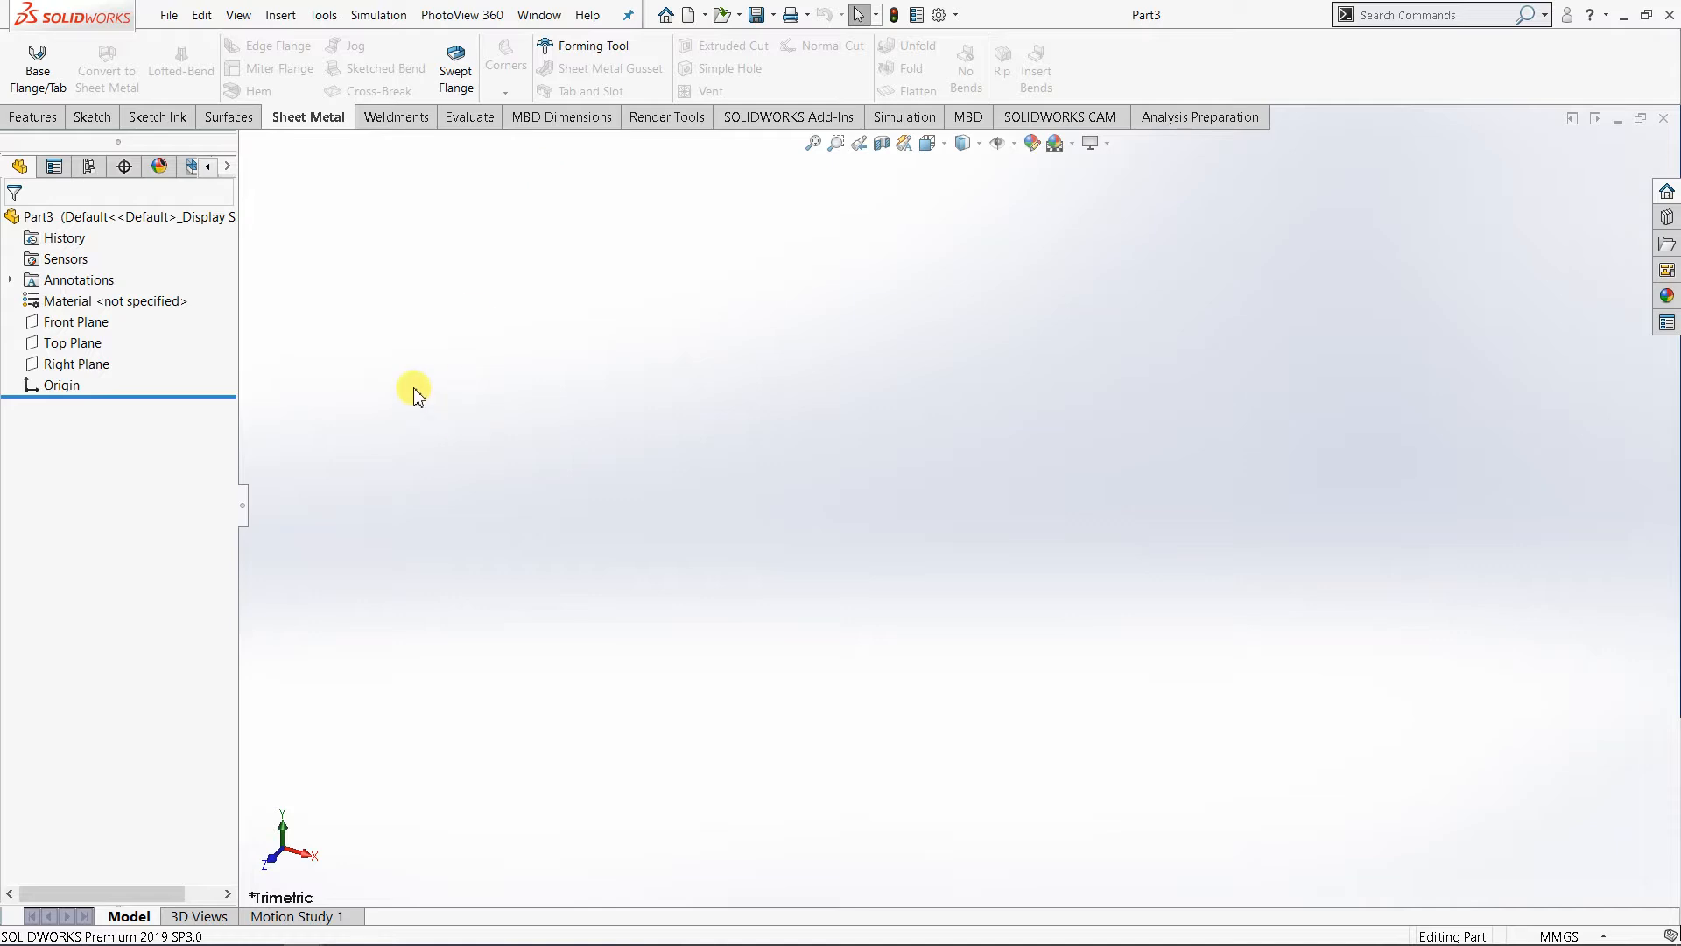
- Sketch a center rectangle about 55 mm by 145 mm on the Top Plane, centered on the origin
click(88, 342)
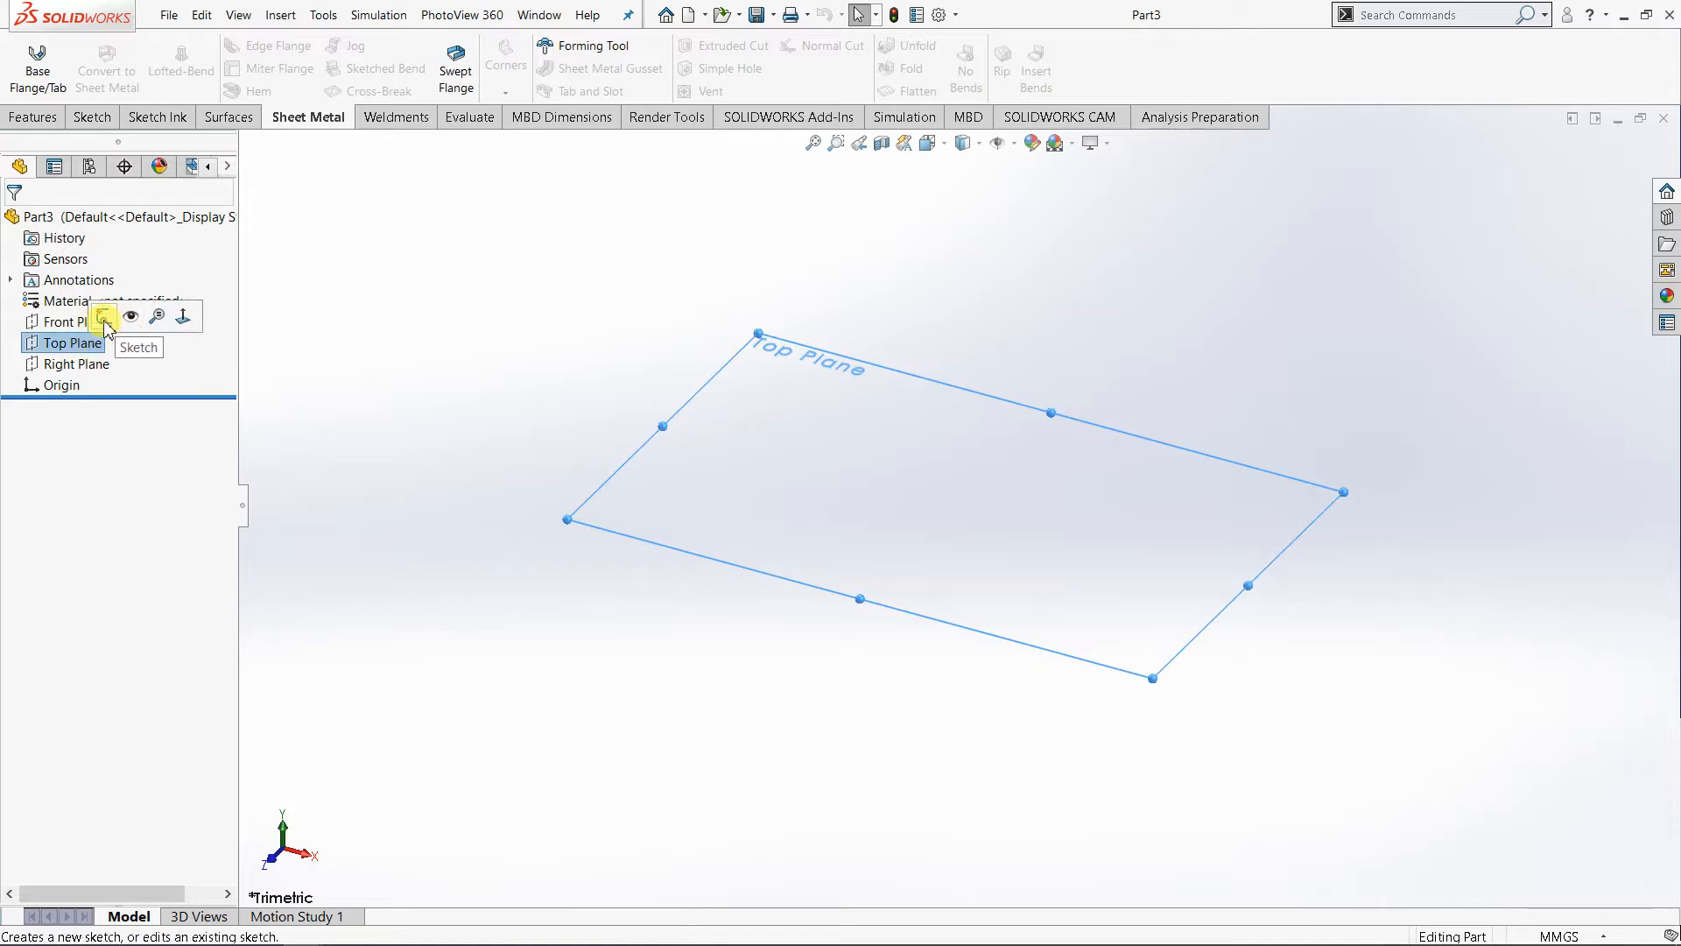
click(104, 317)
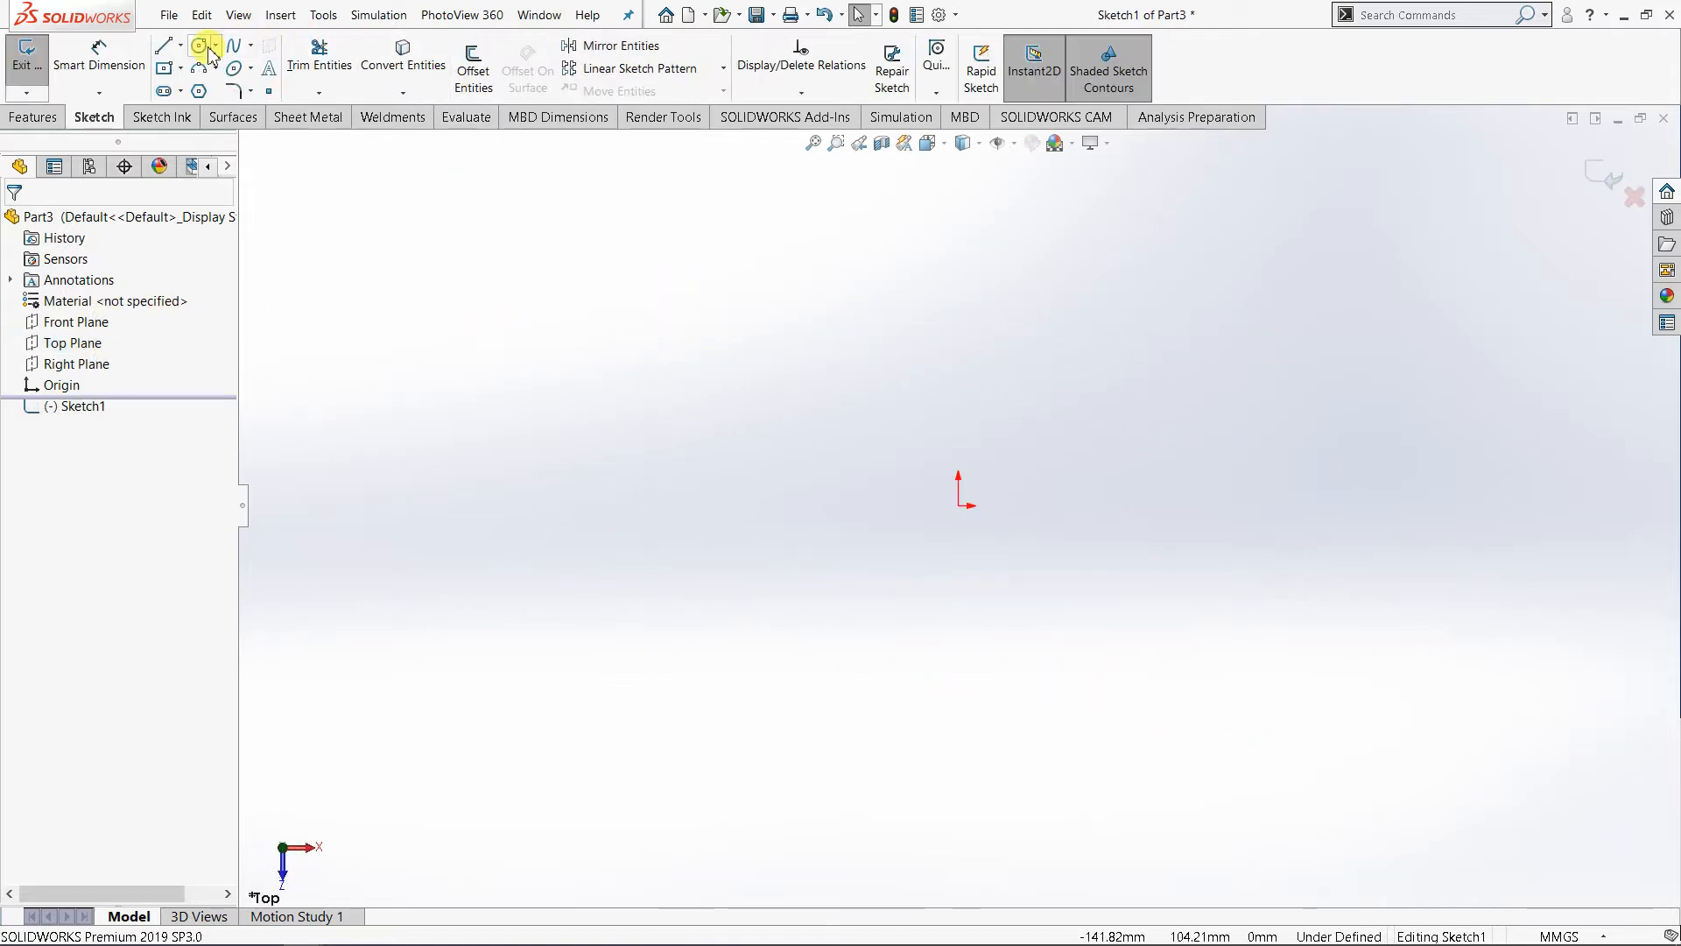
click(179, 68)
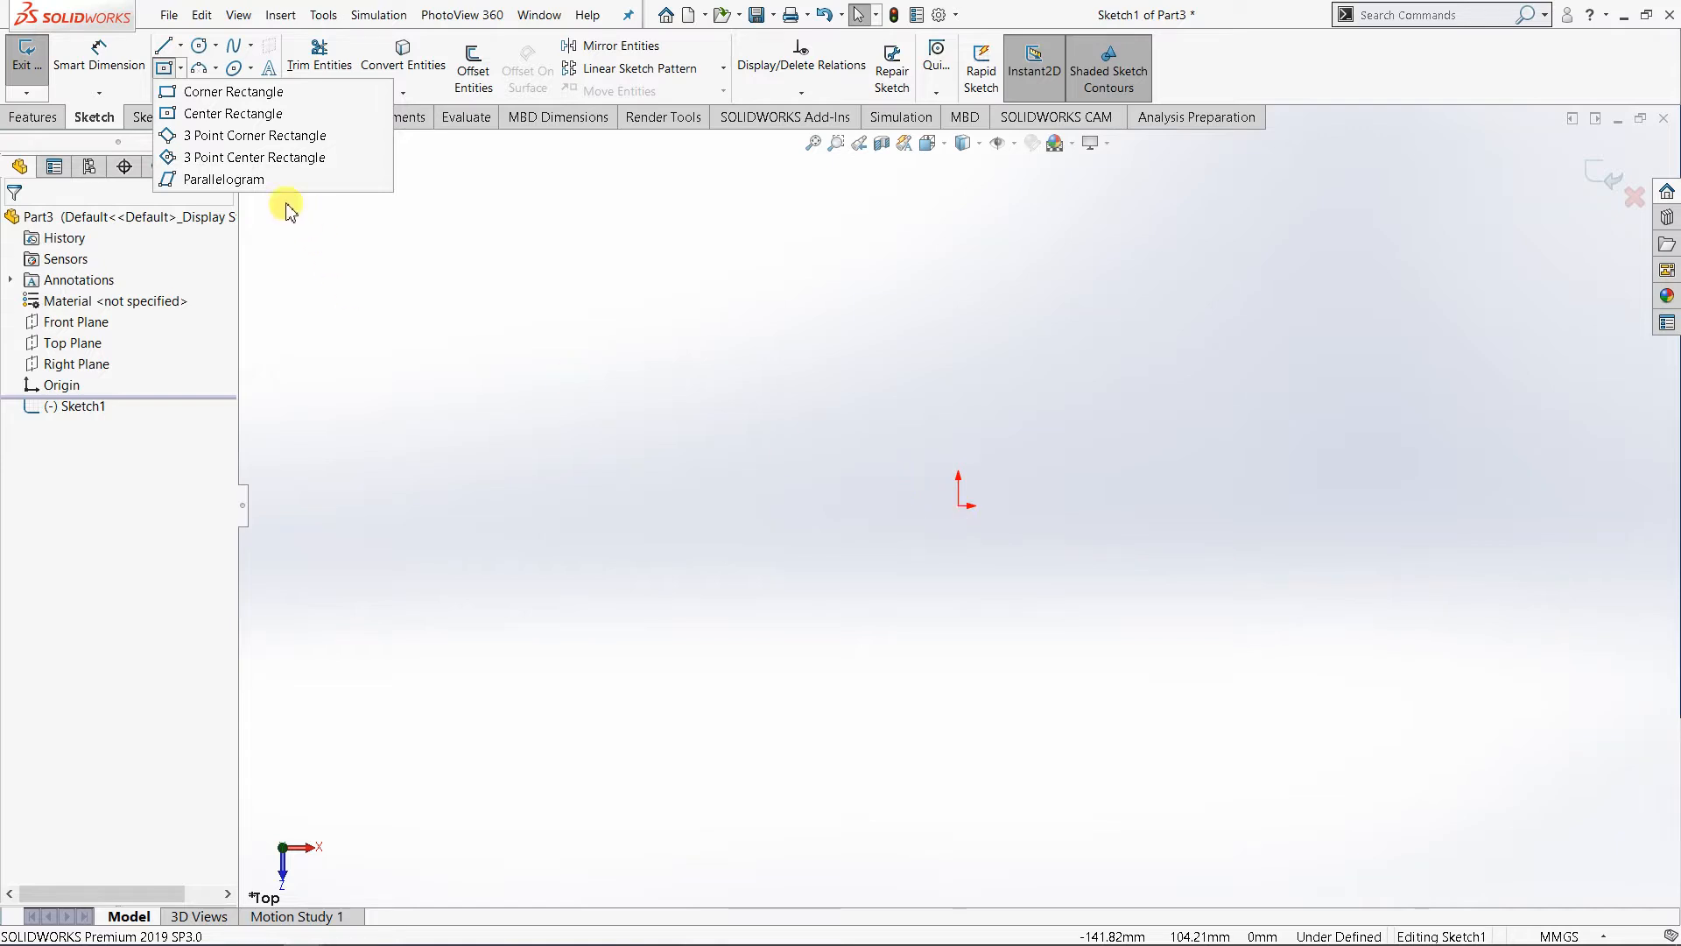
click(267, 113)
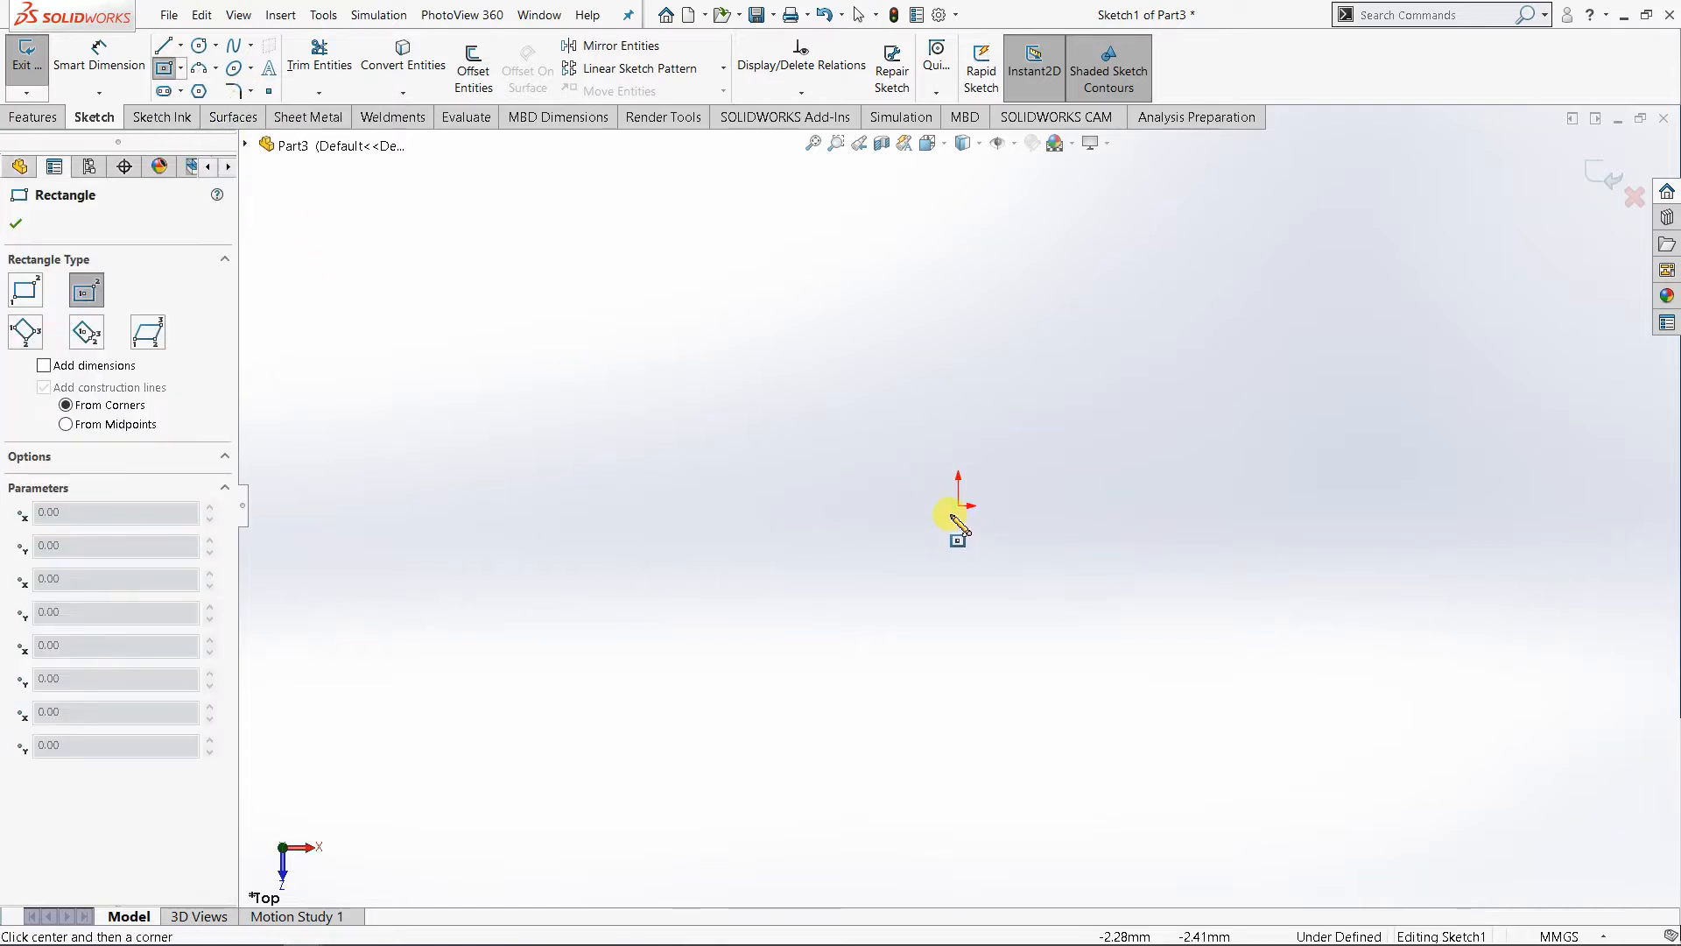
mouse_move(960, 506)
mouse_down()
mouse_move(983, 330)
mouse_move(1066, 271)
mouse_move(1053, 255)
mouse_up()
right_click(1108, 273)
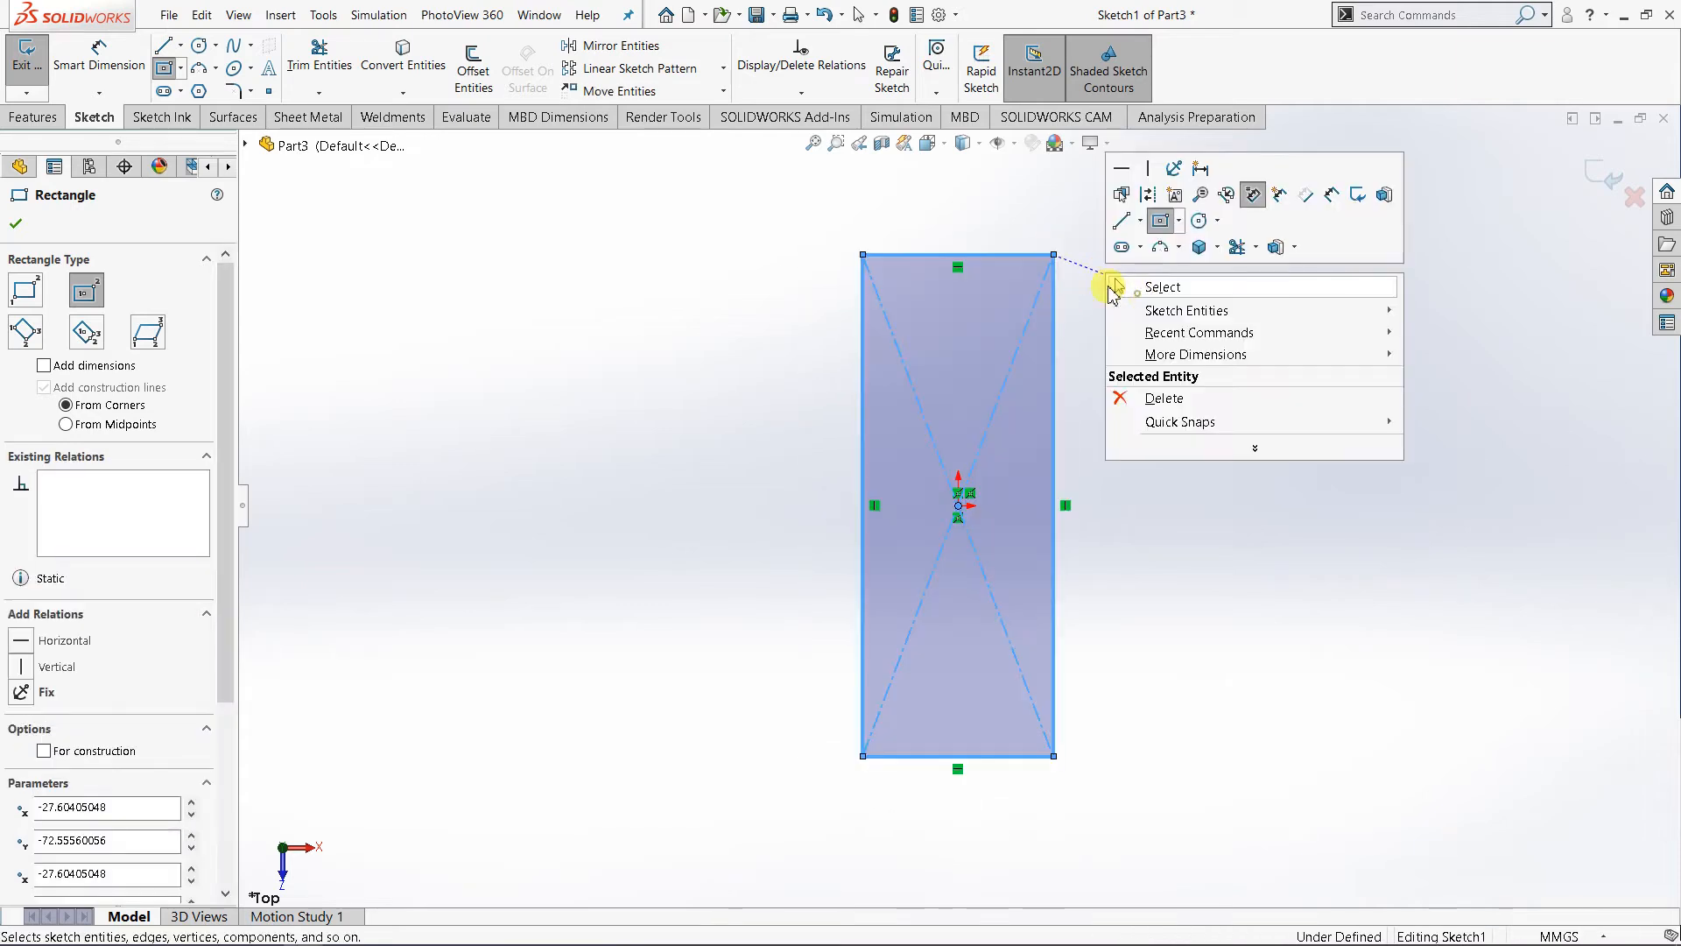
click(1110, 286)
- Dimension the rectangle's short edge to 50 mm
click(928, 142)
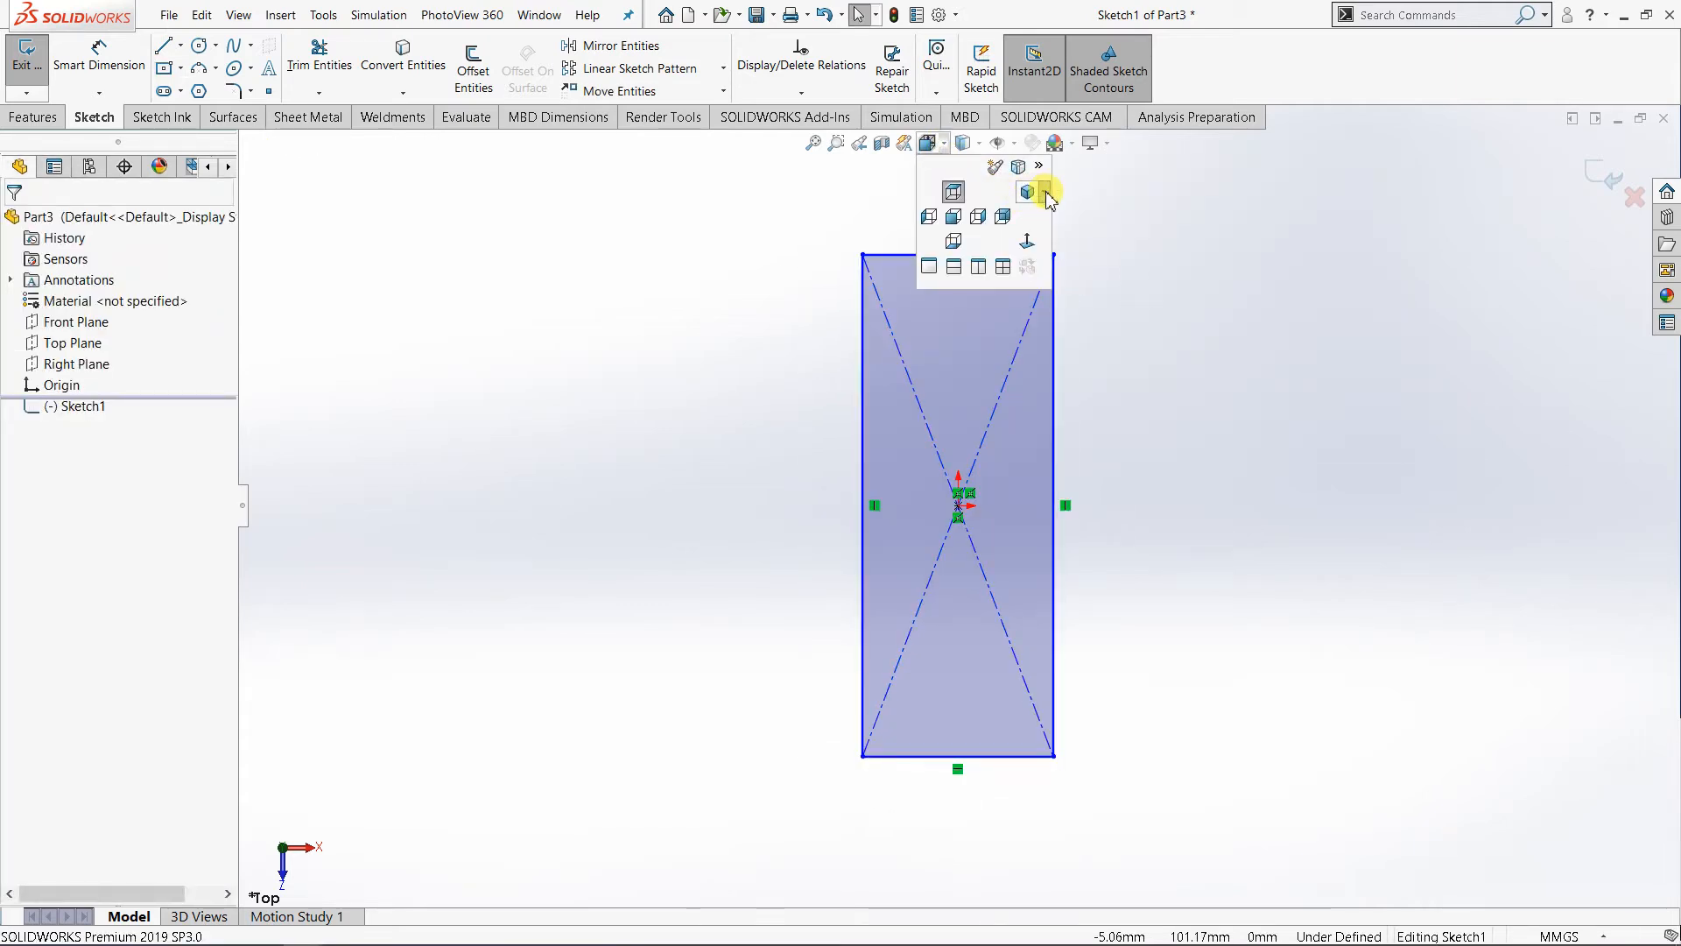
click(1045, 194)
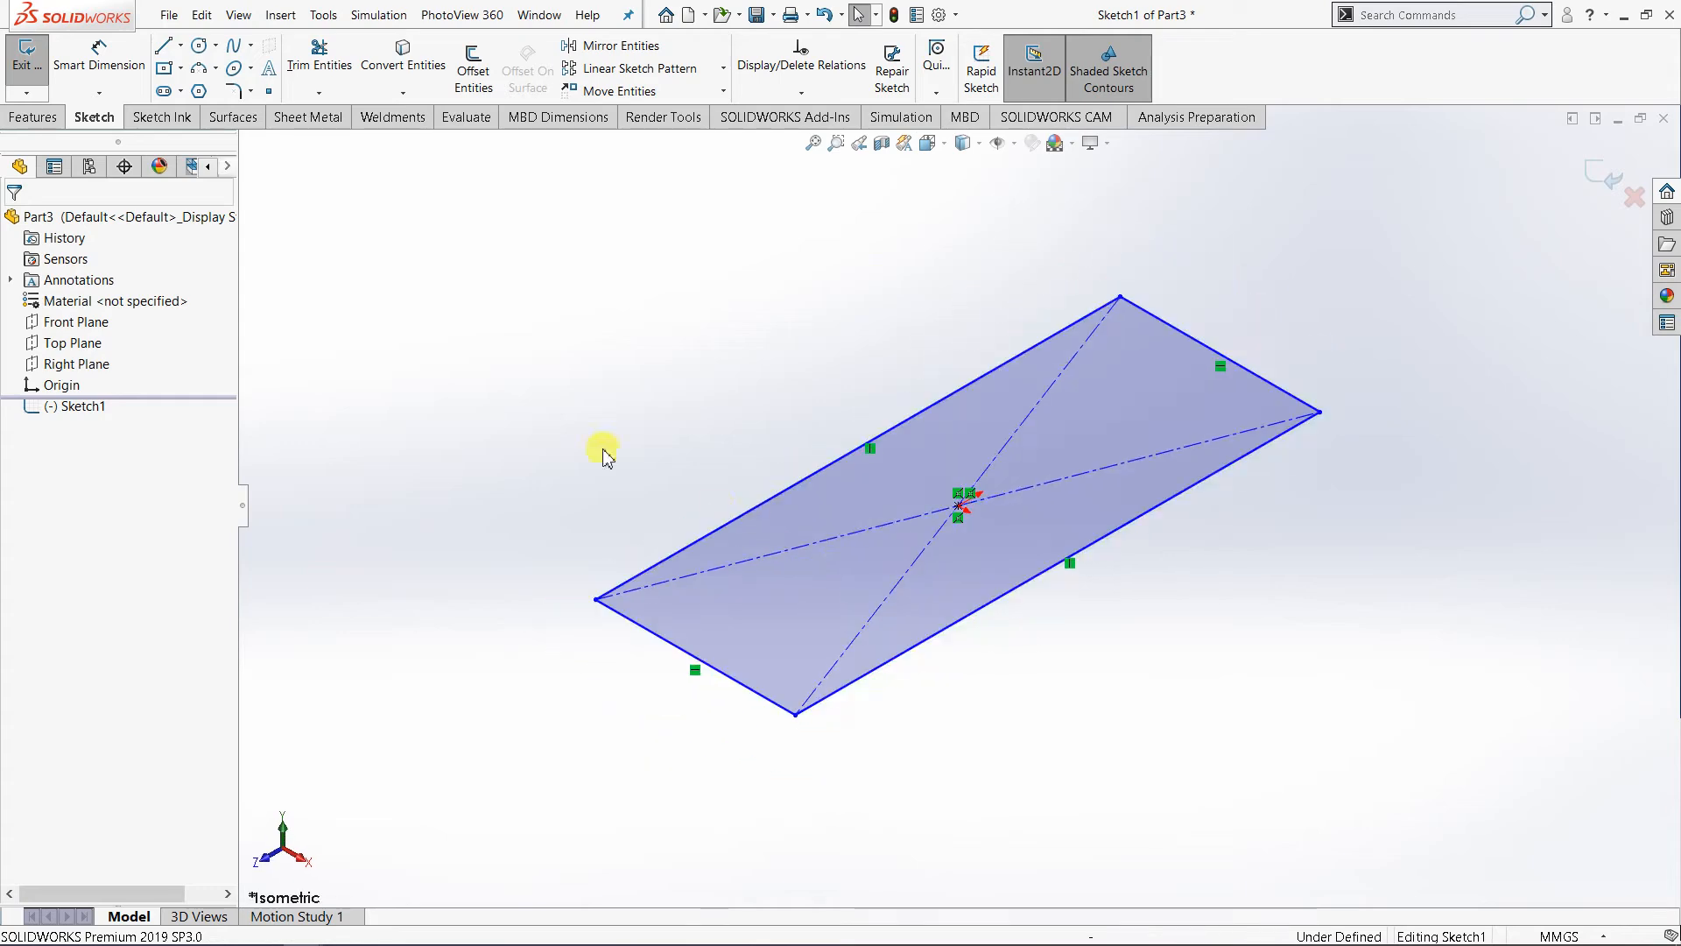
click(116, 66)
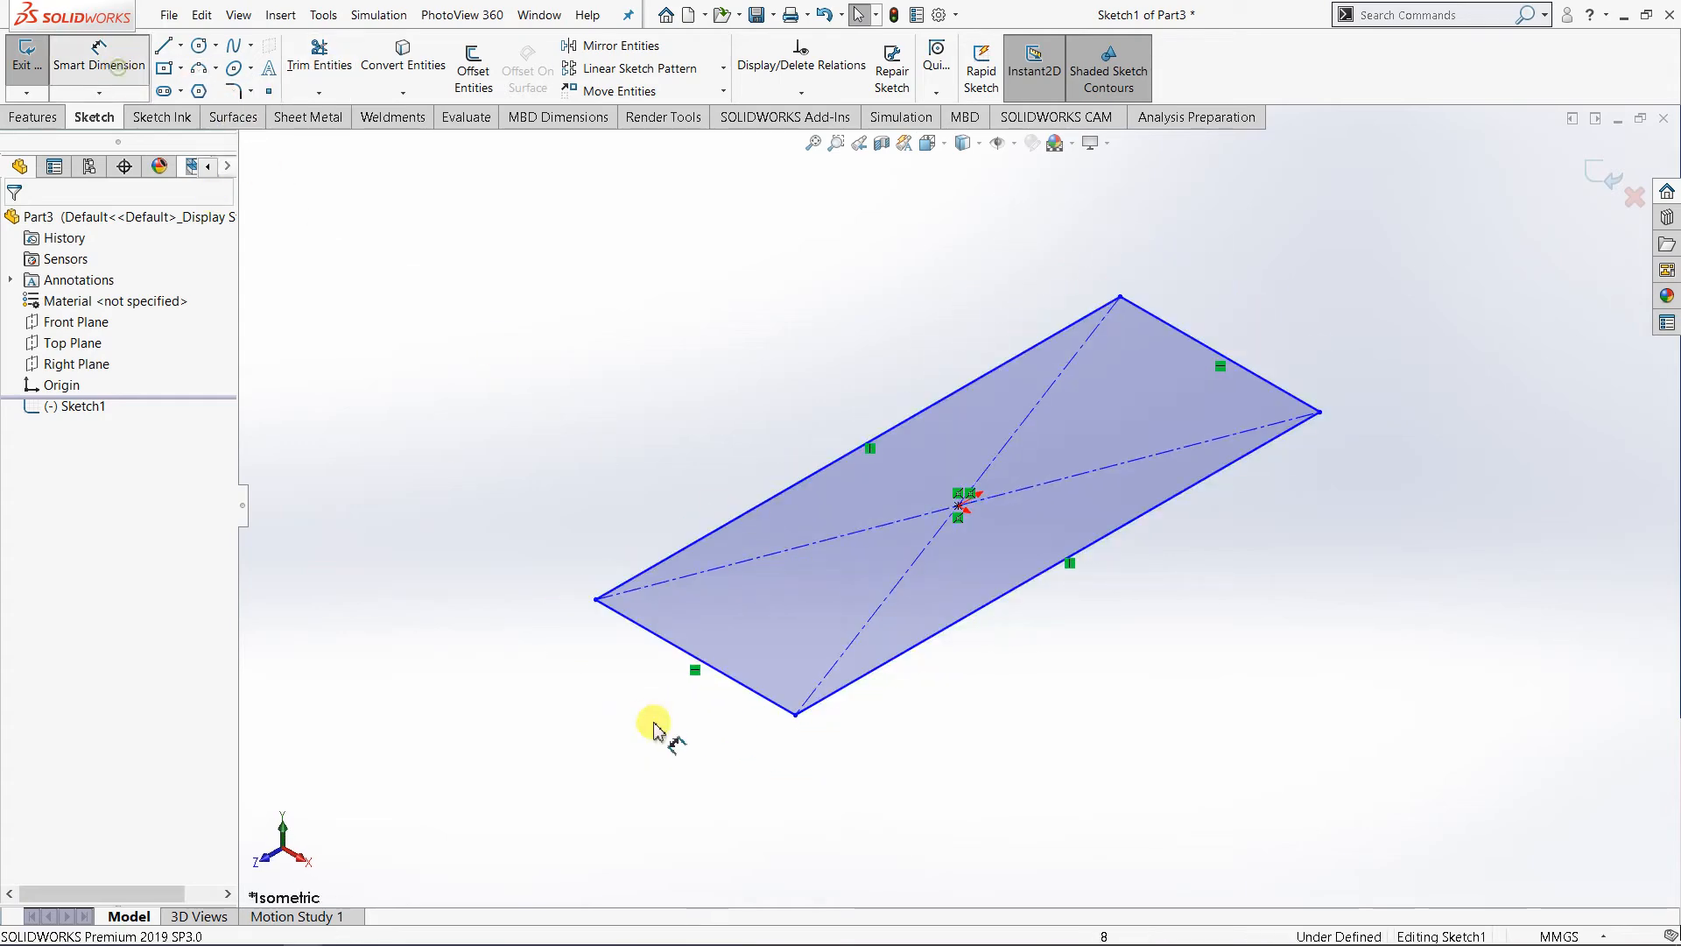
click(632, 720)
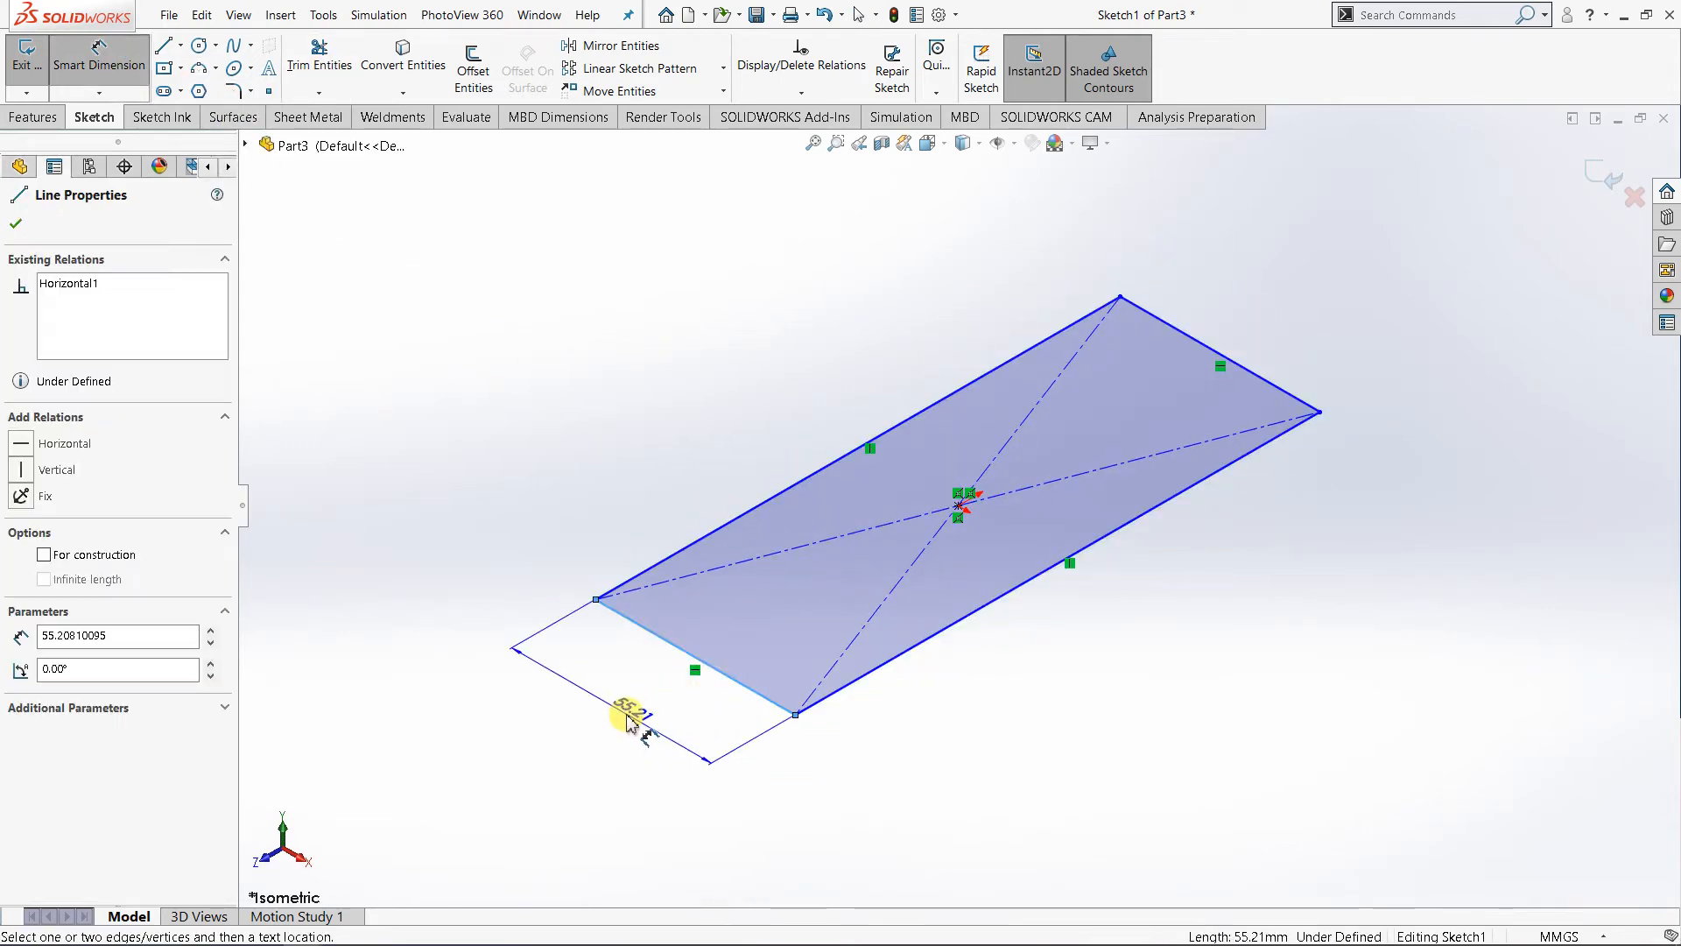
click(628, 714)
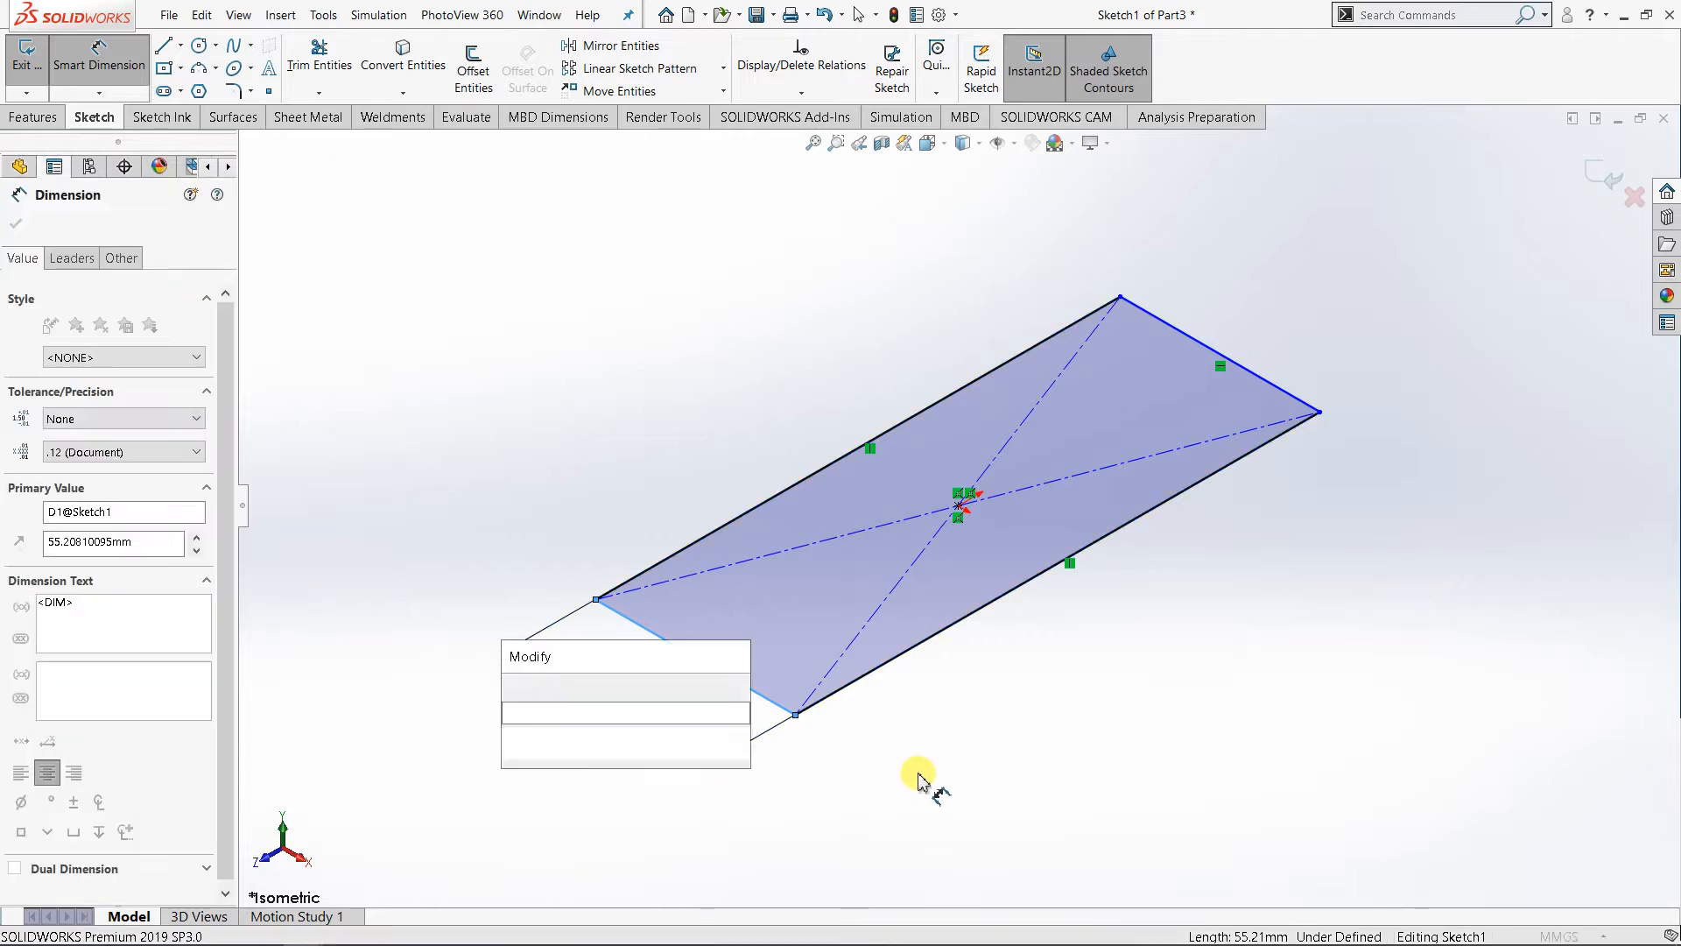
text(50)
key(Return)
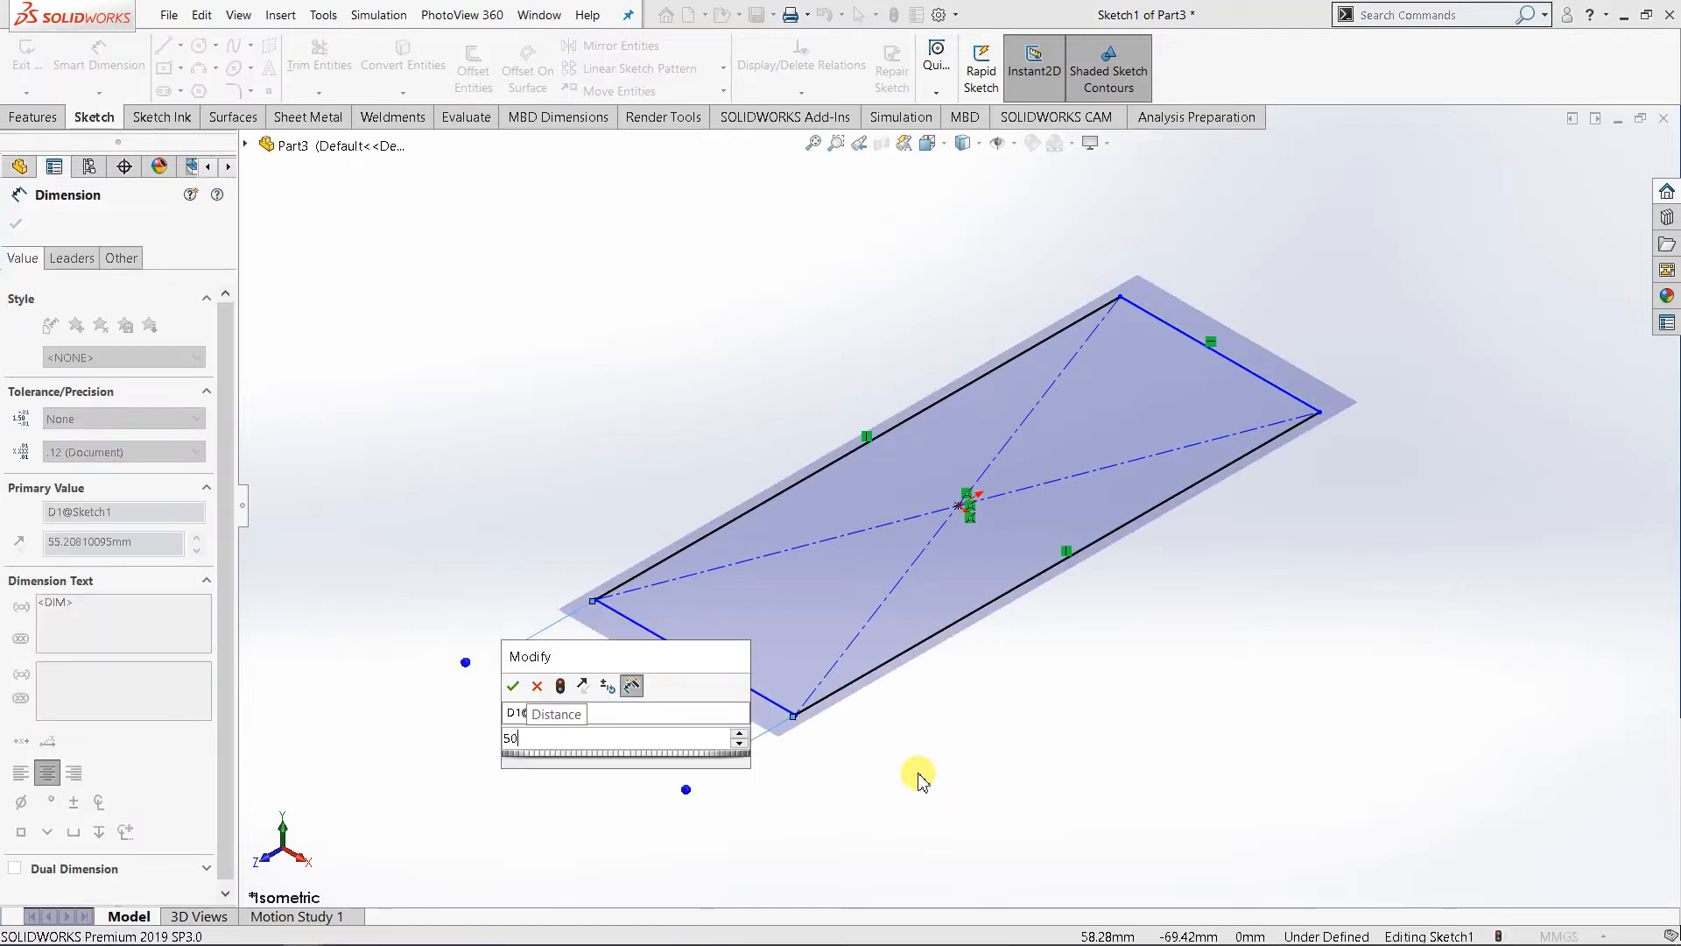
- Dimension the rectangle's long edge to 150 mm
click(964, 396)
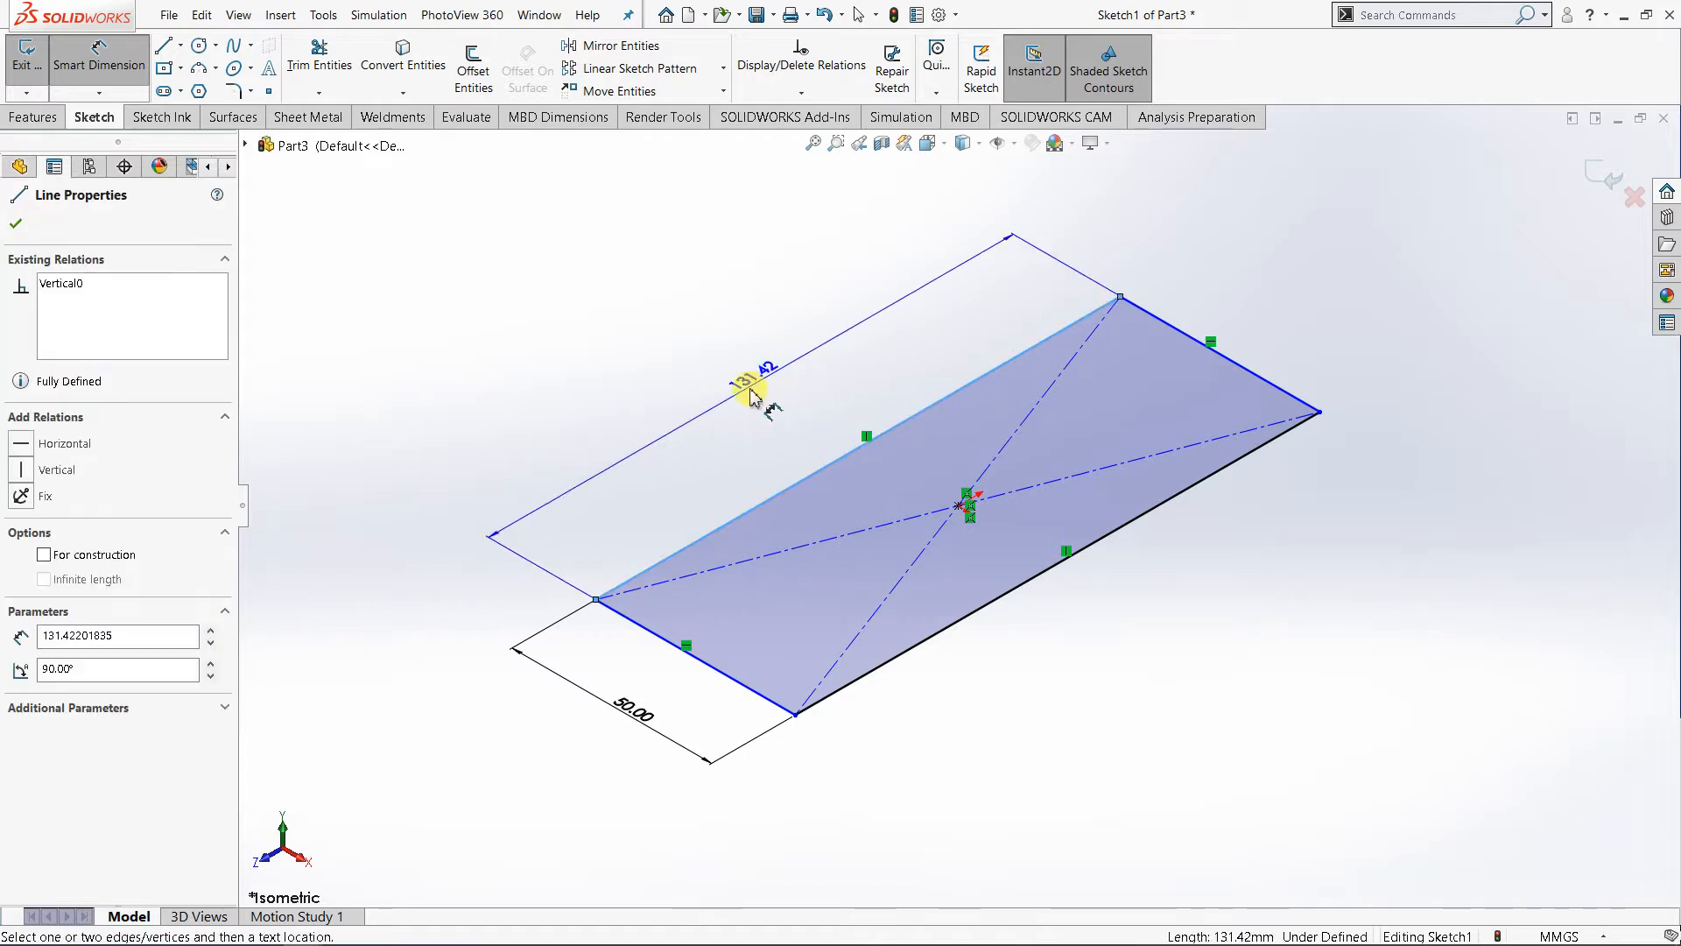
click(750, 383)
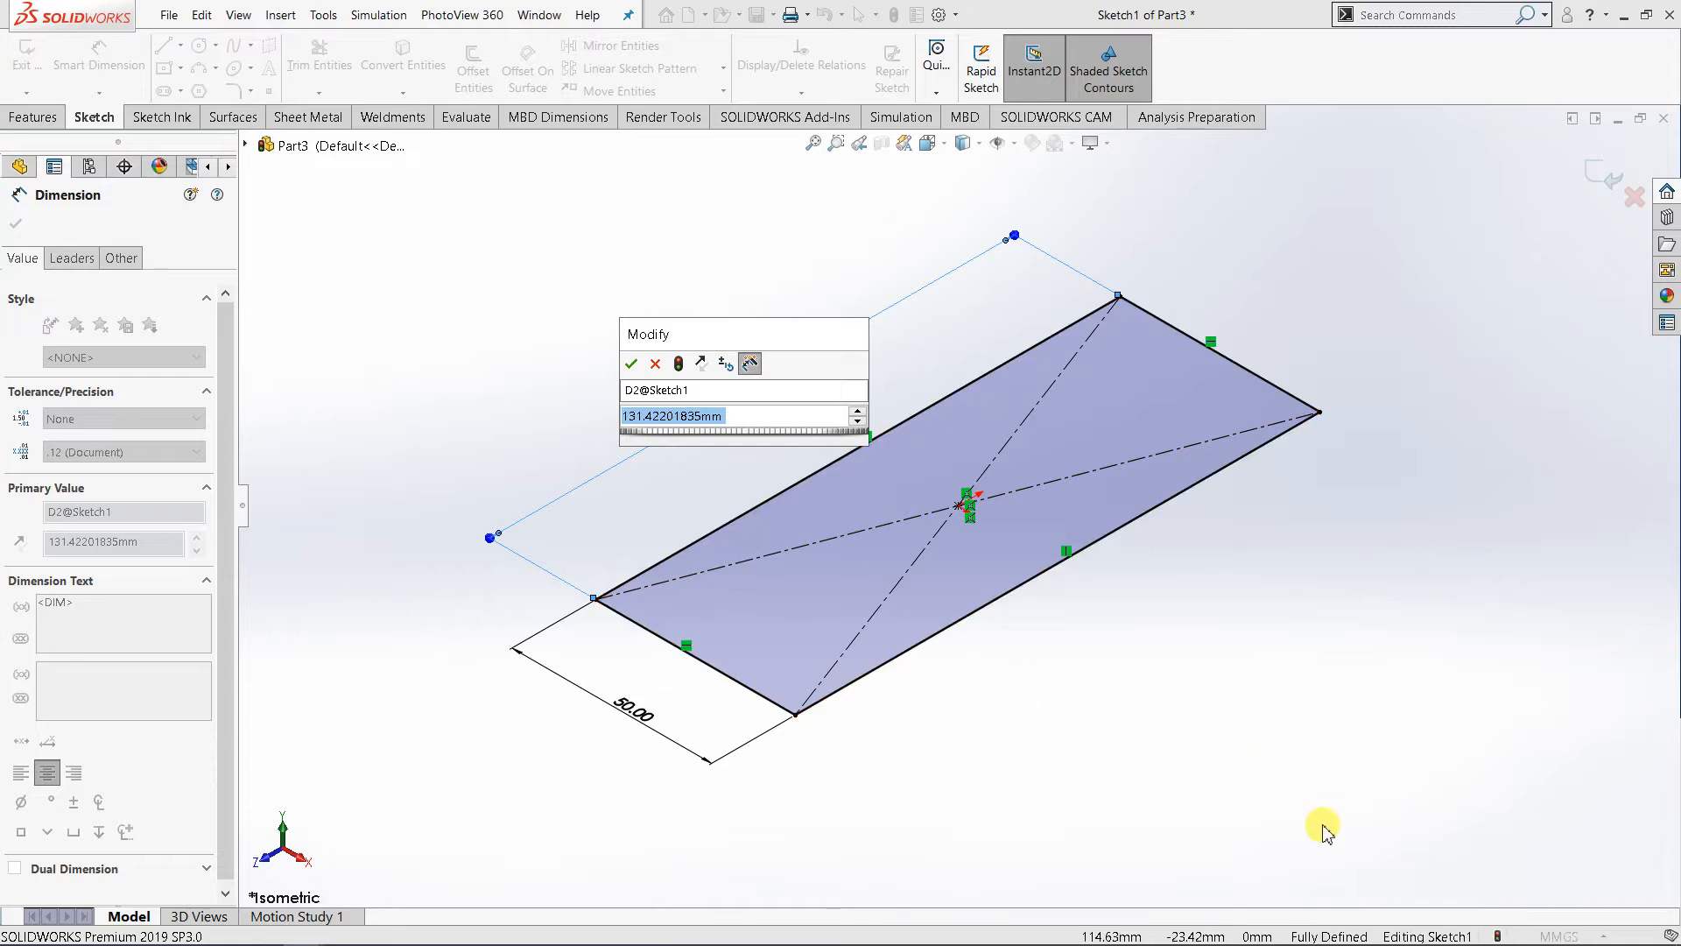
text(150)
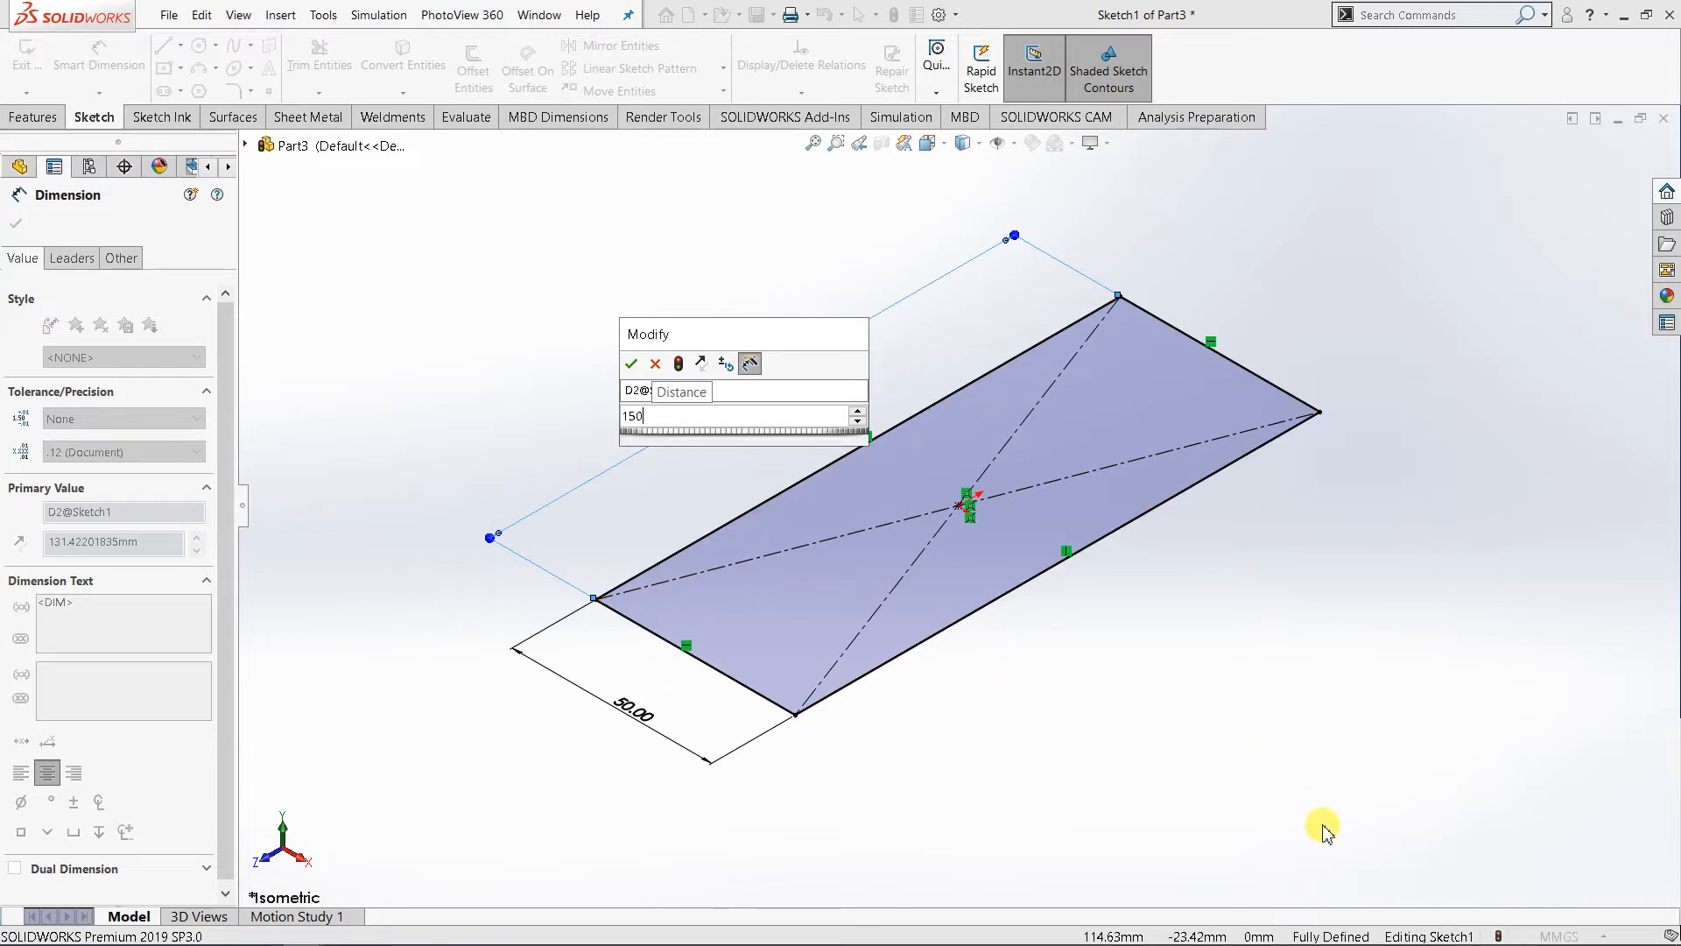
key(Return)
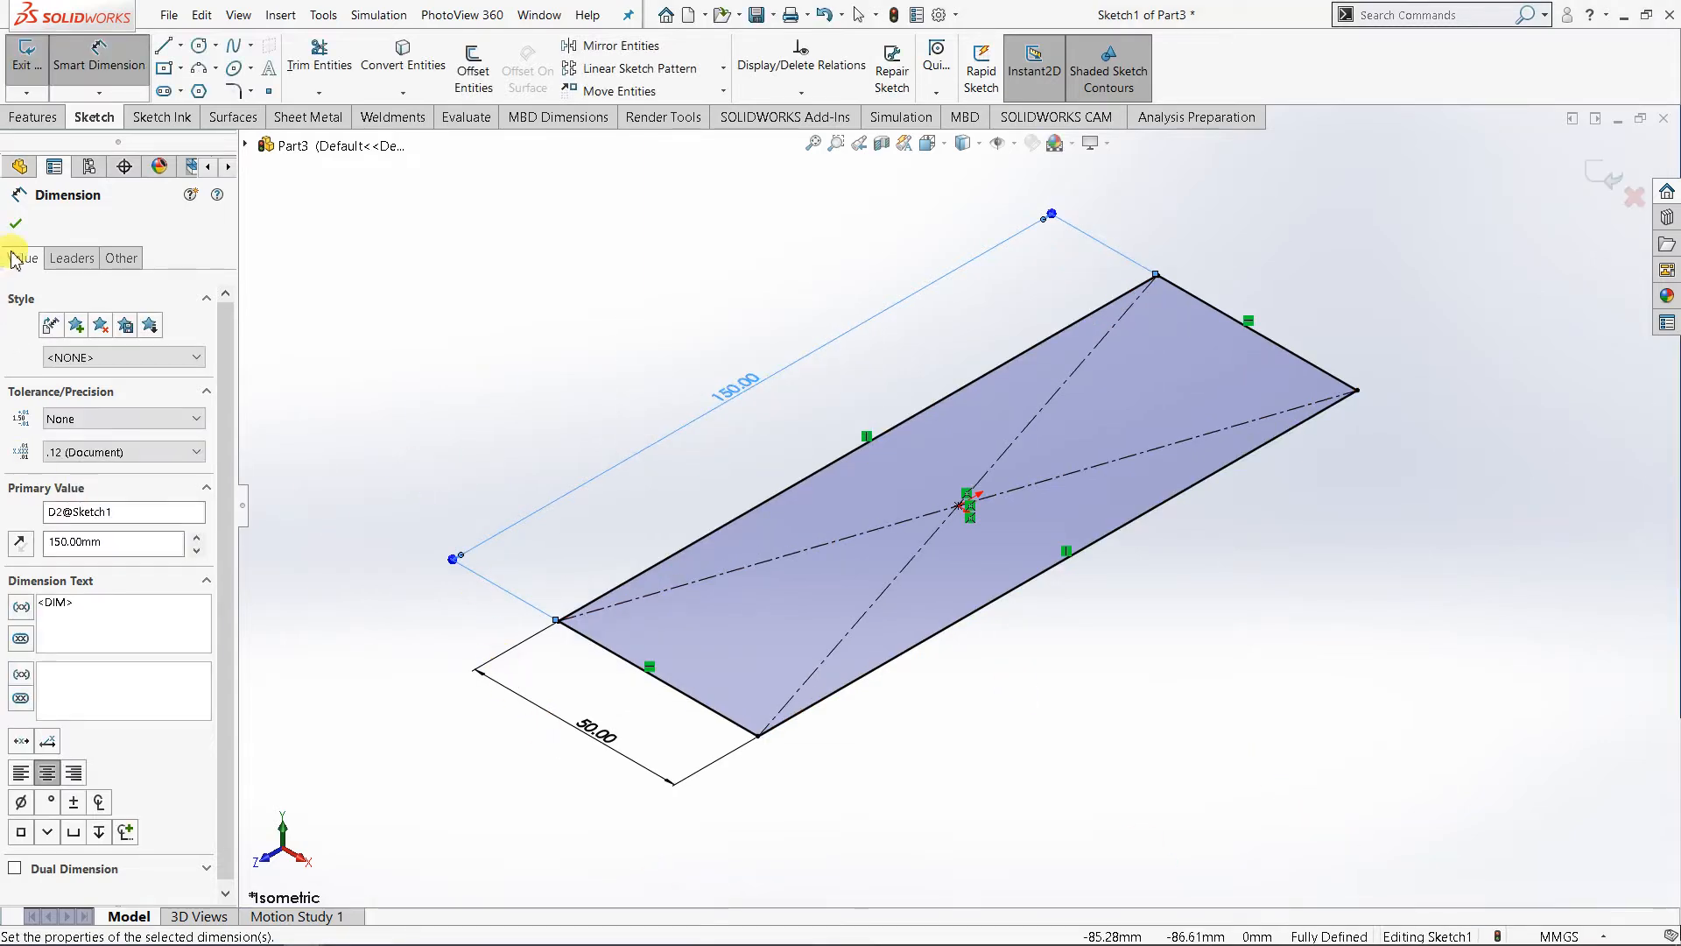
click(16, 223)
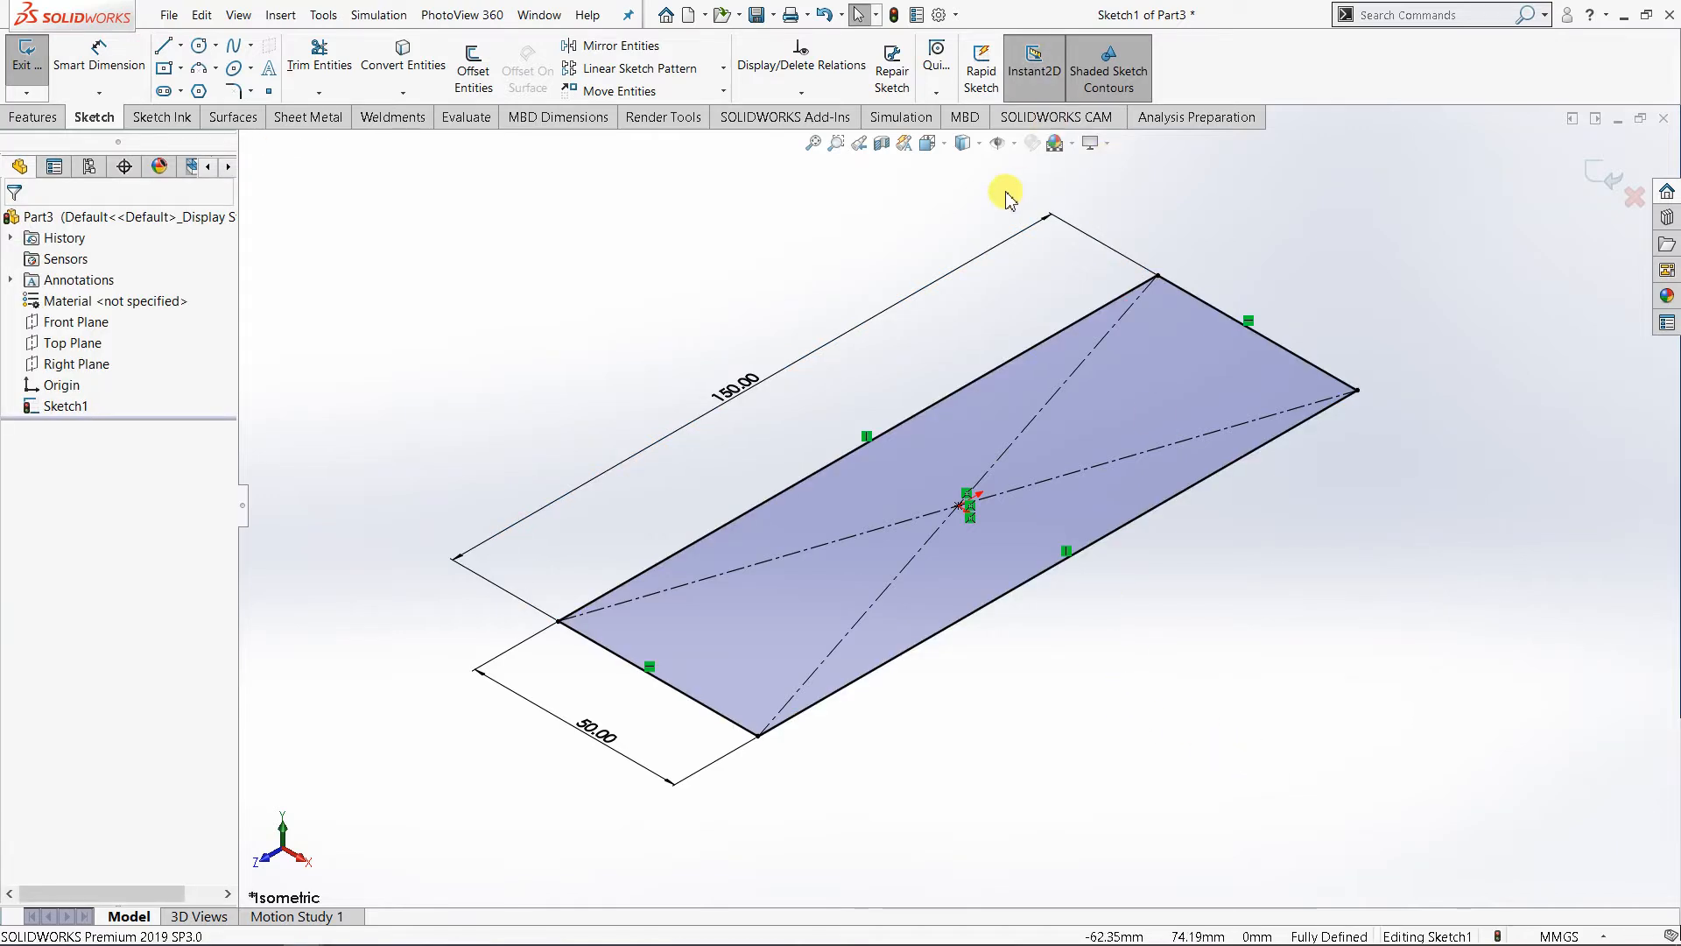
- Create a sheet metal base flange from the rectangle with a thickness of 2 mm
click(308, 118)
click(37, 70)
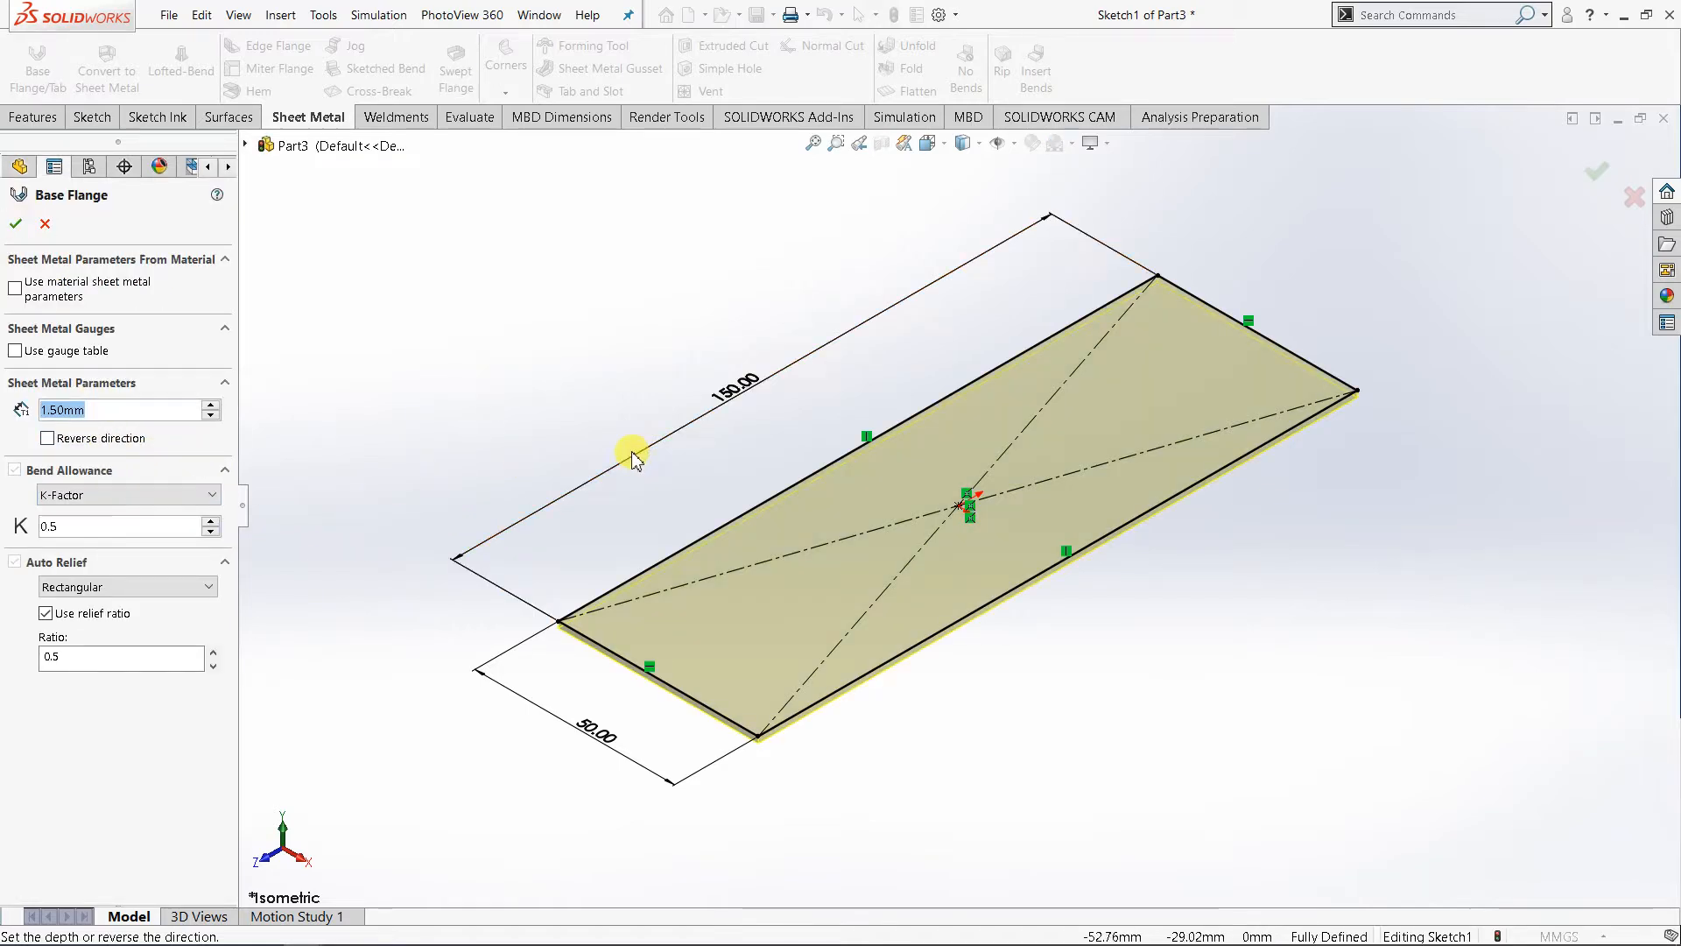
text(2)
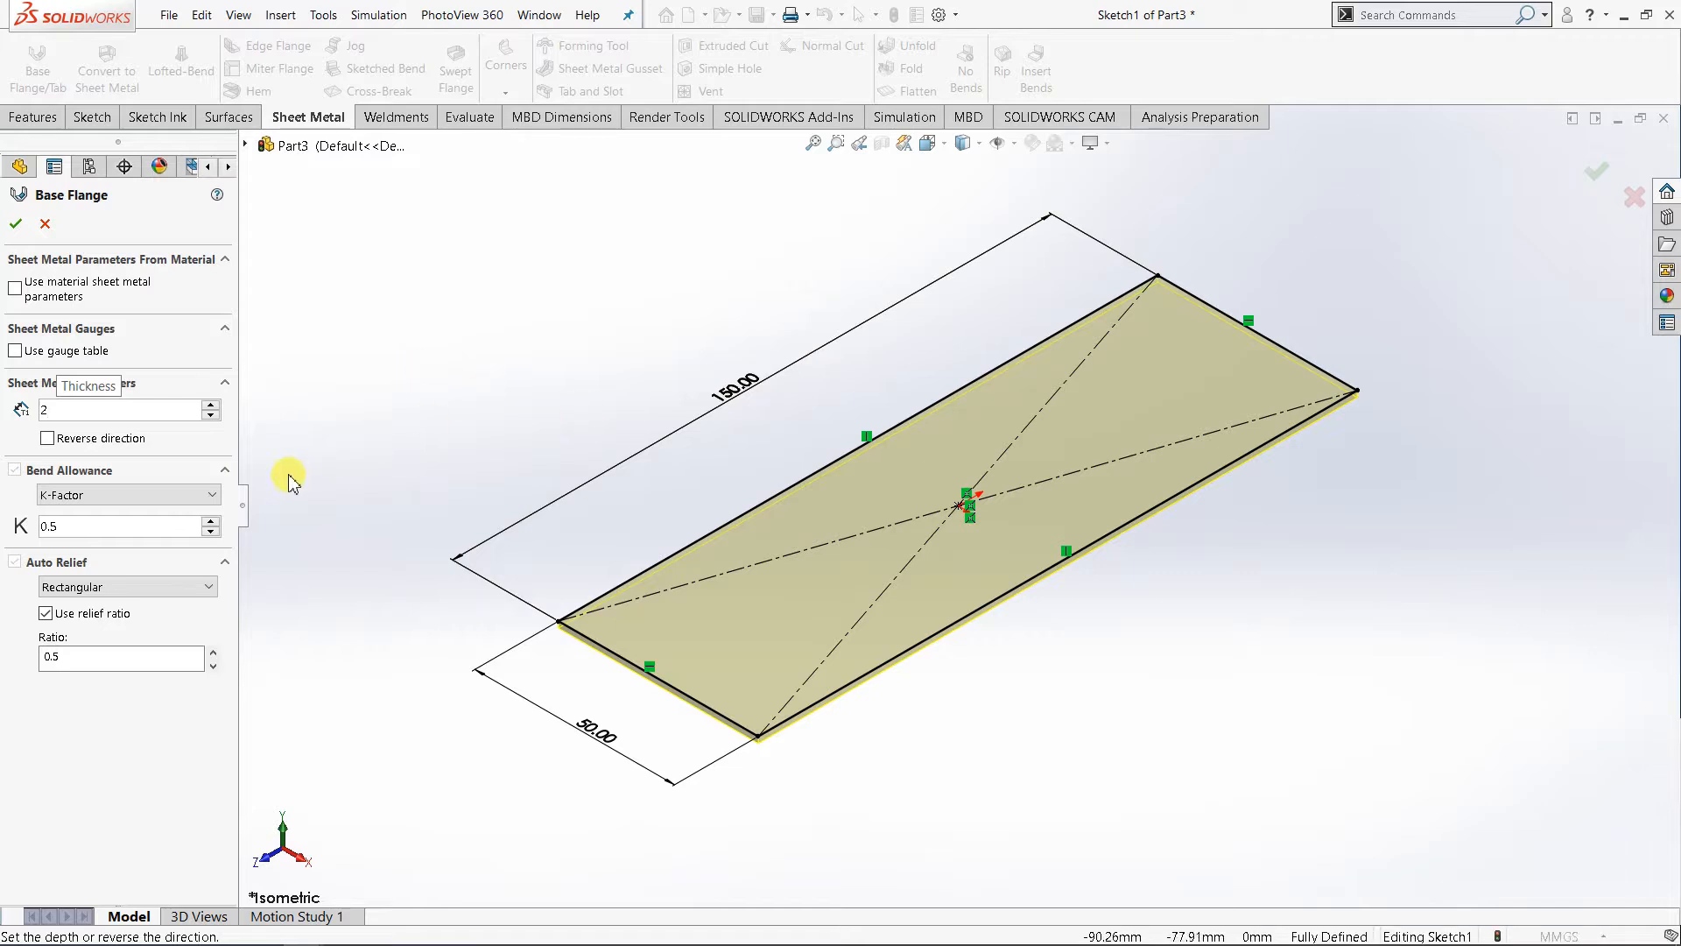
click(349, 424)
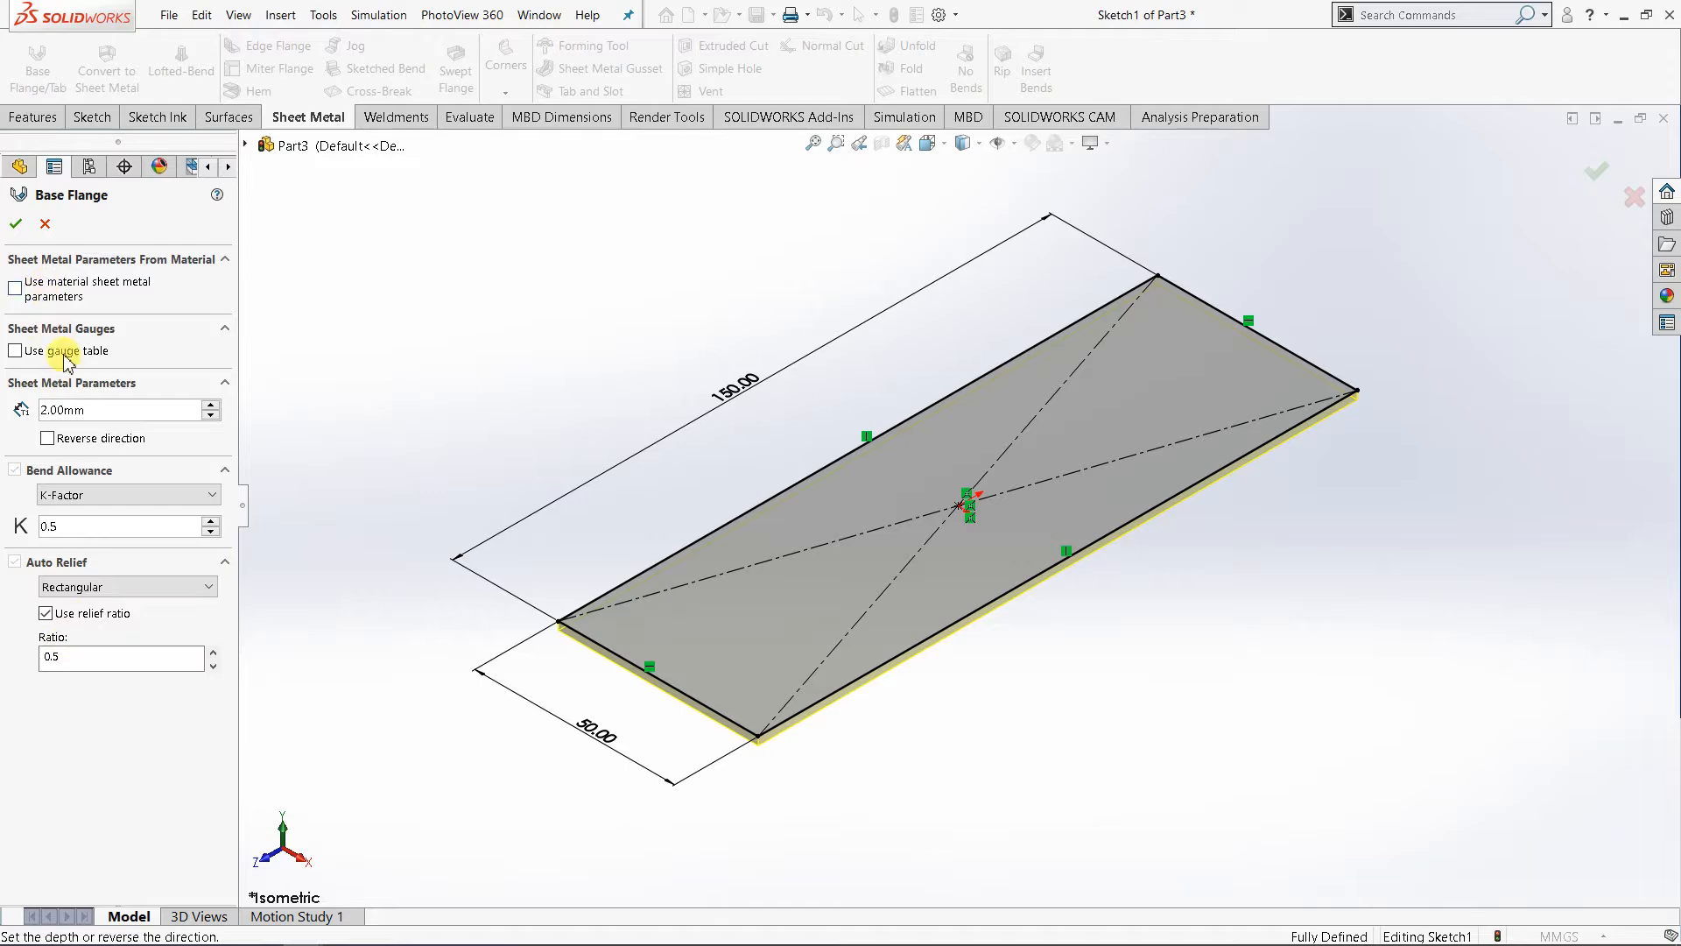
mouse_move(865, 678)
middle_down()
mouse_move(870, 631)
mouse_move(824, 708)
mouse_move(810, 692)
middle_up()
click(13, 226)
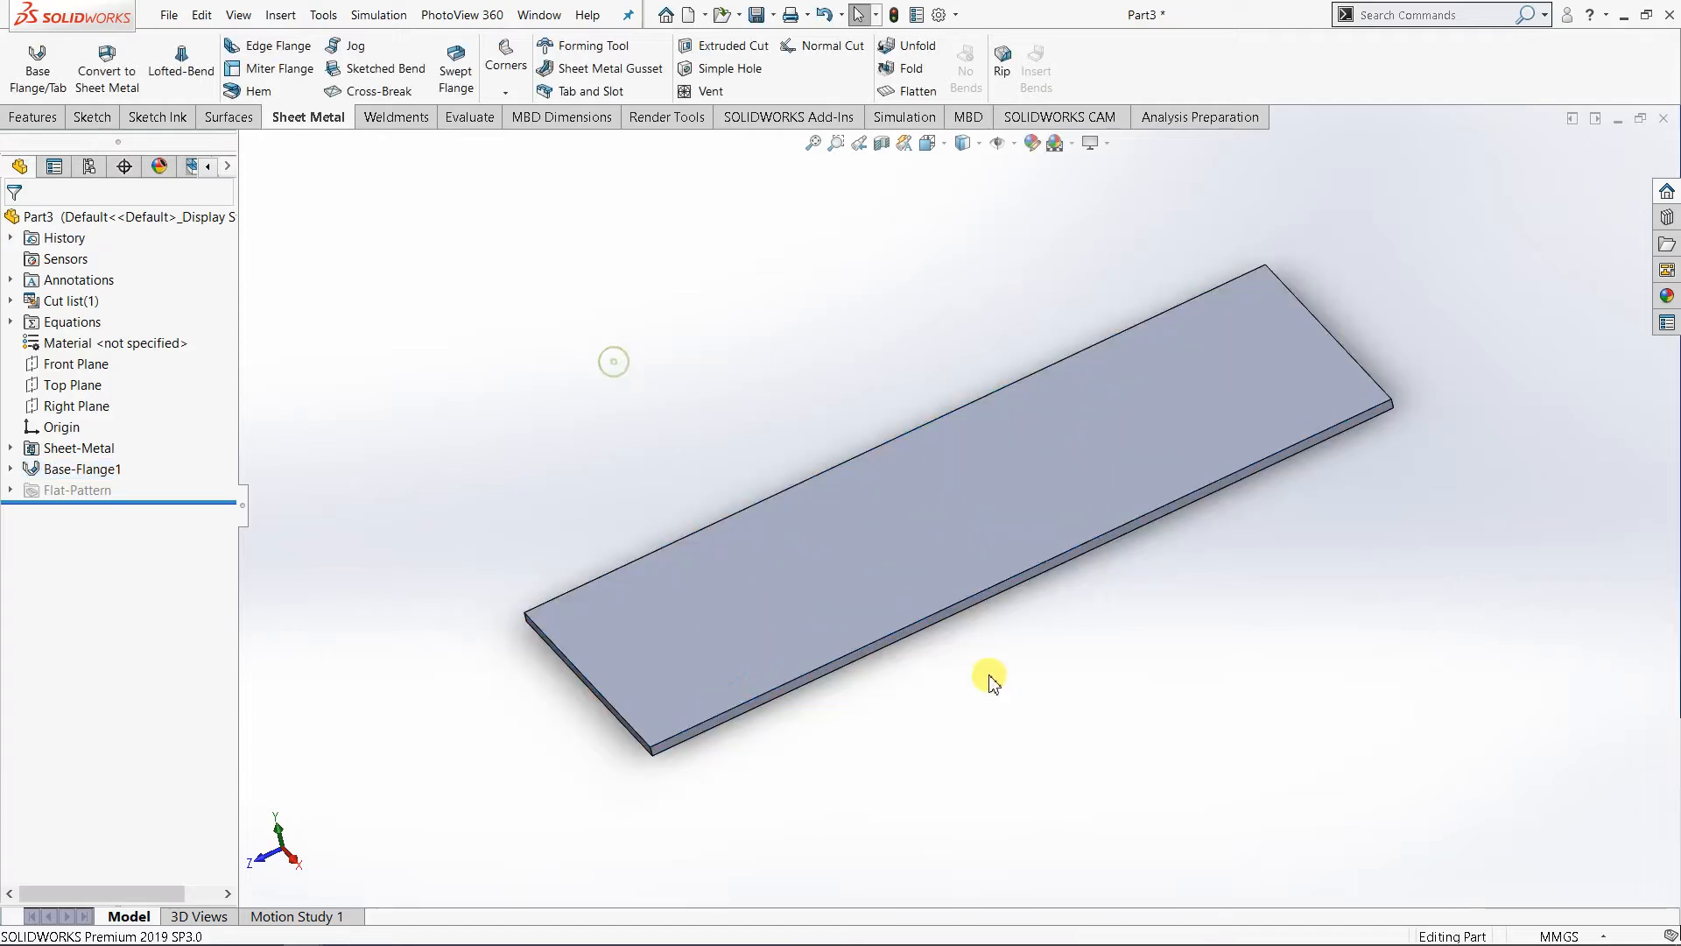
- Start a new sketch on the large upper face of the base flange
middle_drag(963, 659, 810, 635)
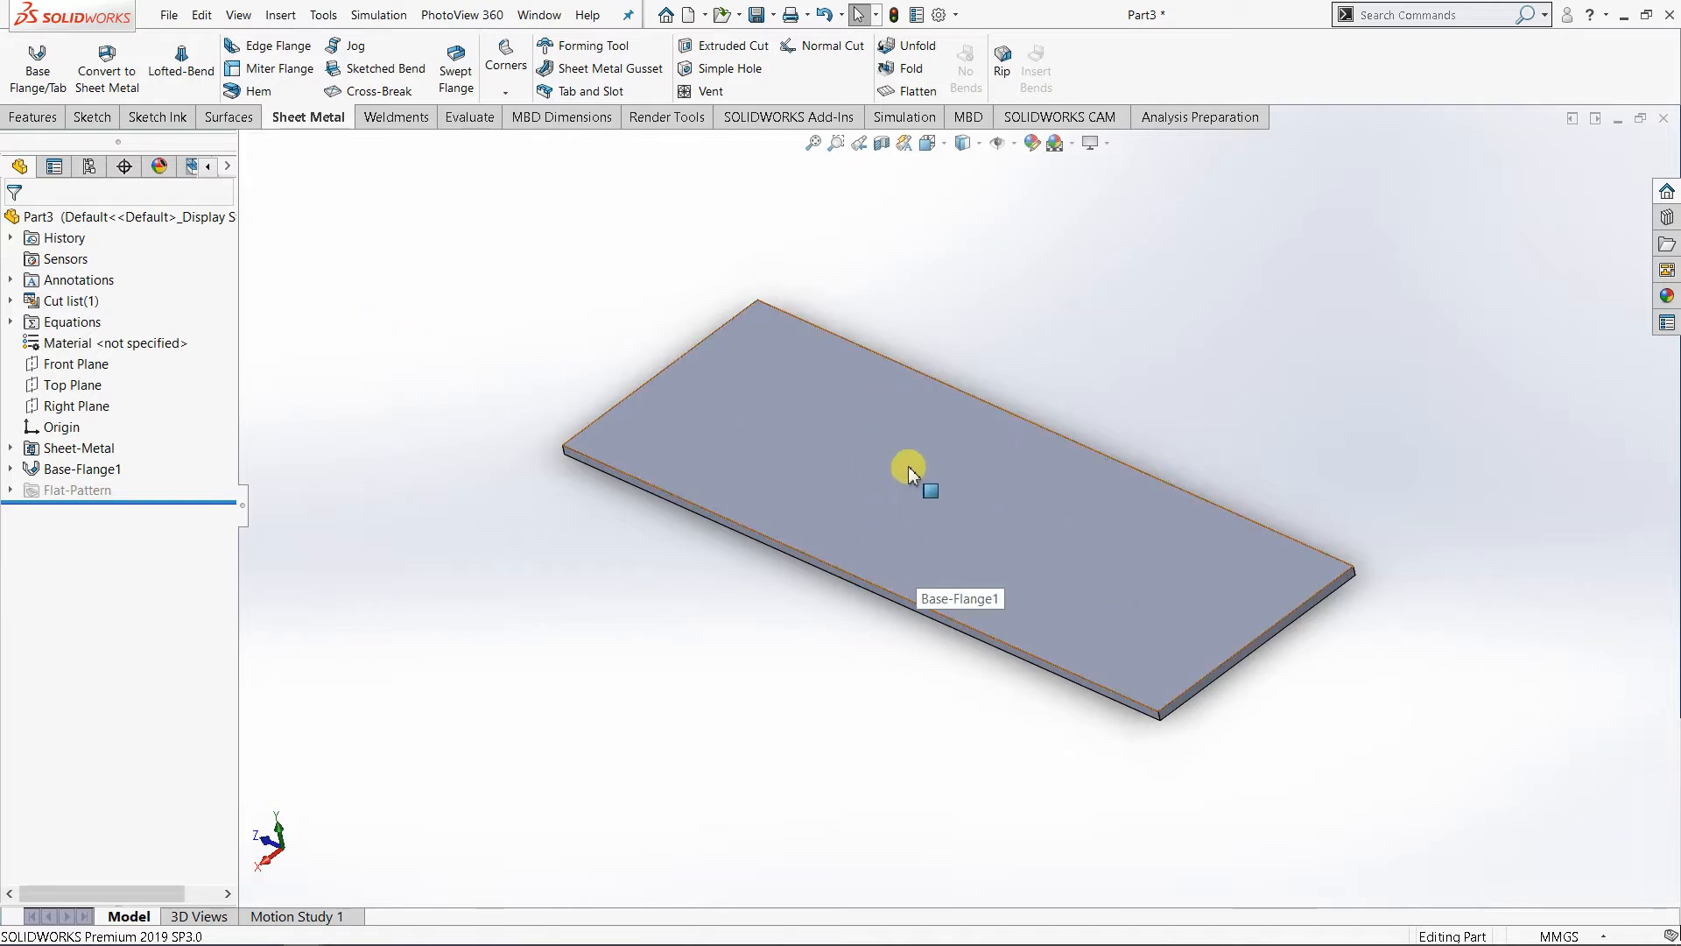
middle_drag(880, 490, 897, 499)
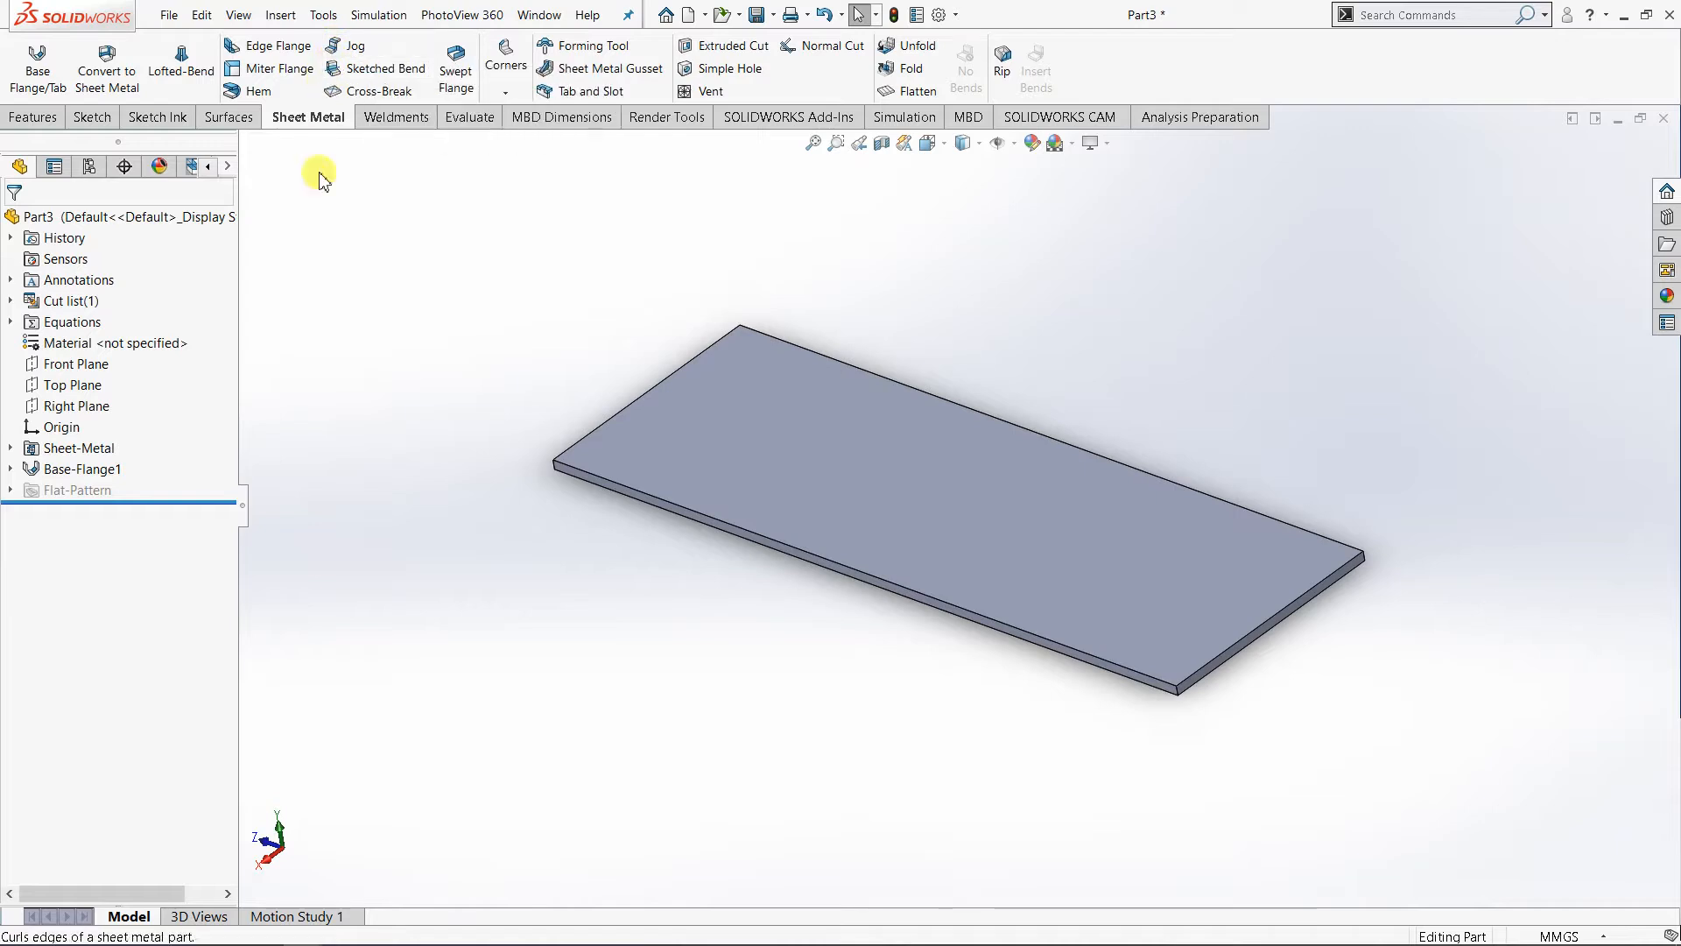
click(885, 469)
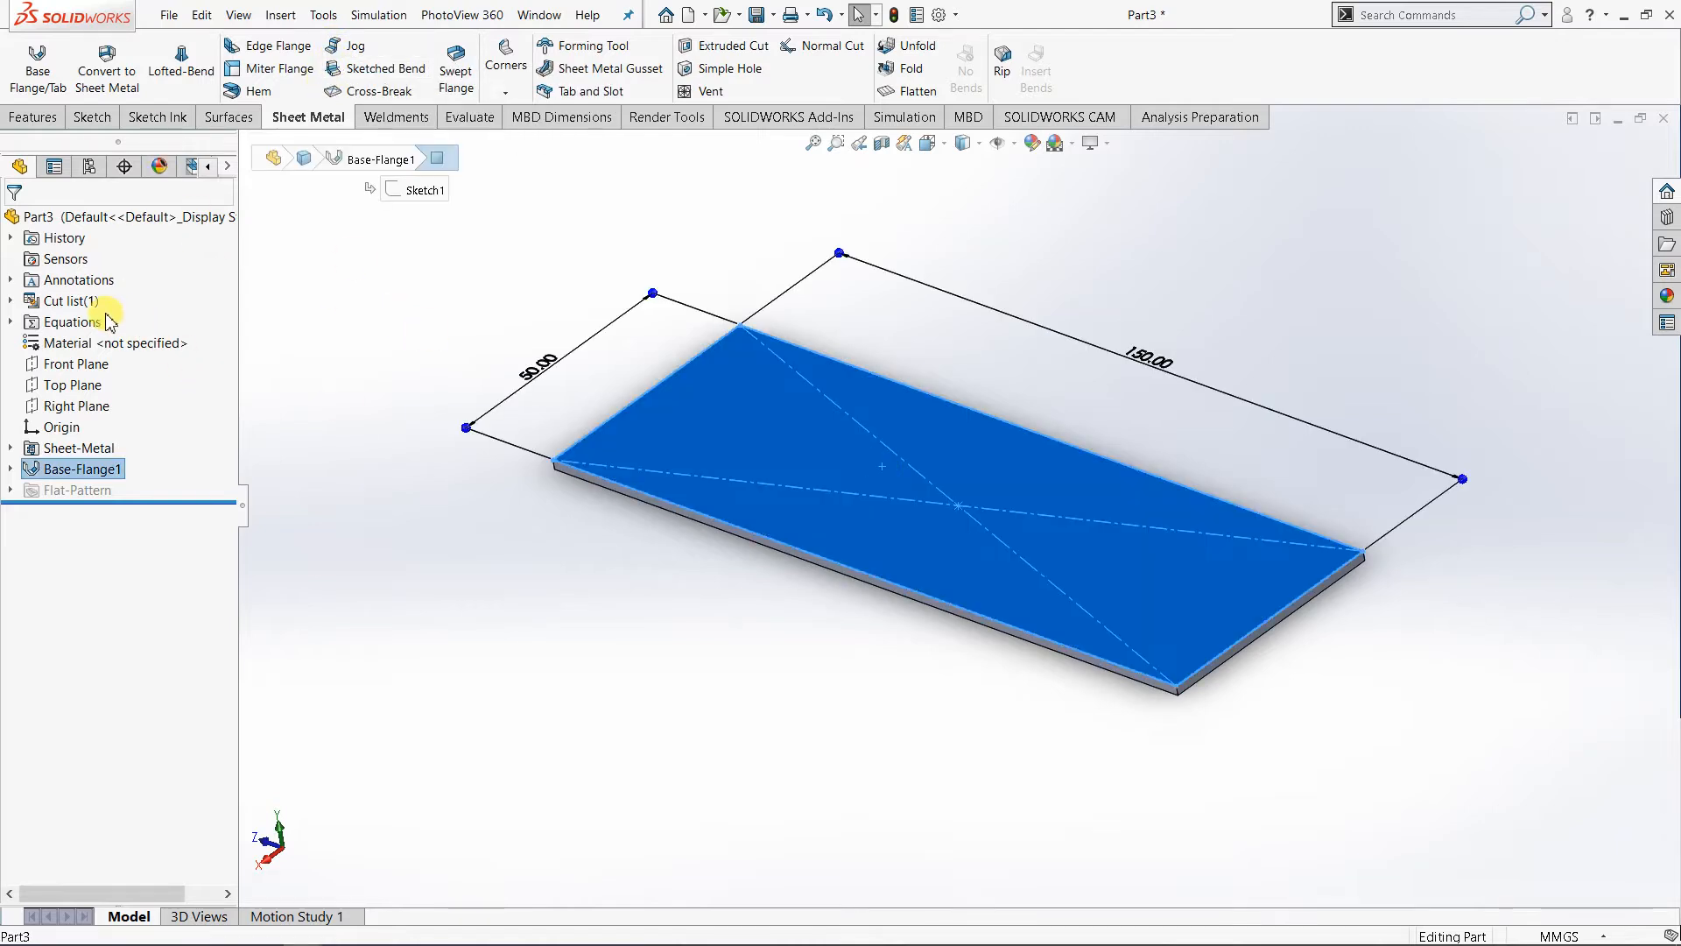
click(89, 119)
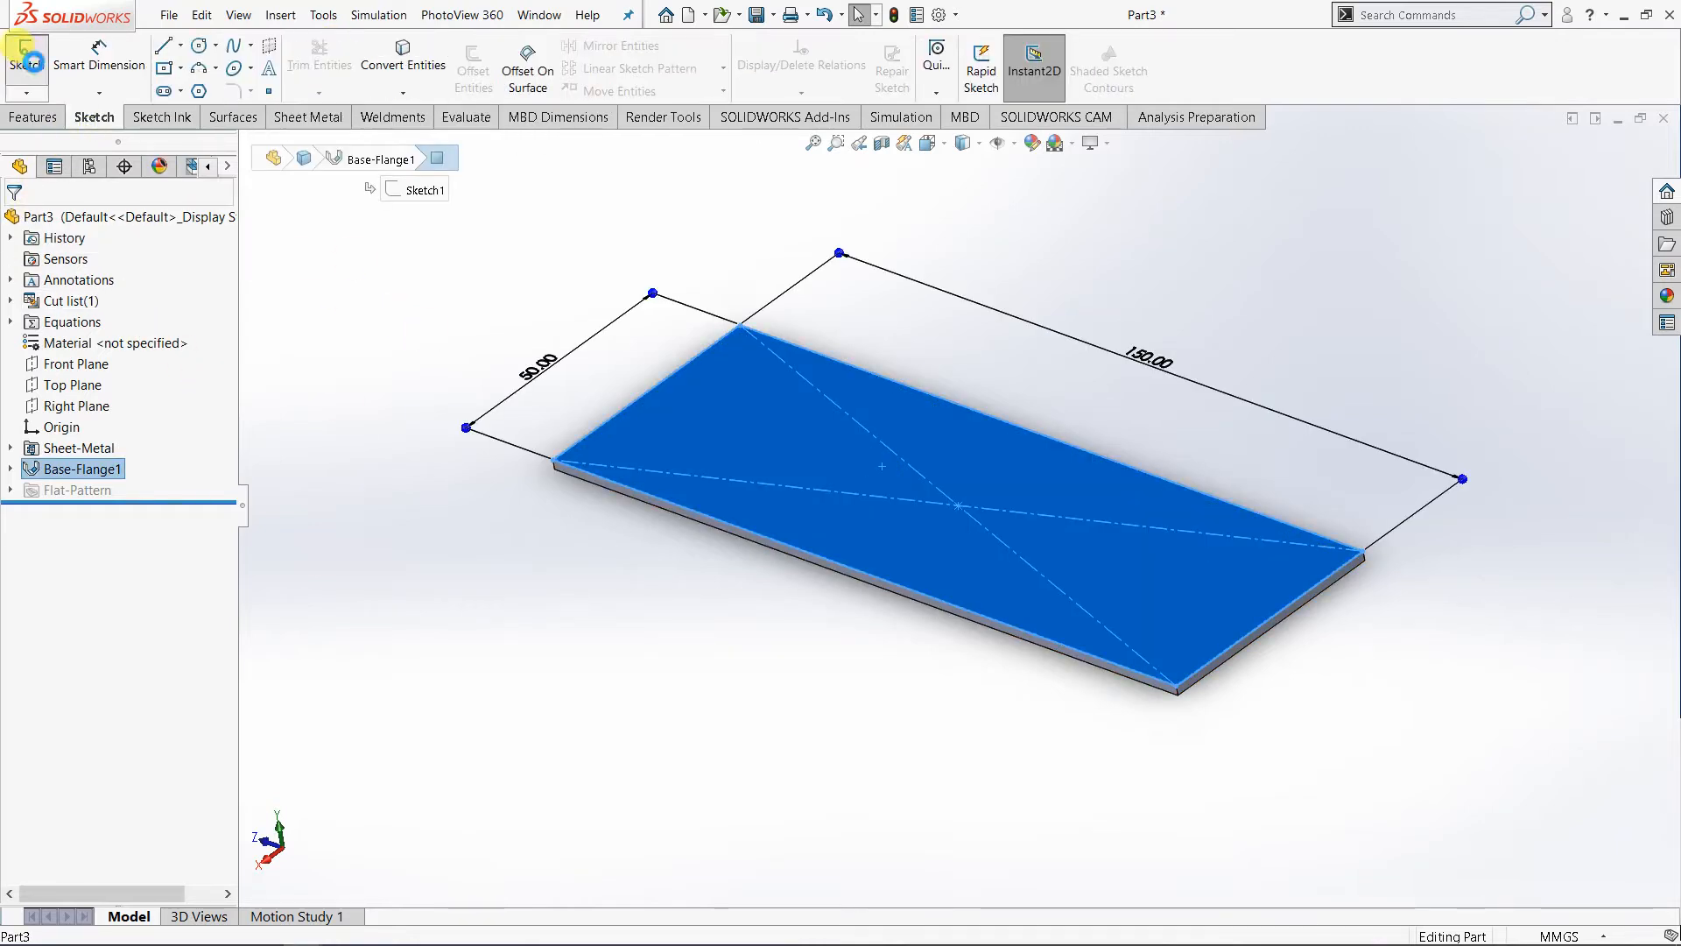
click(26, 58)
click(963, 142)
click(1033, 240)
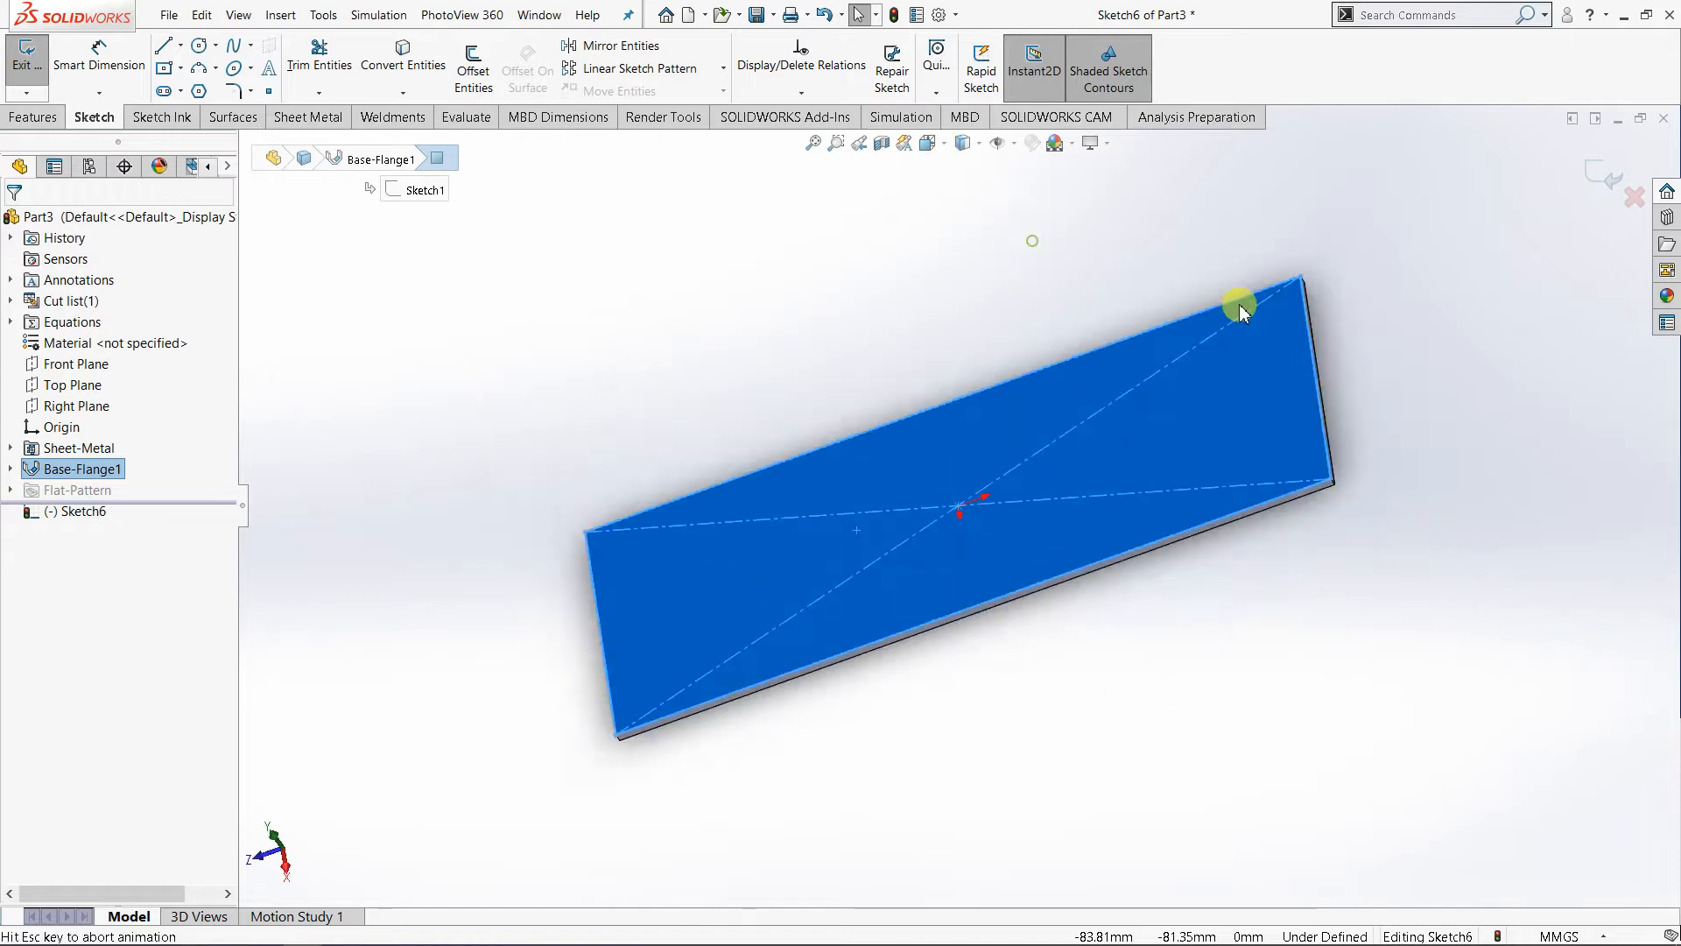
click(477, 248)
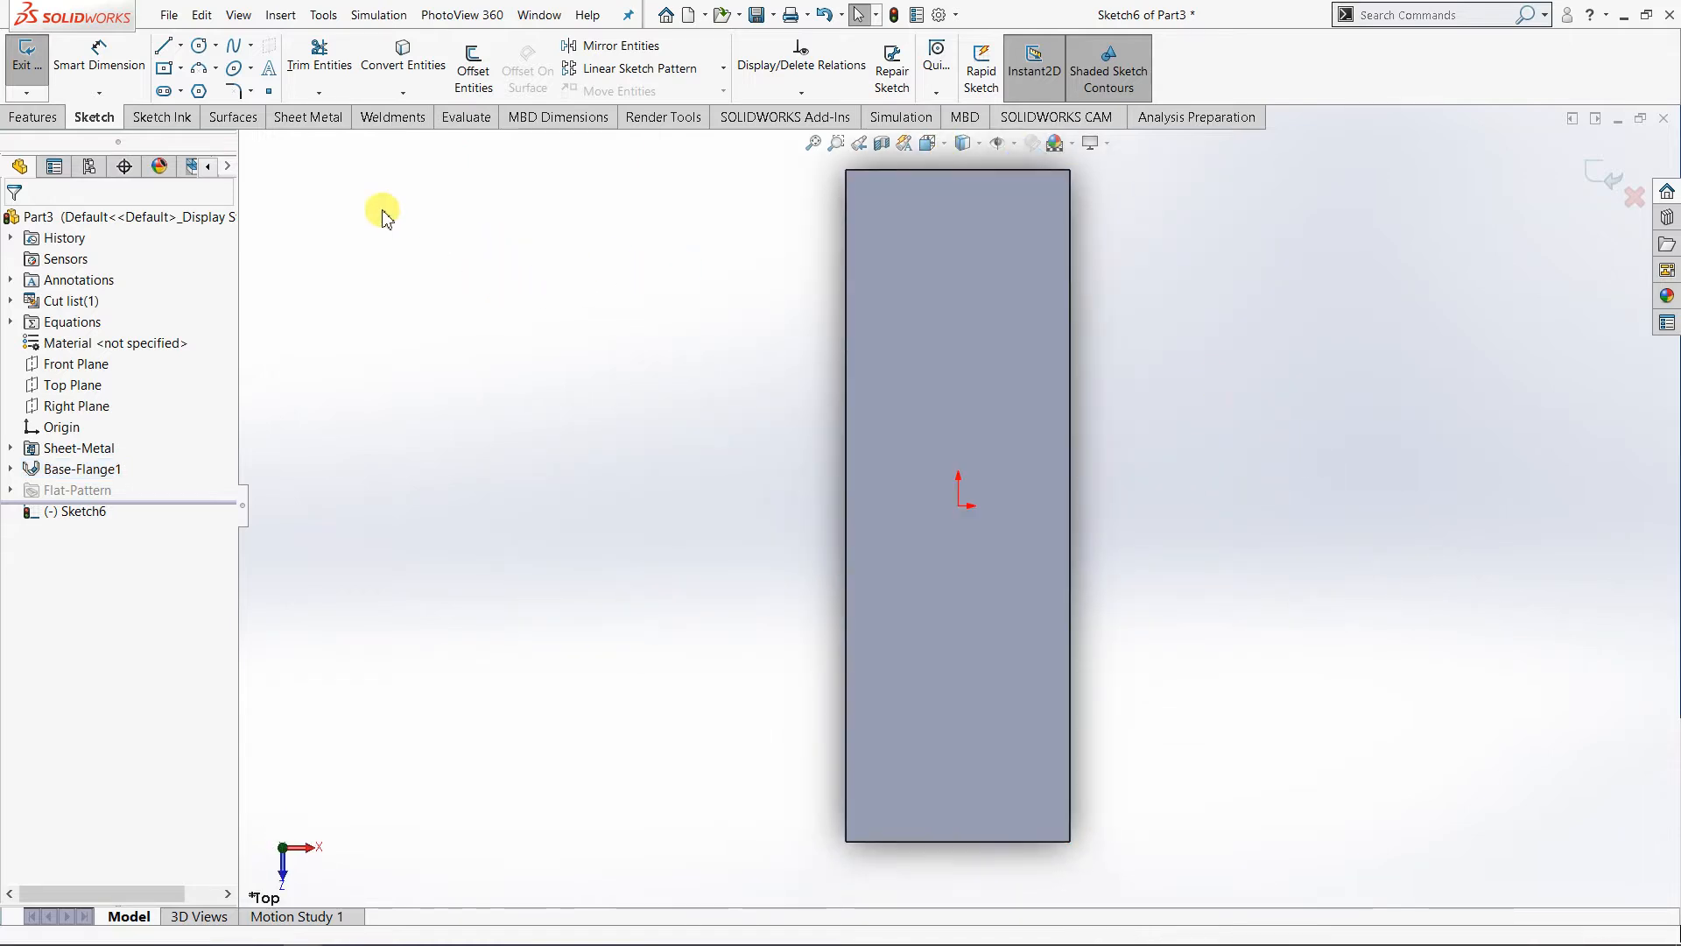
- Sketch a line about 34 mm long across the plate's upper face, parallel to its short edges and near the origin
click(939, 150)
click(1045, 193)
click(1059, 215)
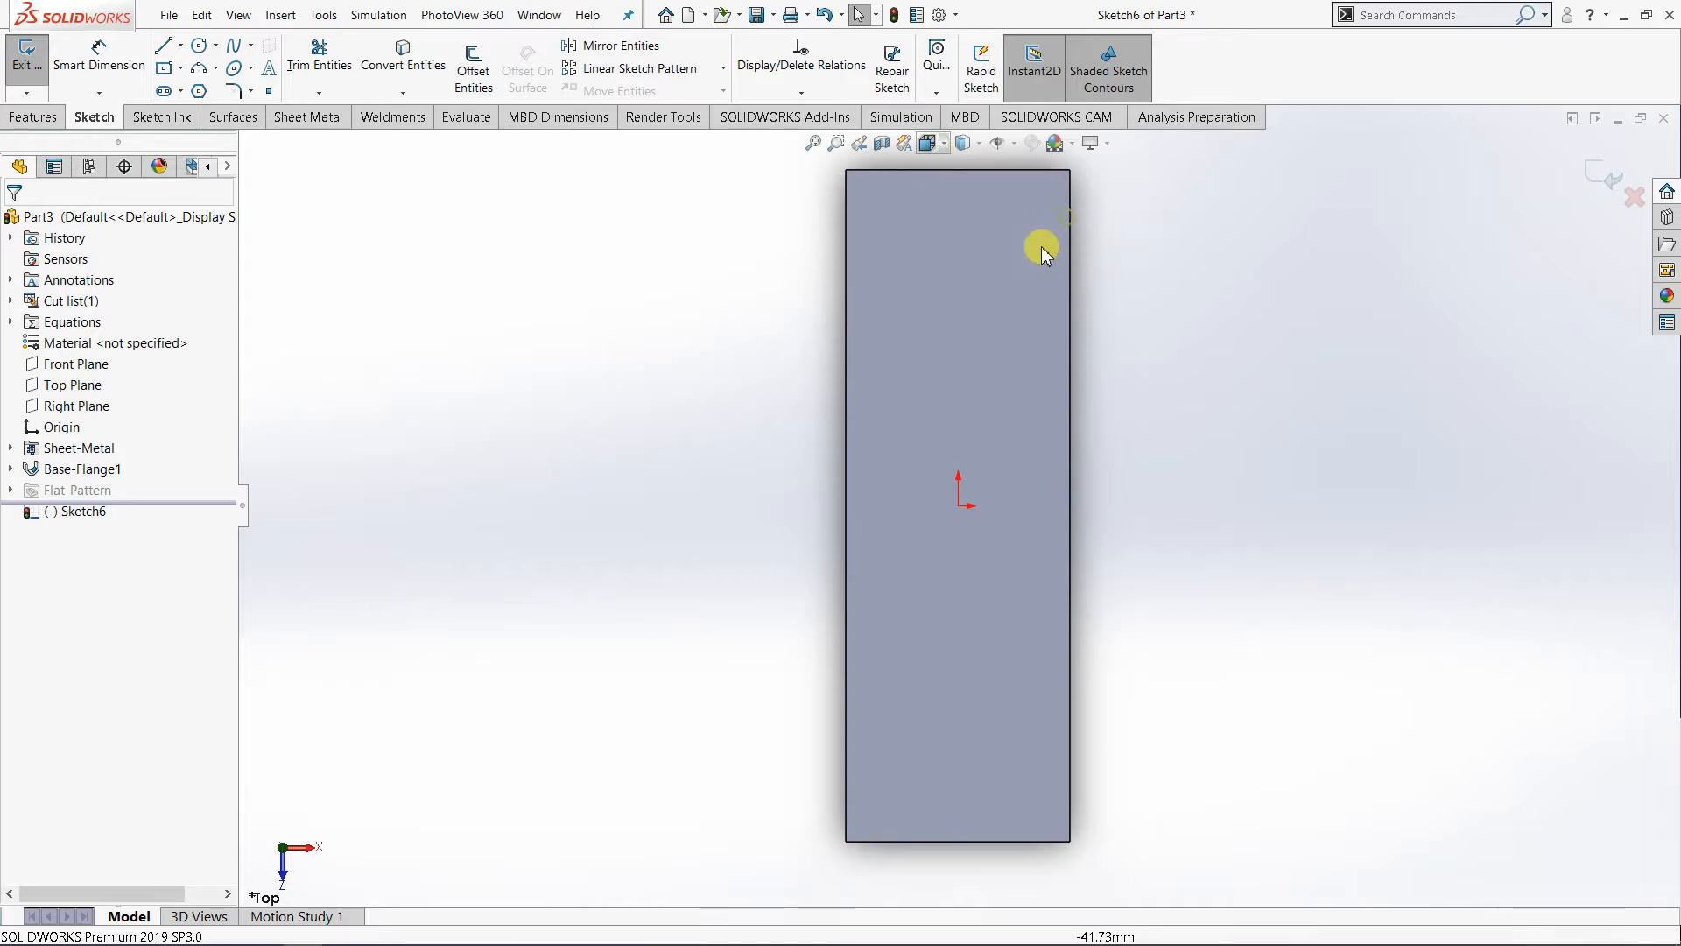
click(166, 50)
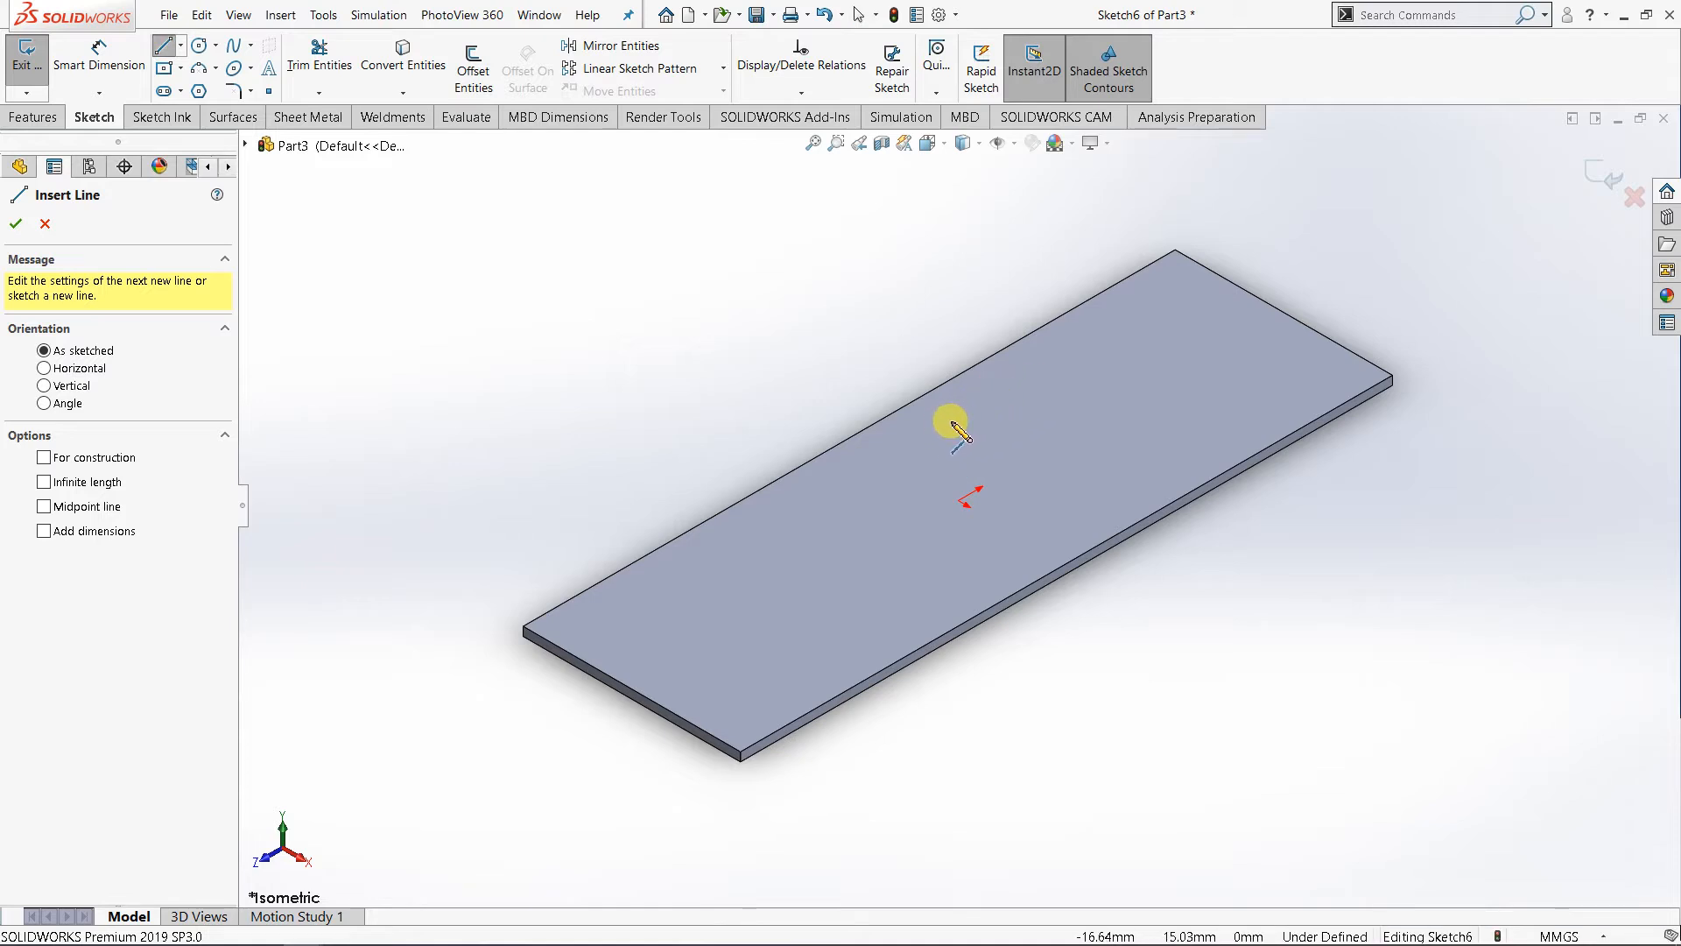
click(968, 412)
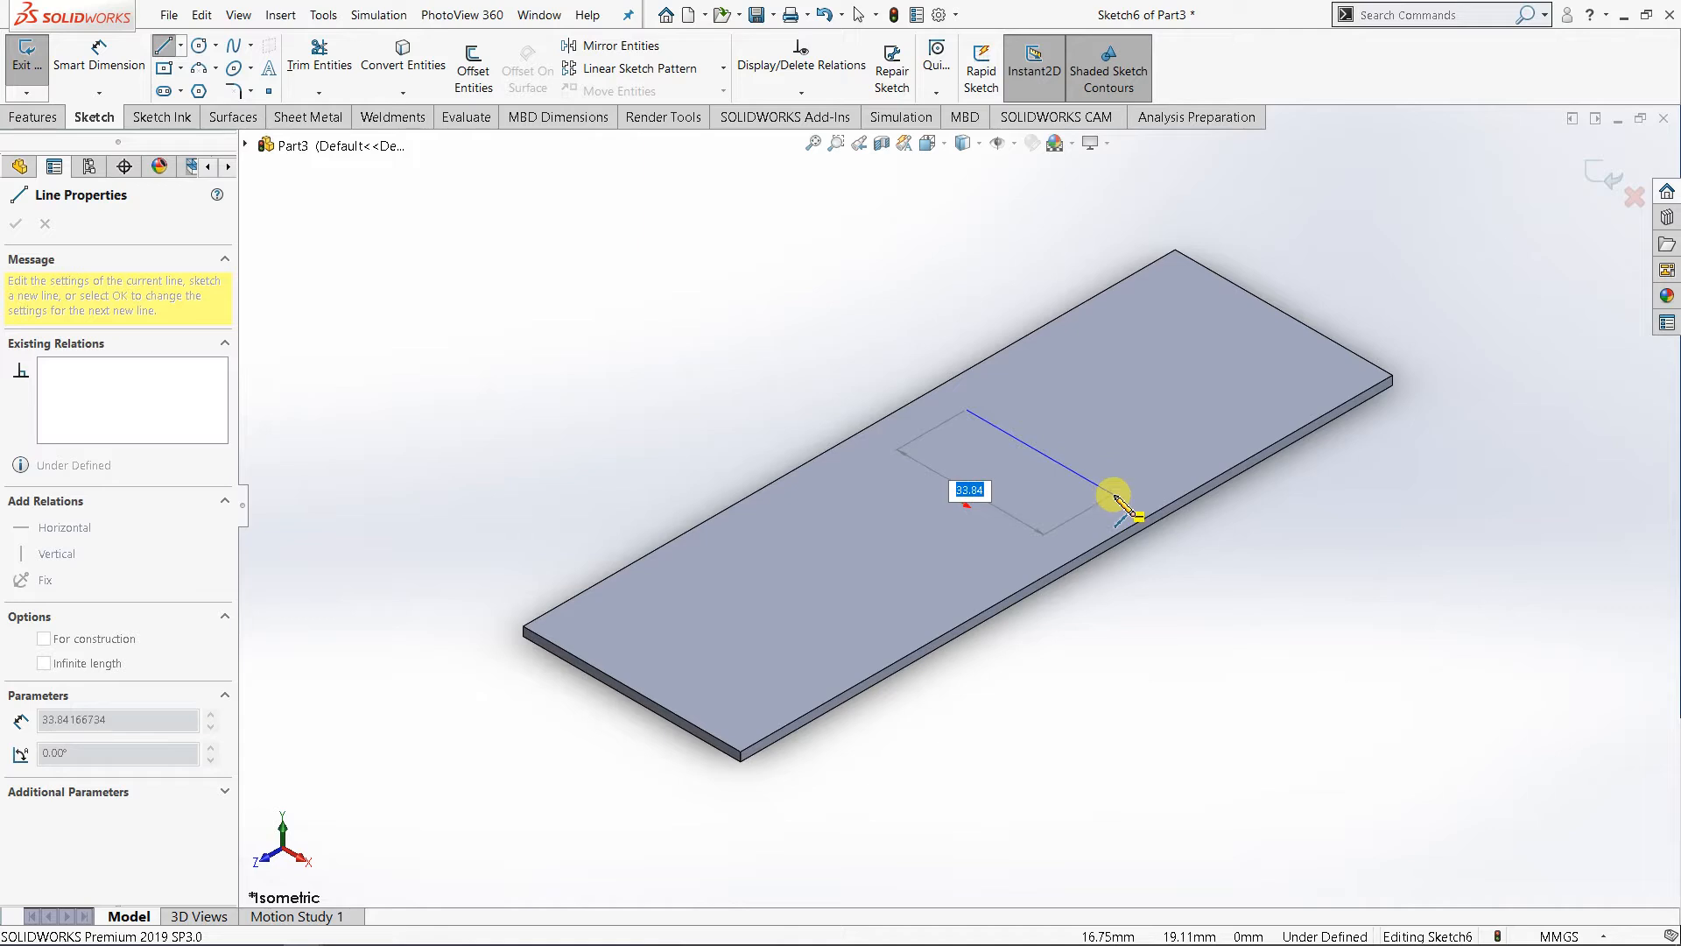
click(1114, 495)
- Dimension the sketched line 60 mm from the plate's nearer short edge
right_click(1114, 495)
click(1304, 392)
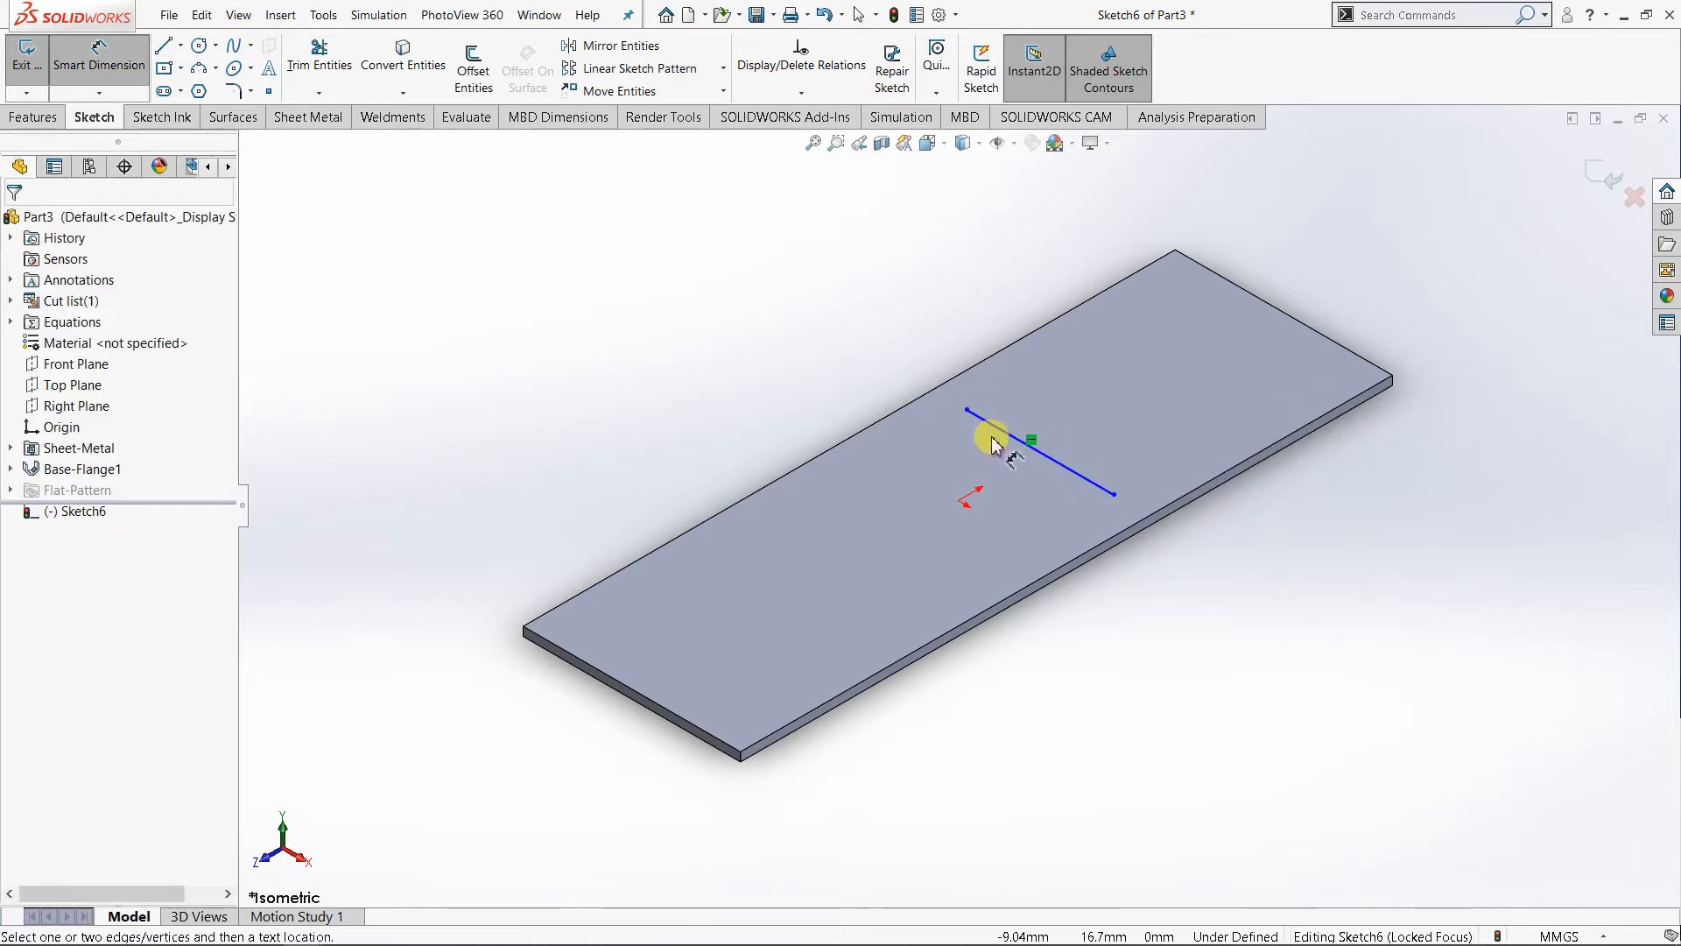
scroll(1098, 481, down, 2)
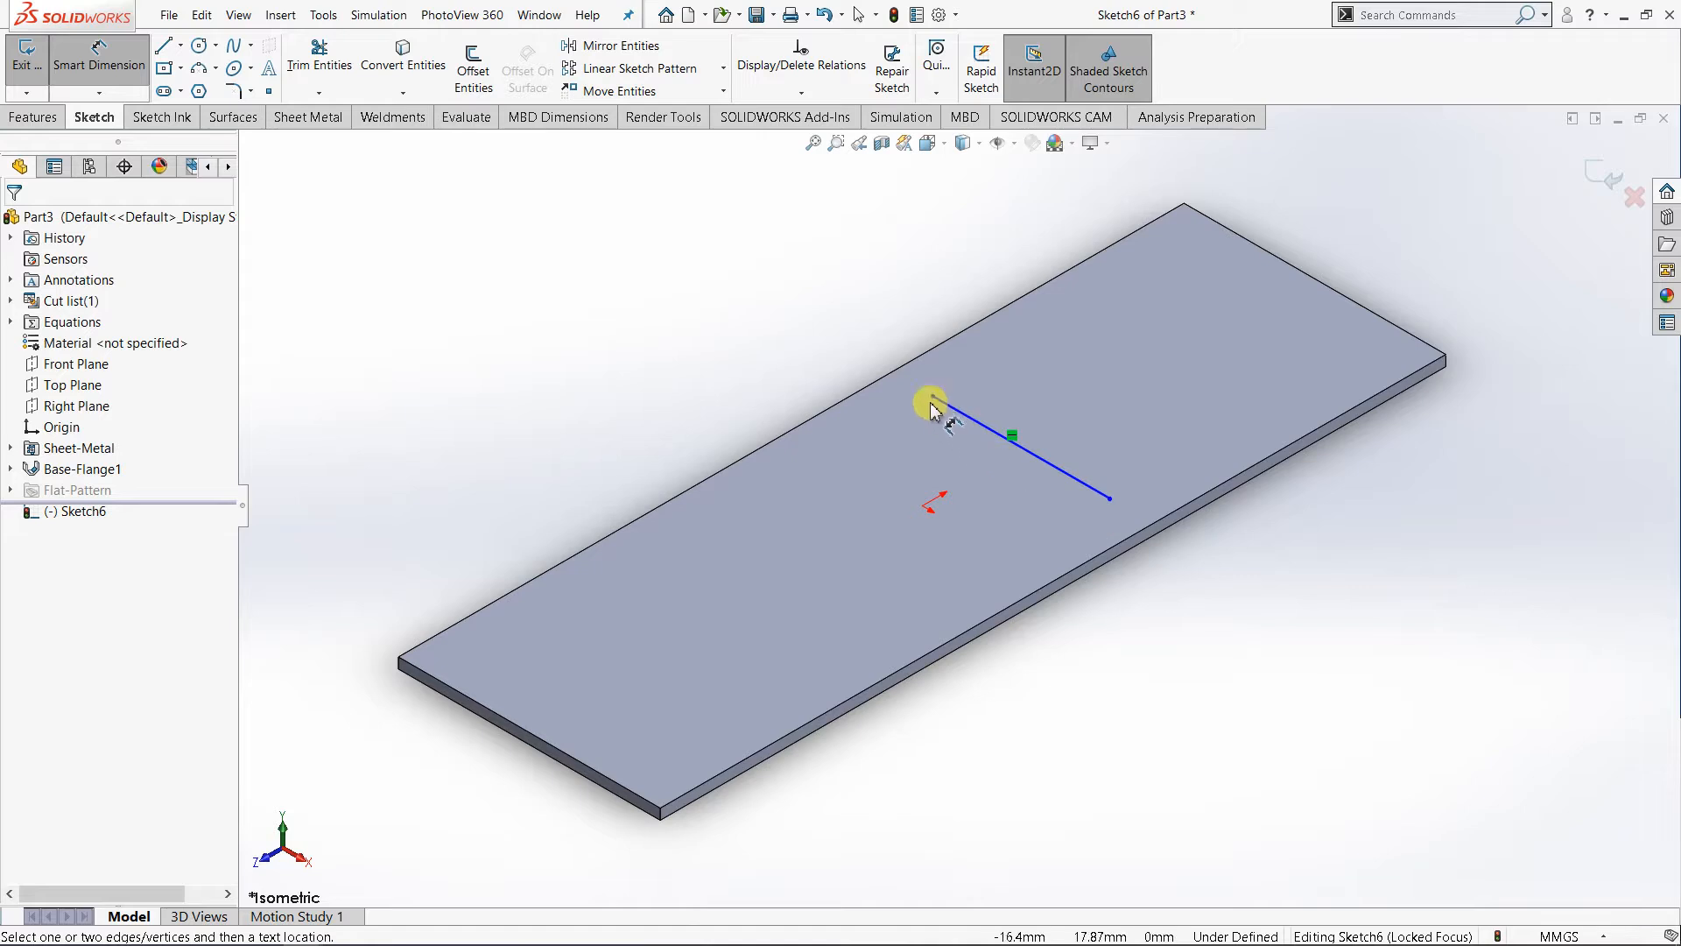
click(1093, 481)
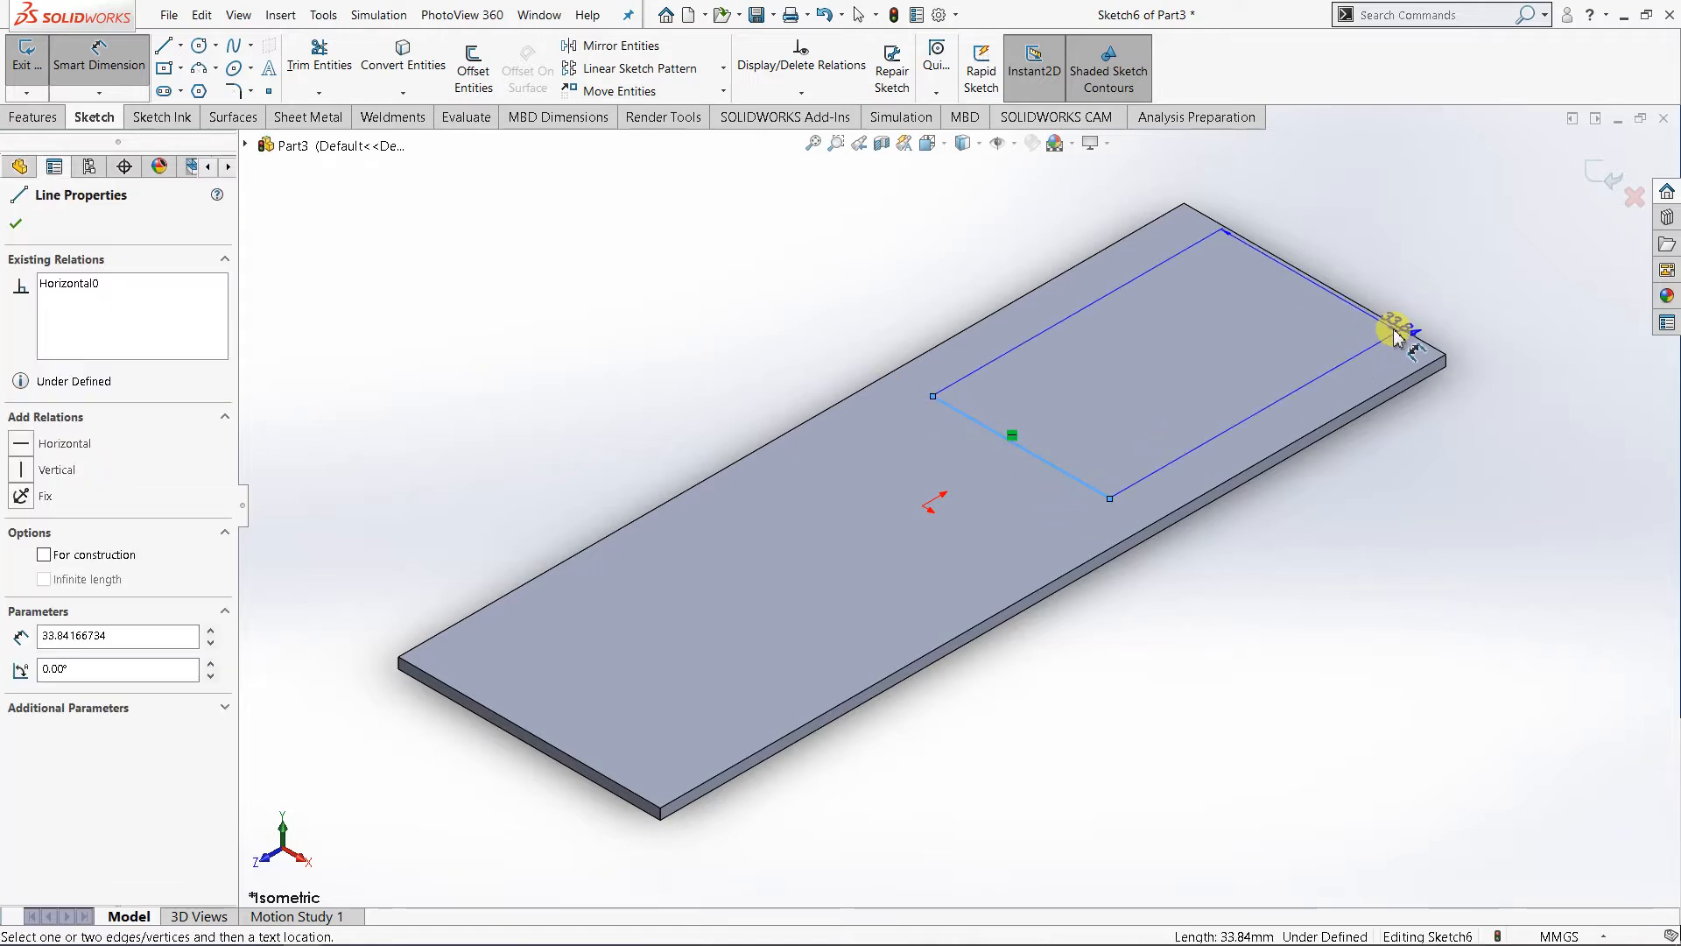
click(1396, 327)
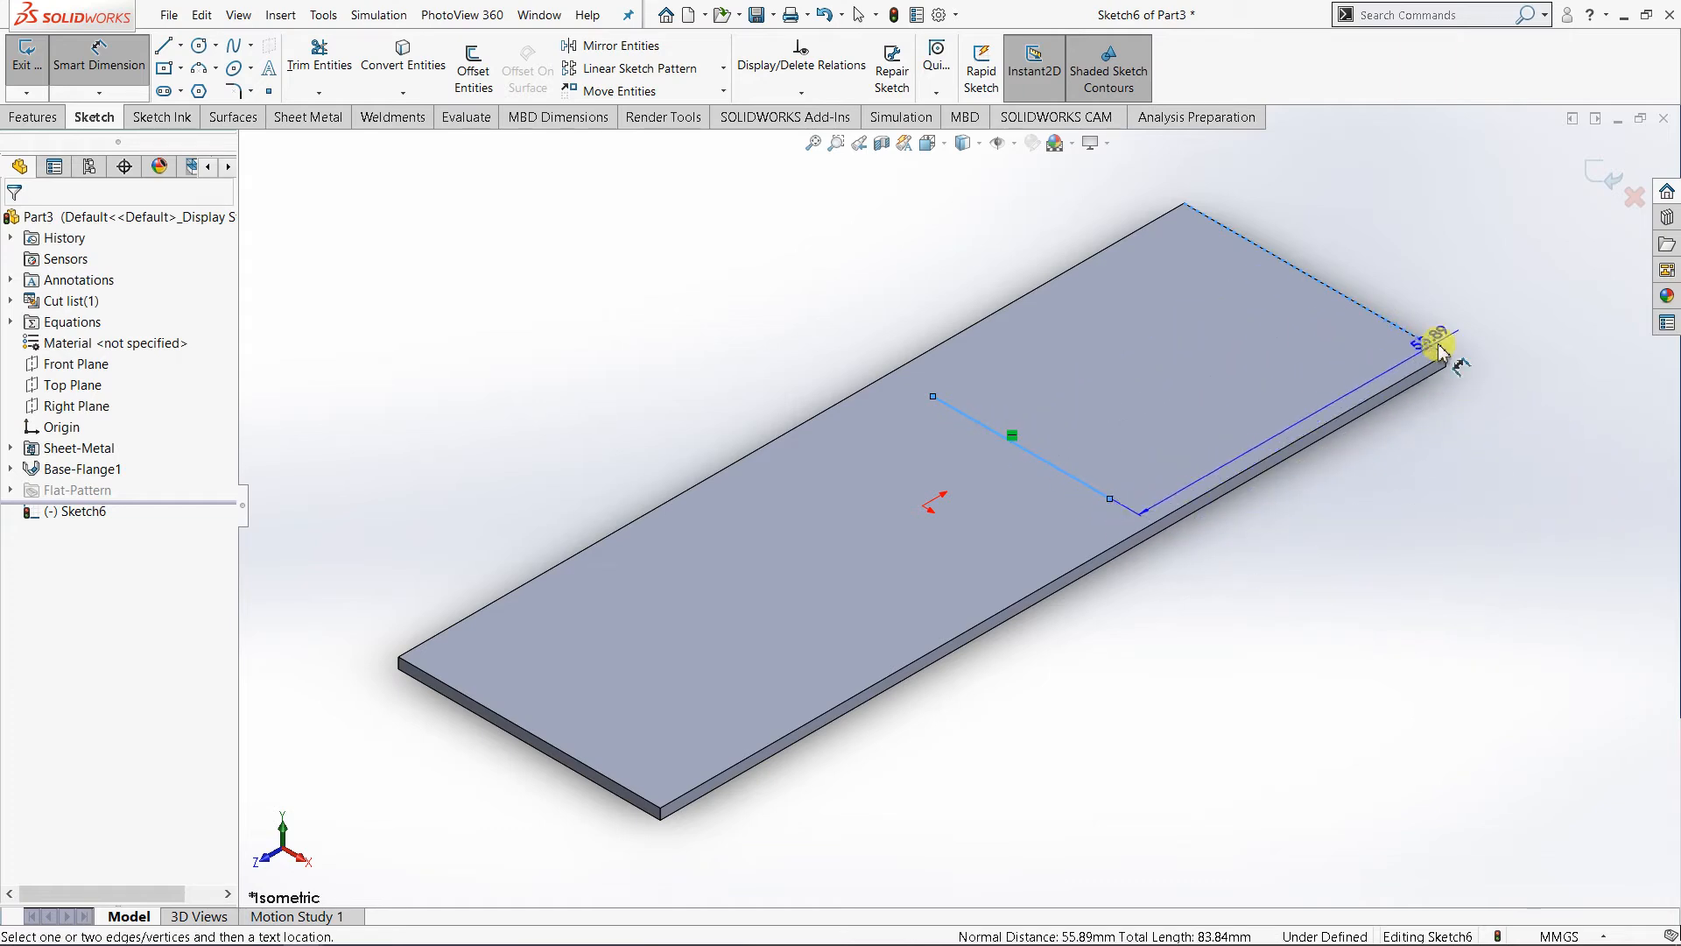
click(1371, 525)
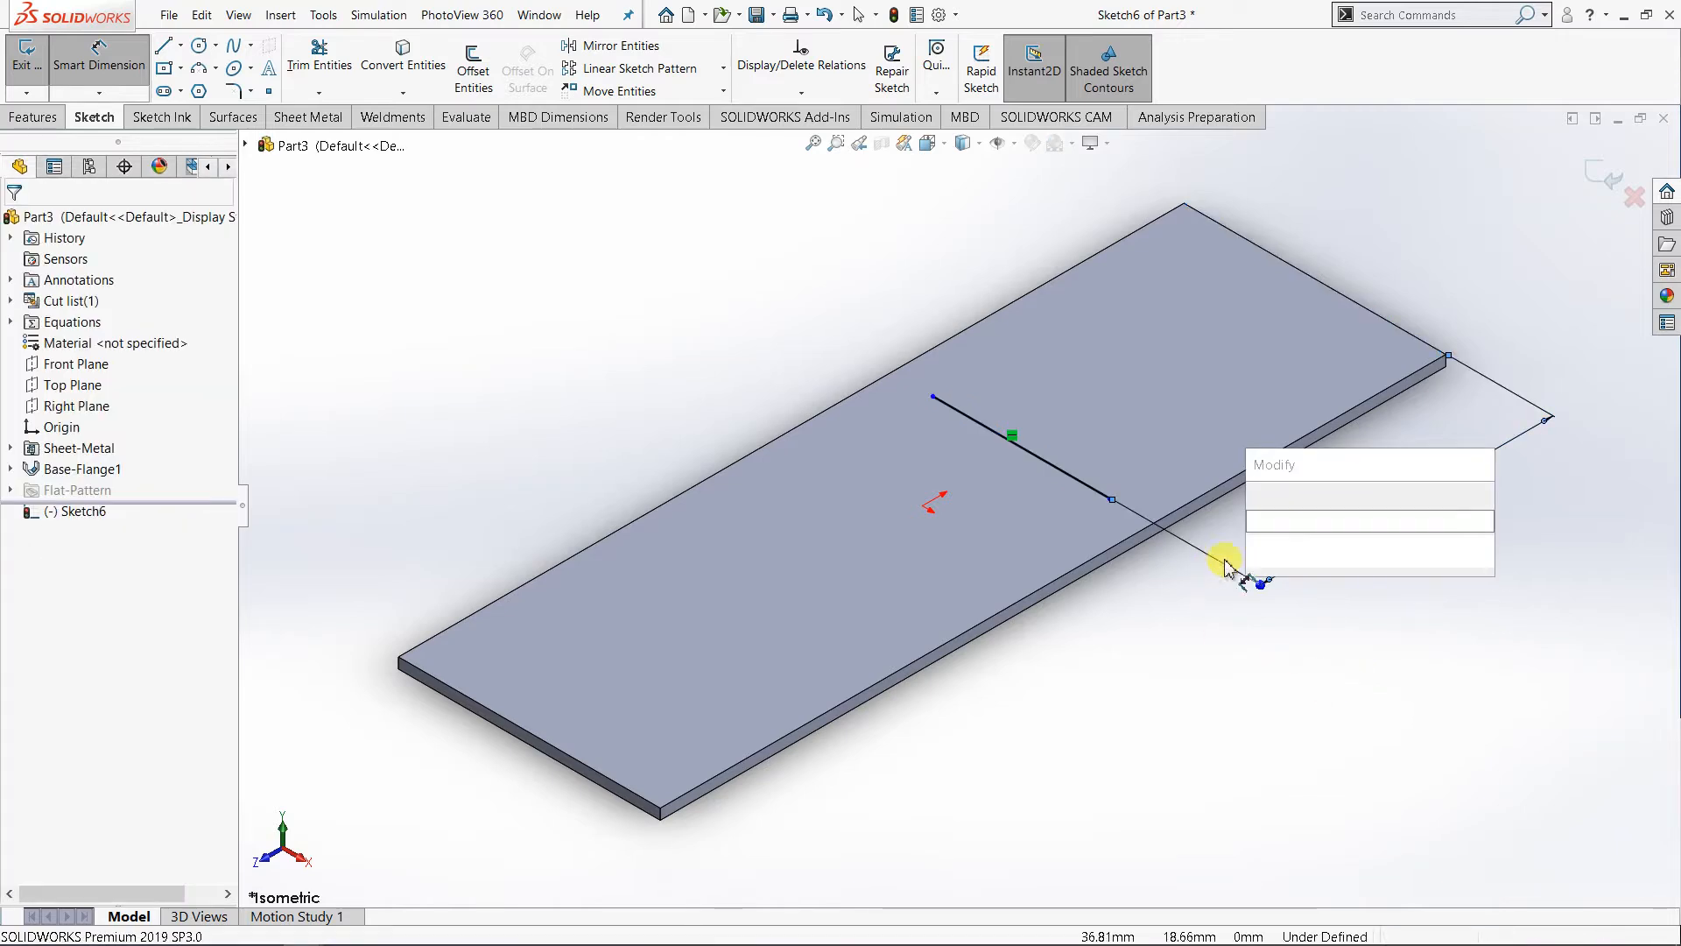
drag(1383, 547, 1252, 557)
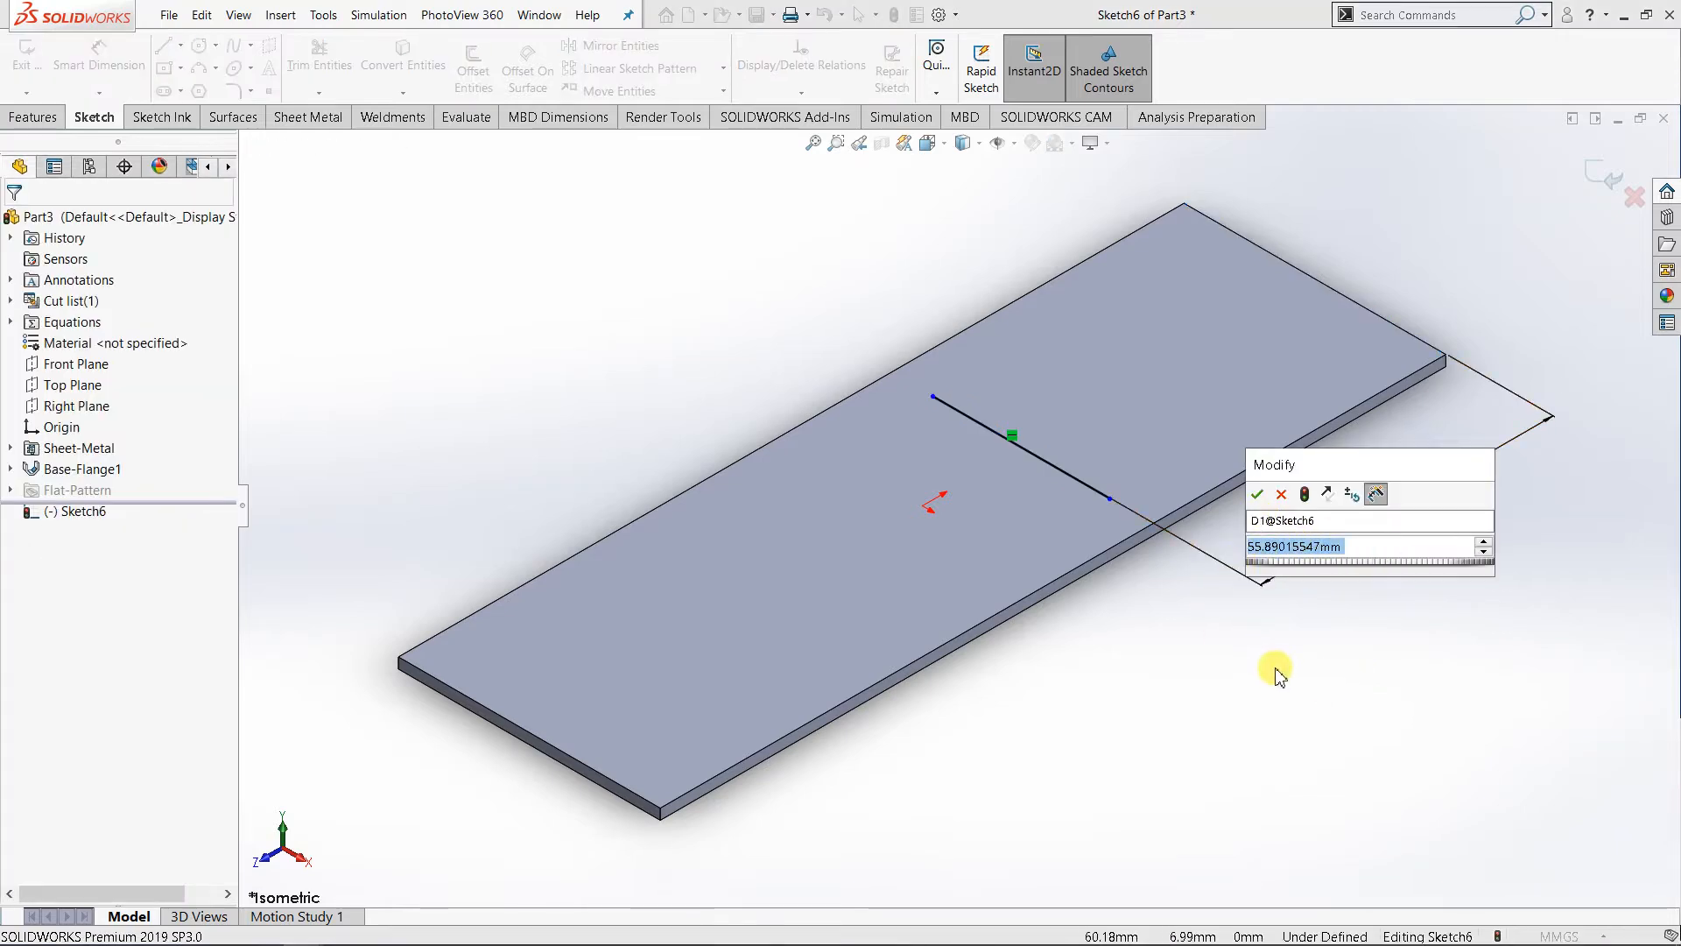
text(60)
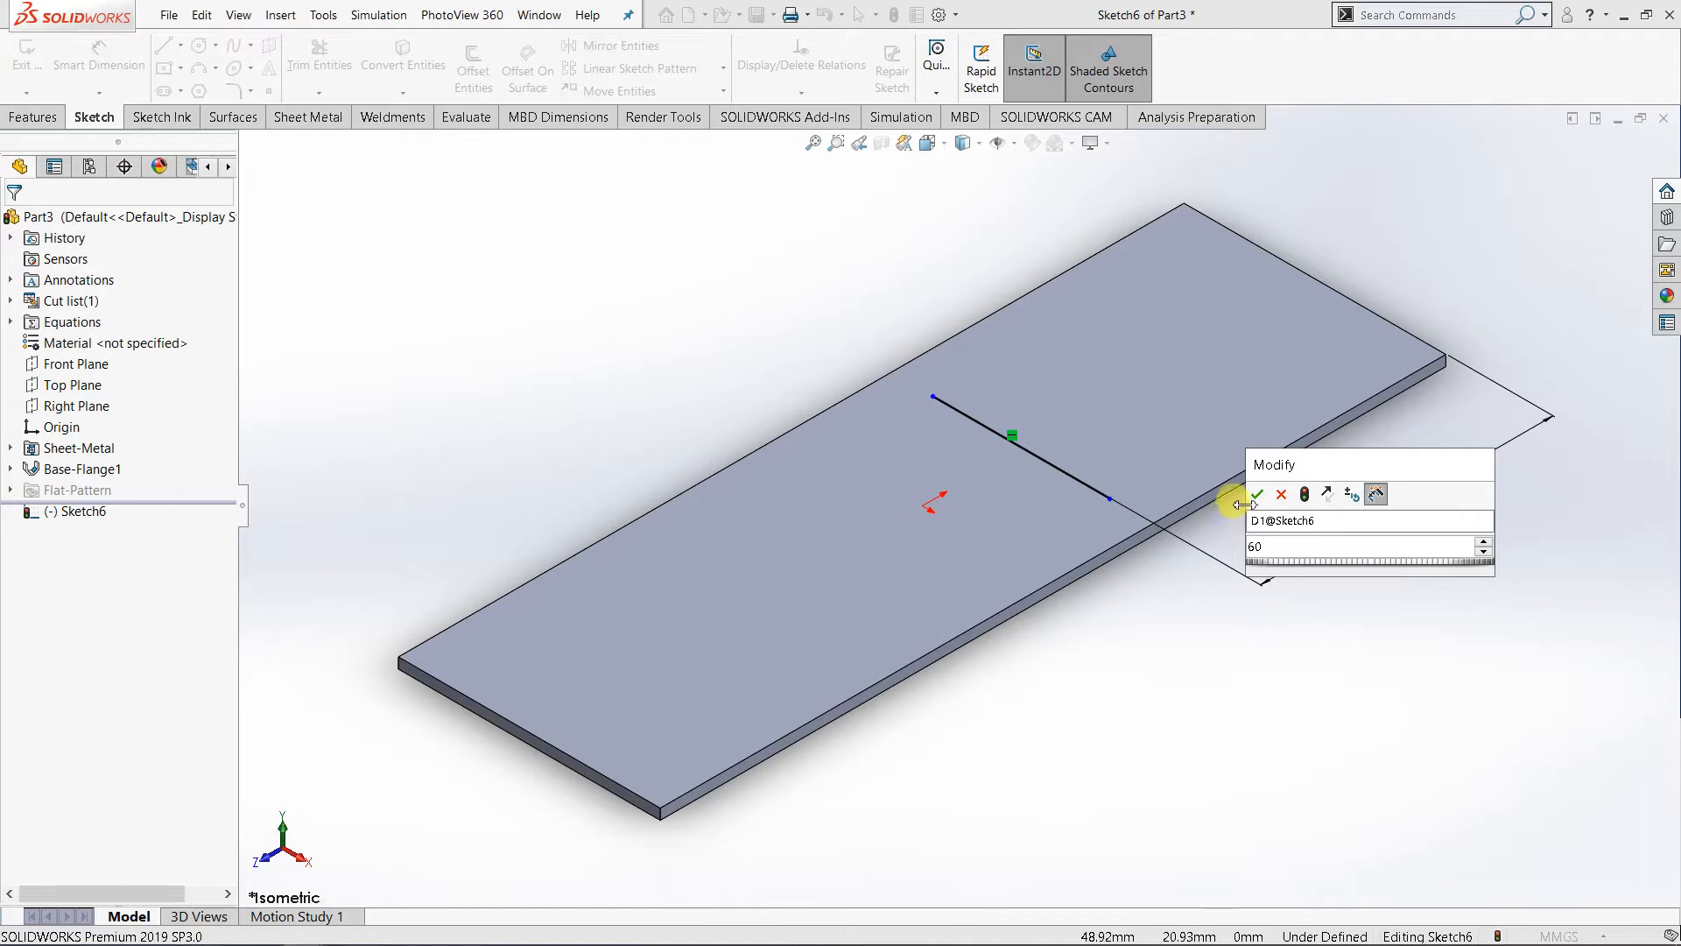
click(1257, 496)
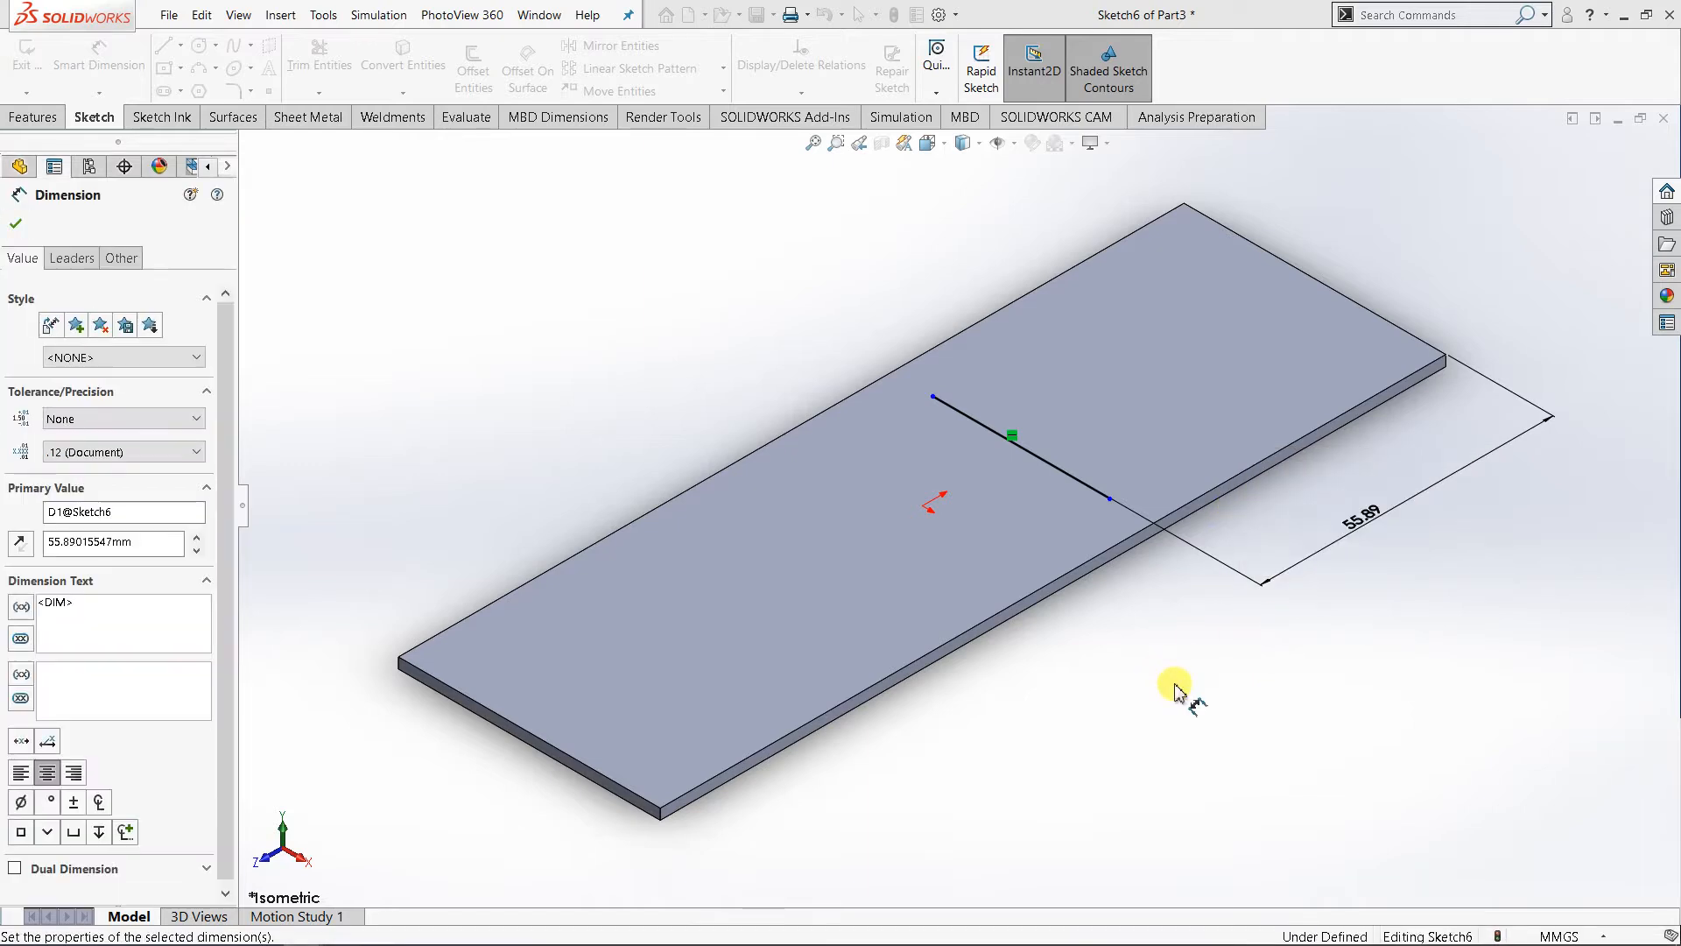
- Start a Jog from the sketched line, with the plate's upper face fixed on the longer side and a Blind offset
click(311, 118)
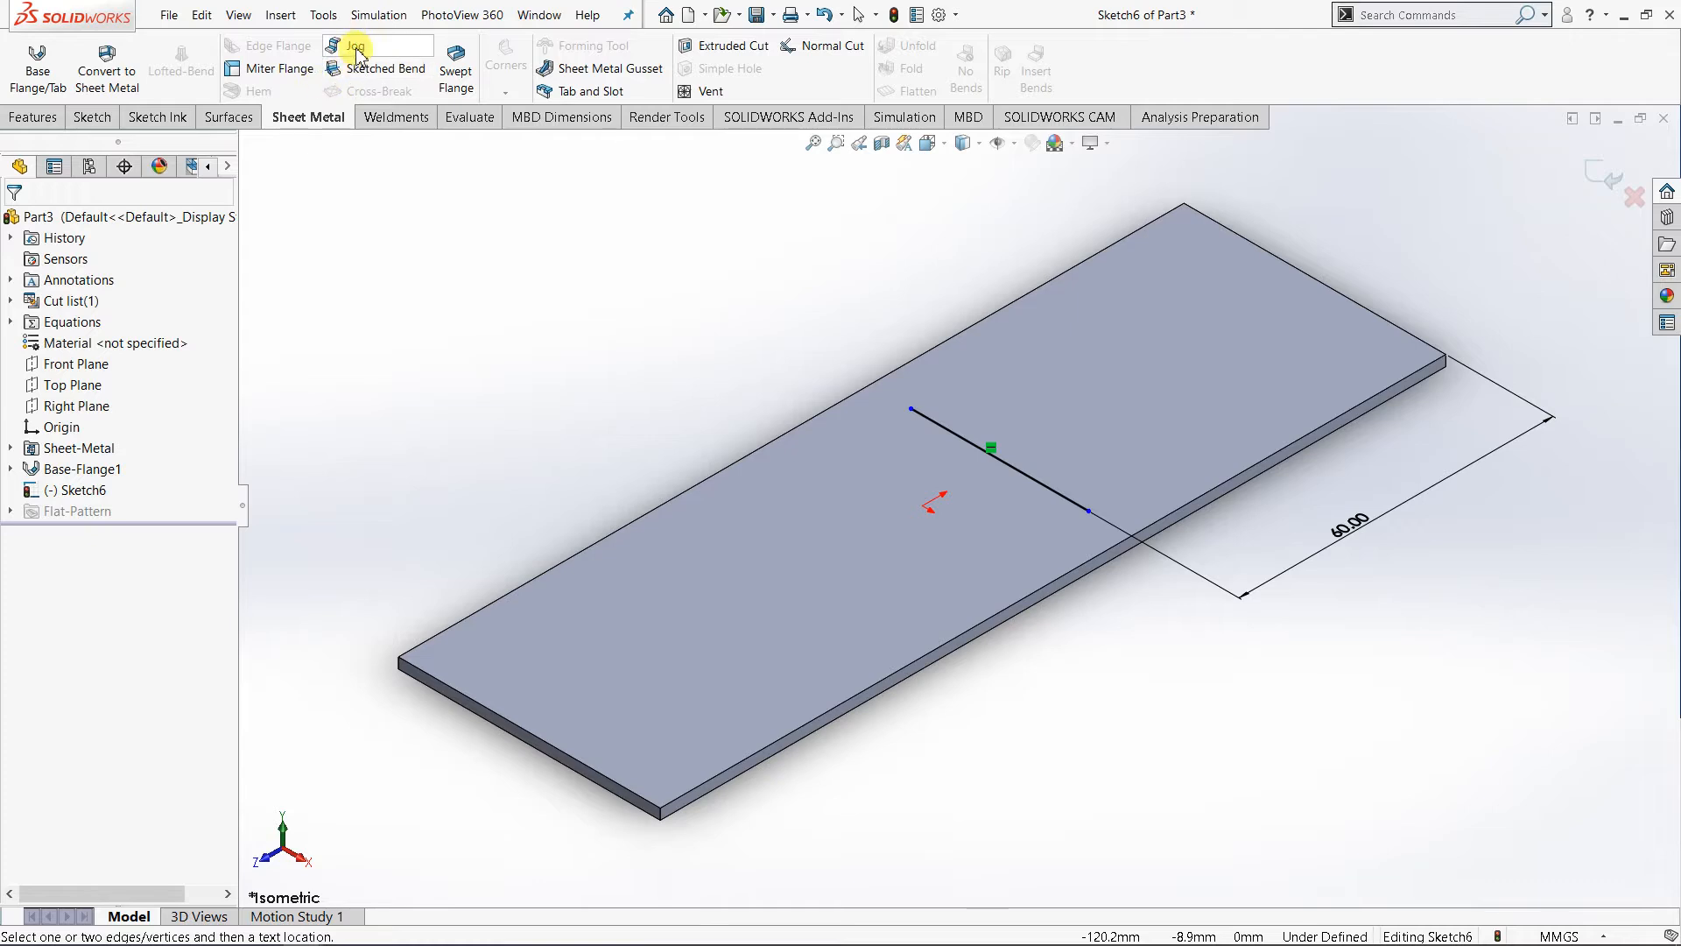
click(354, 47)
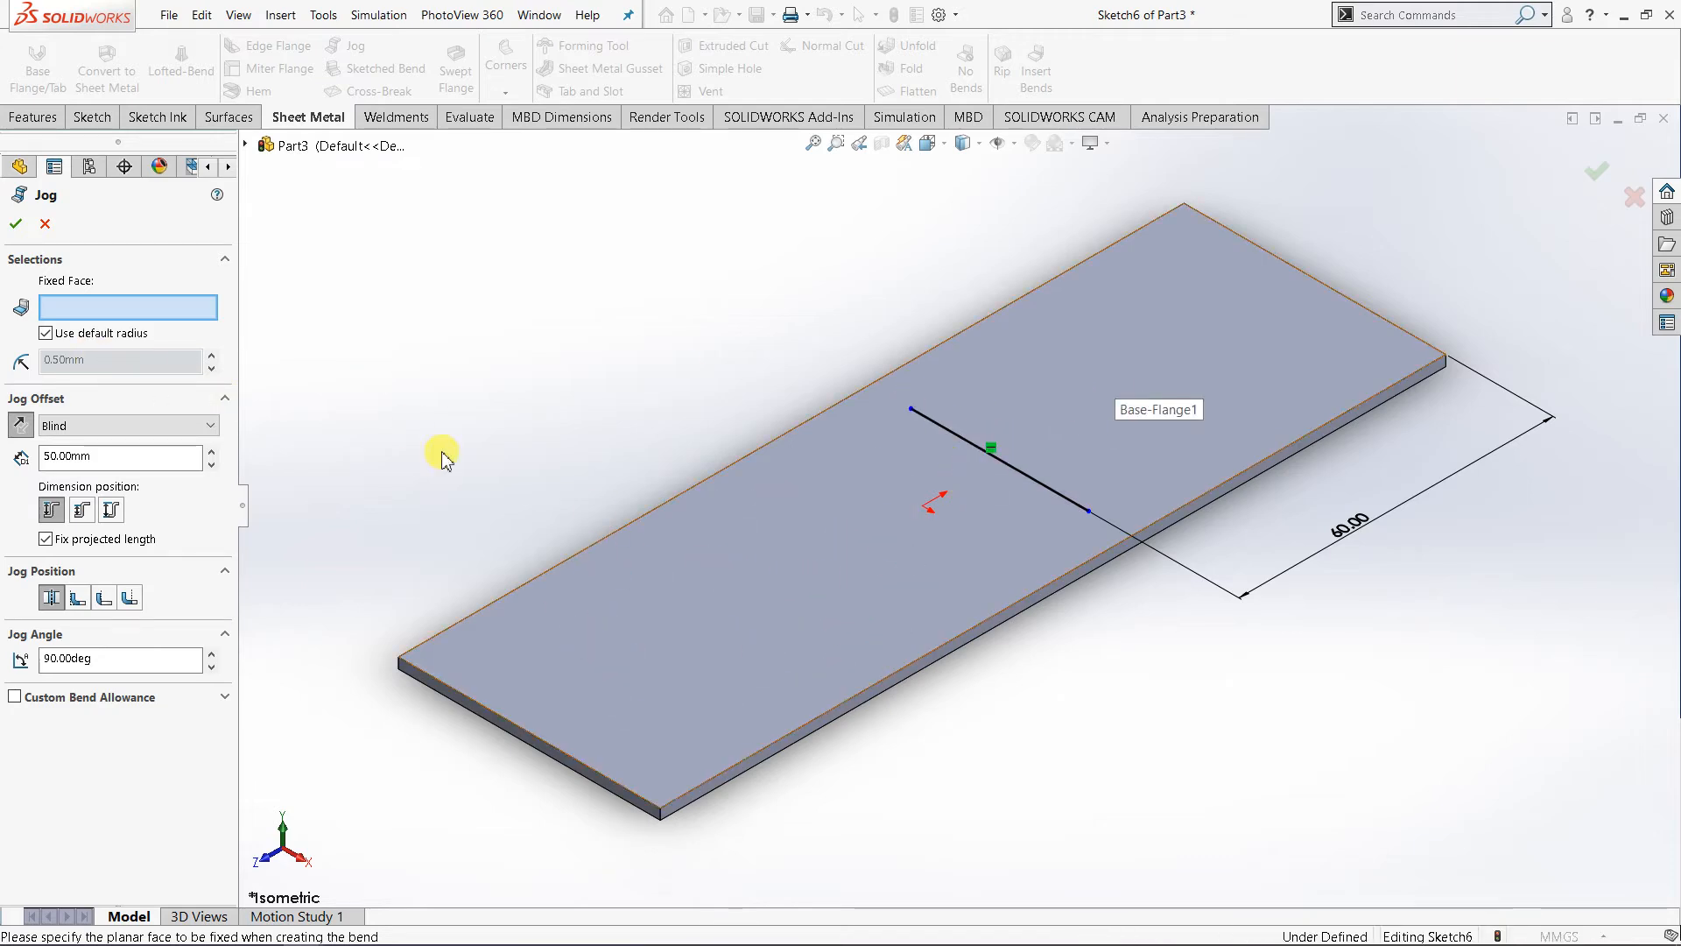
click(814, 565)
key(z)
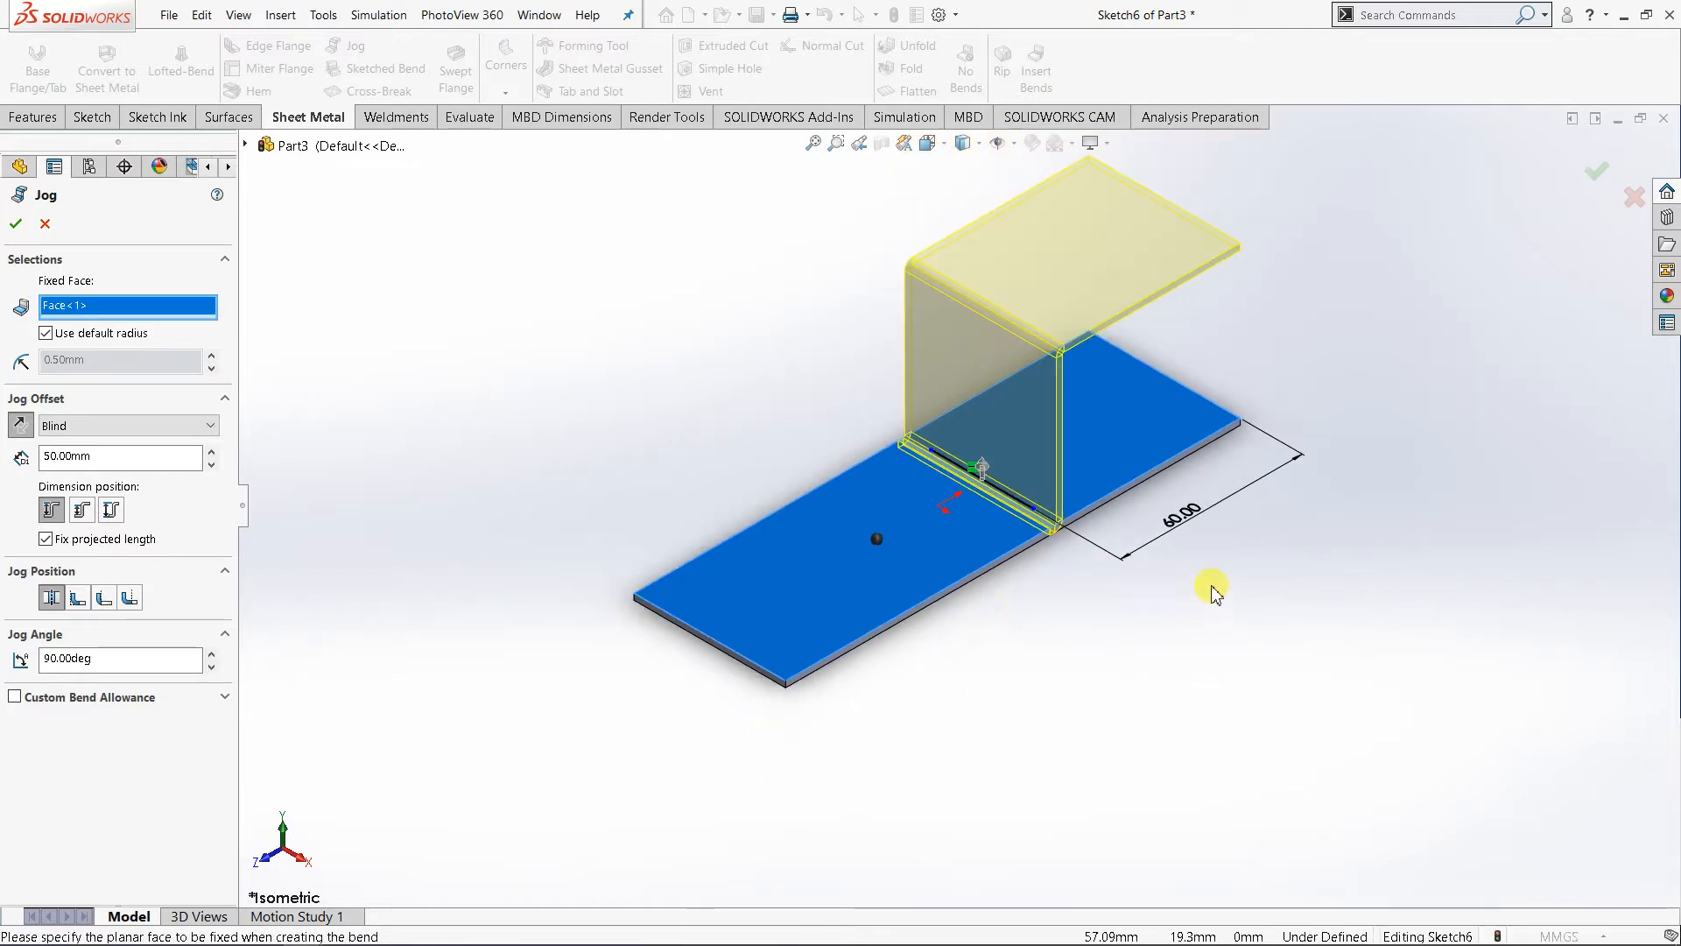
middle_drag(1213, 593, 922, 555)
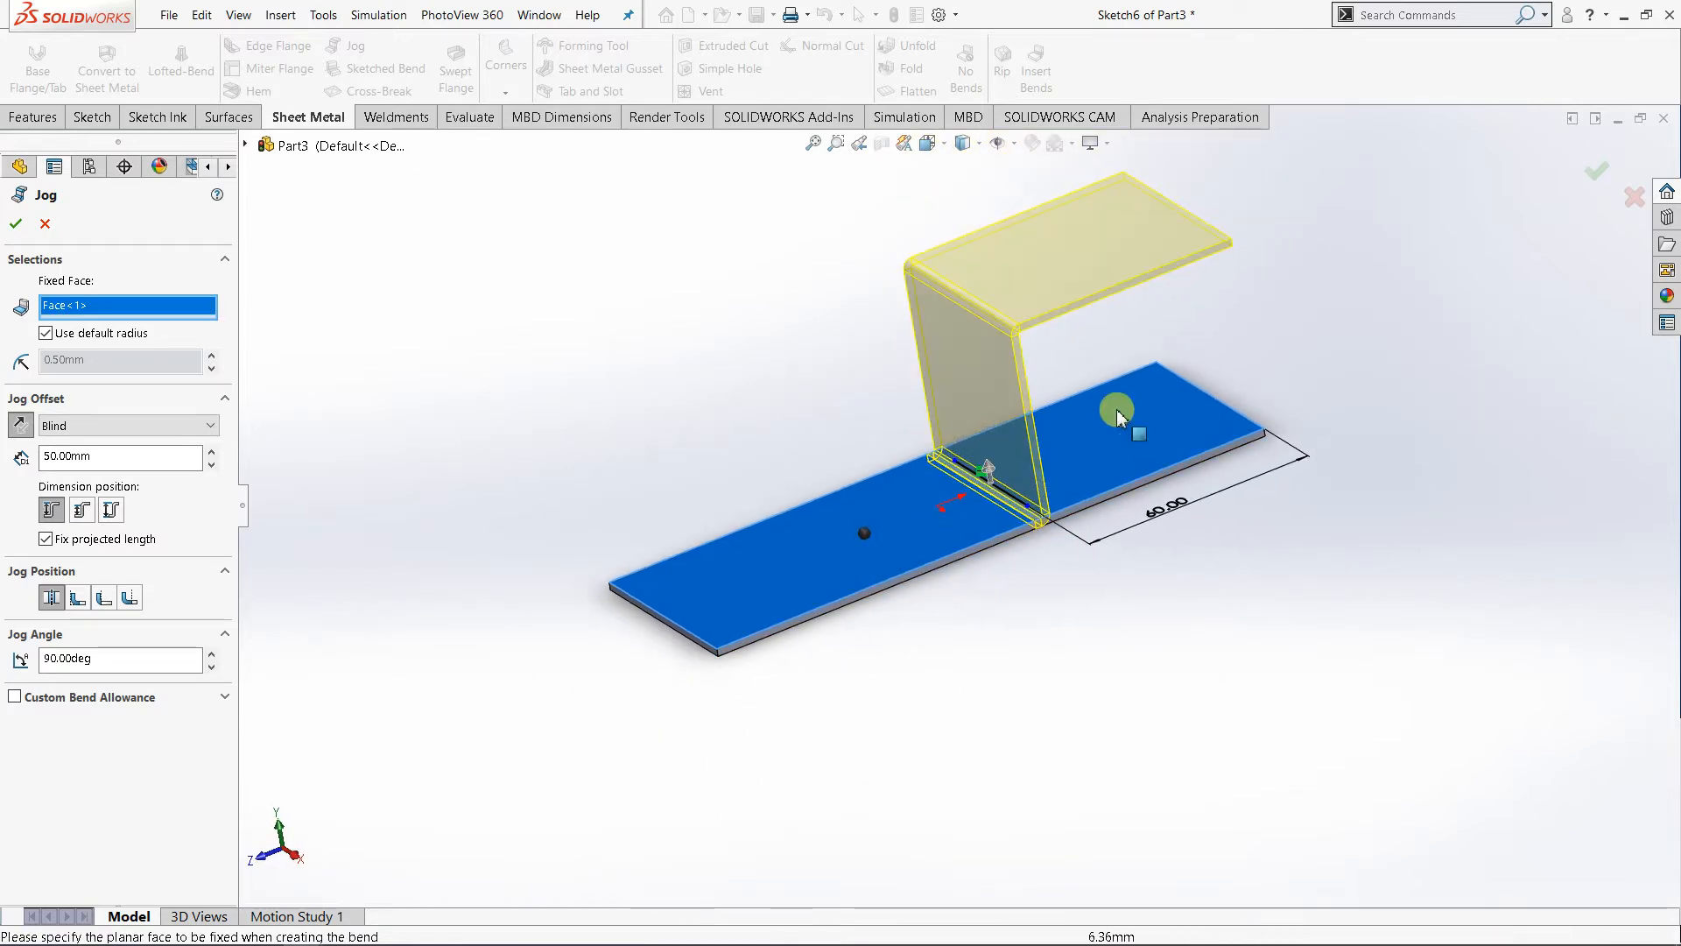
click(51, 305)
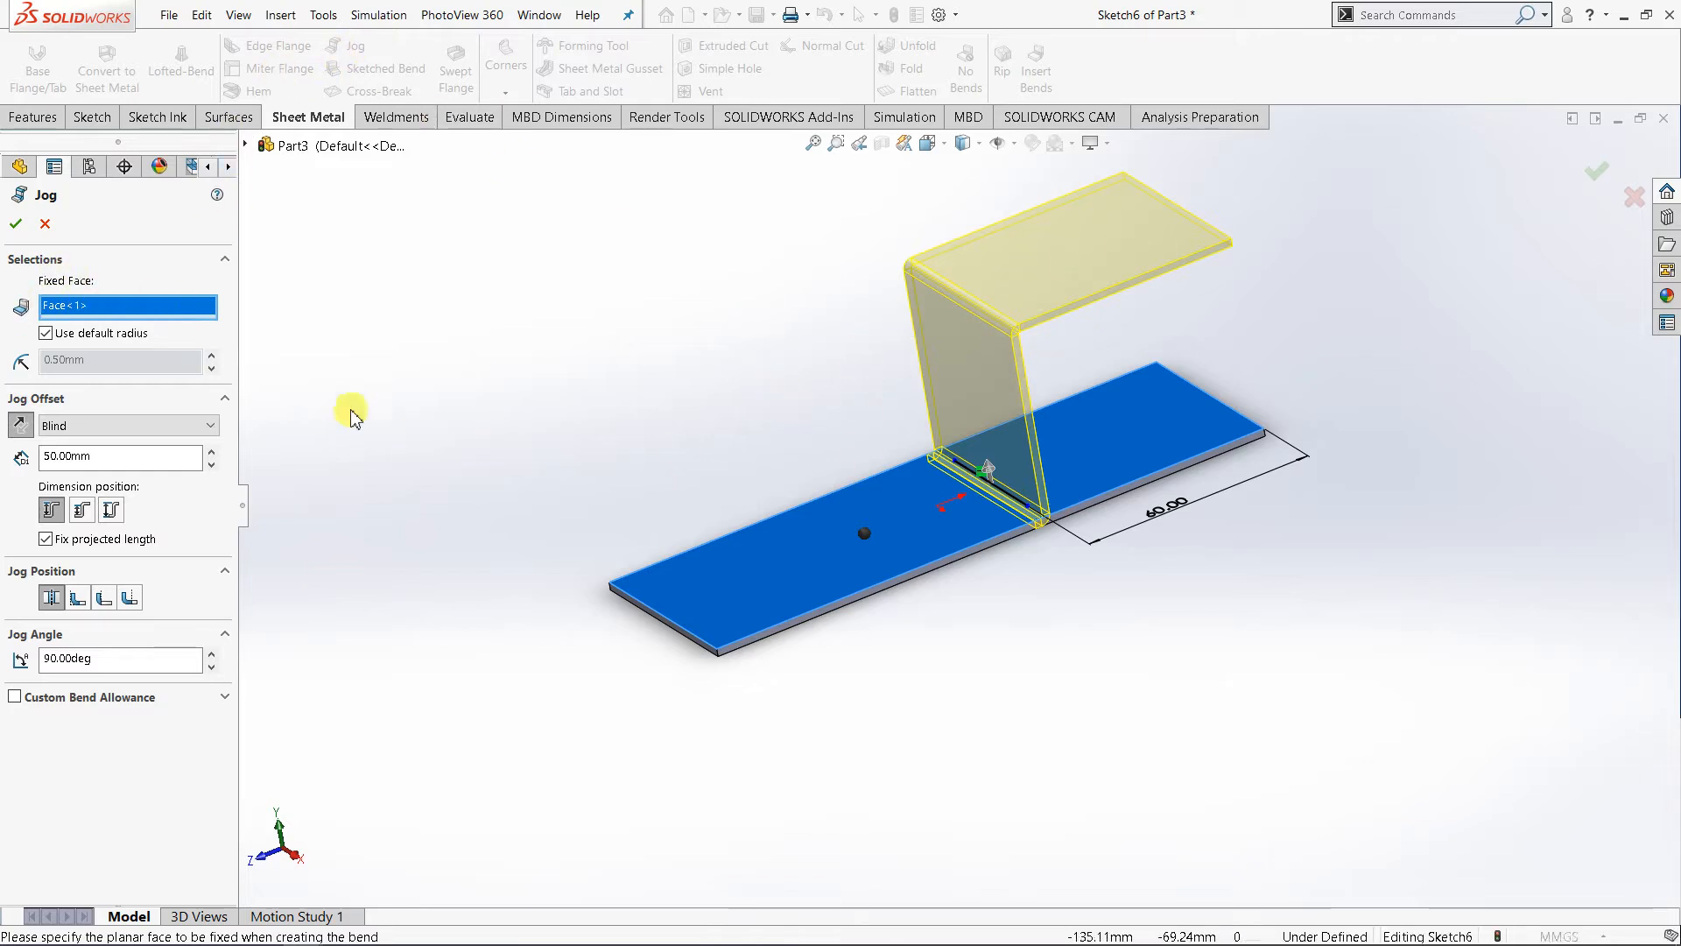
click(211, 427)
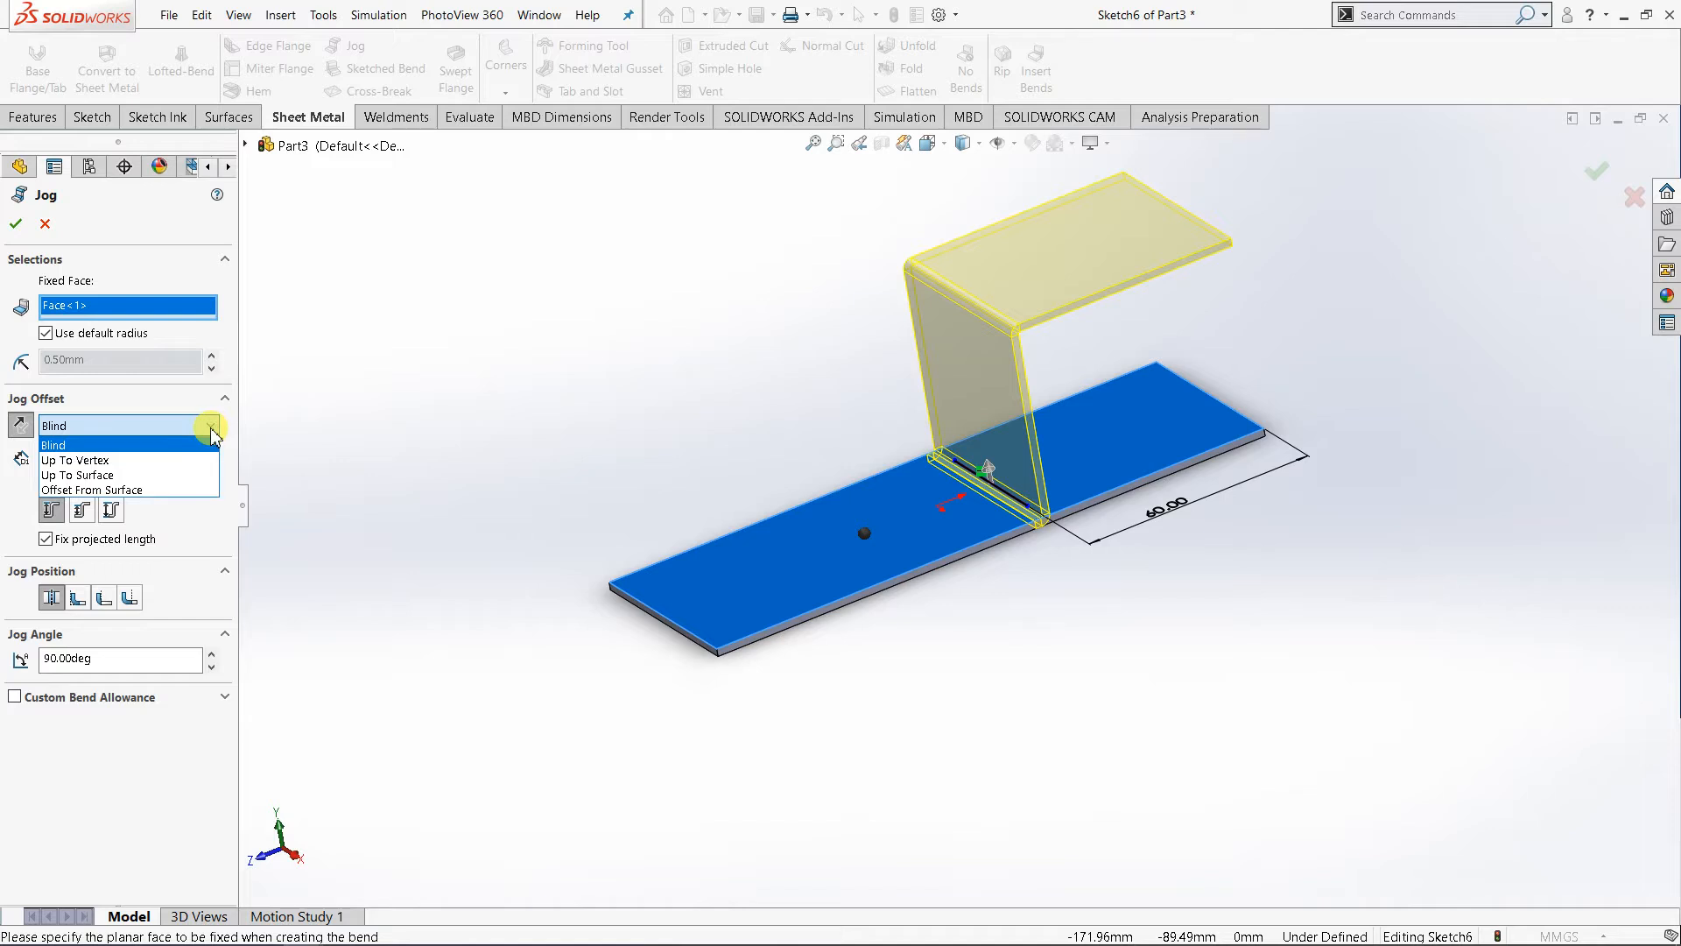
click(104, 447)
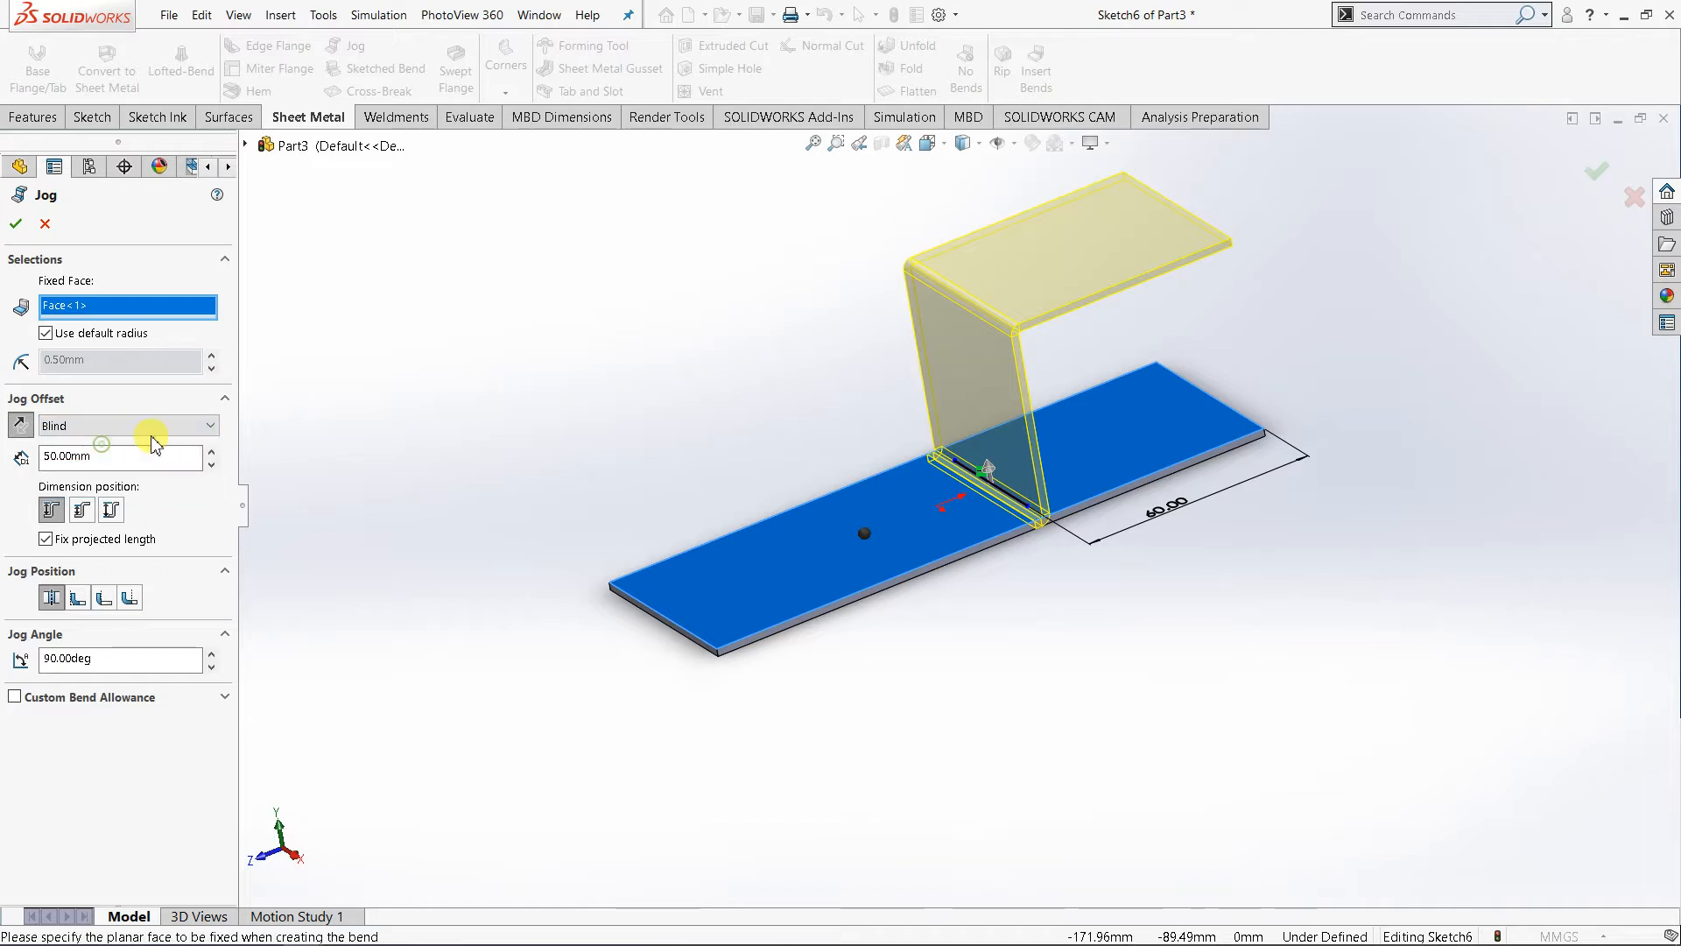
- Try reversing the jog offset direction below the plate and return it to the upward direction
click(21, 428)
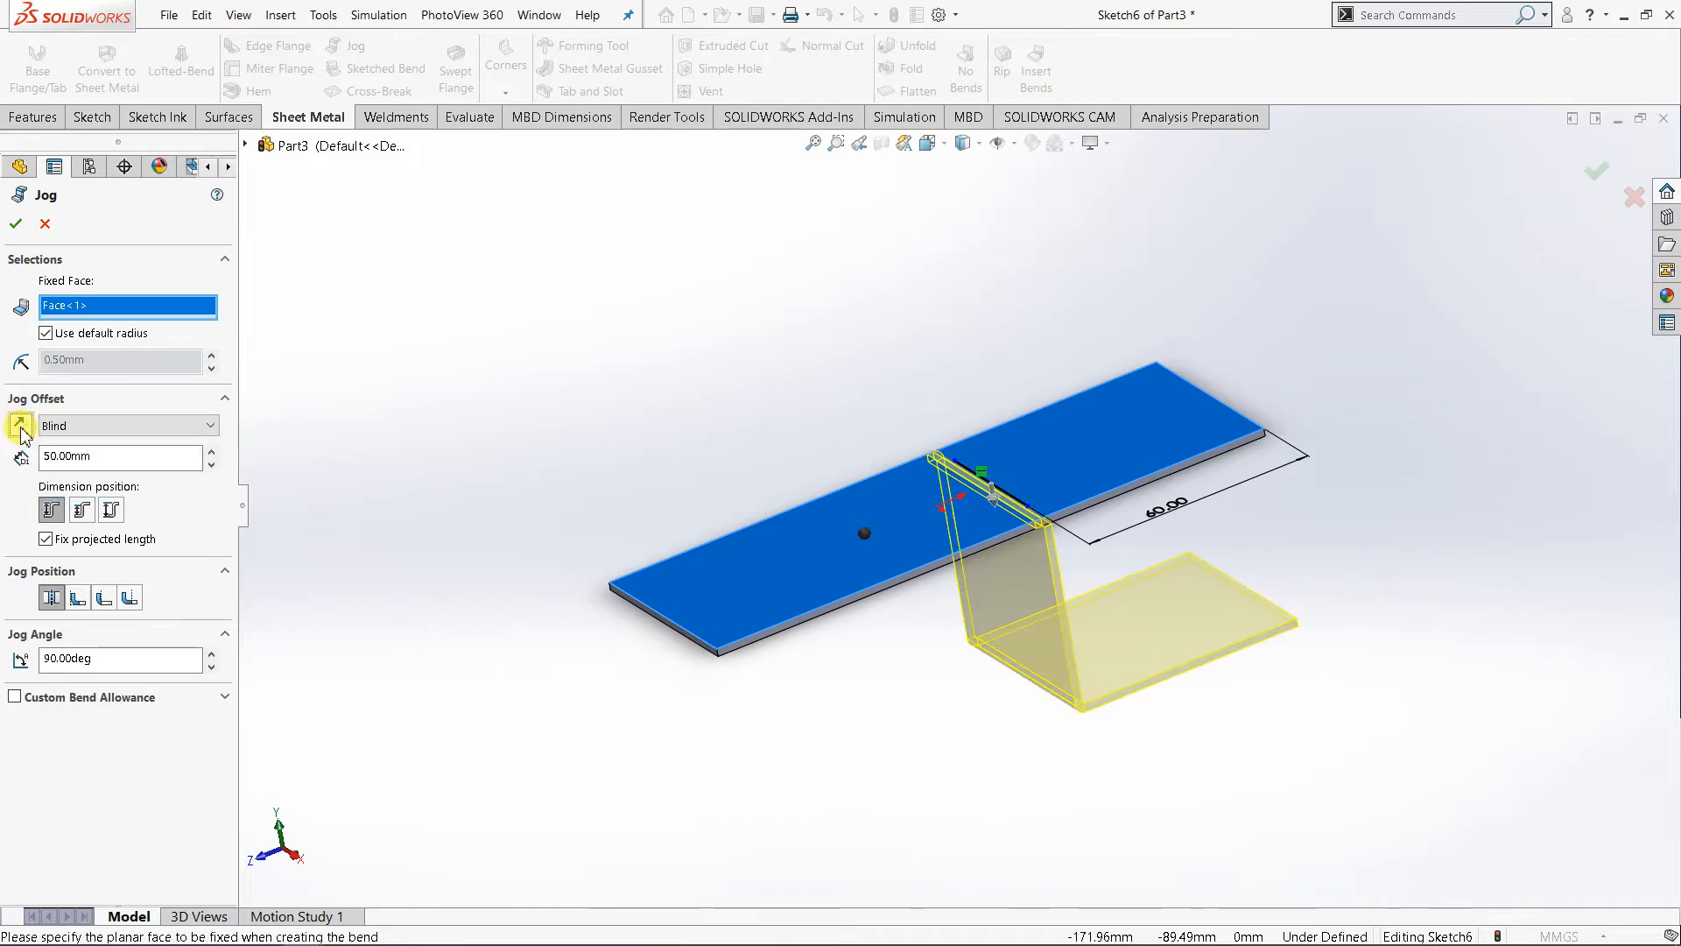
click(20, 428)
click(20, 429)
click(21, 429)
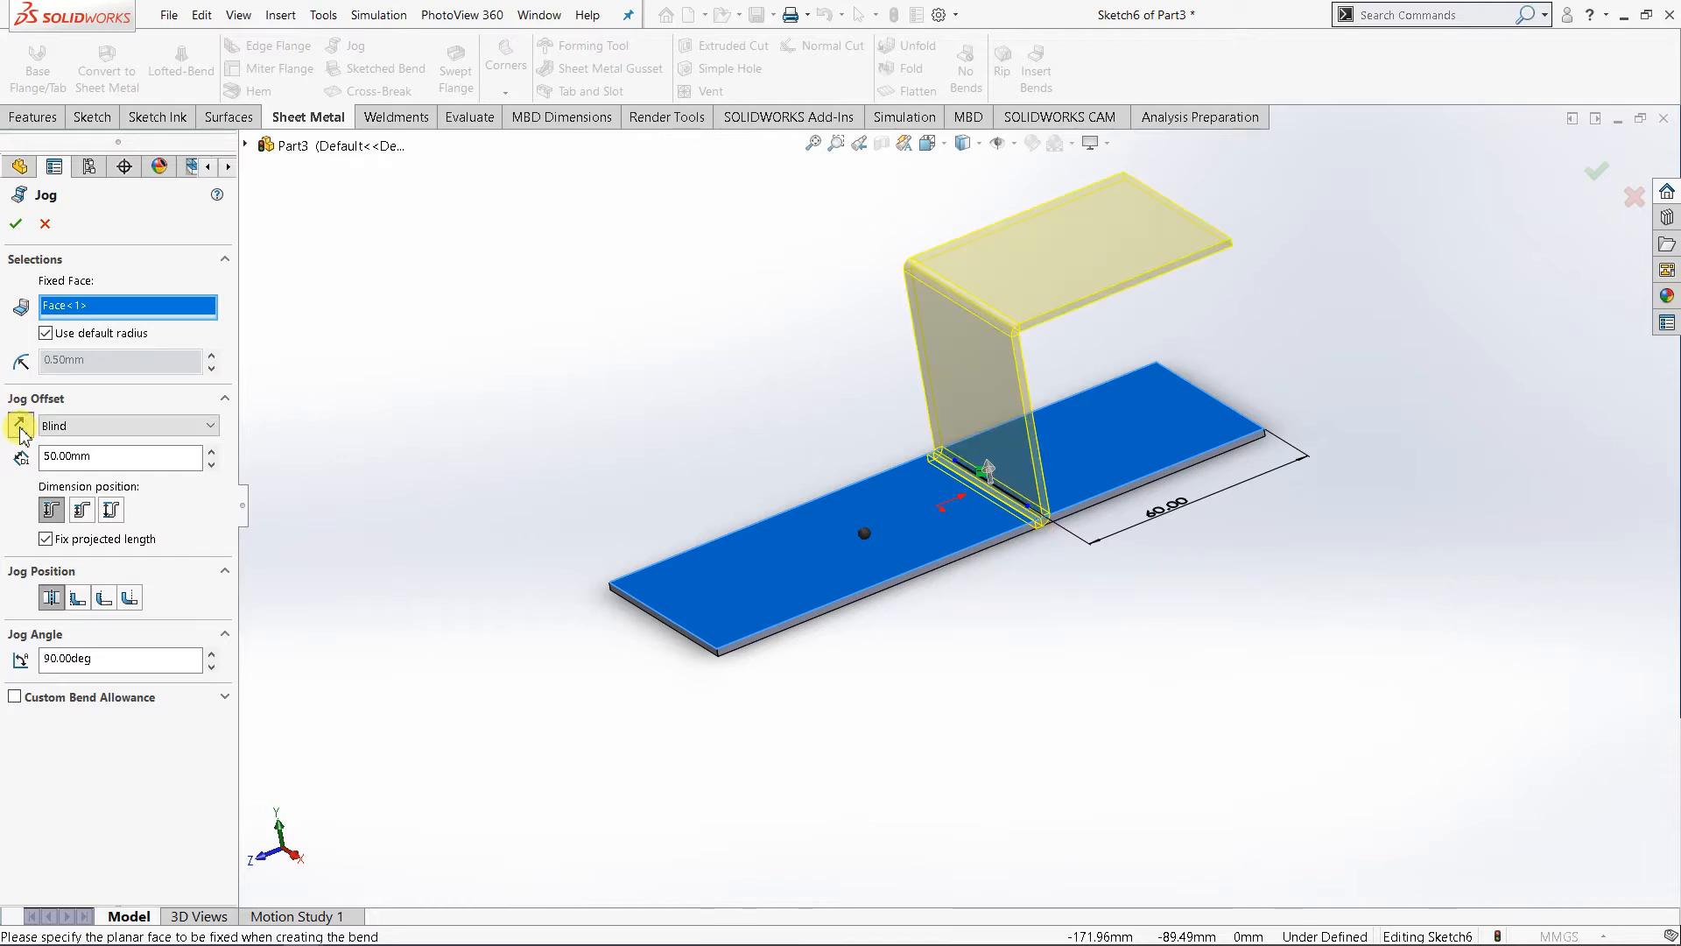
click(20, 429)
click(20, 428)
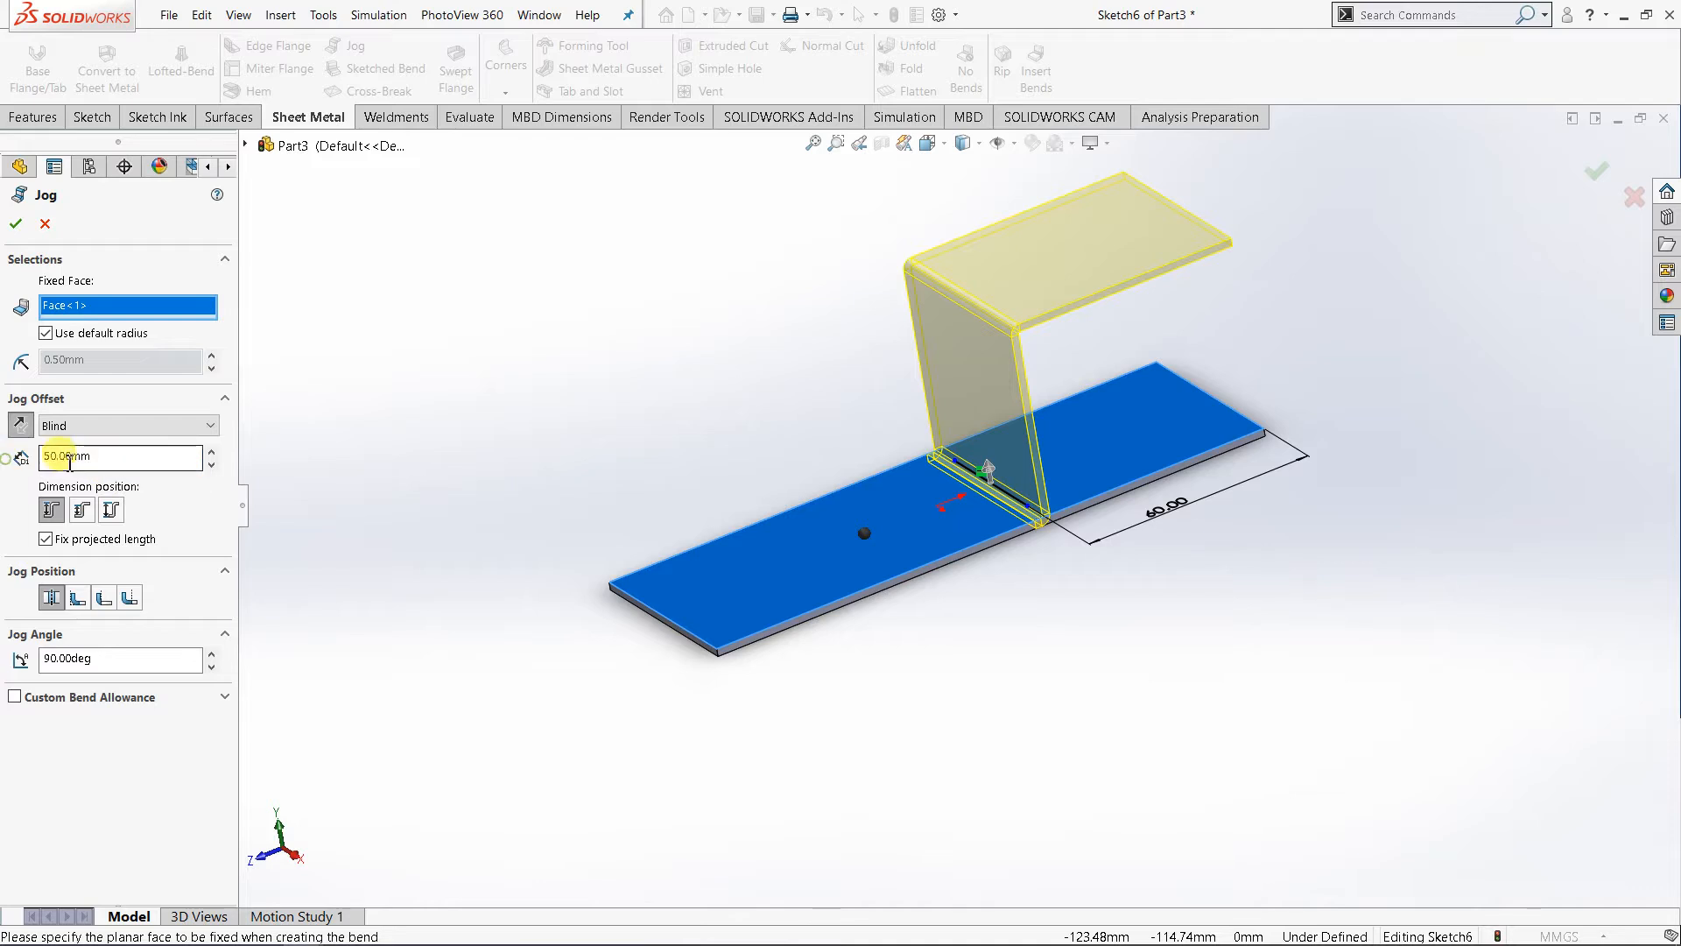
- Try different jog offset distances between 50 and 90 mm to compare the preview heights
drag(109, 460, 33, 459)
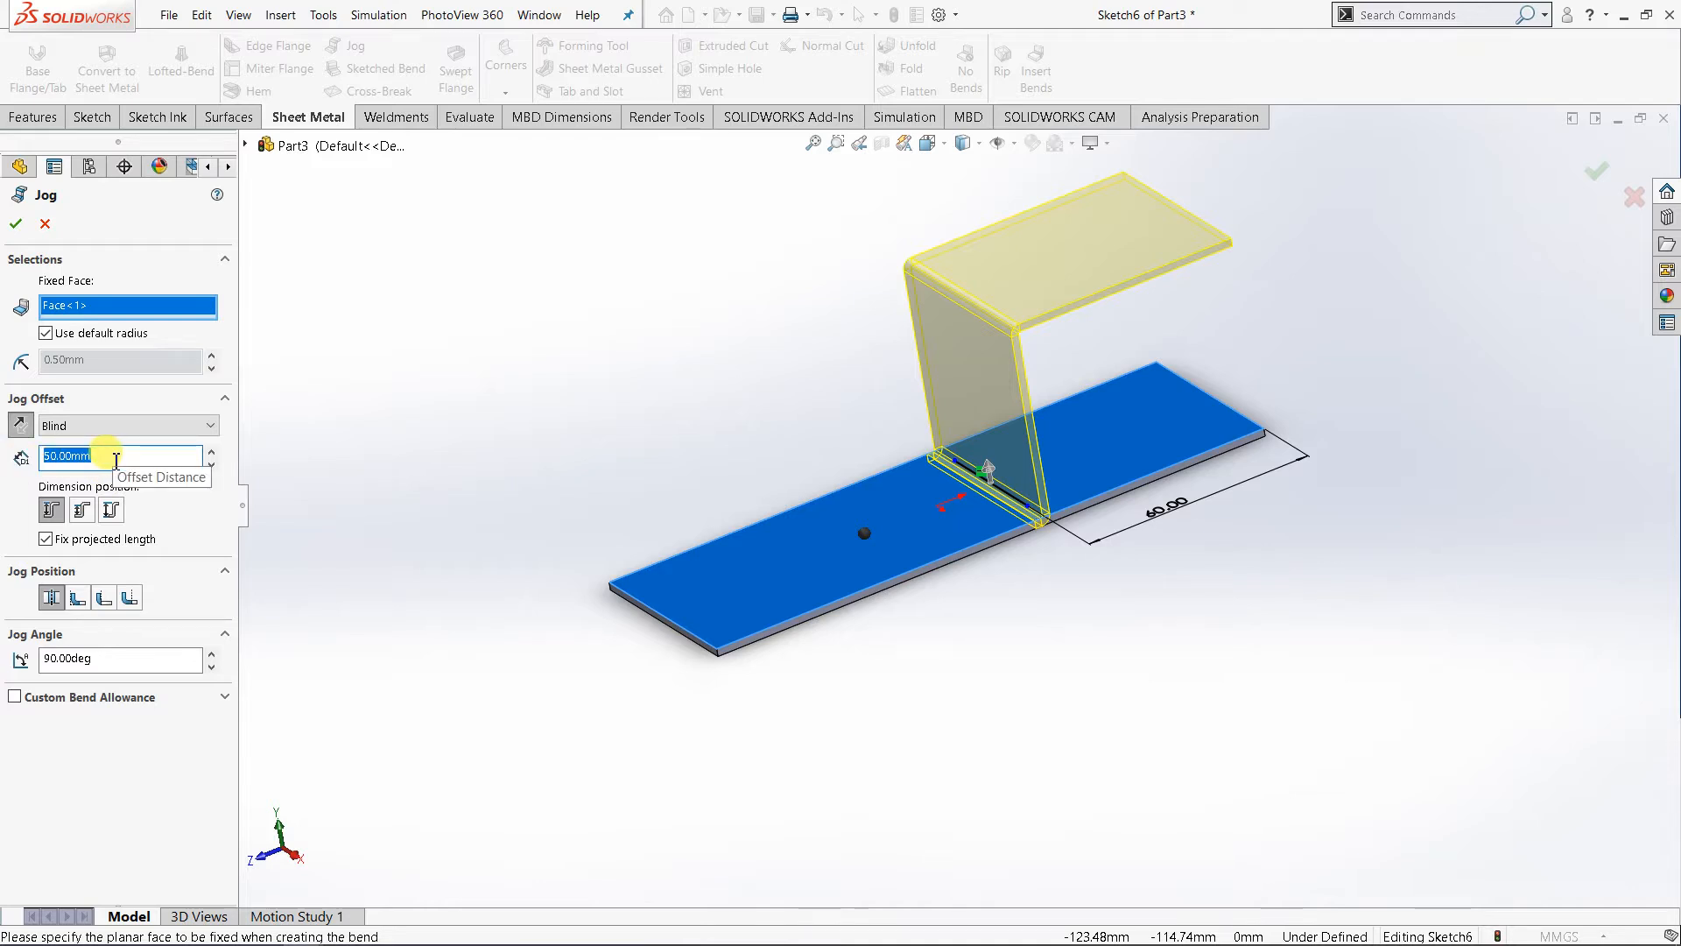
scroll(1015, 408, down, 2)
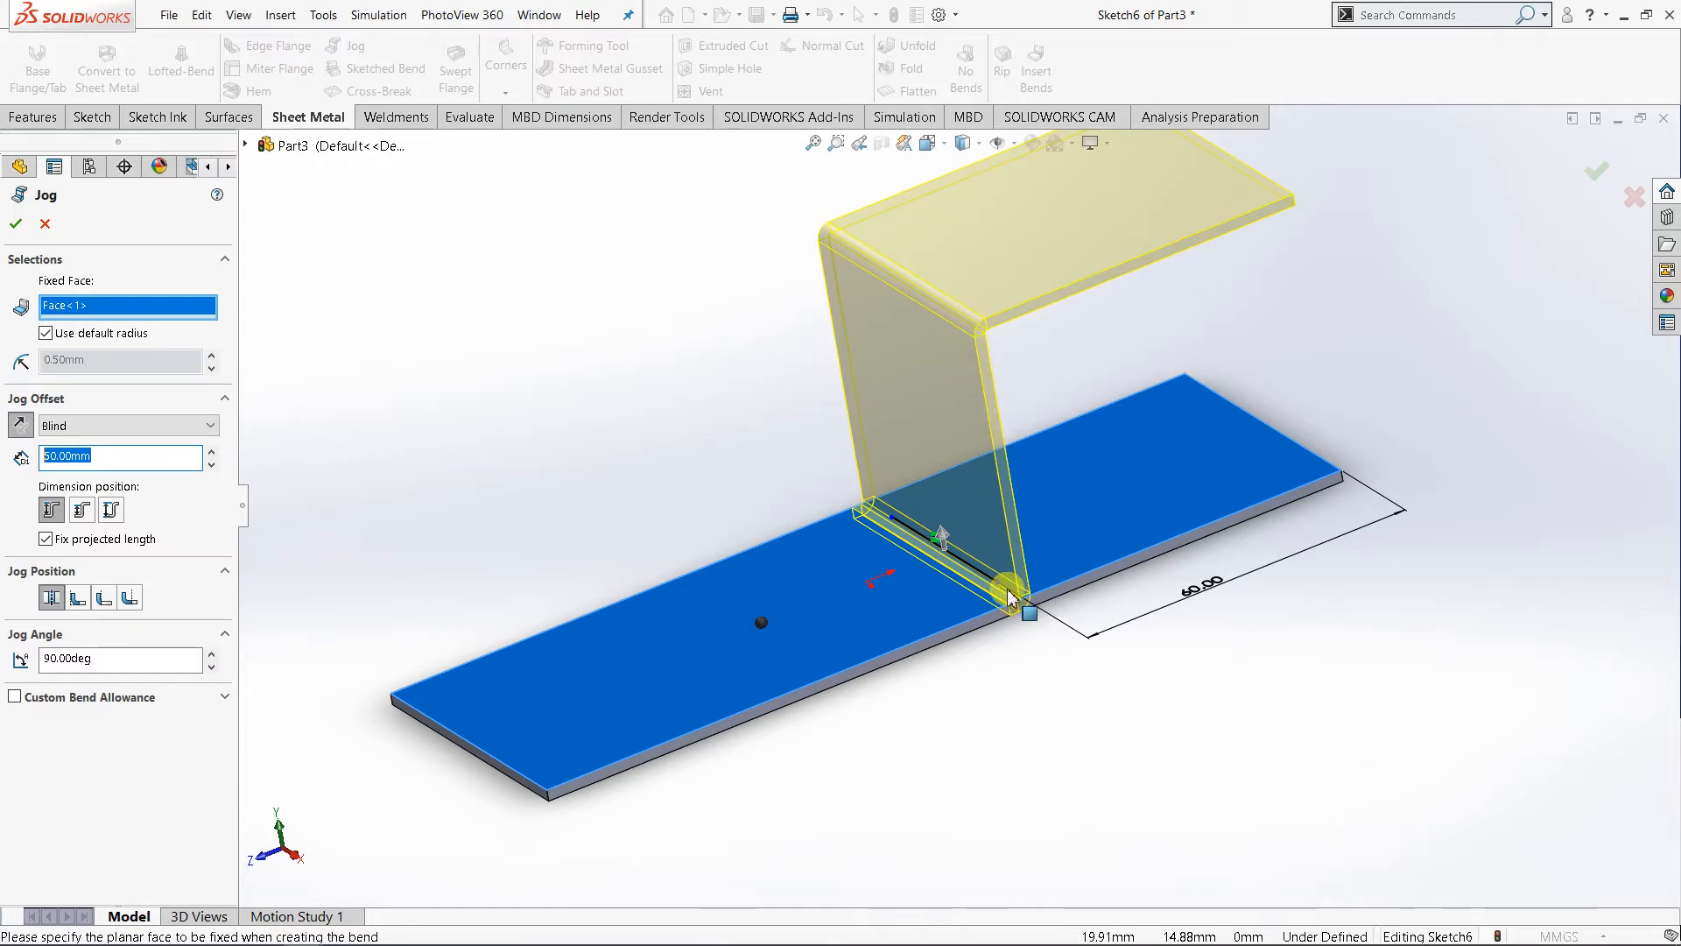
middle_drag(919, 570, 978, 472)
scroll(923, 423, up, 3)
scroll(1019, 372, down, 3)
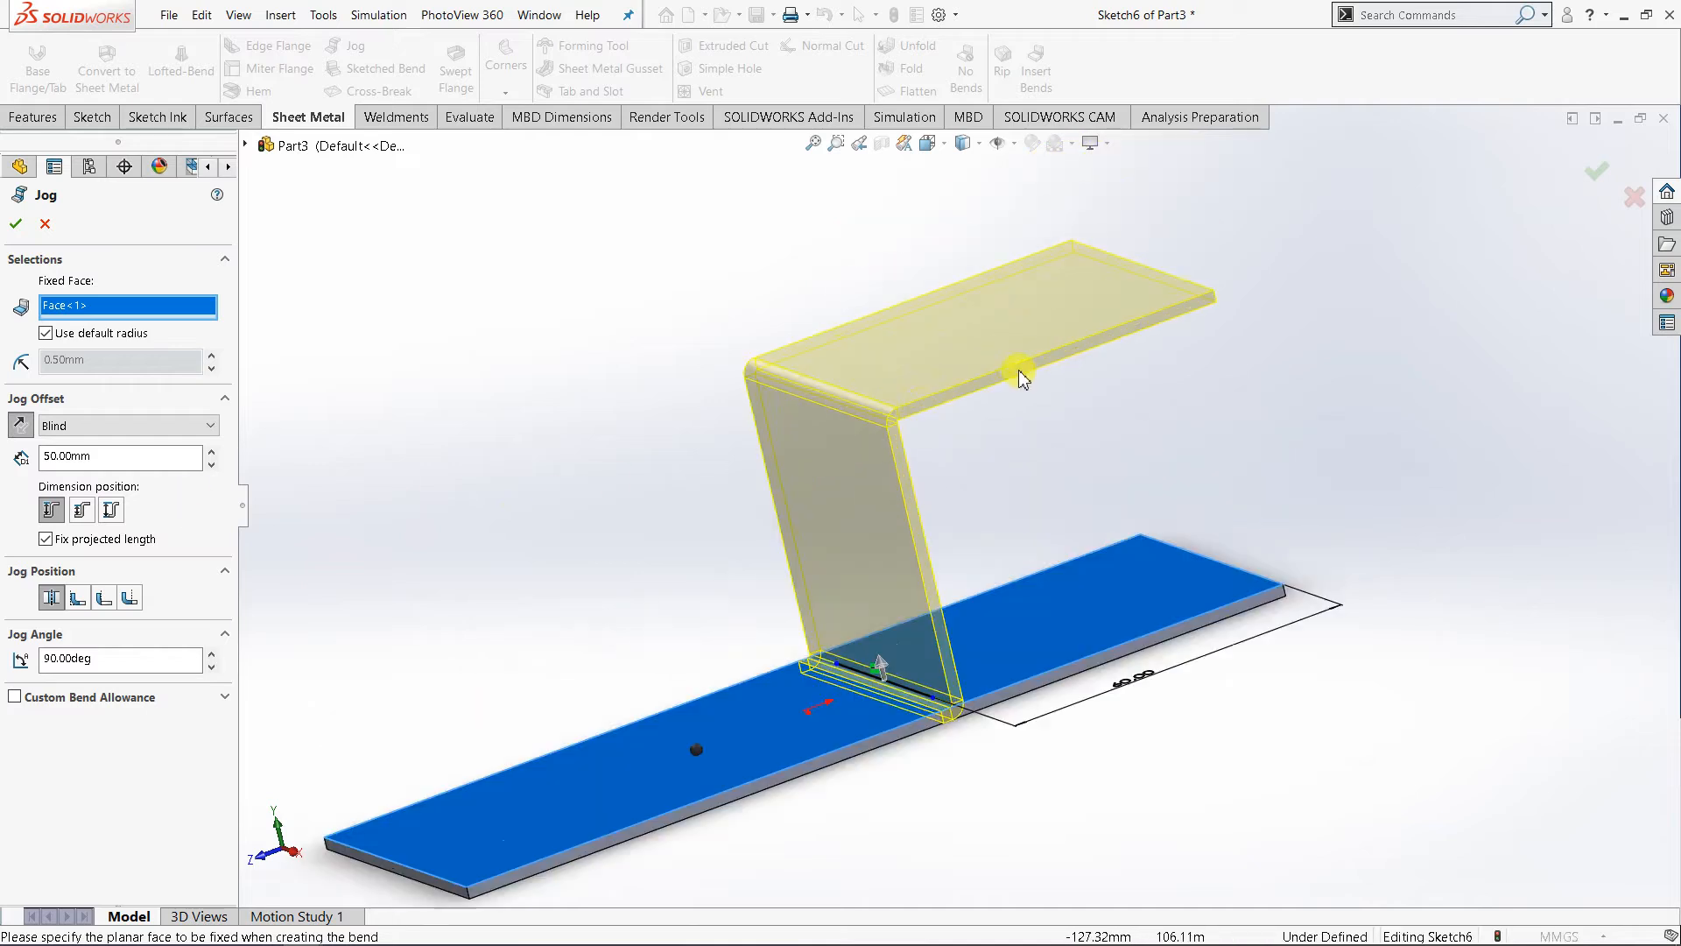
click(211, 451)
click(211, 451)
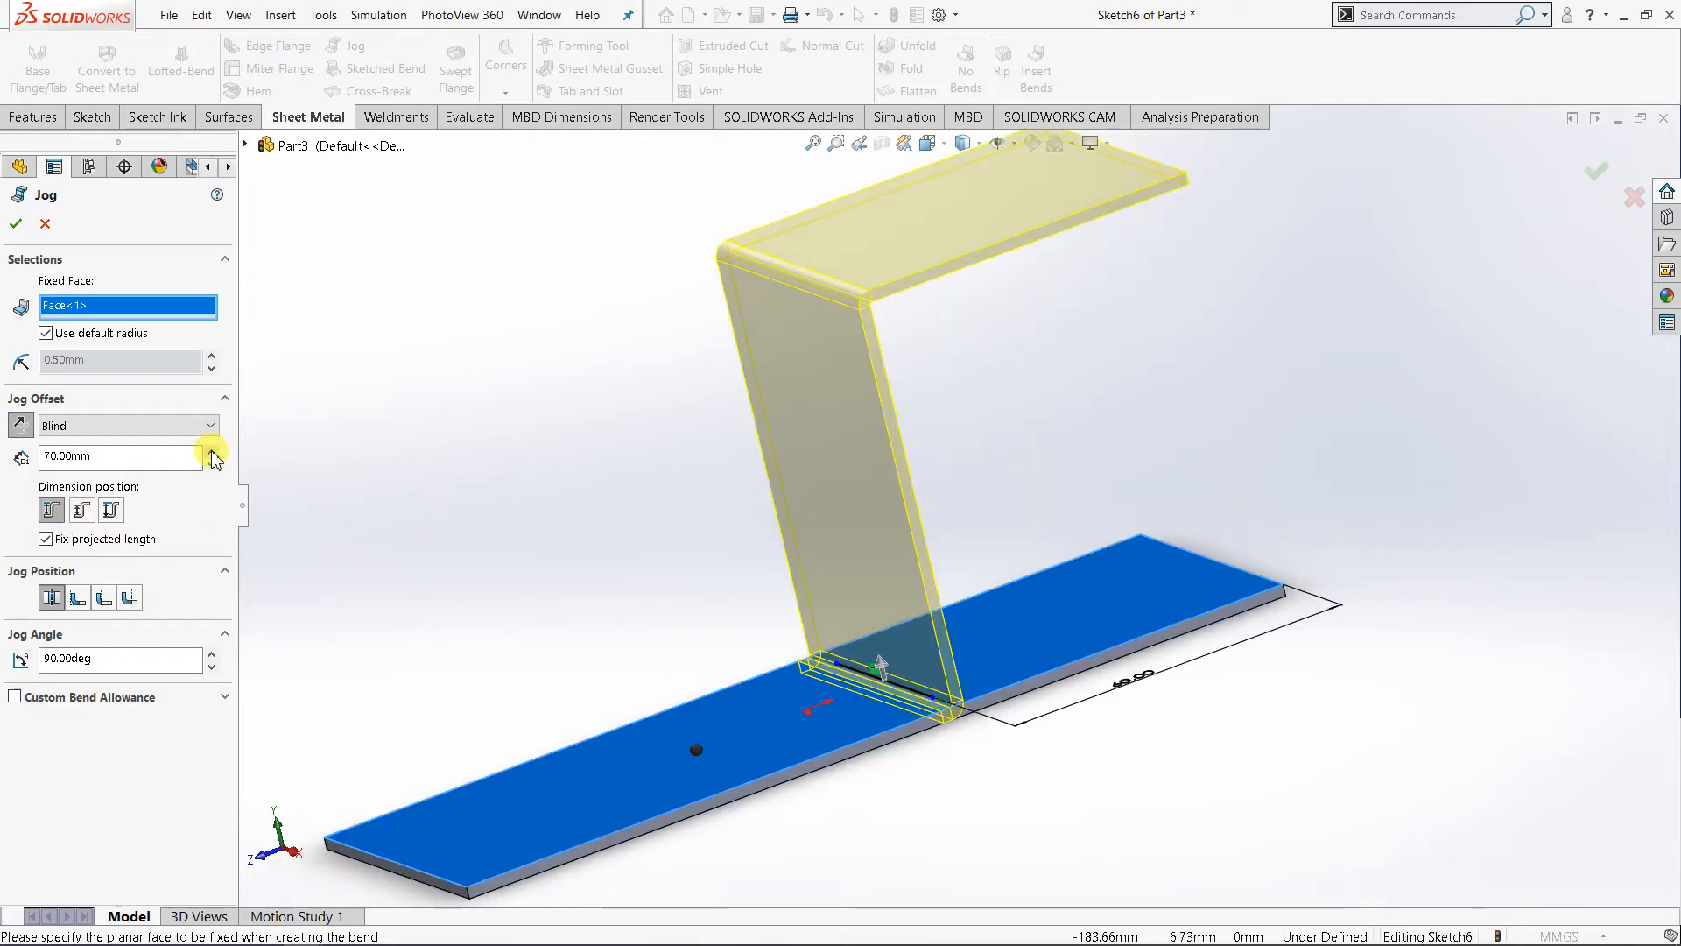
click(211, 451)
scroll(568, 462, up, 3)
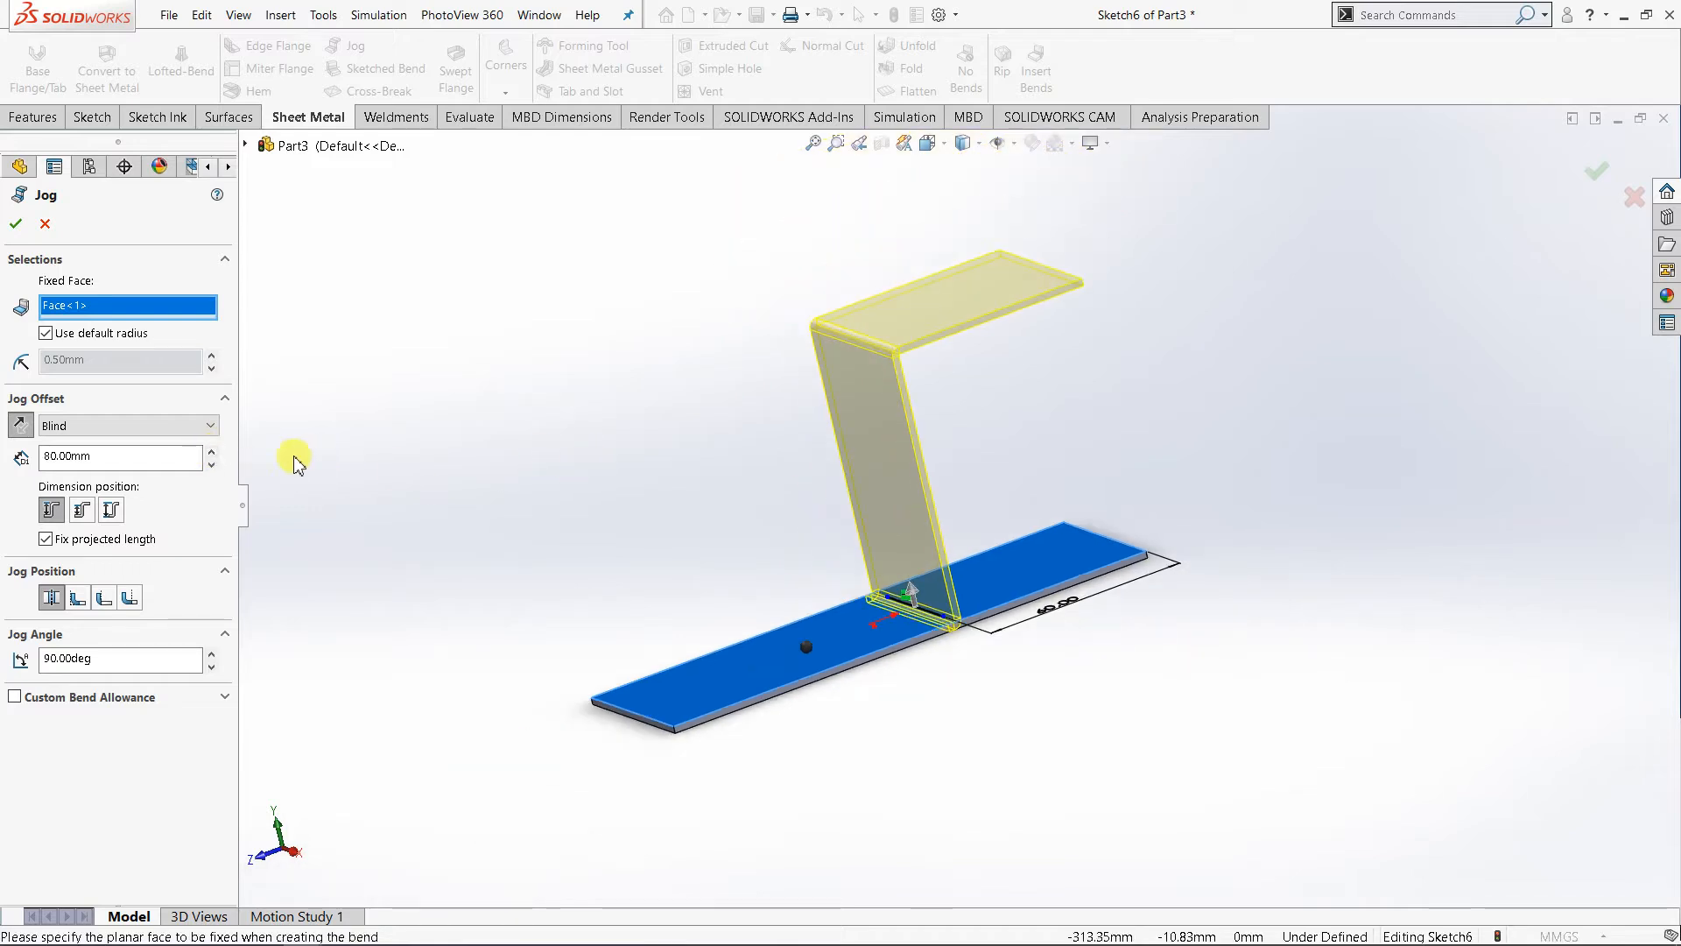
click(211, 464)
click(211, 464)
click(211, 464)
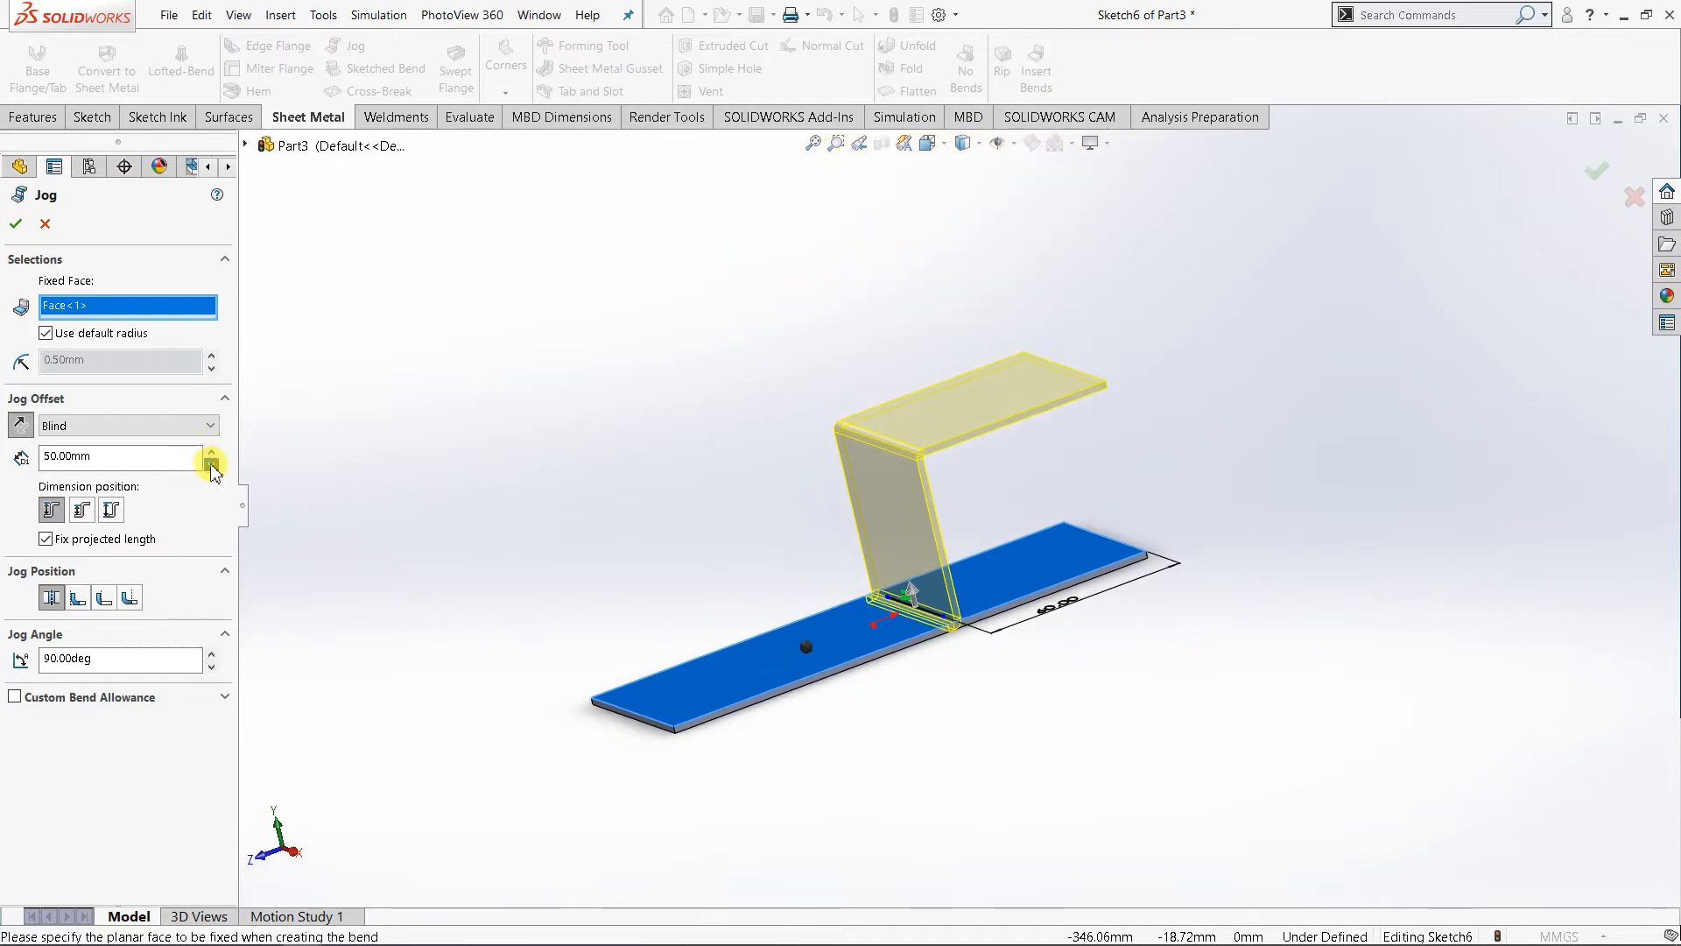
click(211, 464)
click(211, 464)
click(212, 452)
click(213, 452)
click(213, 451)
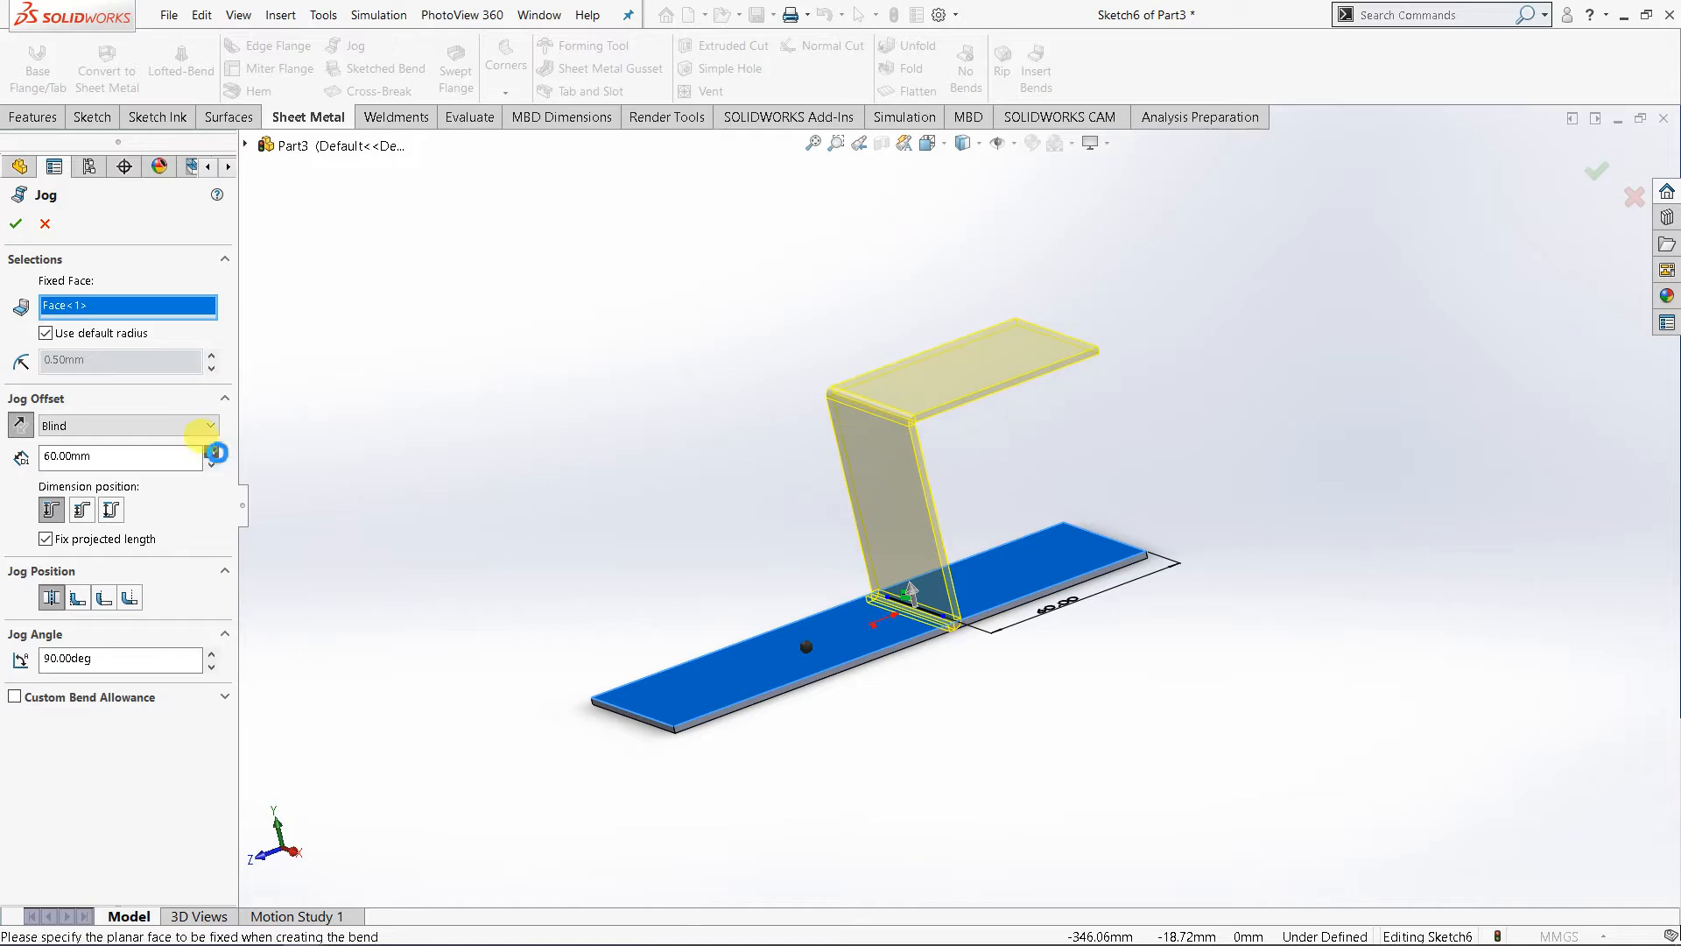
click(212, 451)
click(213, 452)
click(213, 451)
- Set the jog offset distance to 70 mm
click(72, 463)
double_click(121, 457)
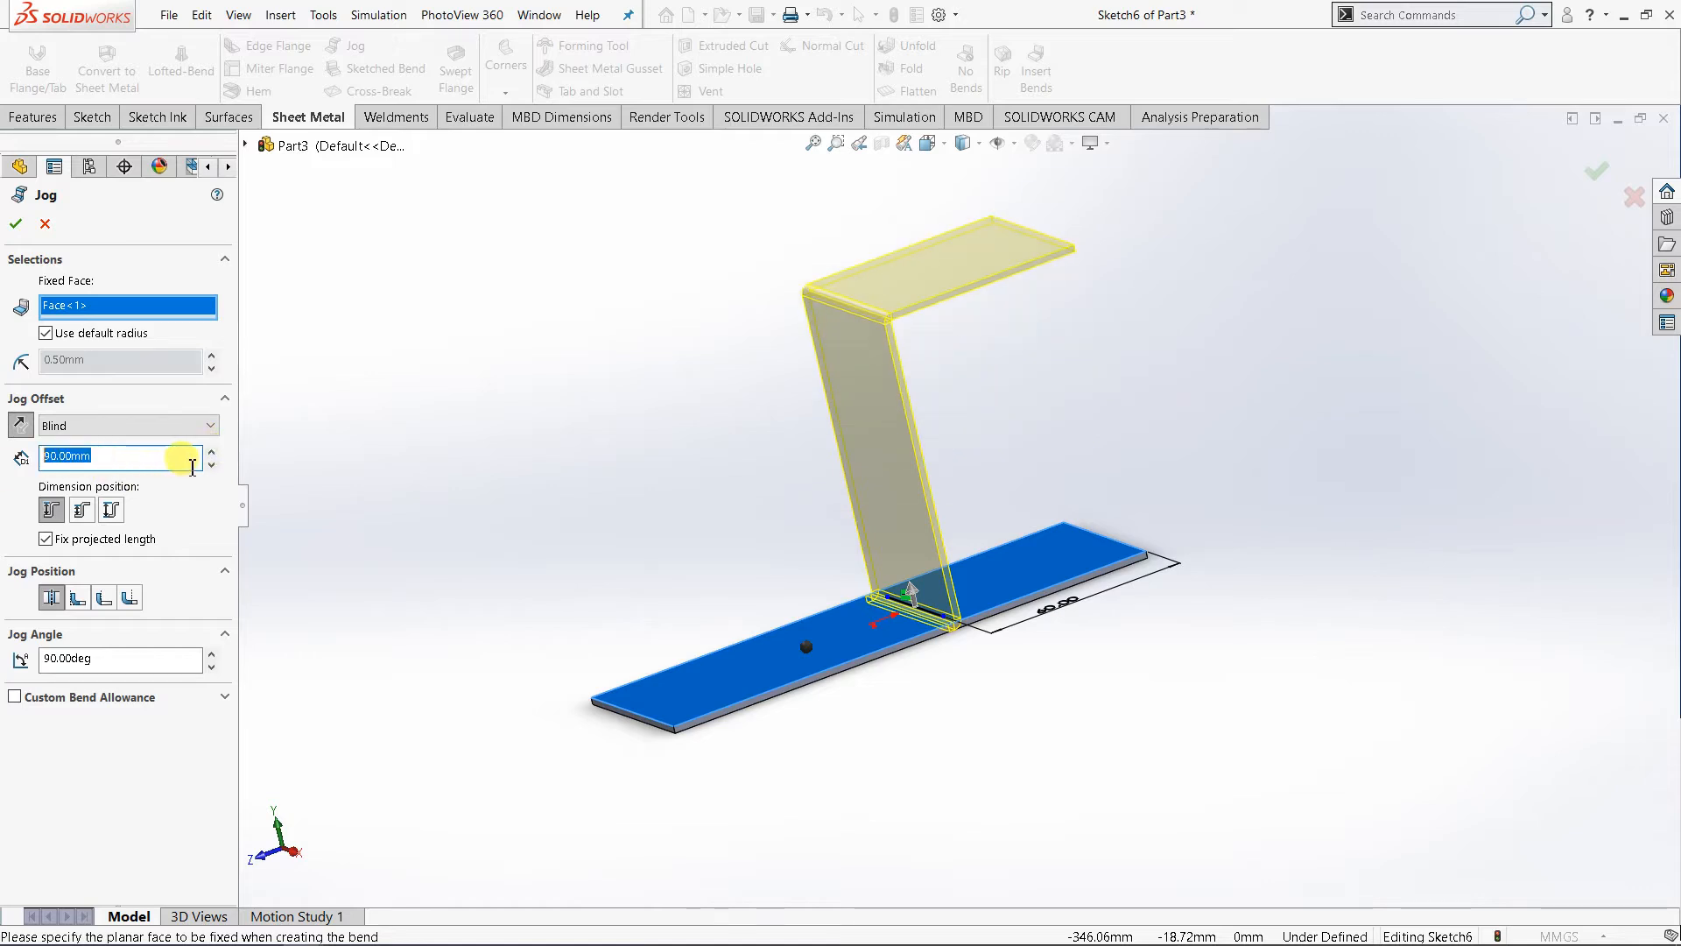
text(70)
key(Return)
scroll(840, 429, down, 2)
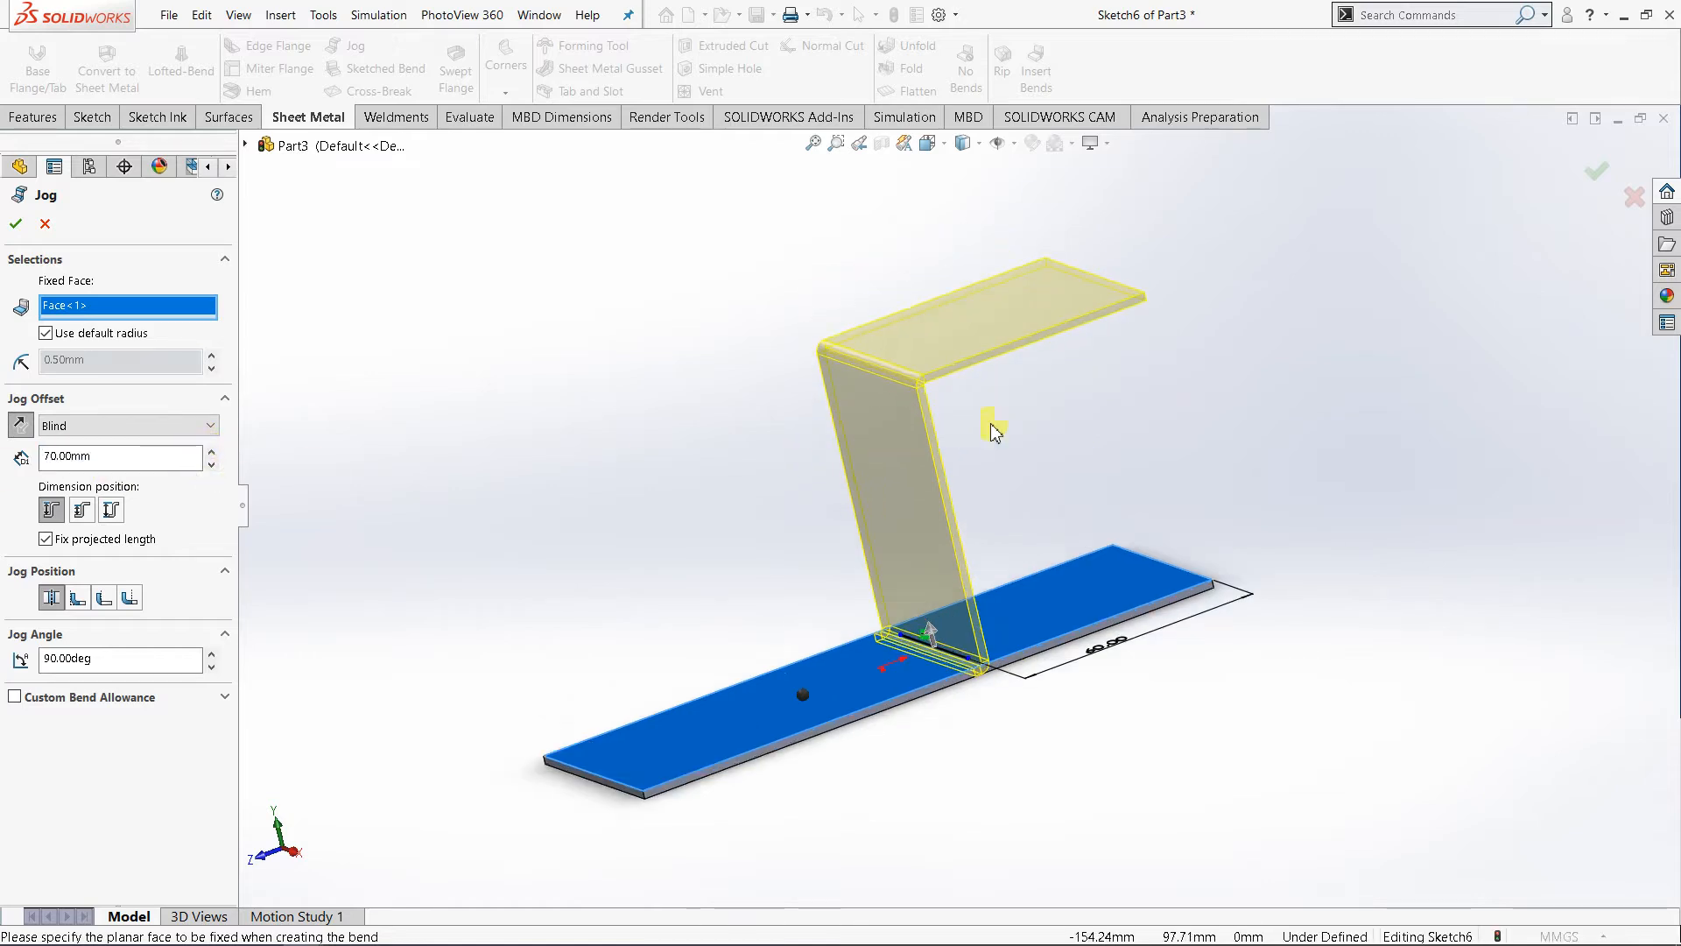
scroll(1089, 453, down, 1)
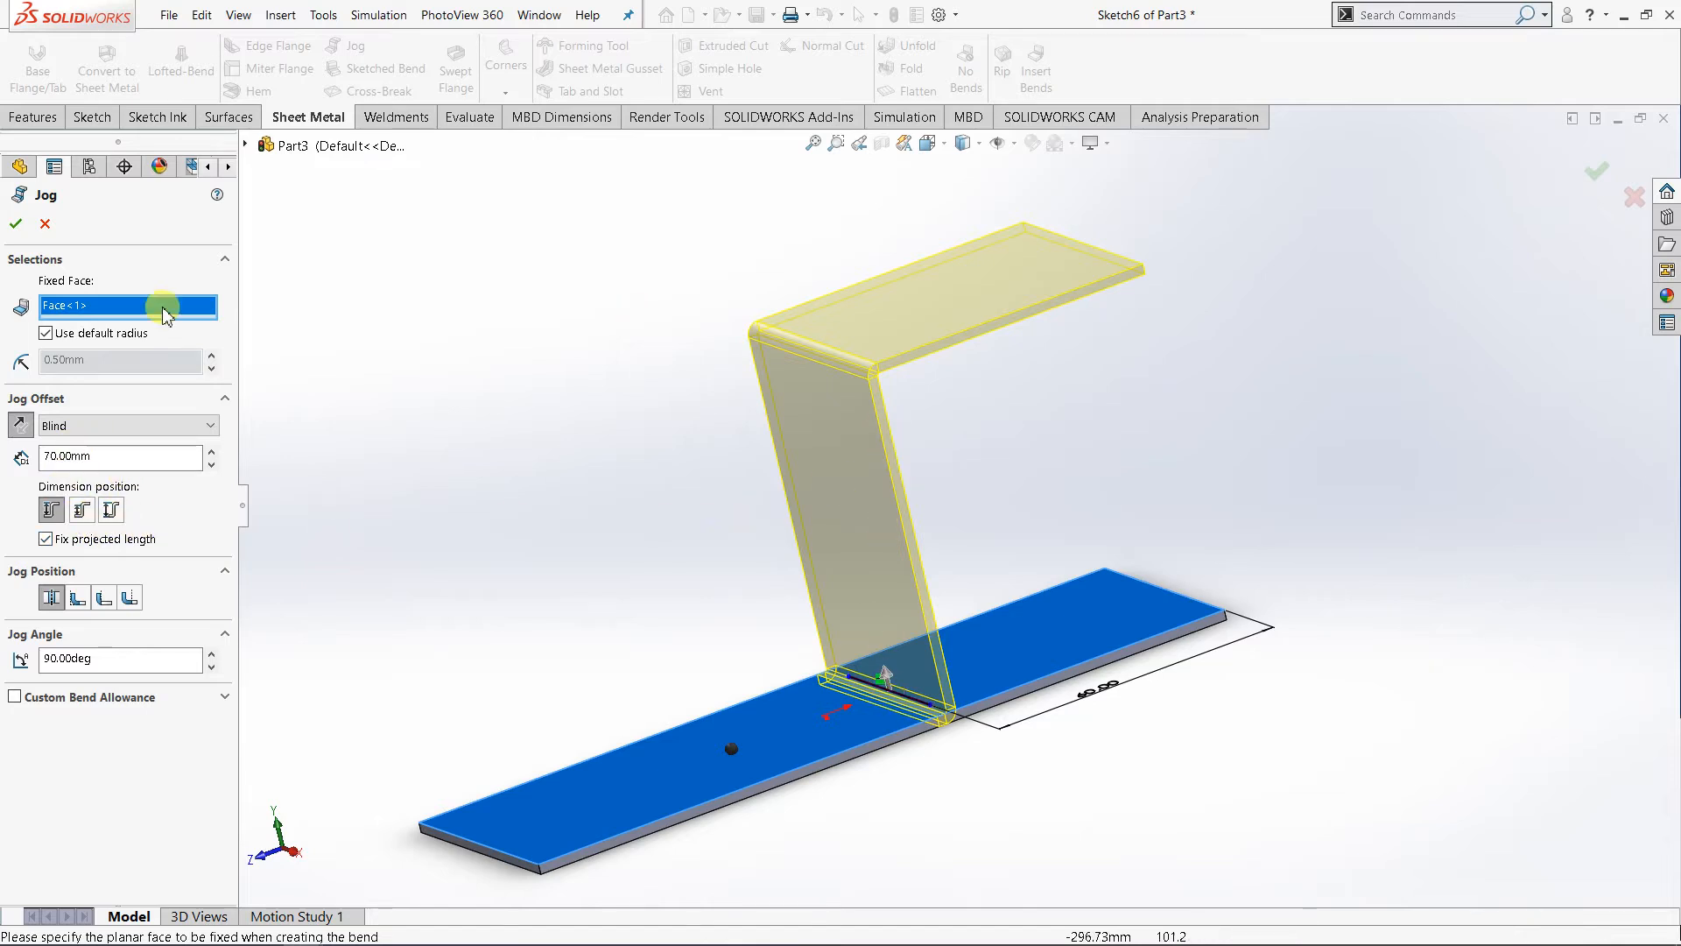
- Try the Inside Offset dimension position for the jog, lowering the offset to 40 mm and restoring it to 70 mm
click(82, 515)
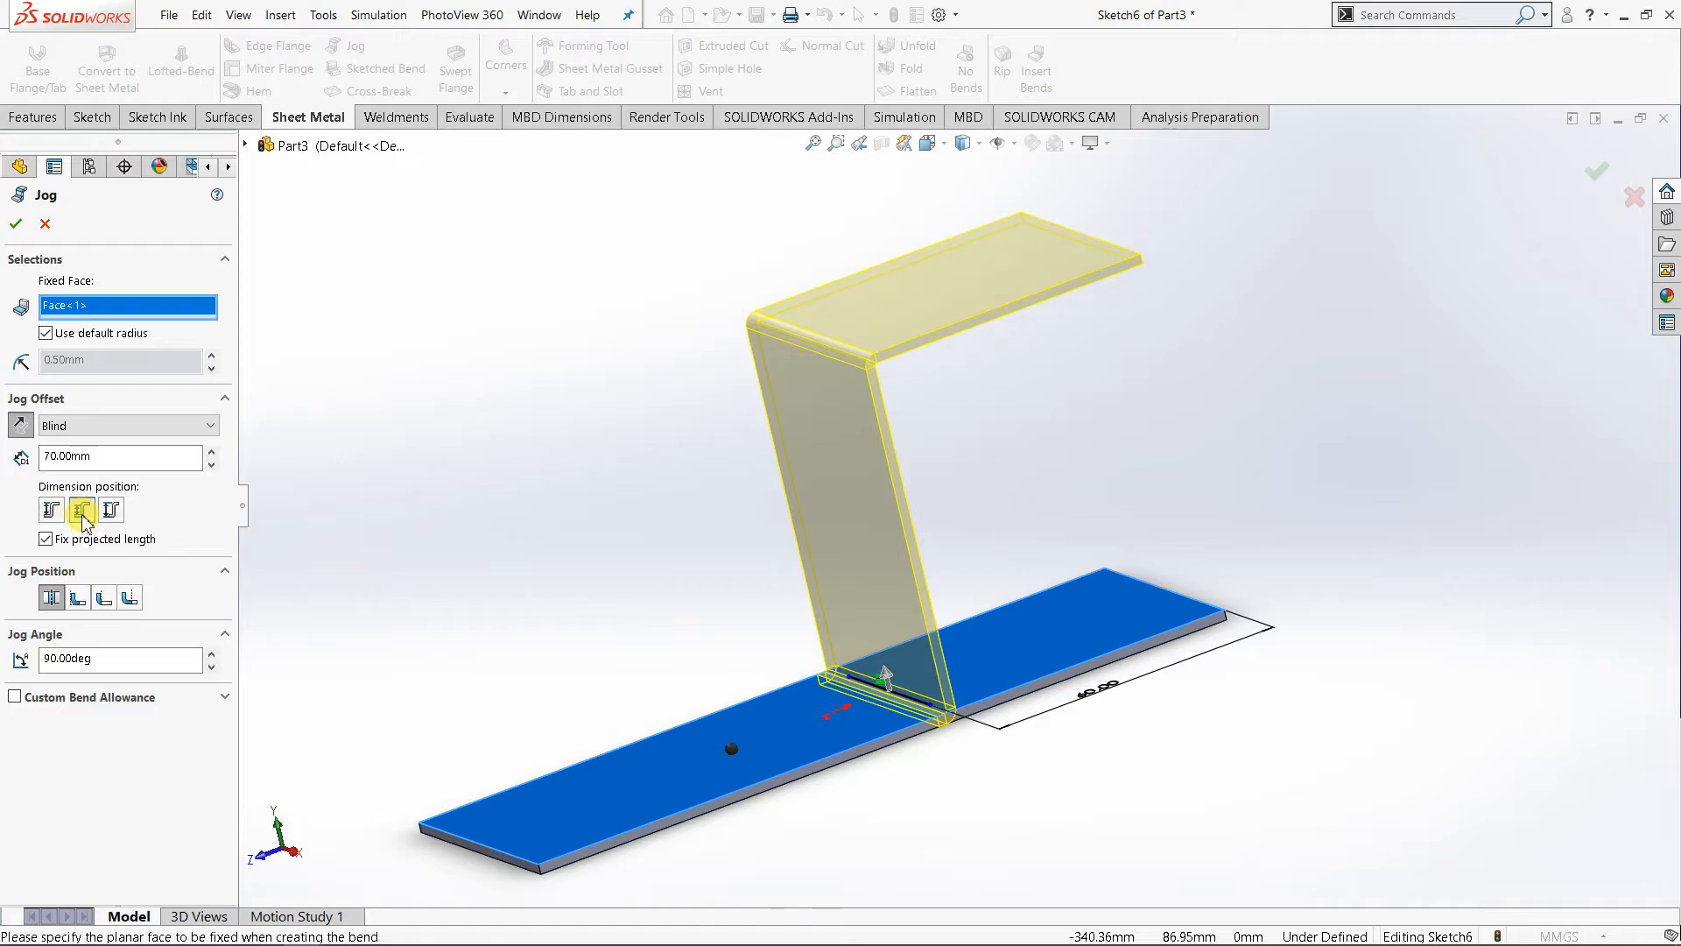
click(213, 466)
click(213, 466)
click(212, 466)
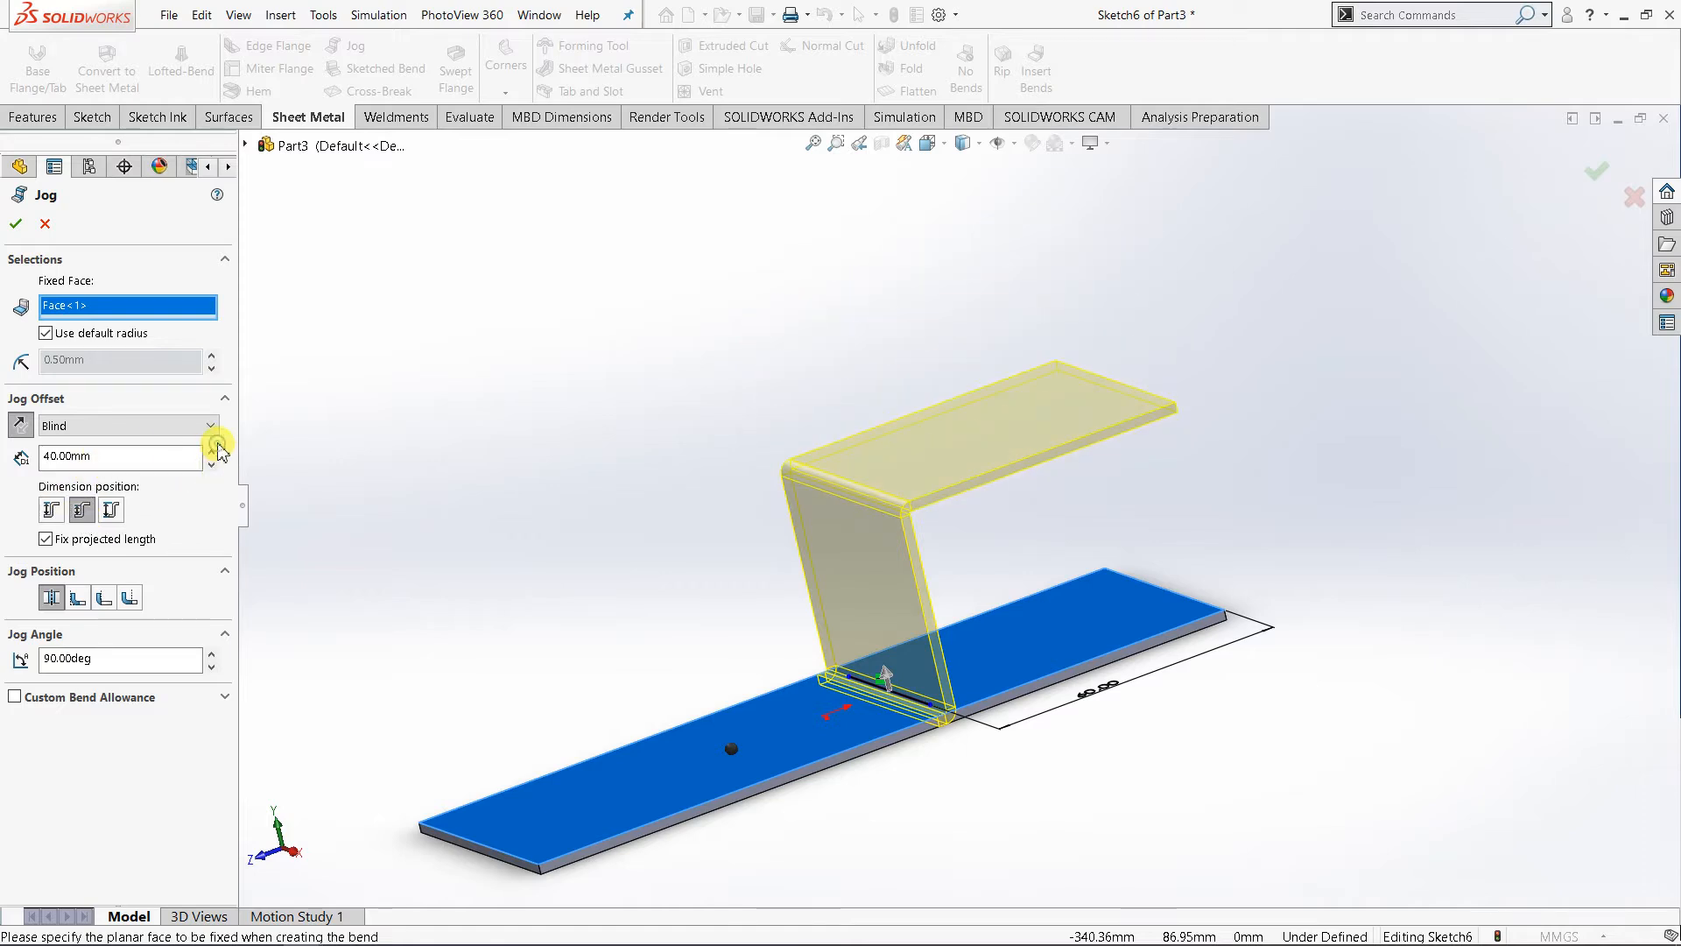
click(211, 451)
click(211, 451)
click(211, 451)
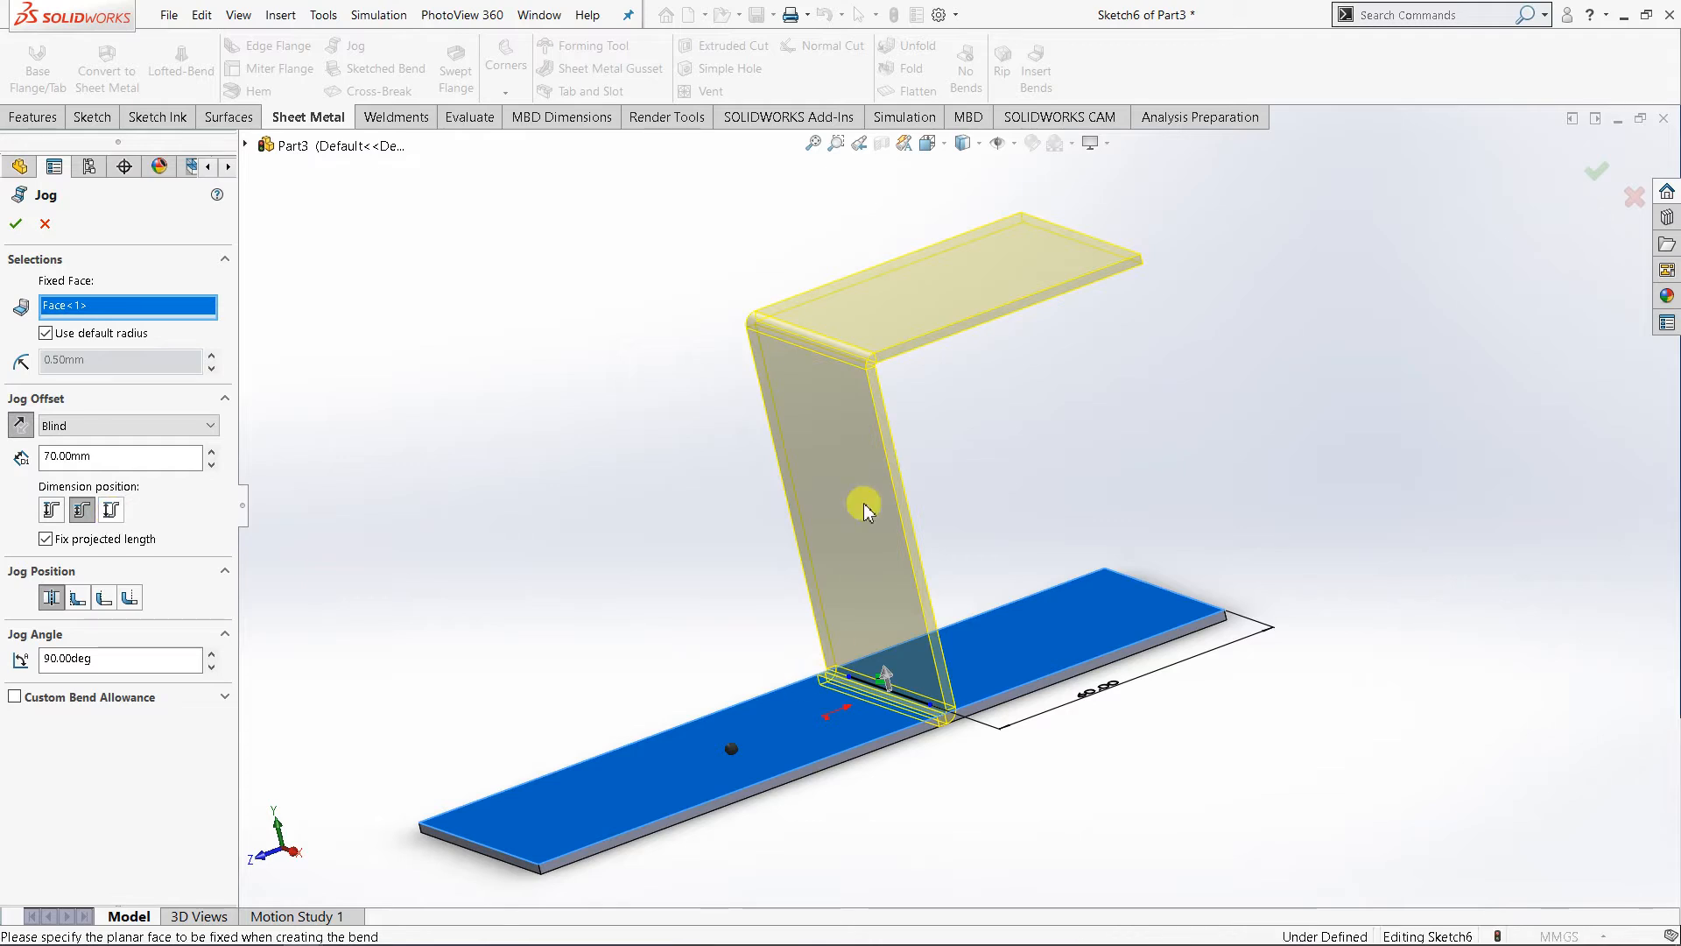
- Set the jog's dimension position to Overall Dimension with a 70 mm offset, keeping the jog position at Bend Centerline
click(117, 515)
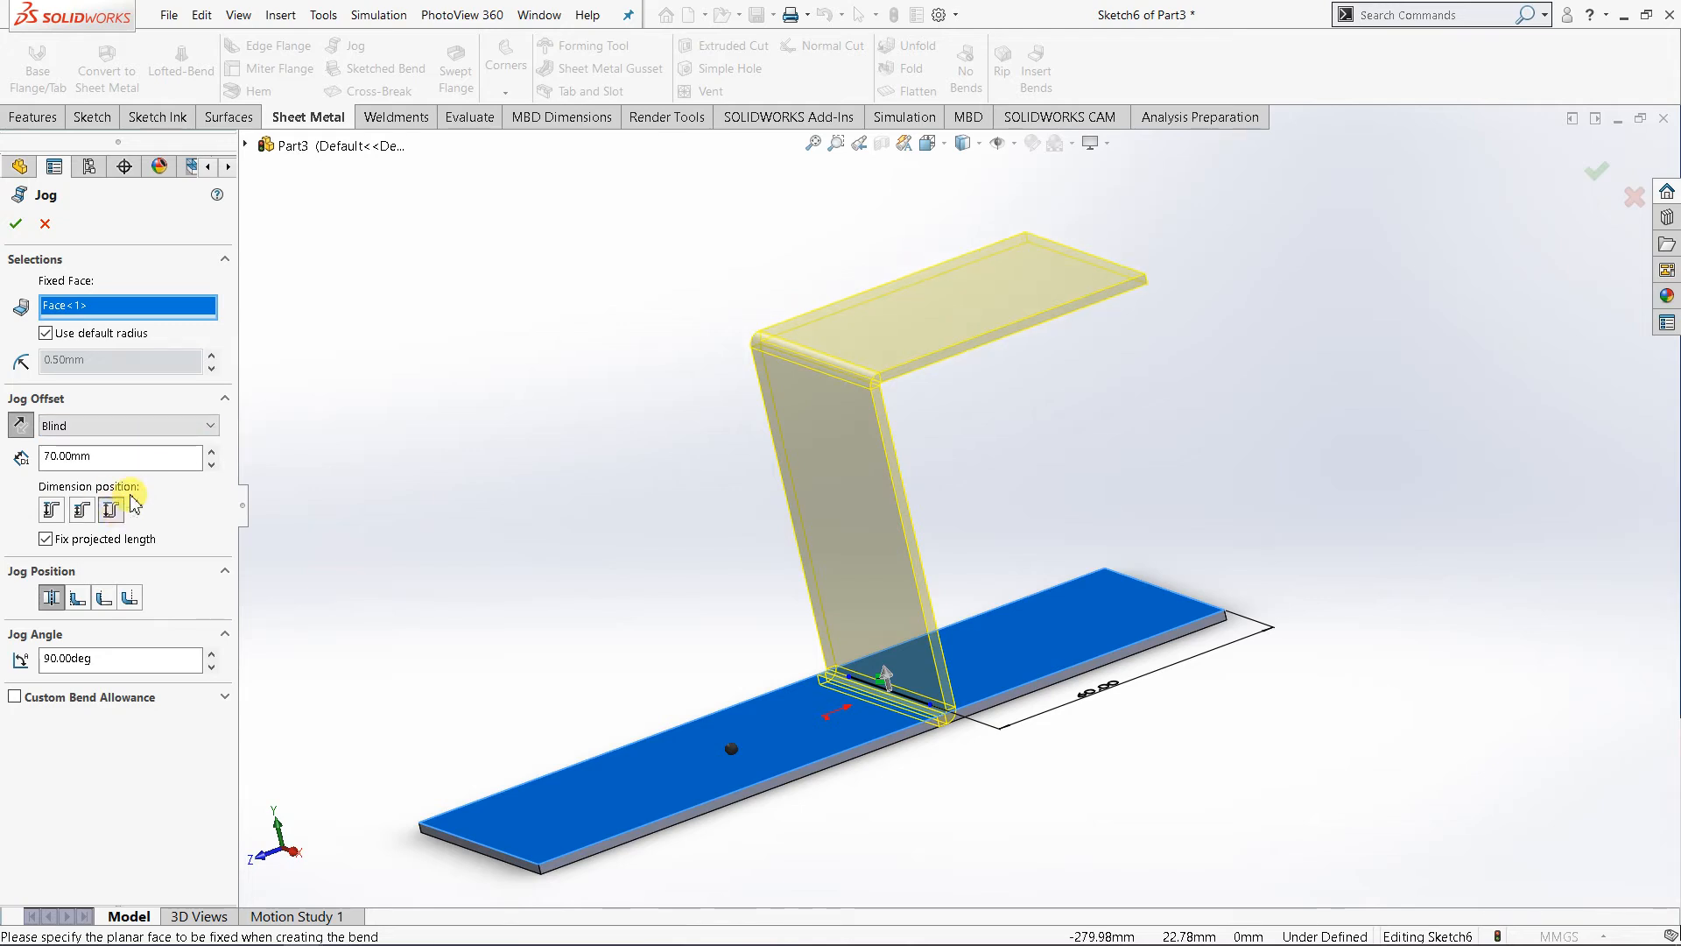
click(211, 451)
click(211, 452)
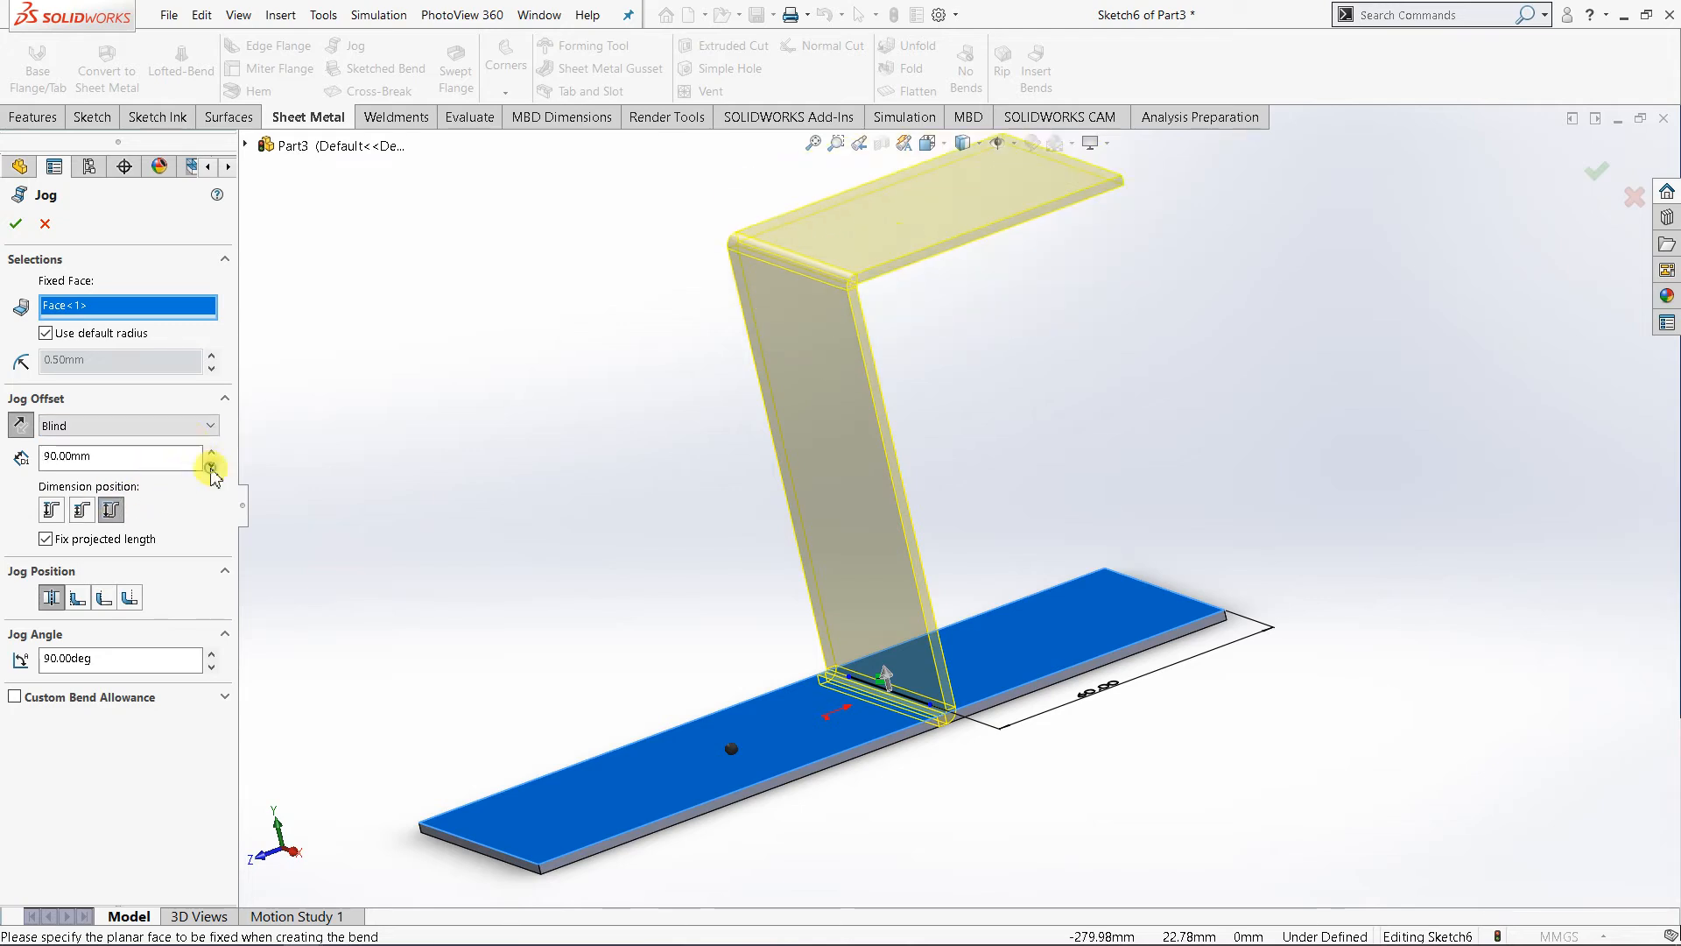
click(211, 465)
click(211, 465)
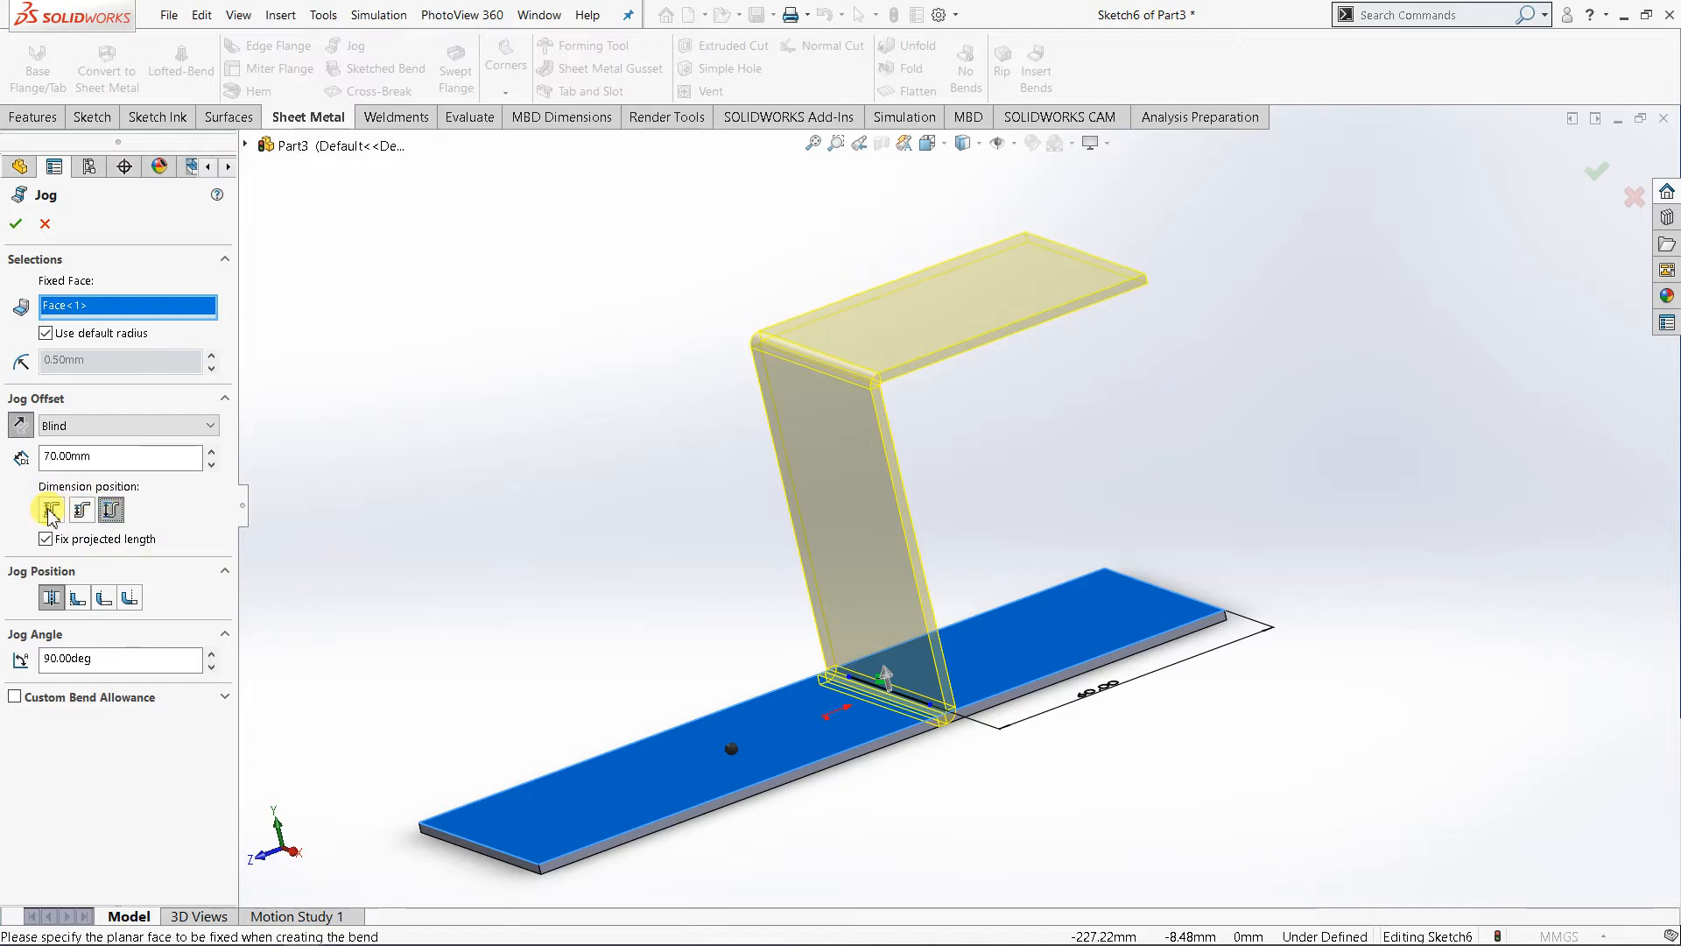
click(50, 597)
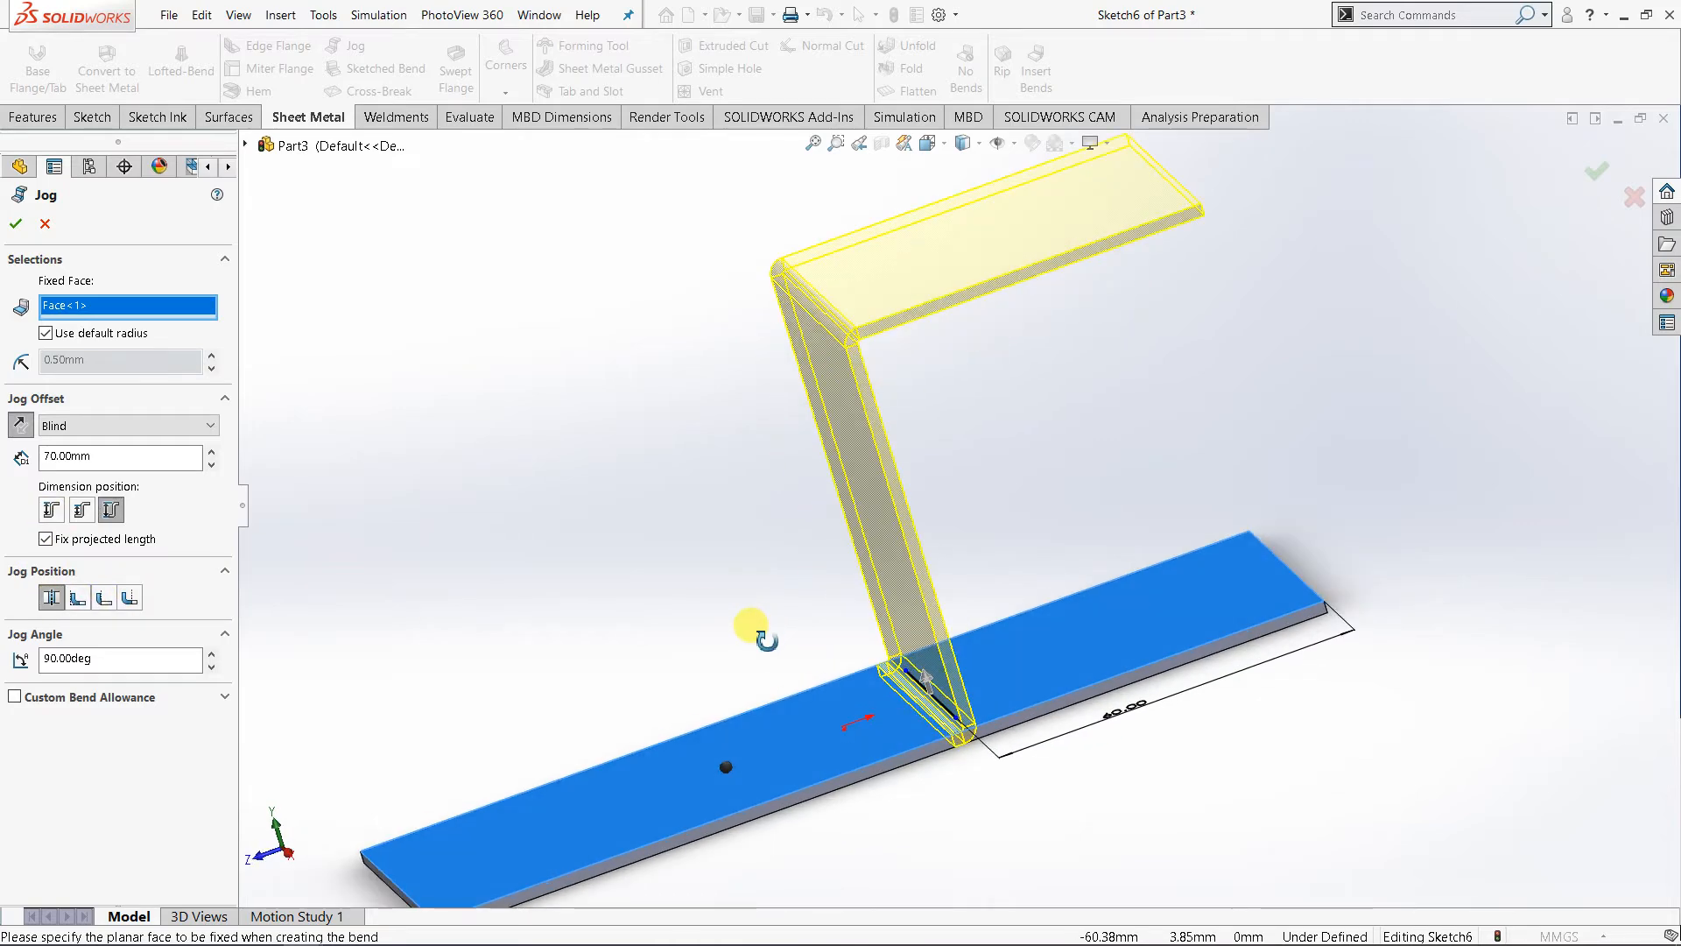
- Compare the Material Inside, Material Outside and Bend Outside jog positions in the preview and return to Bend Centerline
scroll(916, 687, down, 5)
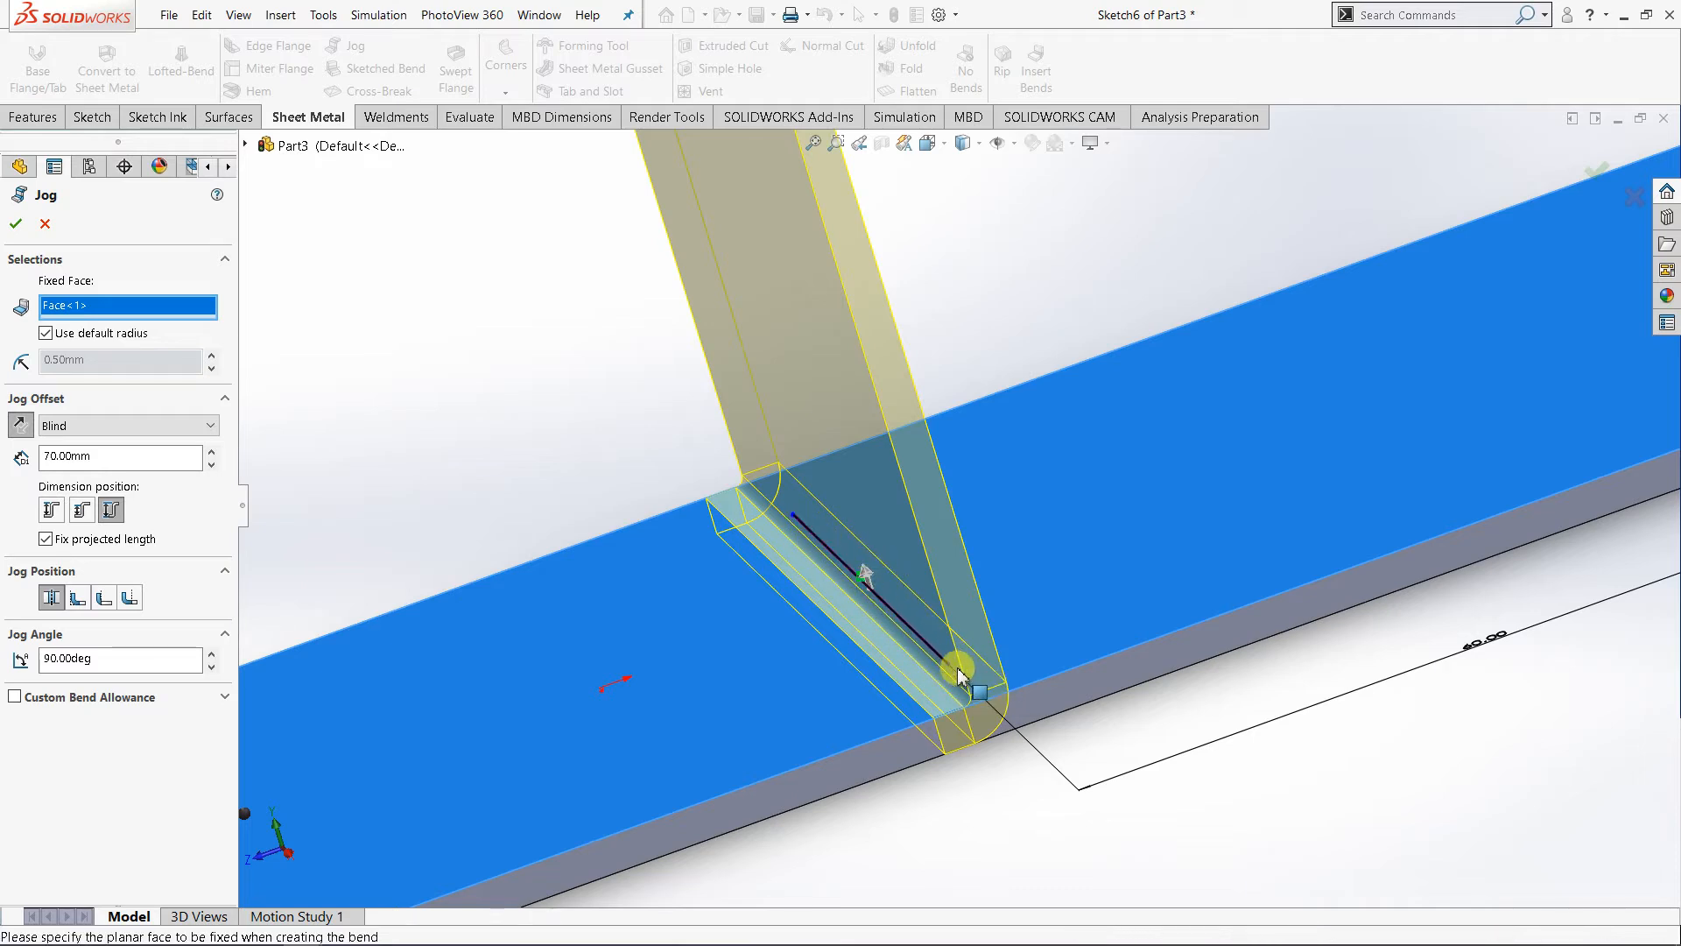
scroll(882, 619, up, 1)
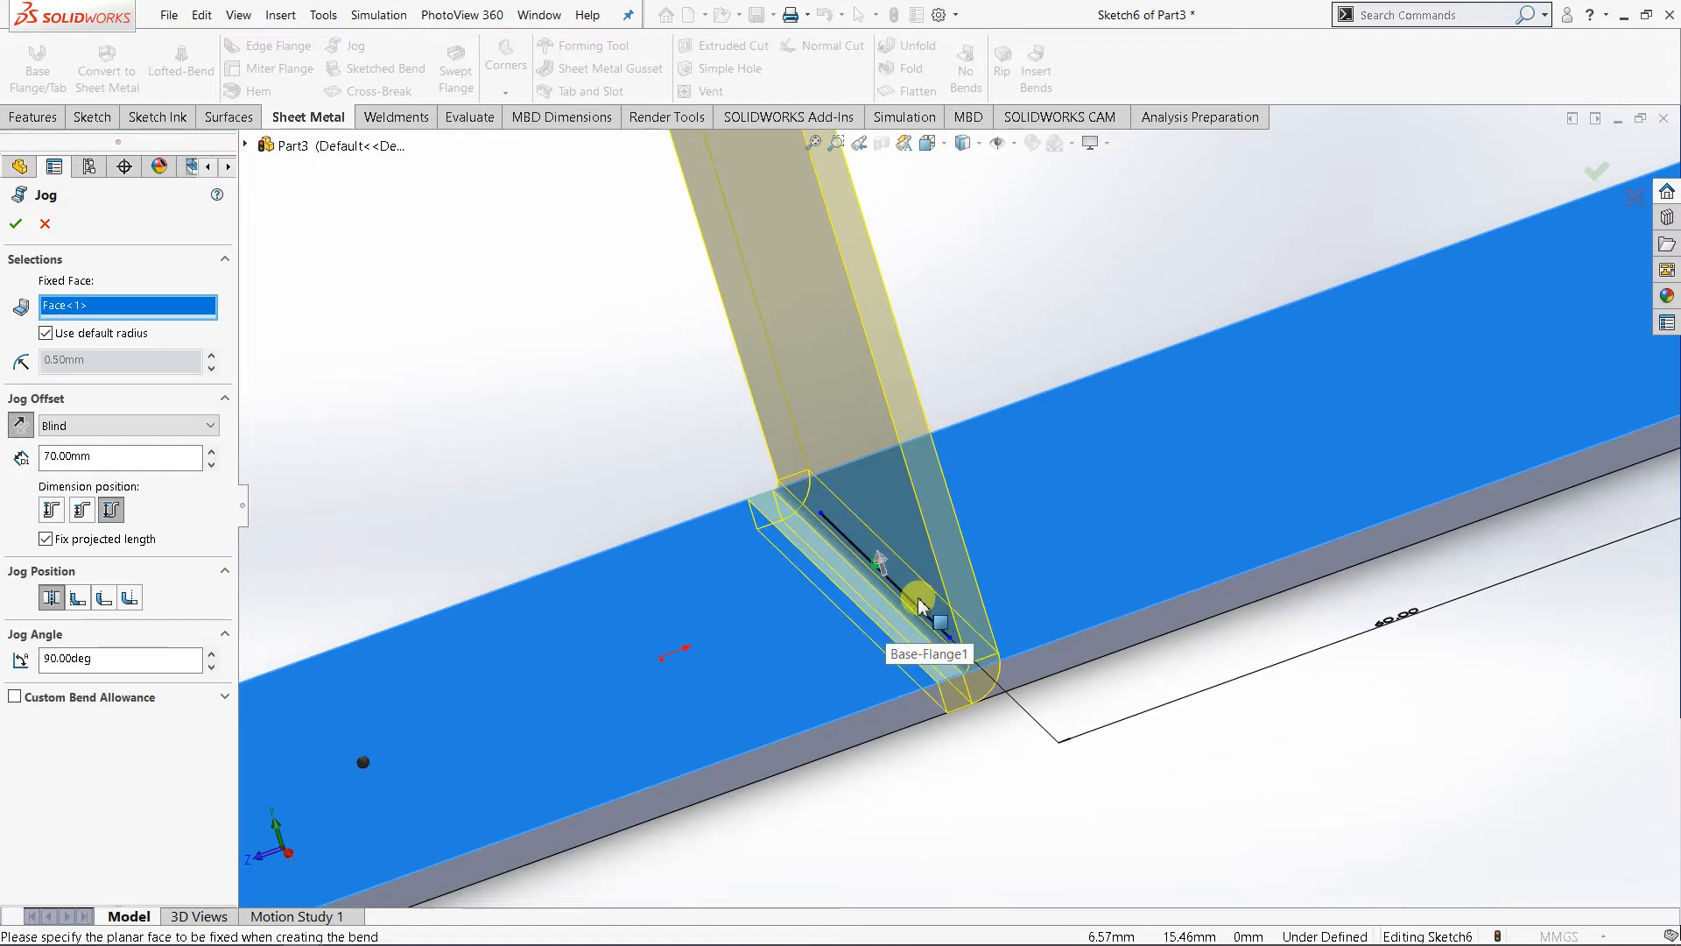
click(77, 598)
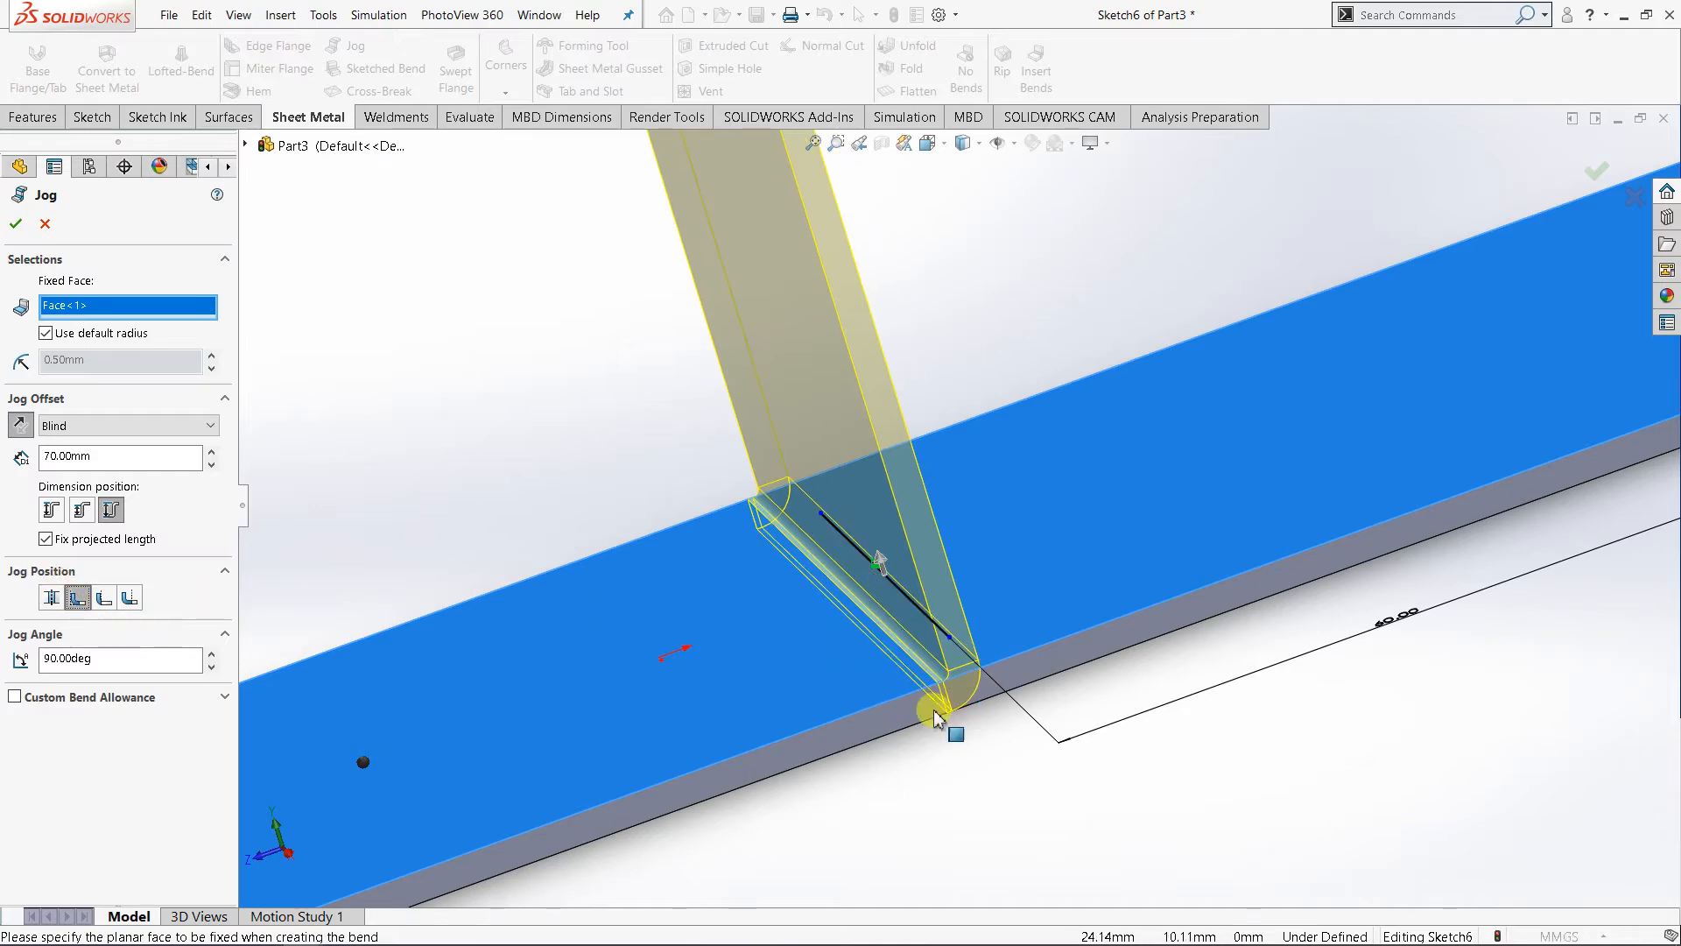
middle_drag(972, 764, 949, 760)
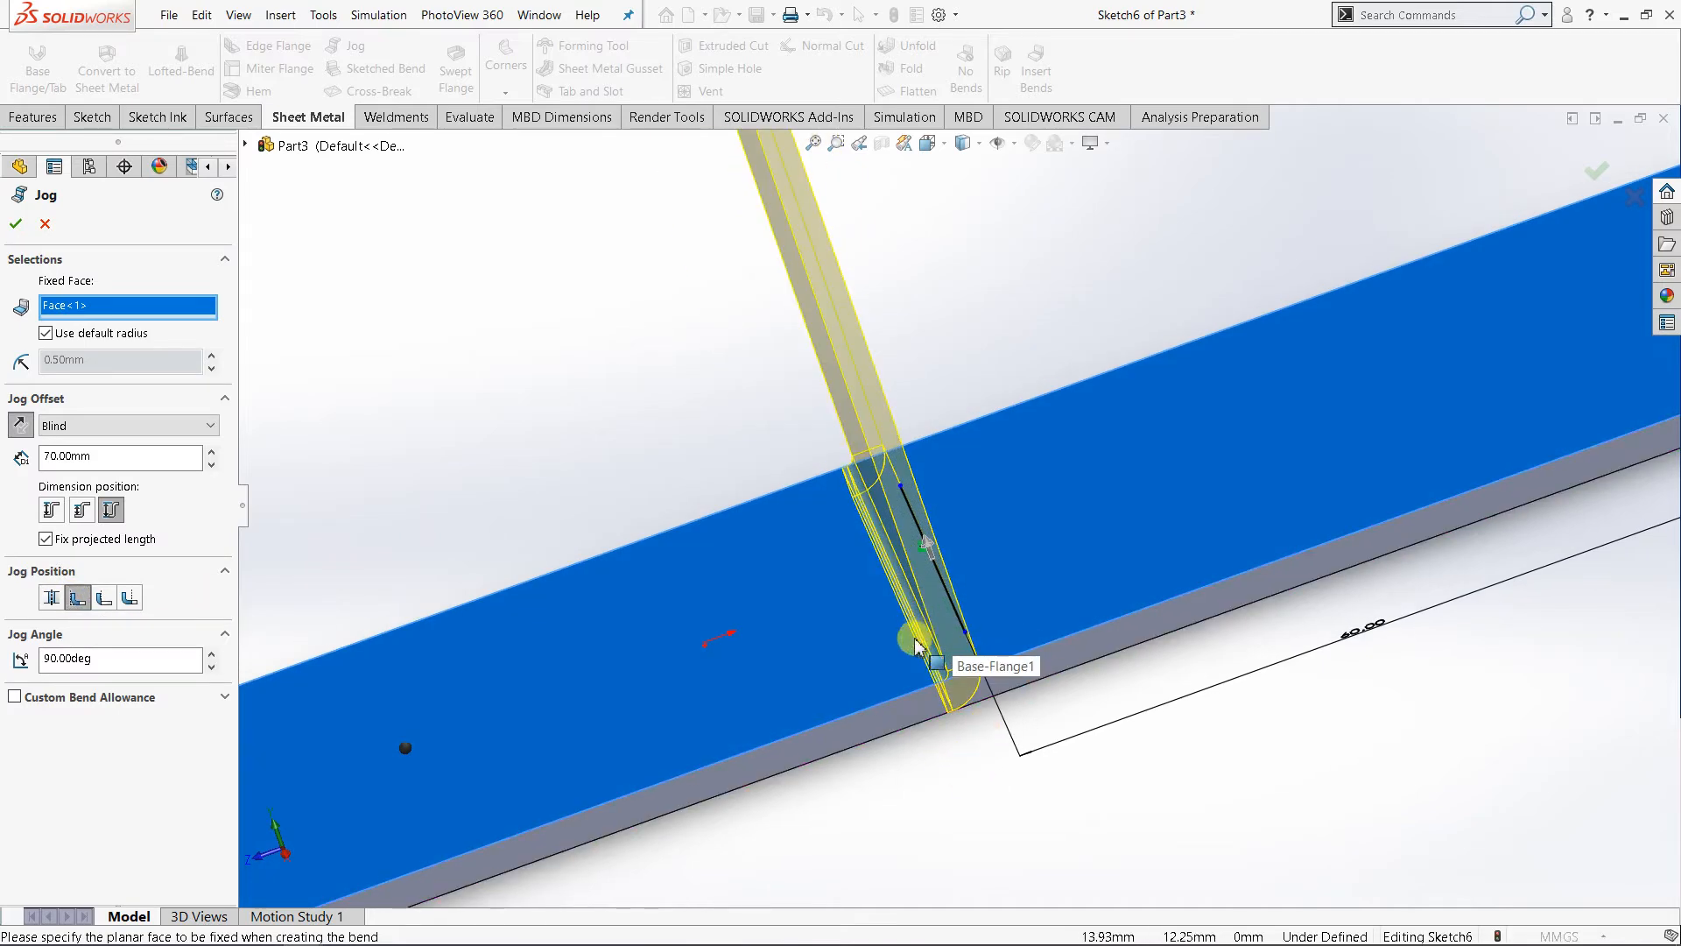
click(54, 599)
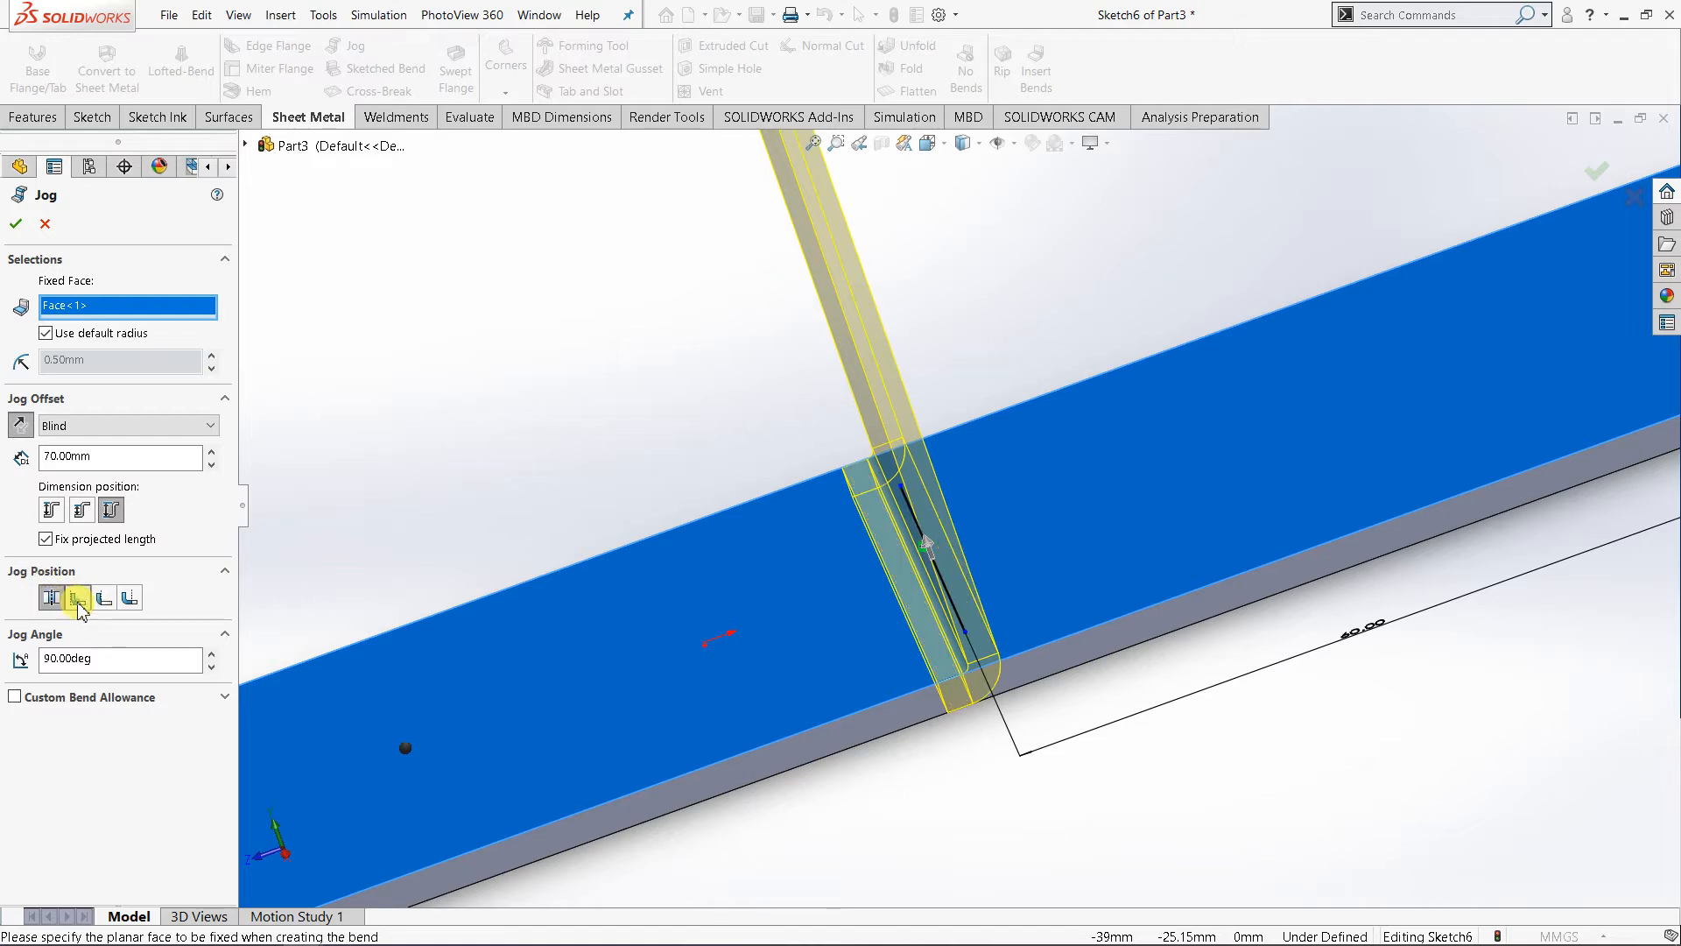
click(78, 599)
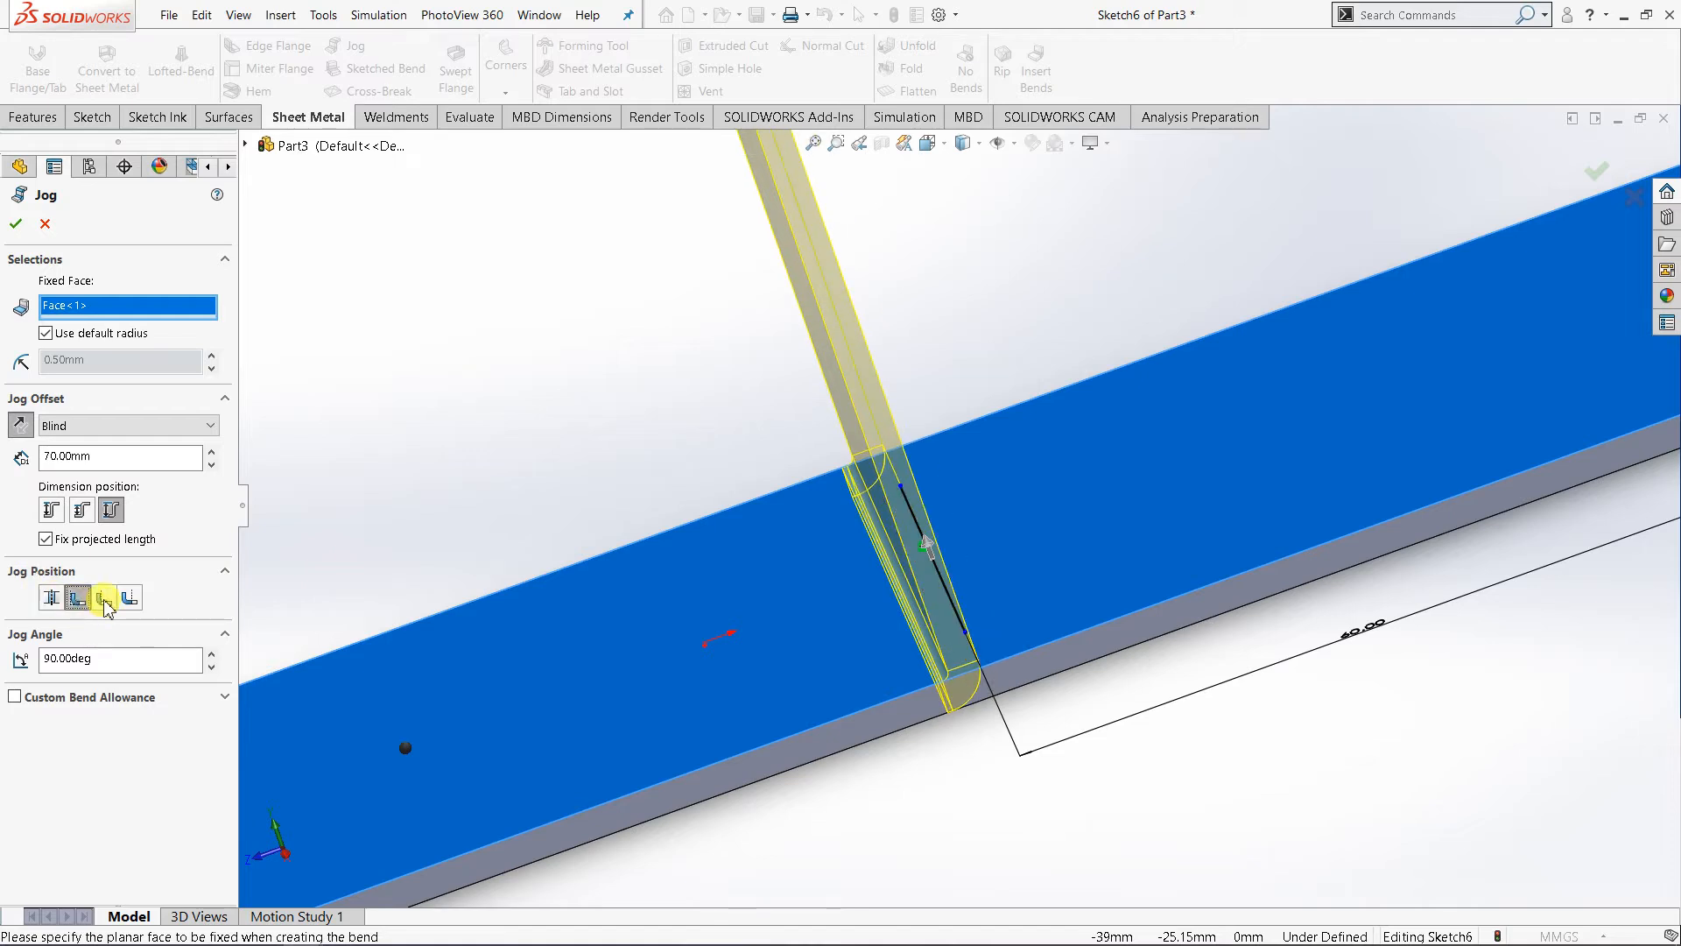
click(105, 599)
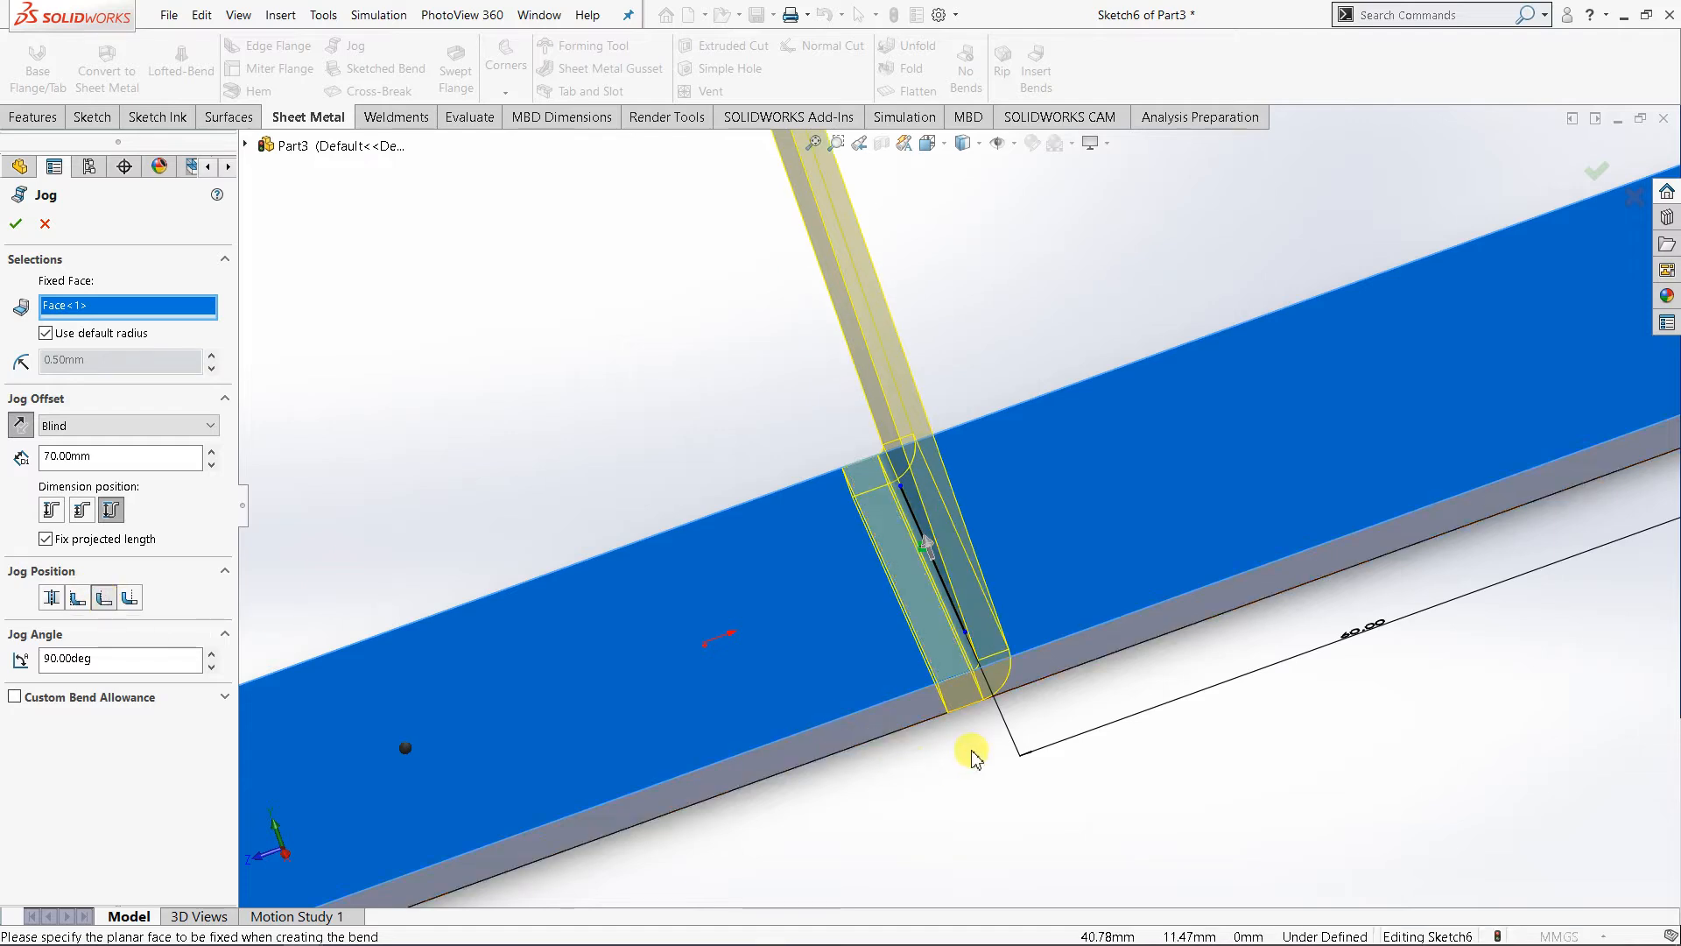
click(129, 598)
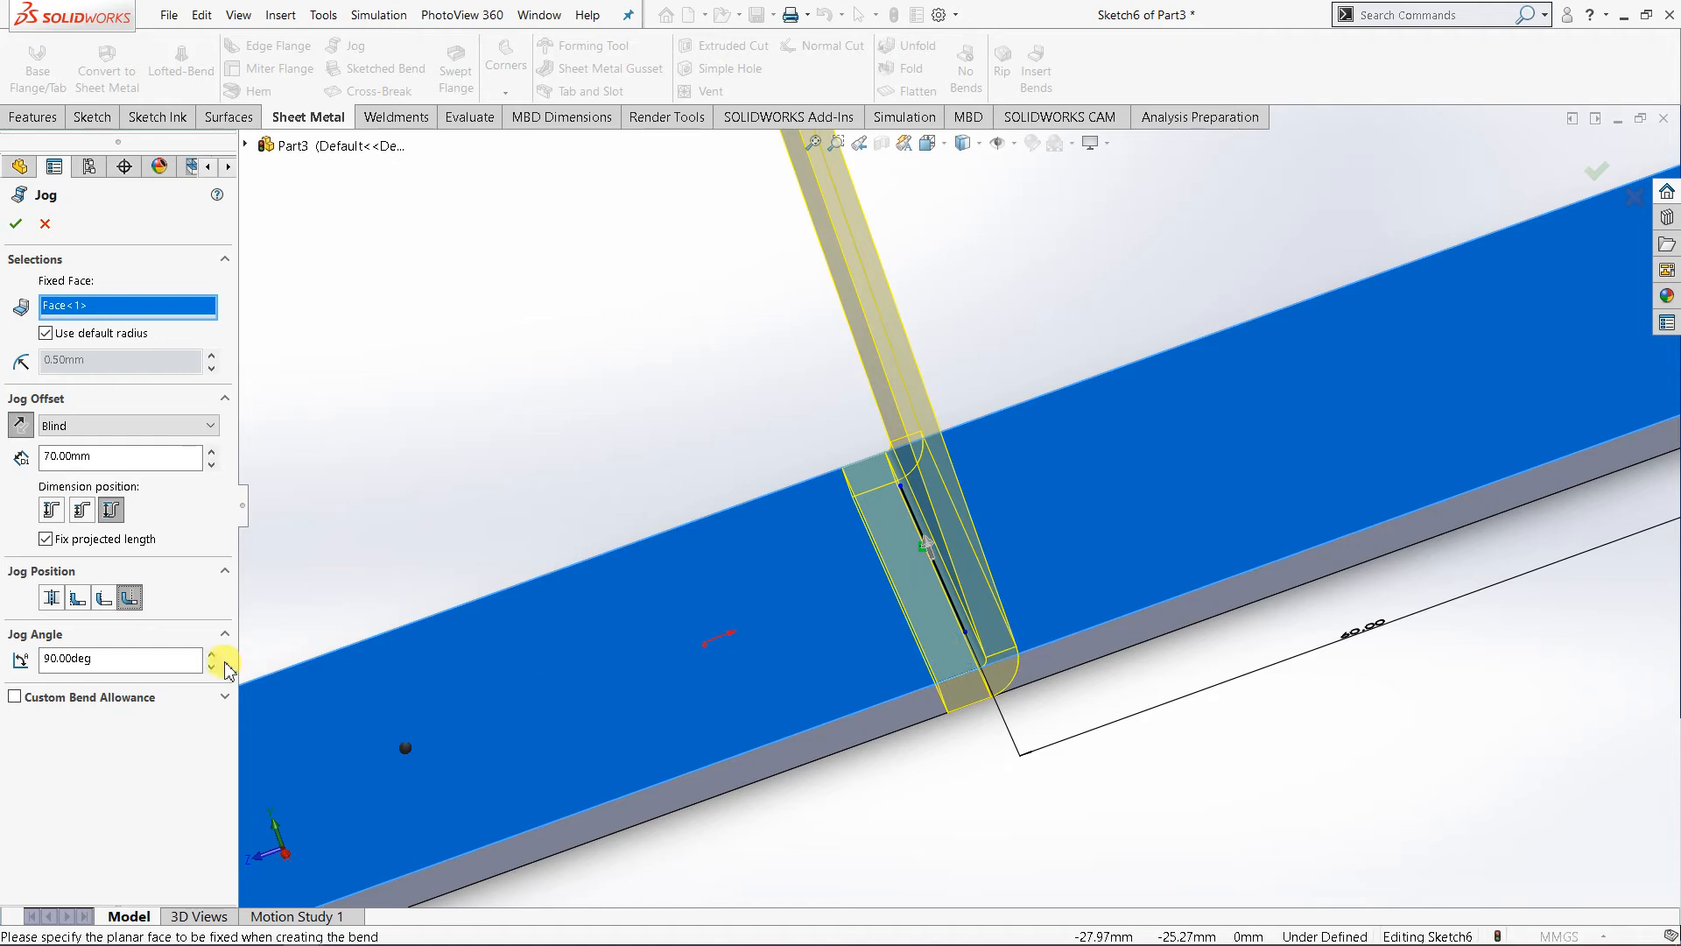
scroll(338, 596, up, 3)
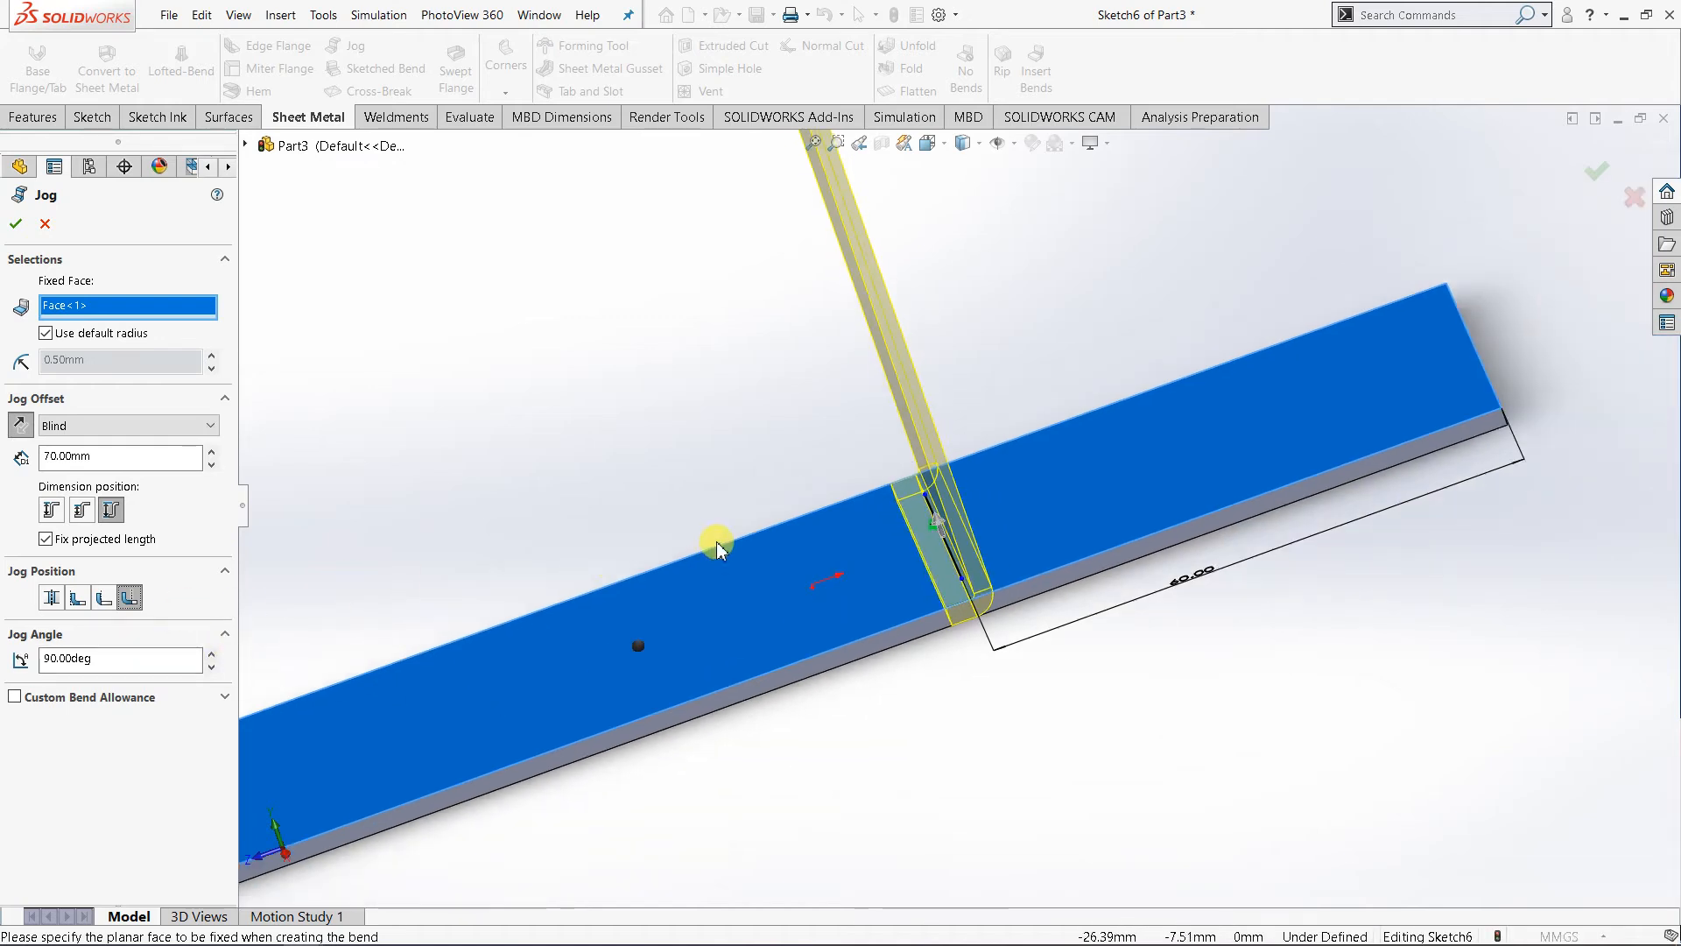
scroll(1096, 271, up, 5)
scroll(964, 488, down, 3)
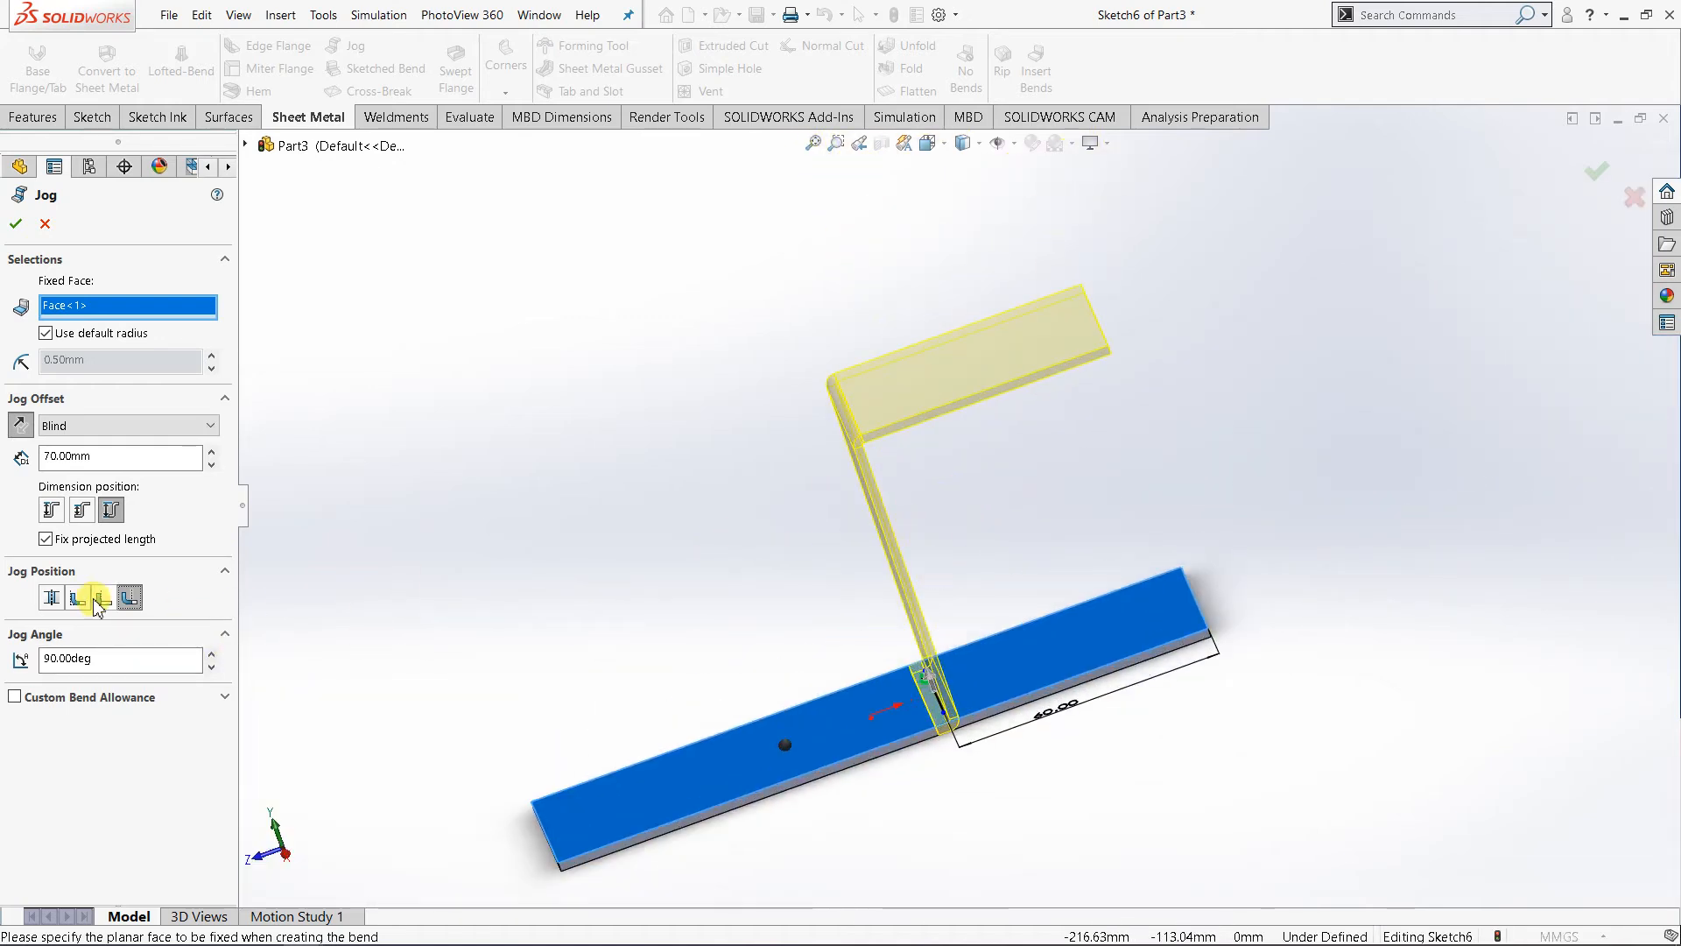
click(53, 600)
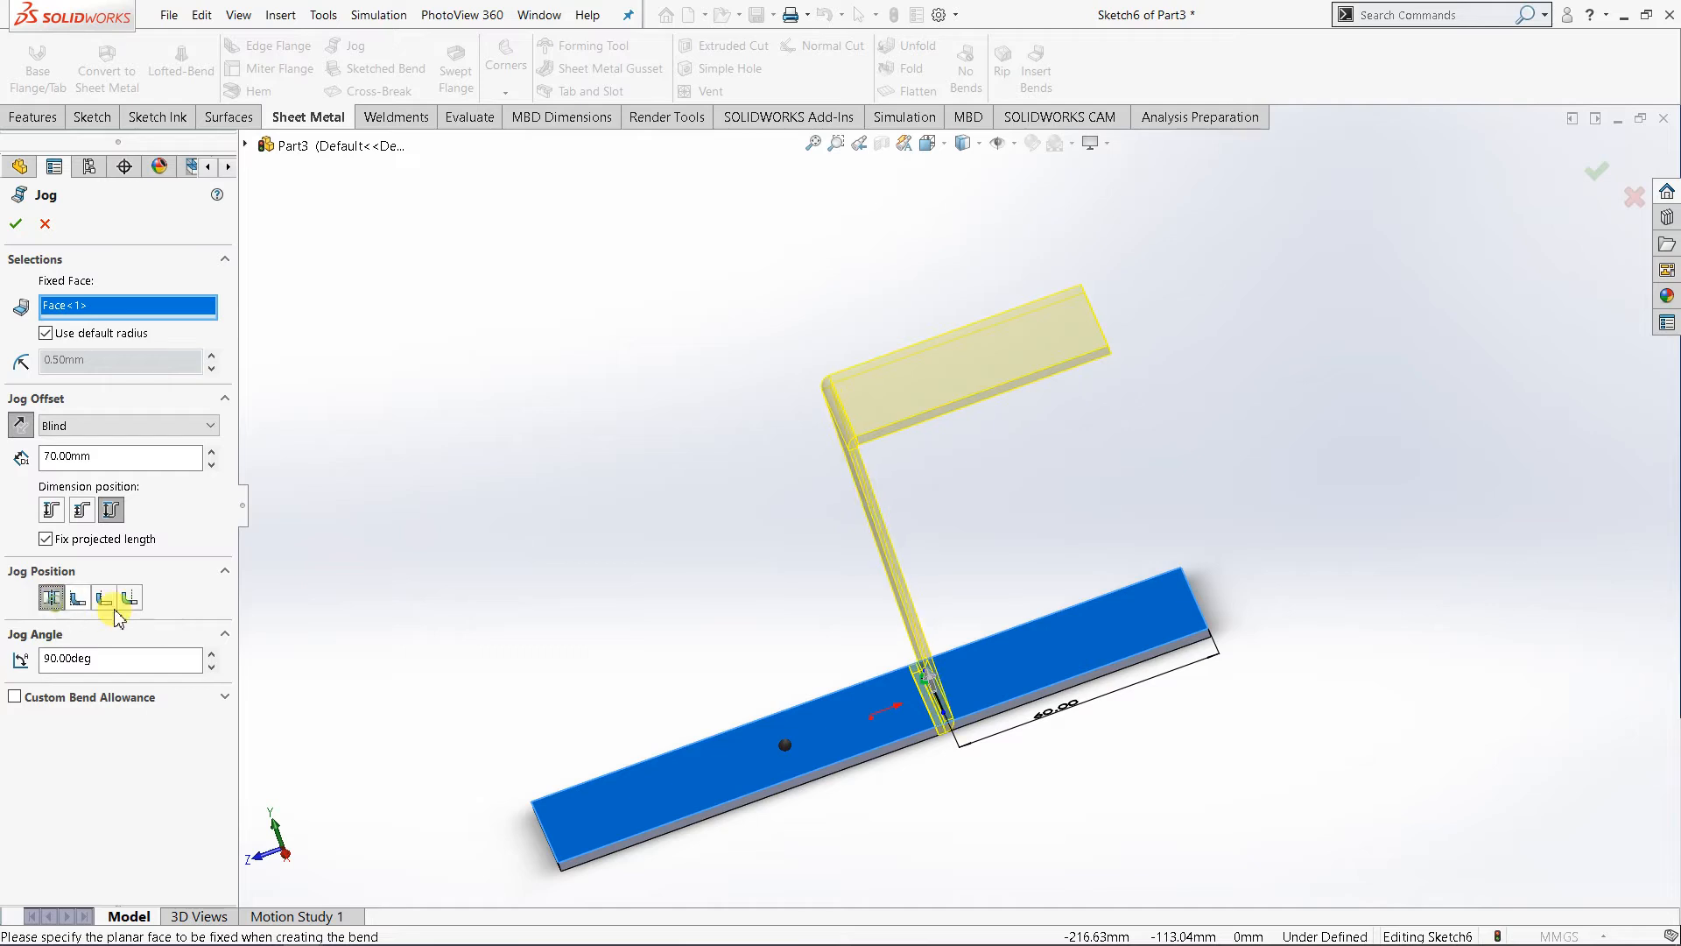
- Try increasing the jog angle step by step up to 119 degrees to see how the preview leans
click(211, 652)
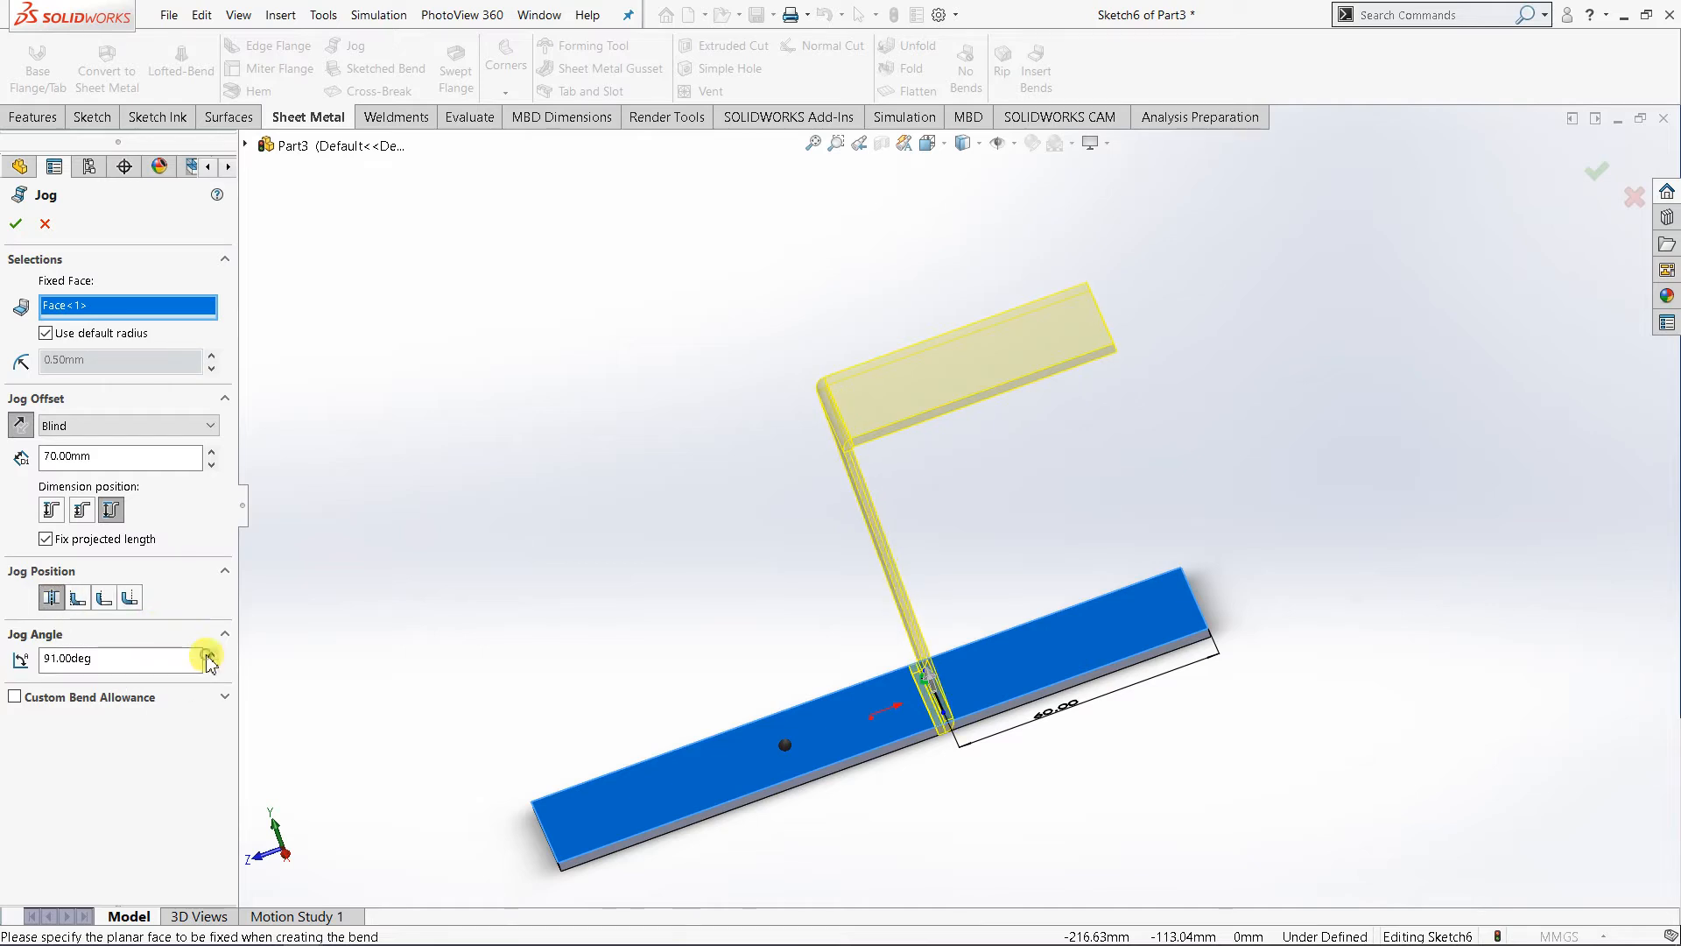
click(211, 653)
click(211, 653)
click(211, 652)
click(210, 653)
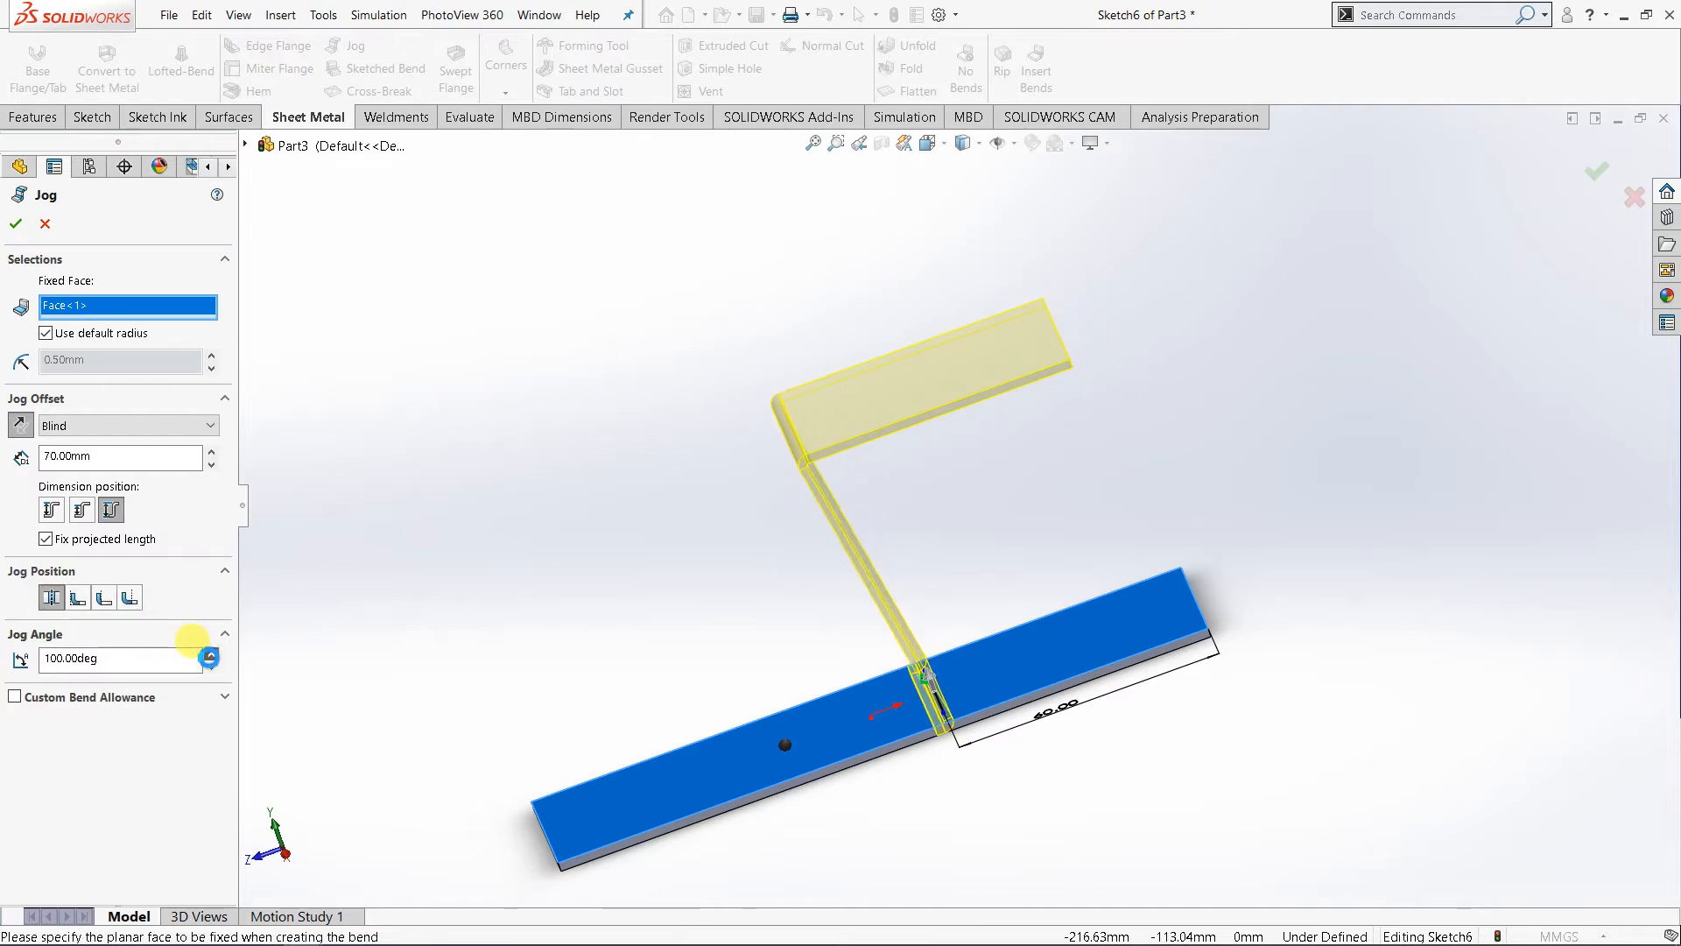
click(210, 653)
click(211, 653)
click(210, 654)
click(210, 653)
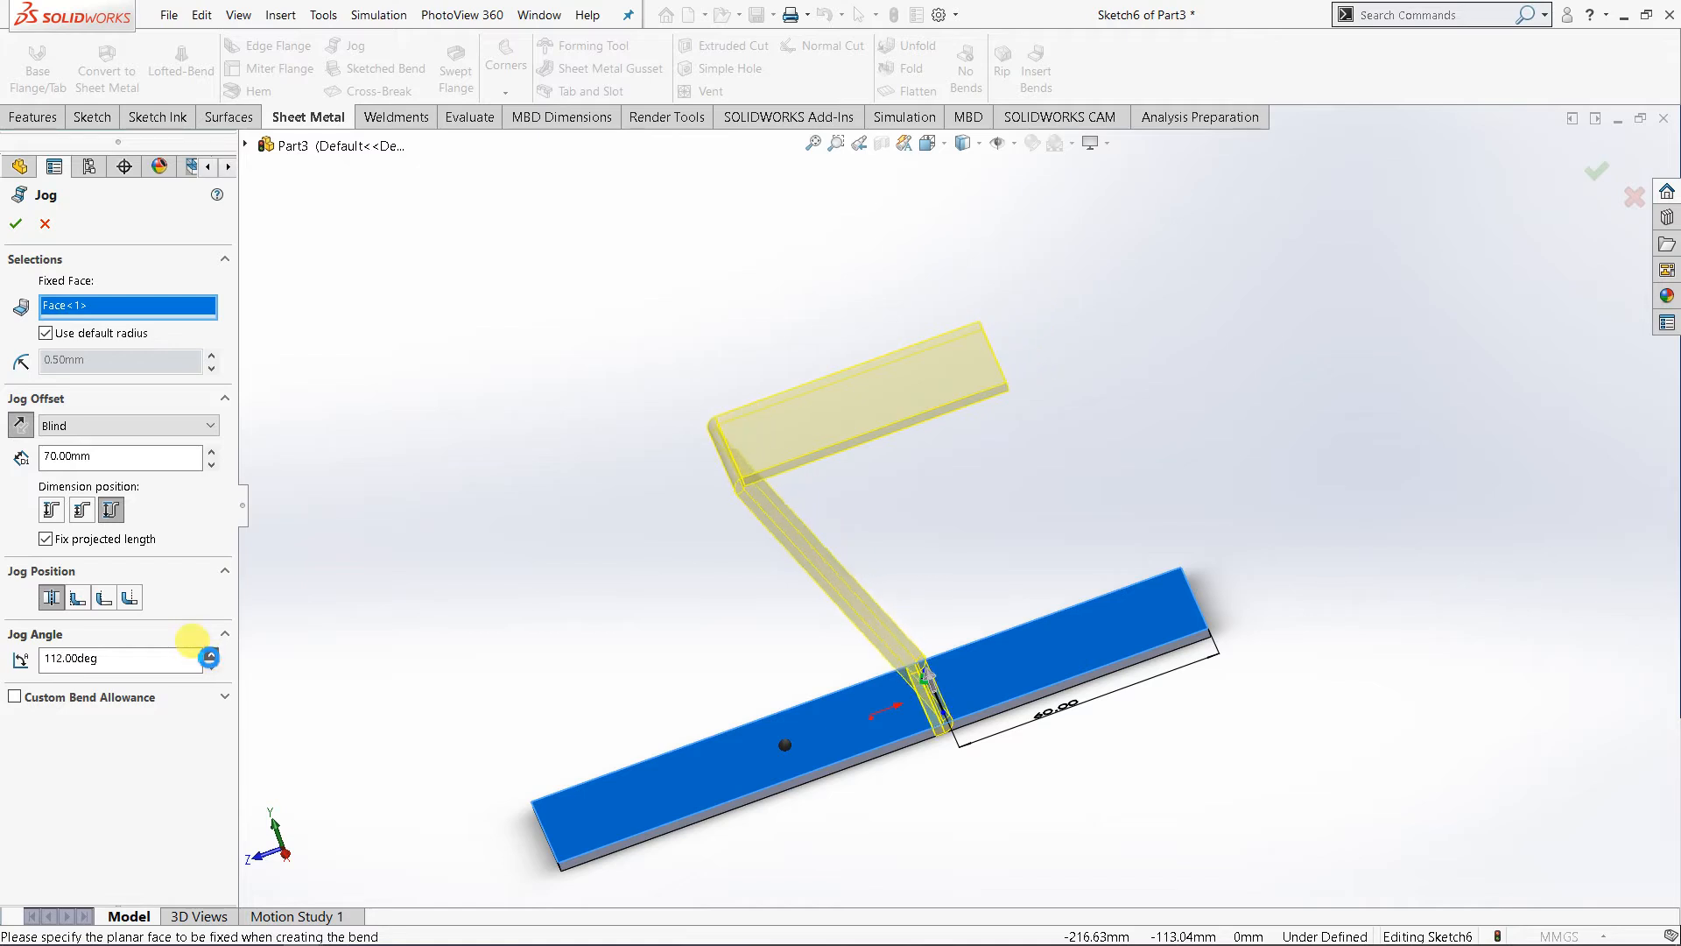
click(210, 653)
click(211, 653)
click(210, 654)
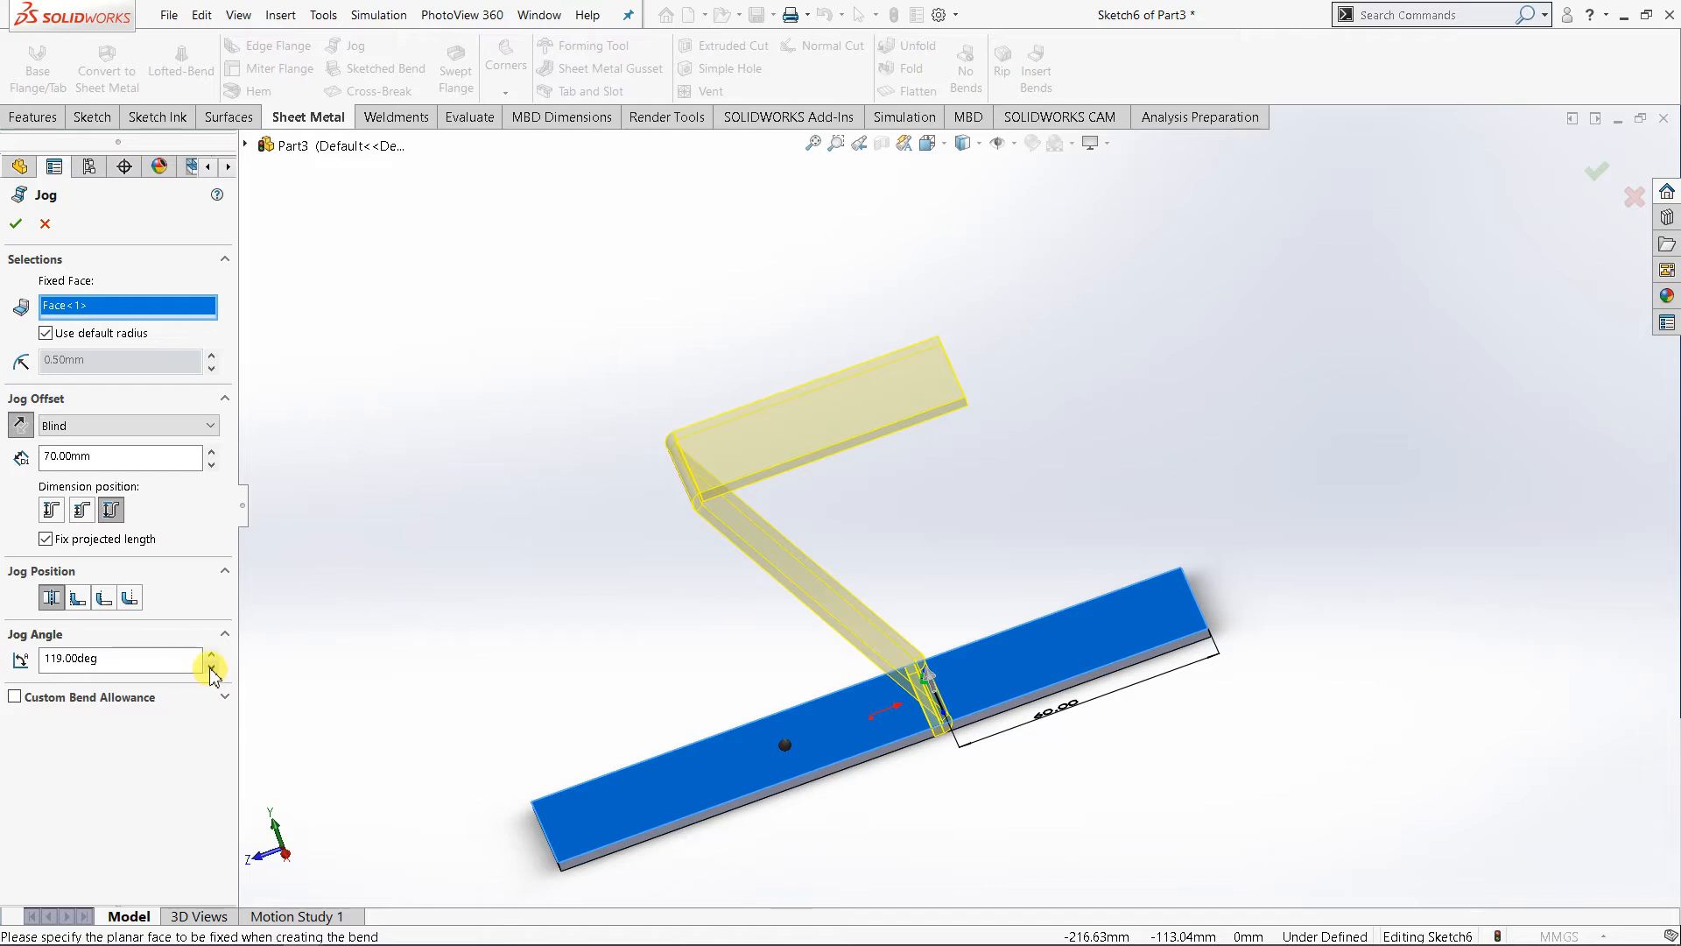
- Reduce the jog angle to 60 degrees and create the jog
click(211, 671)
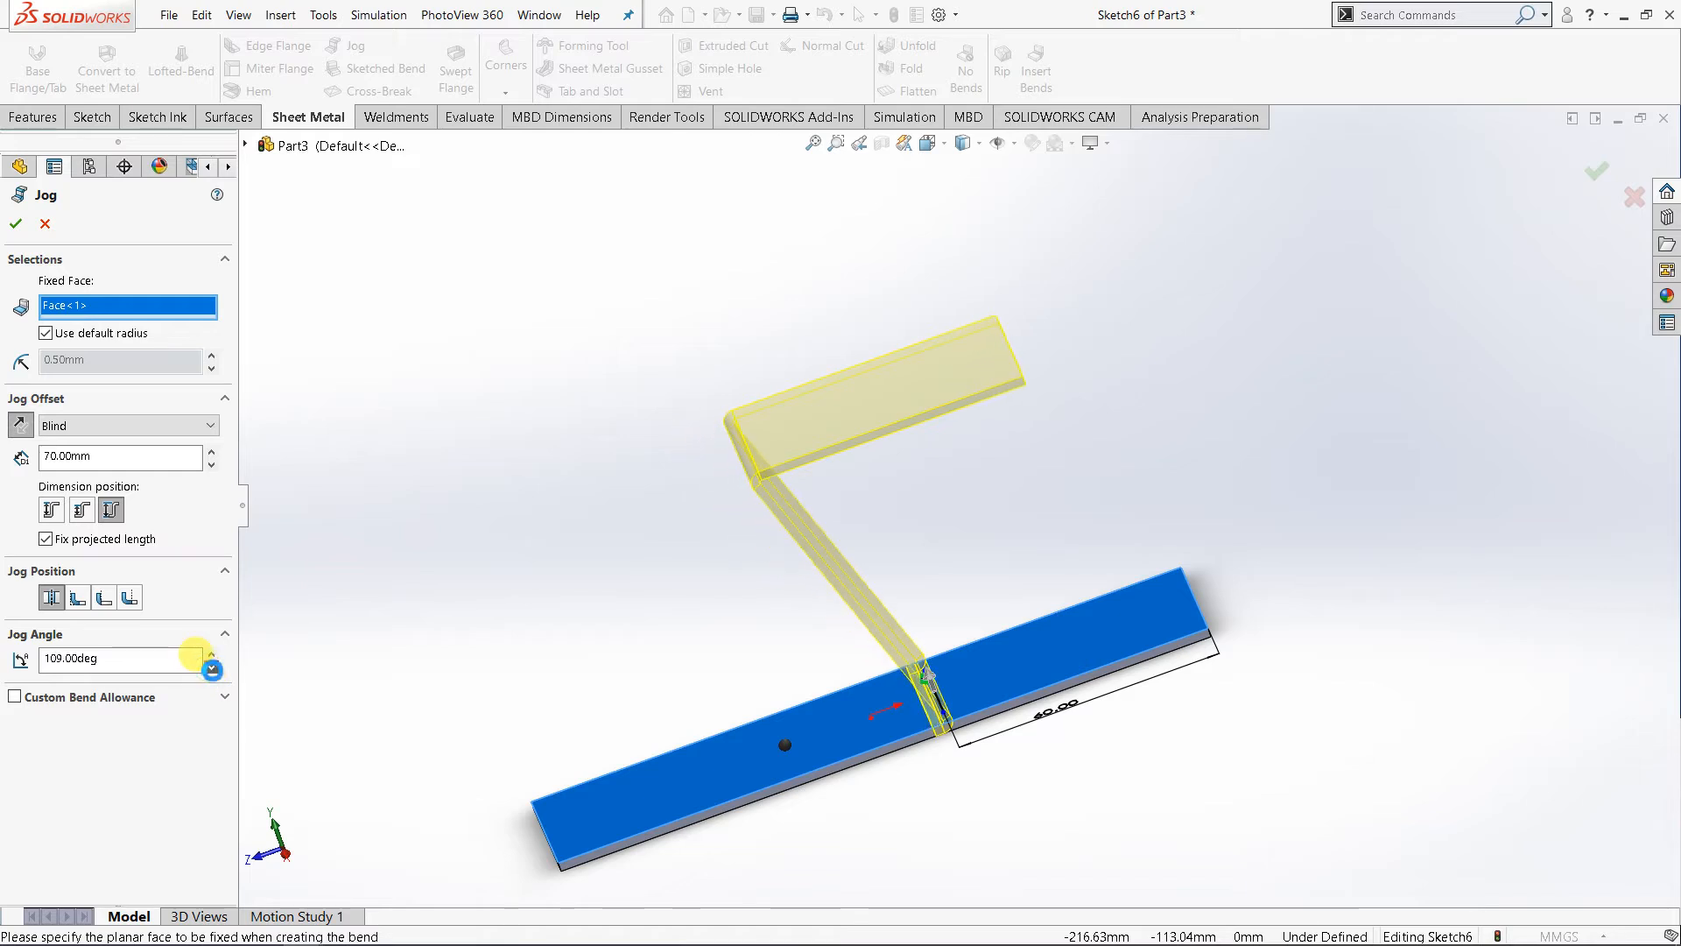
drag(211, 670, 211, 671)
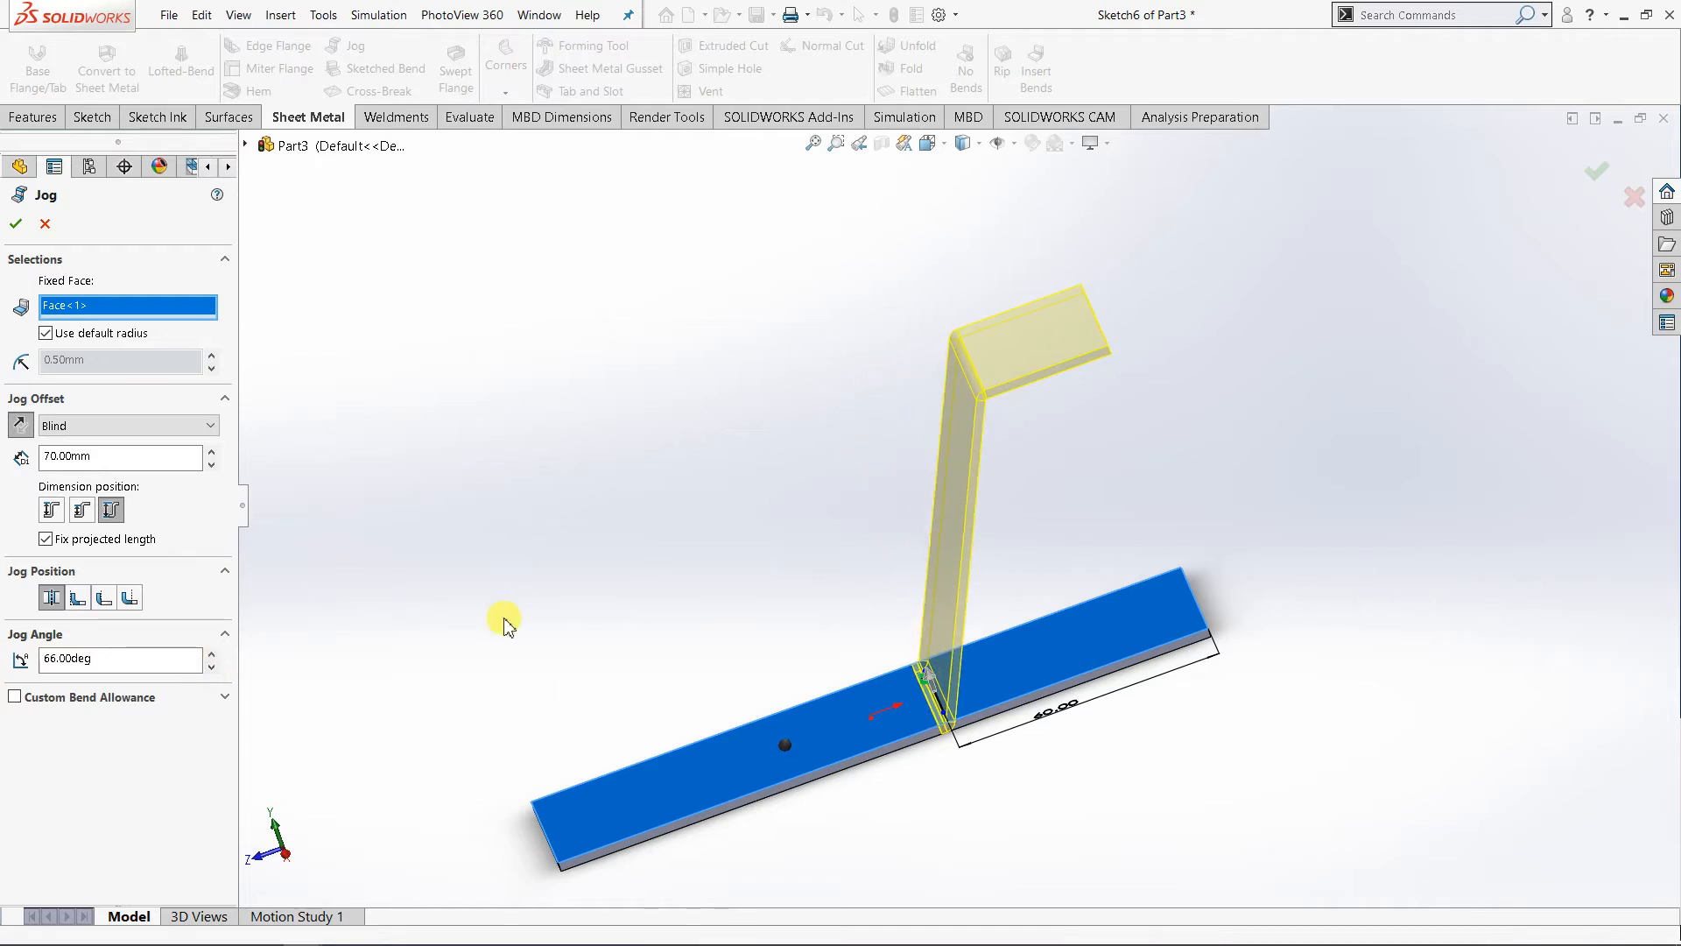
mouse_move(749, 536)
middle_down()
mouse_move(785, 481)
mouse_move(775, 534)
middle_up()
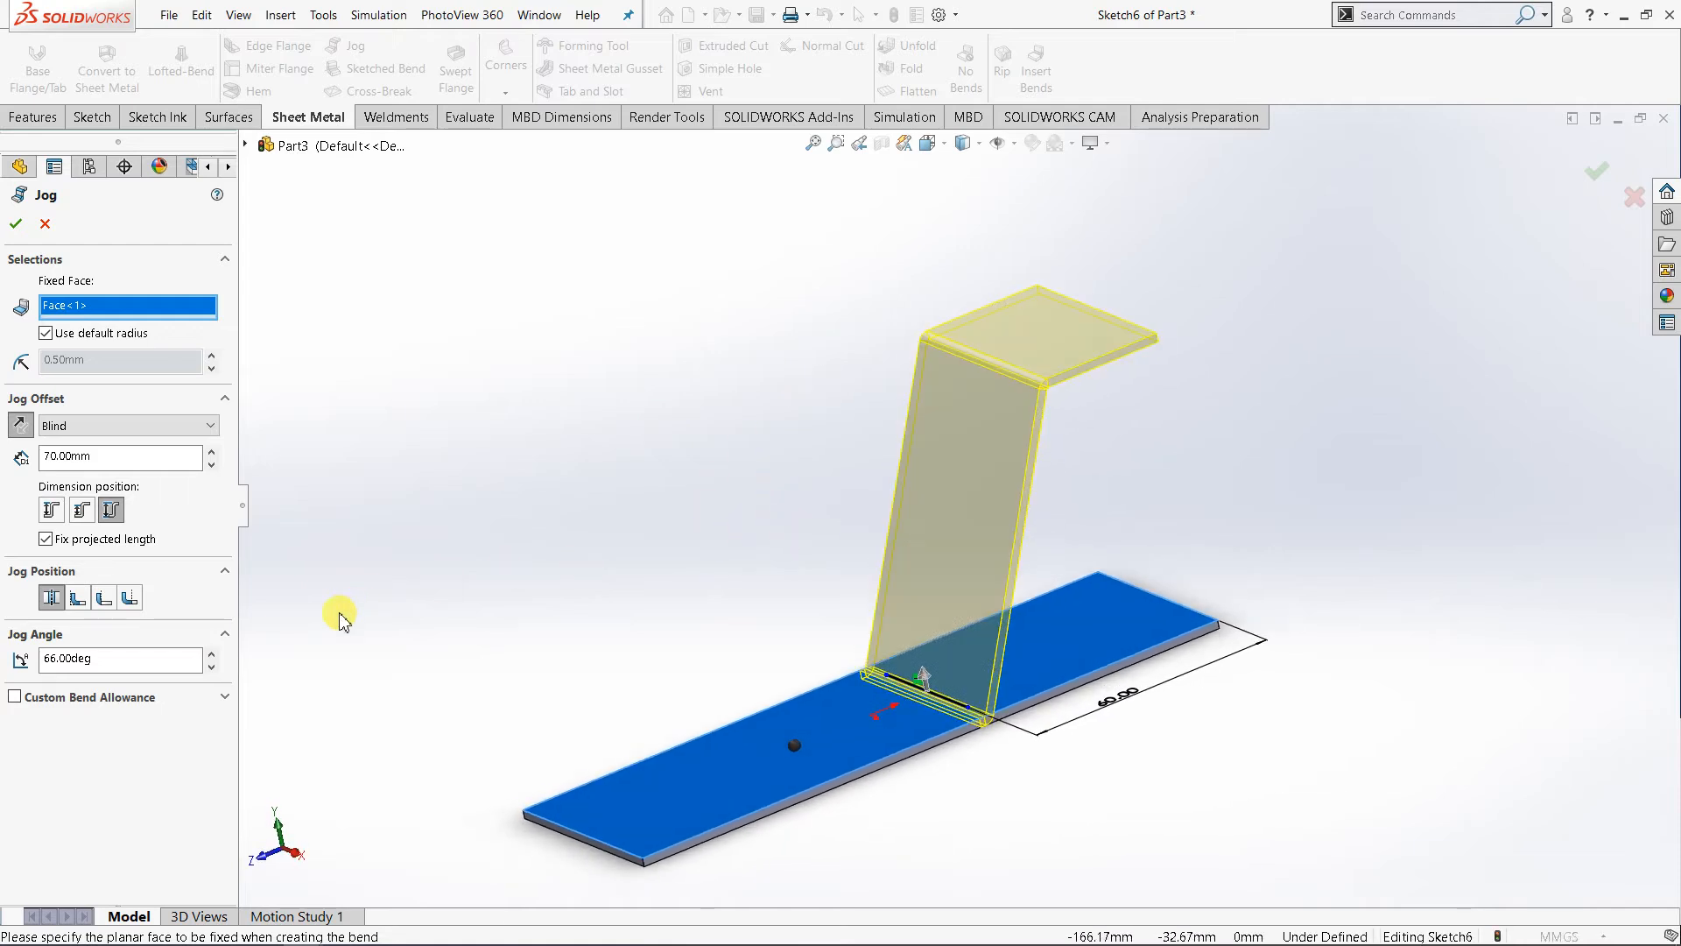
click(211, 668)
click(211, 665)
click(212, 667)
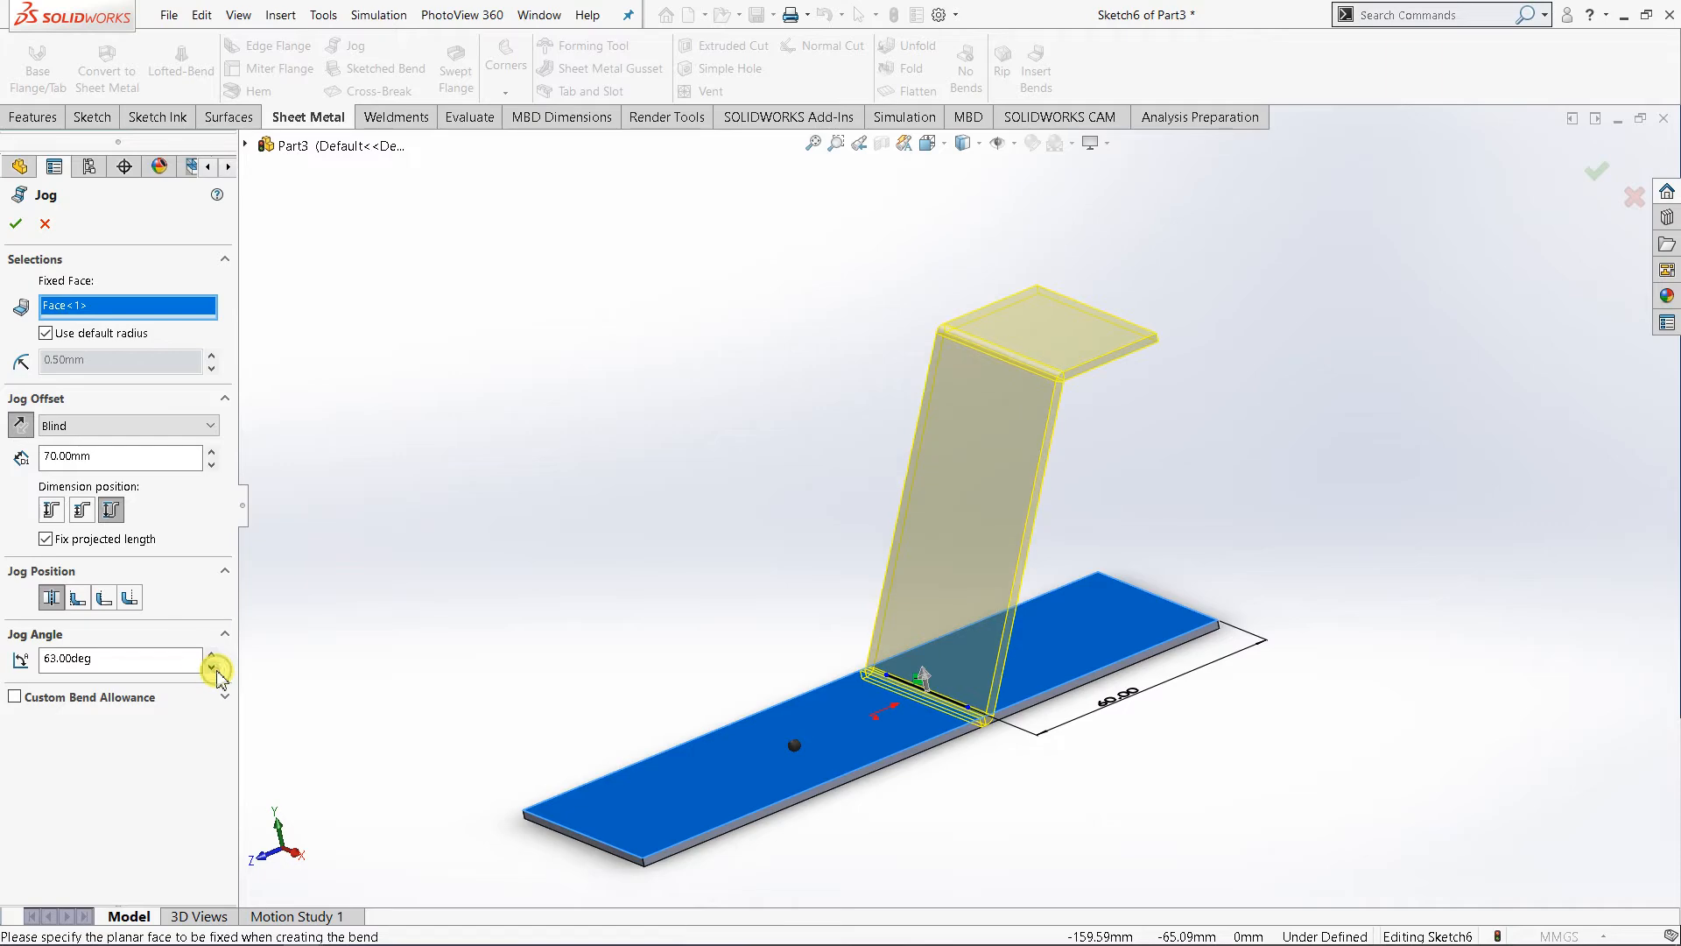
click(211, 668)
click(212, 667)
click(212, 667)
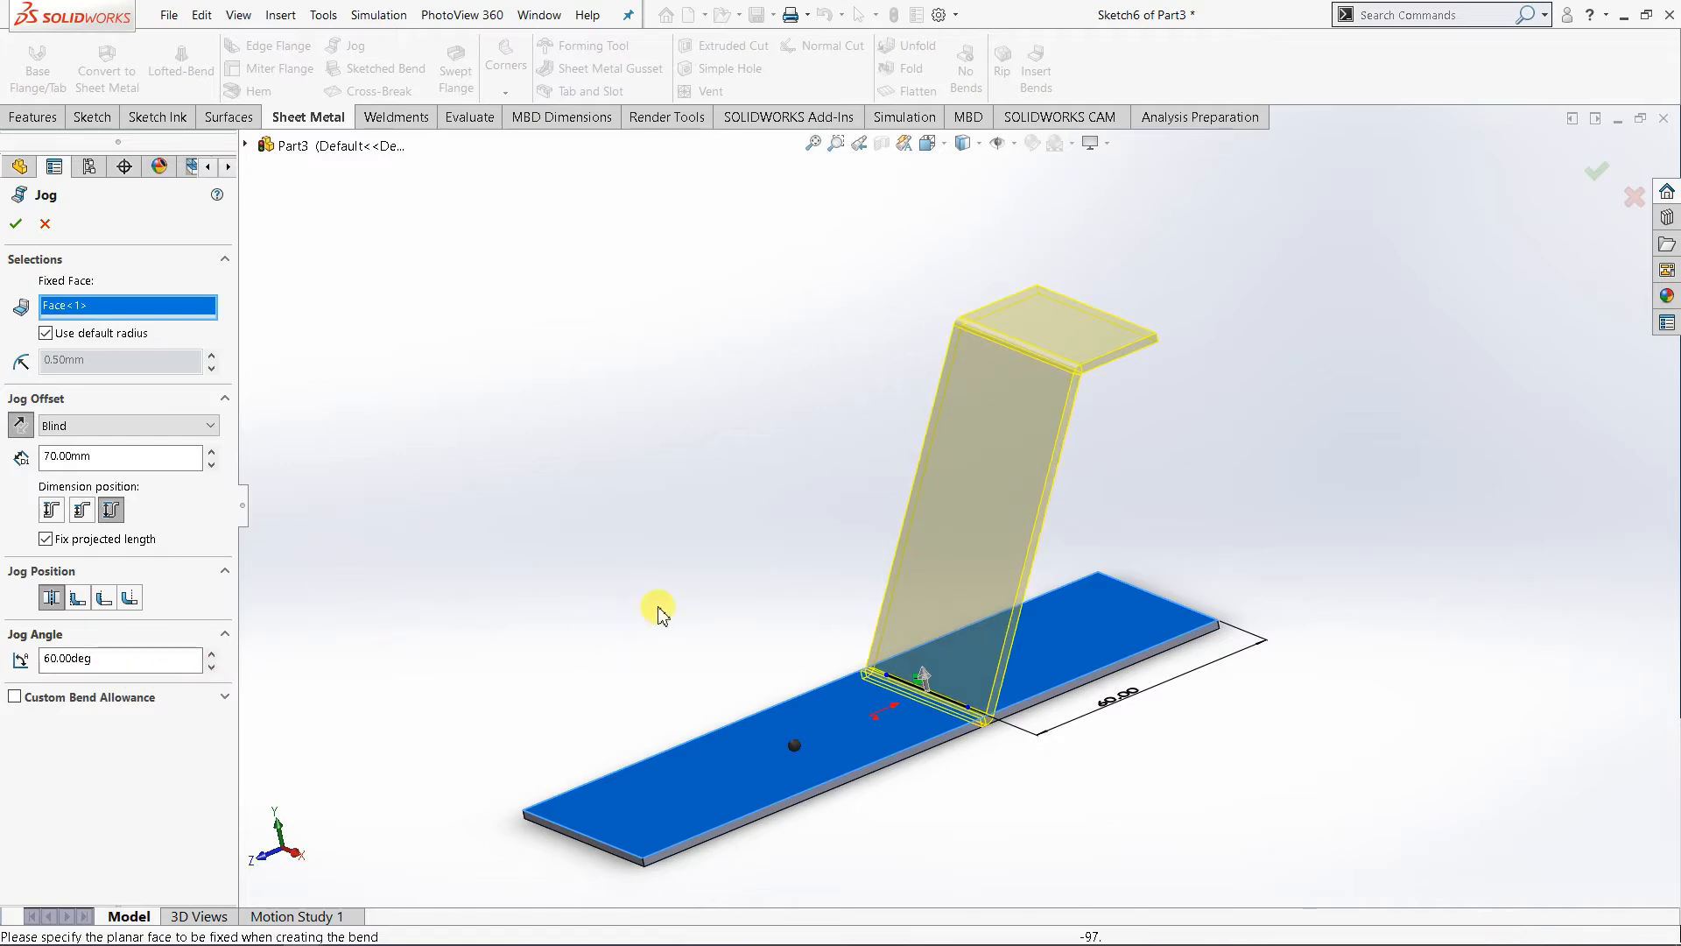
middle_drag(608, 563, 487, 601)
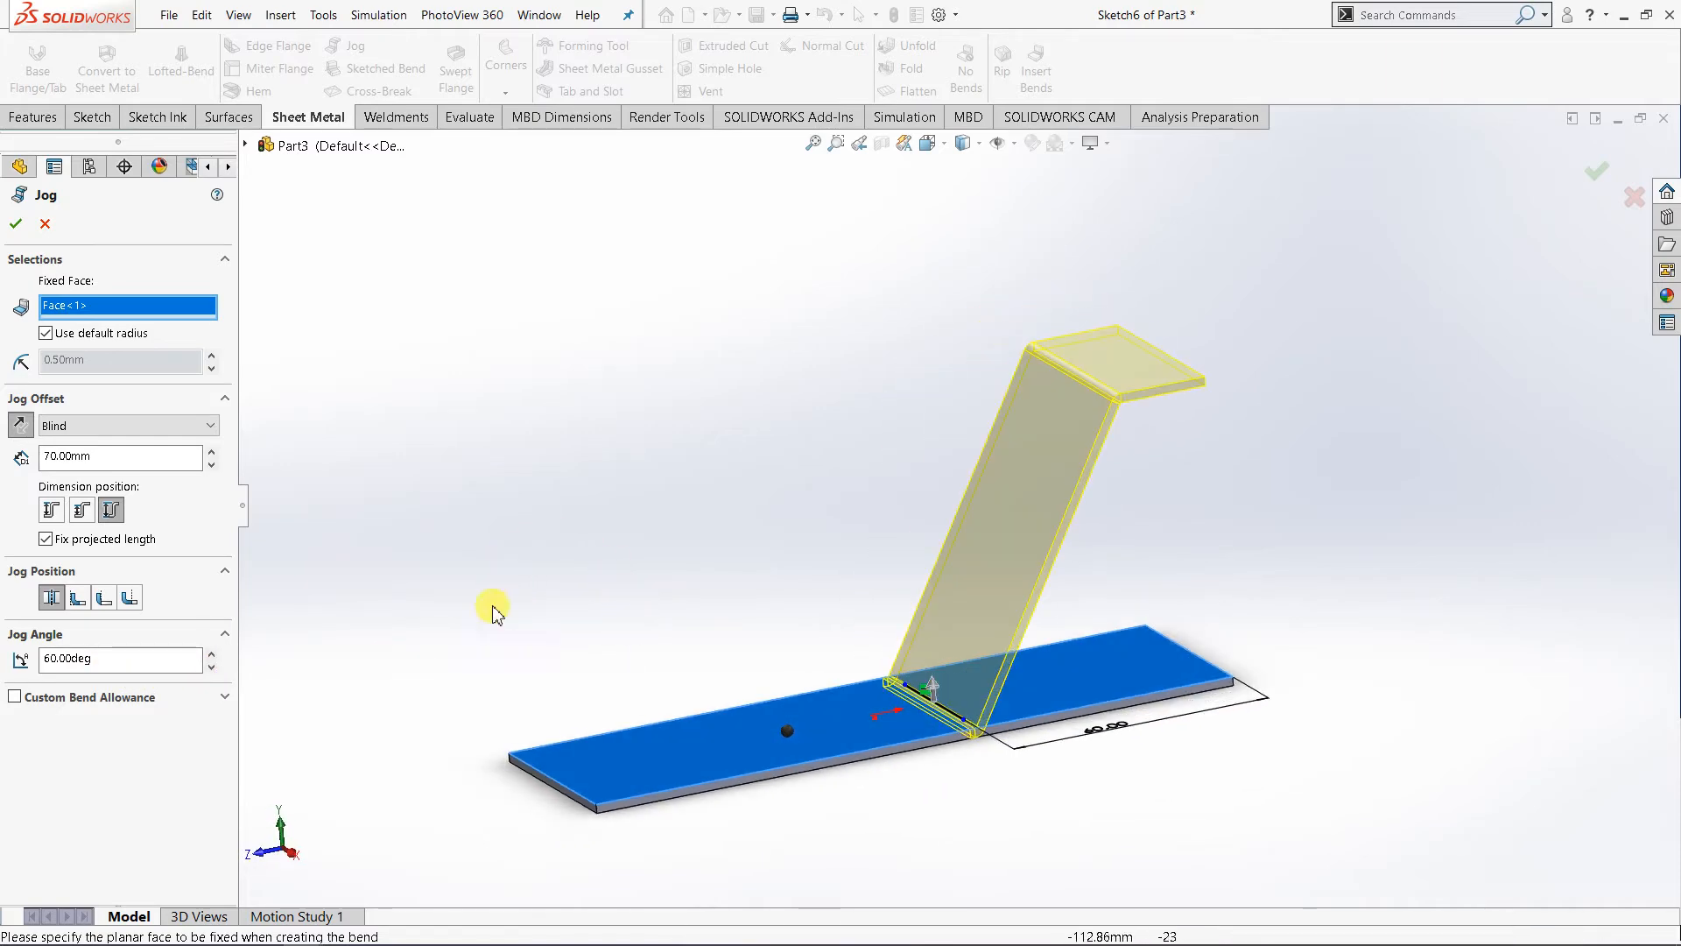
click(17, 226)
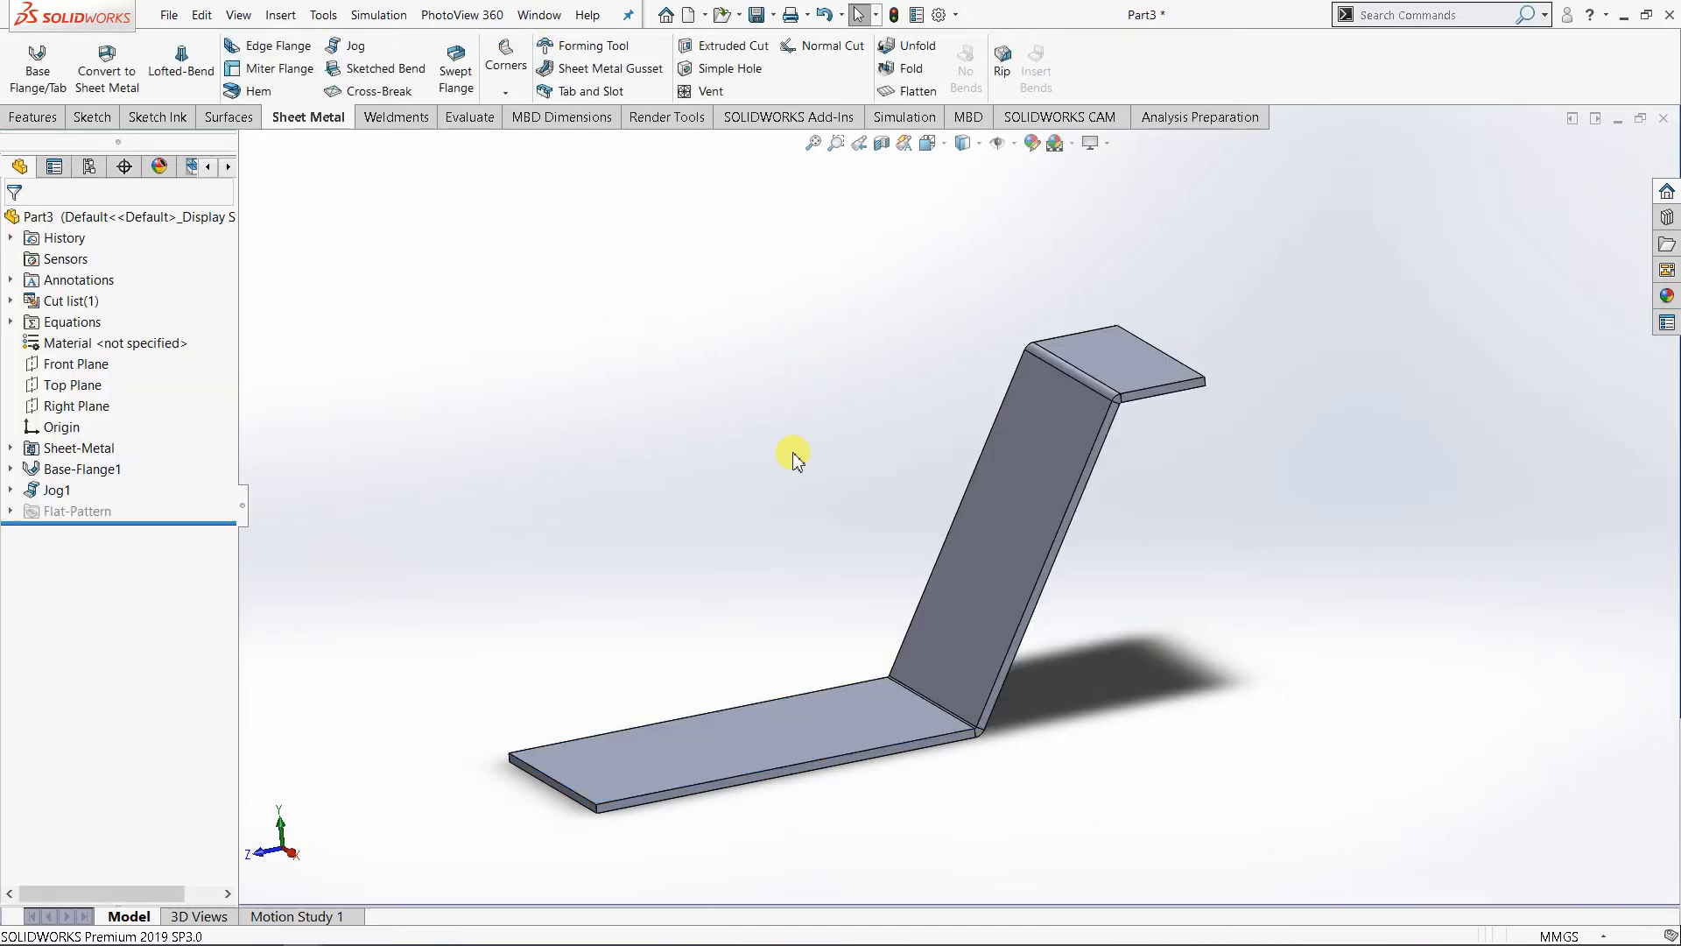
- Start a new sketch on the upper face of the lower flat plate and view it face-on
middle_drag(1100, 803, 1284, 770)
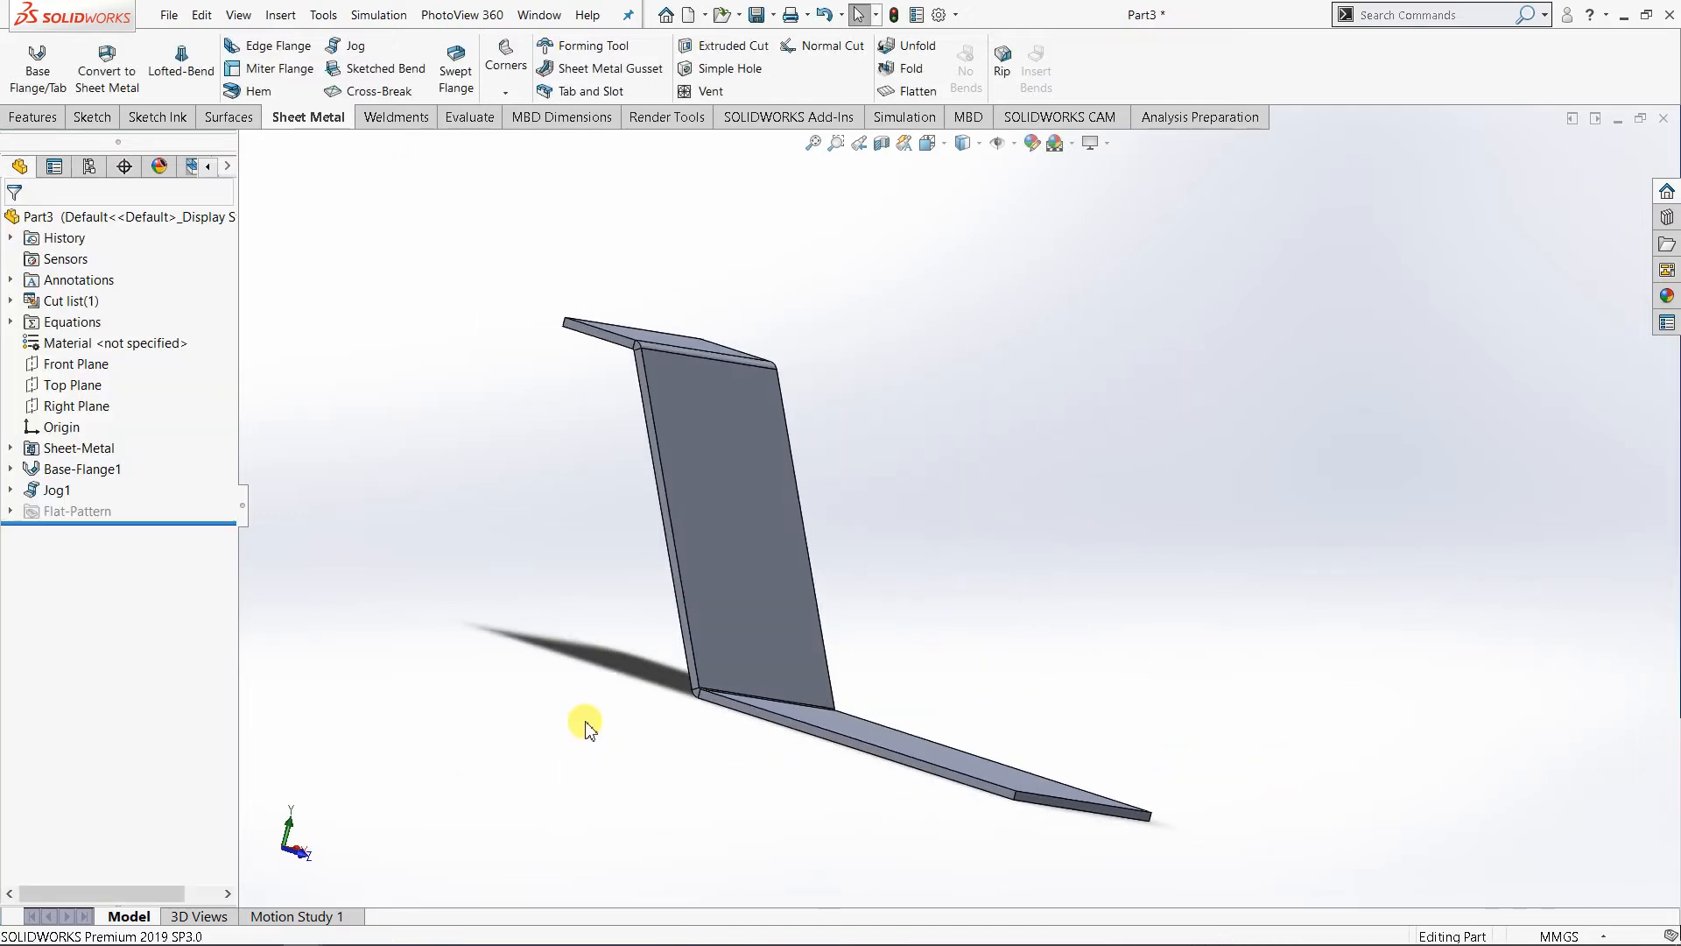
middle_drag(597, 775, 568, 841)
scroll(942, 794, up, 2)
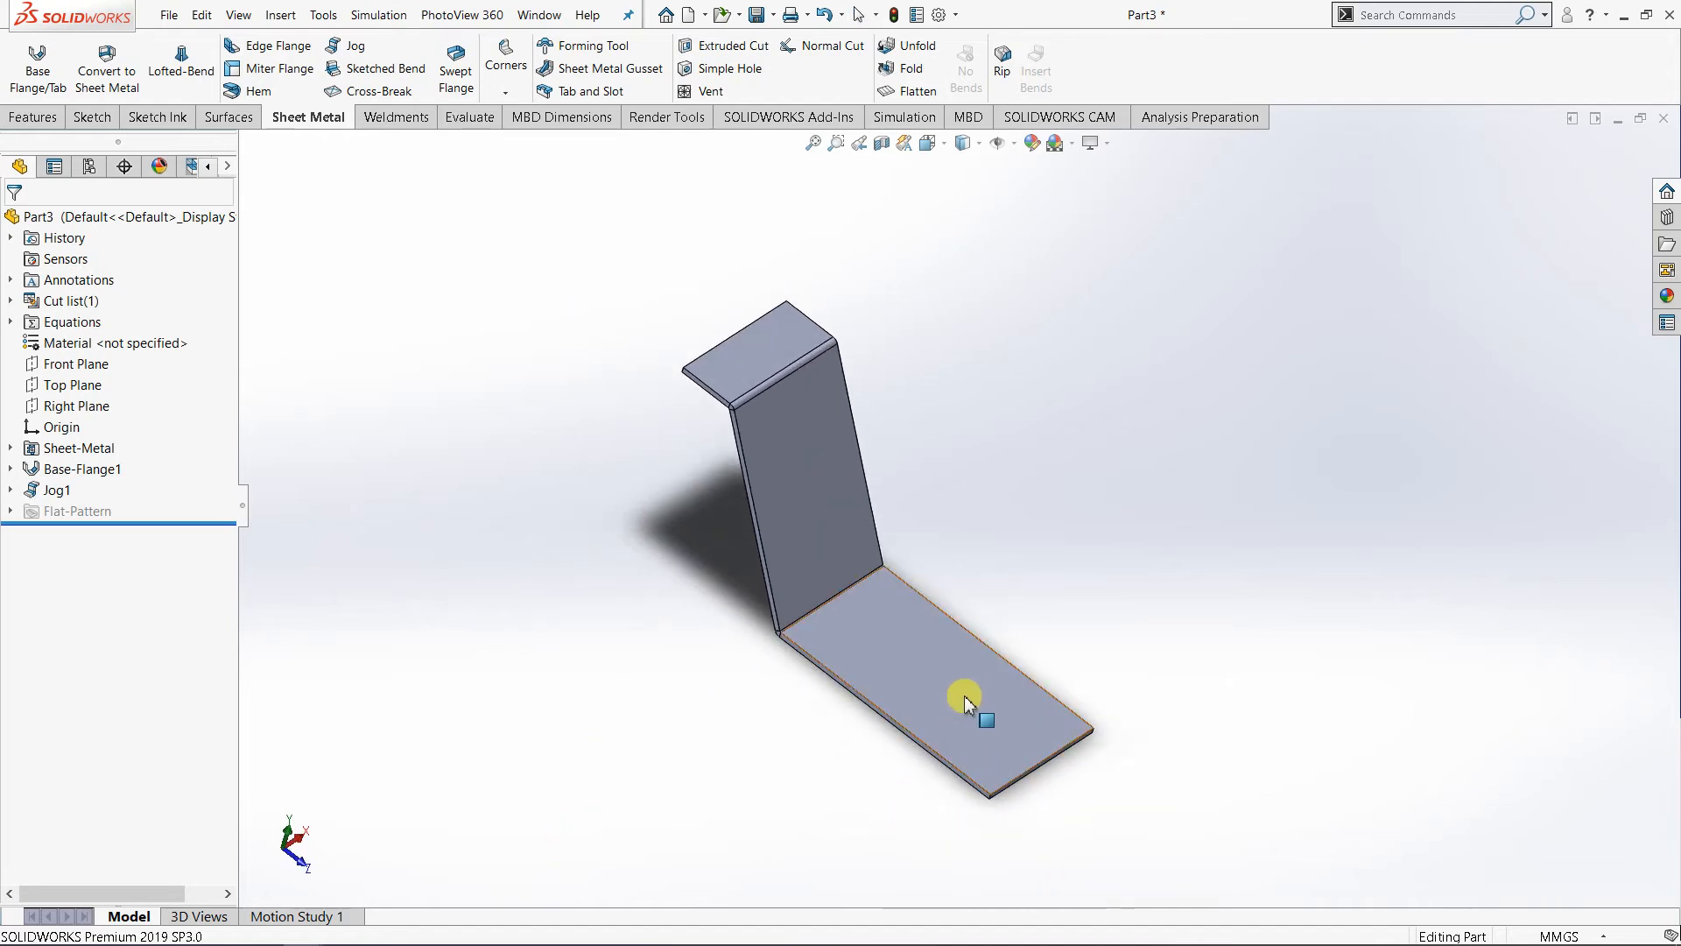
scroll(1002, 758, down, 3)
click(911, 724)
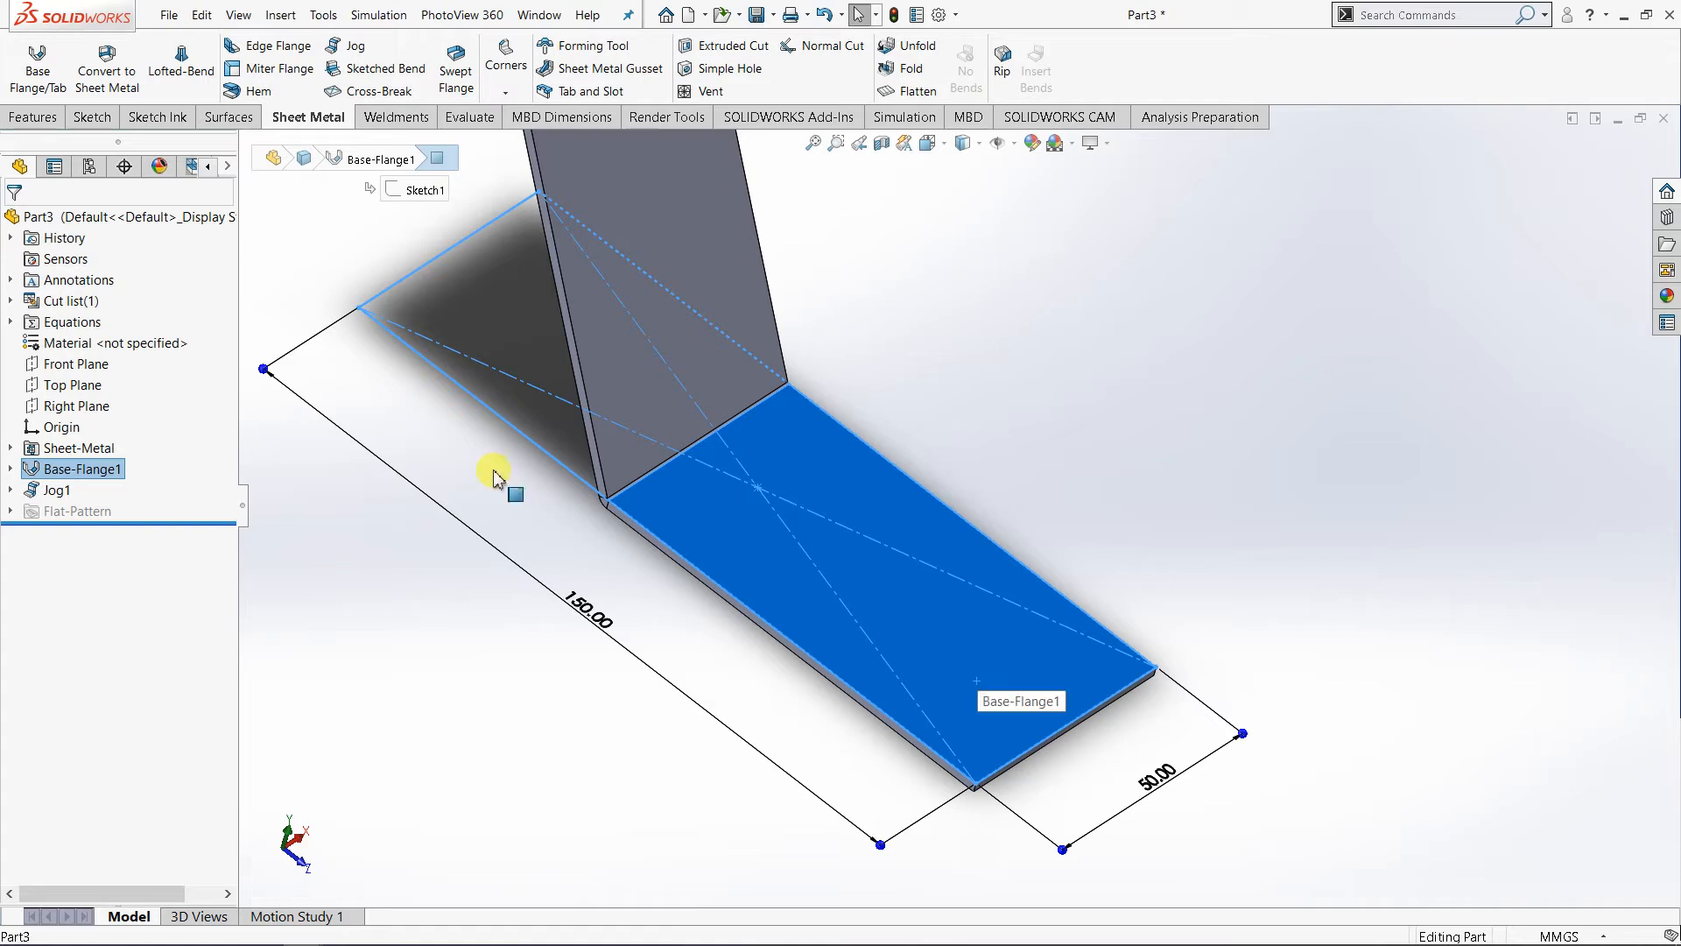
click(92, 116)
click(28, 59)
click(930, 143)
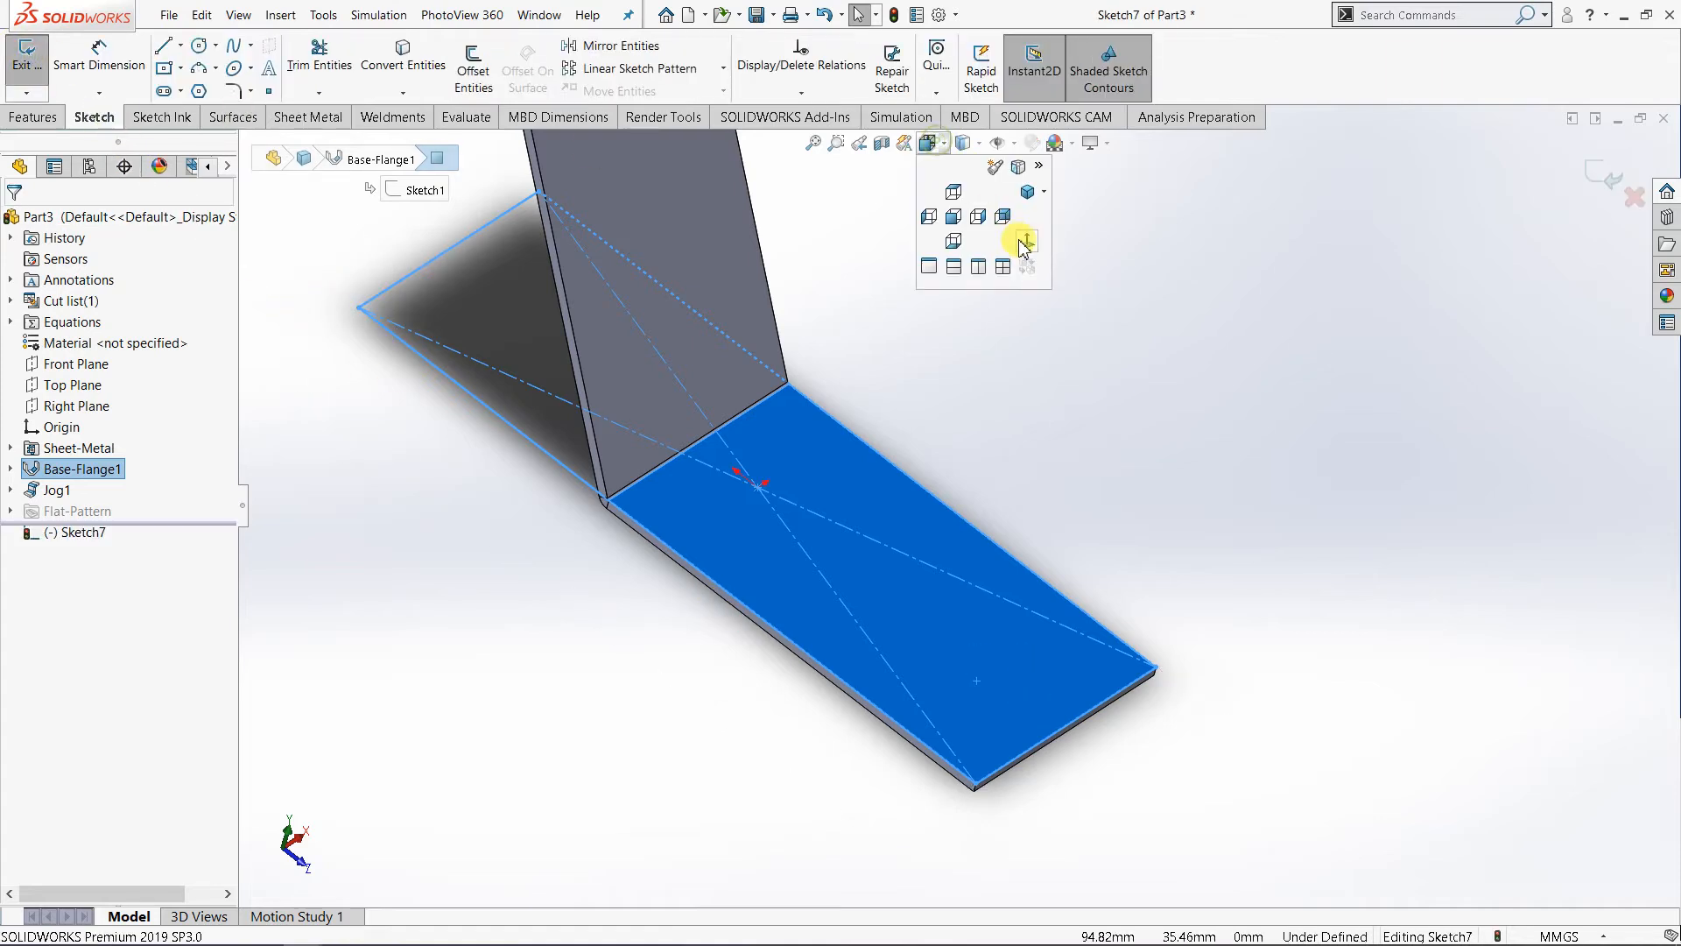
click(1026, 241)
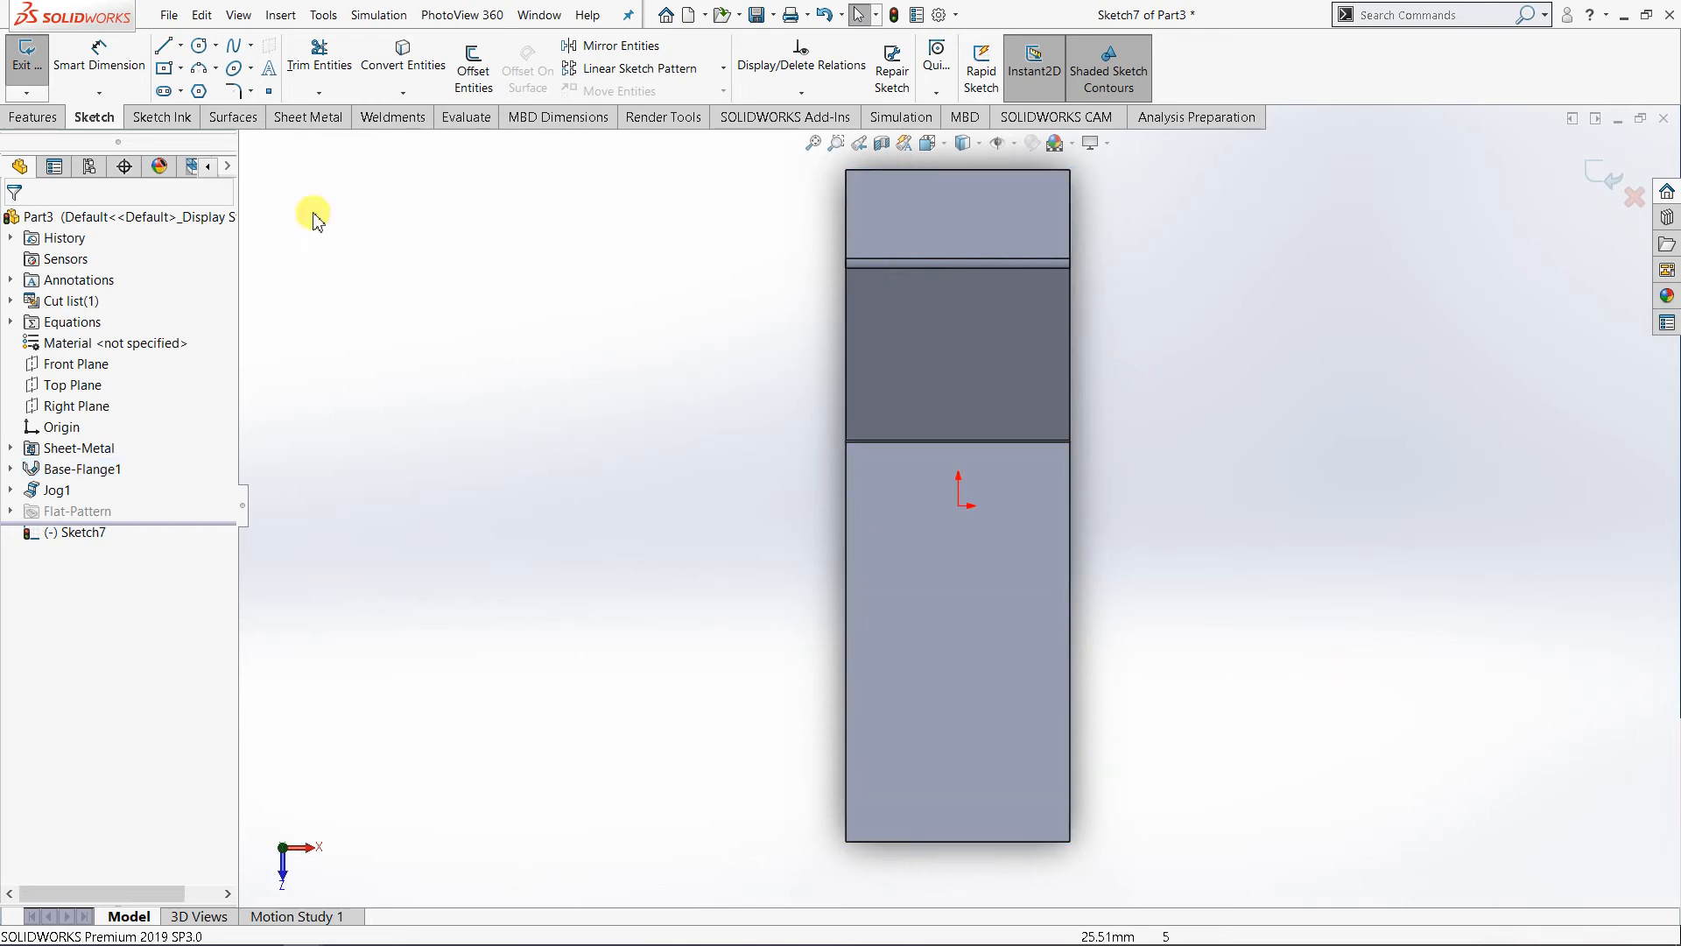
- Sketch a slanted line about 40 mm long on the lower plate, between the jog bend and the free end
click(165, 47)
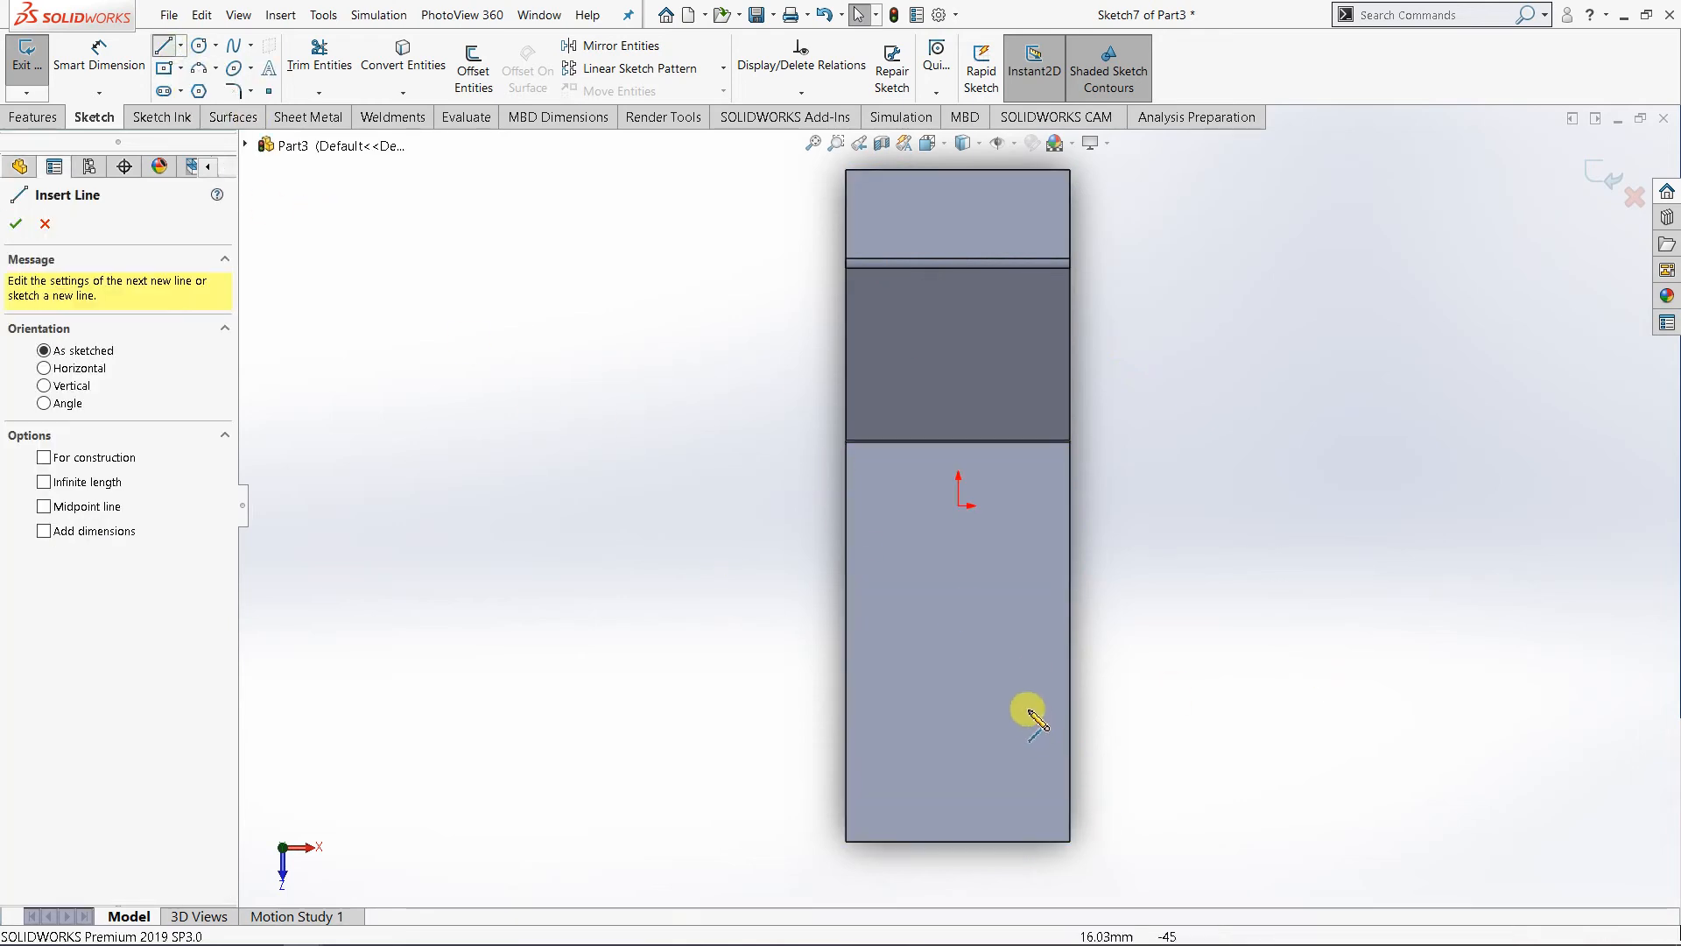
click(1044, 657)
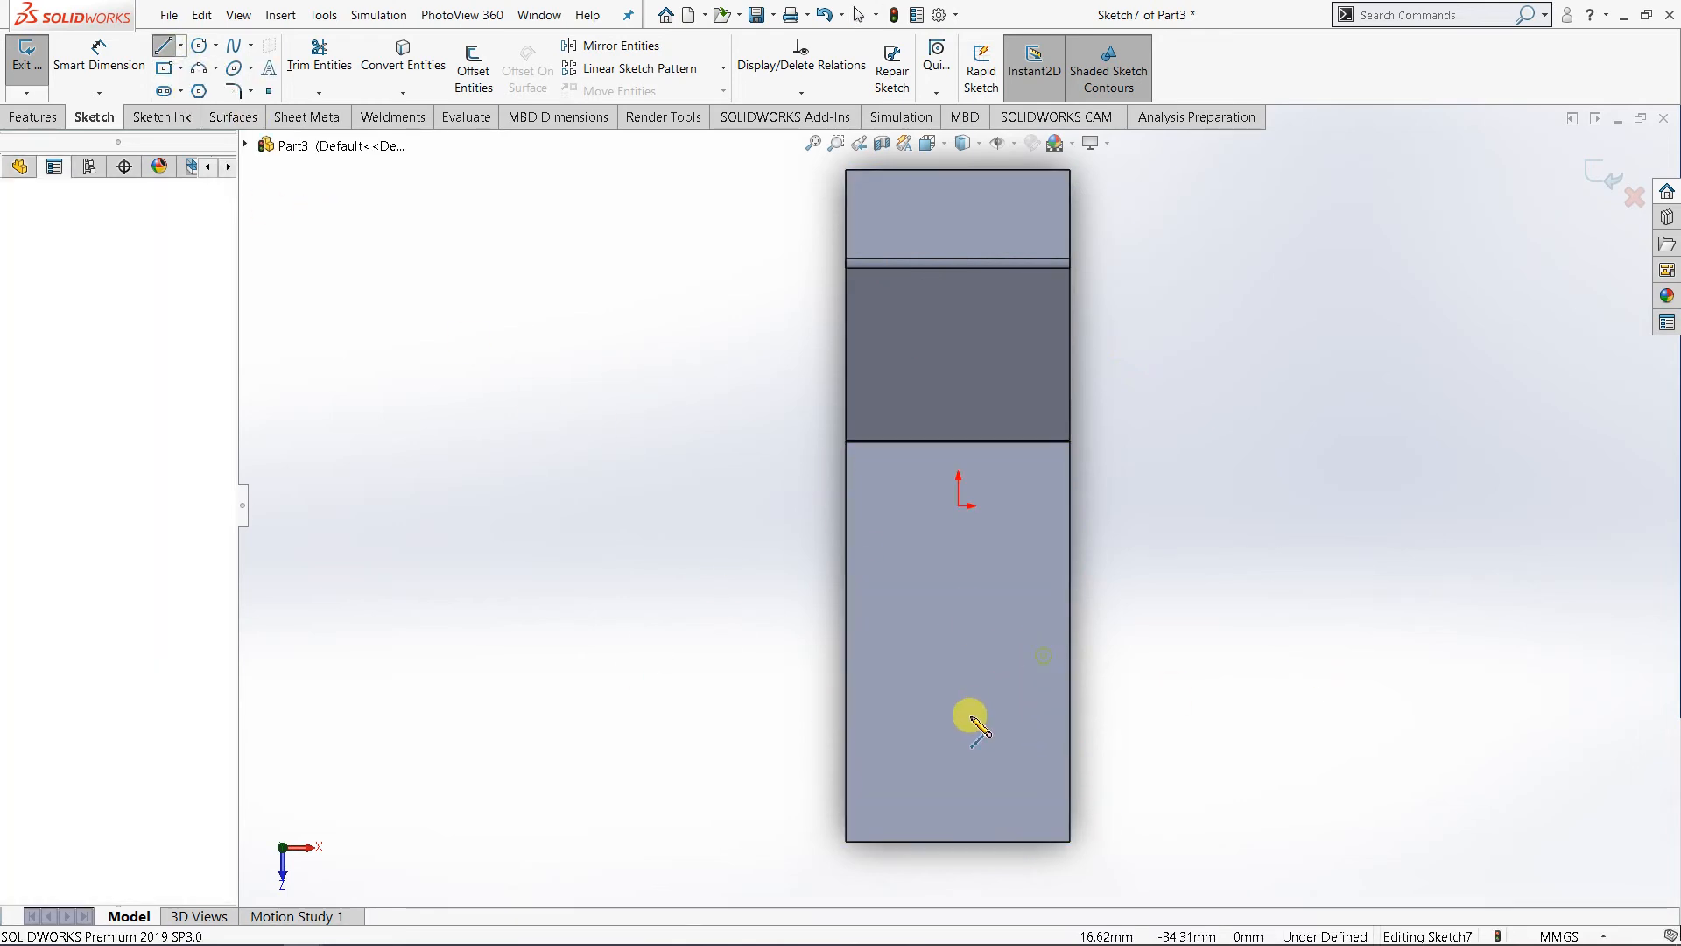
click(896, 753)
right_click(896, 754)
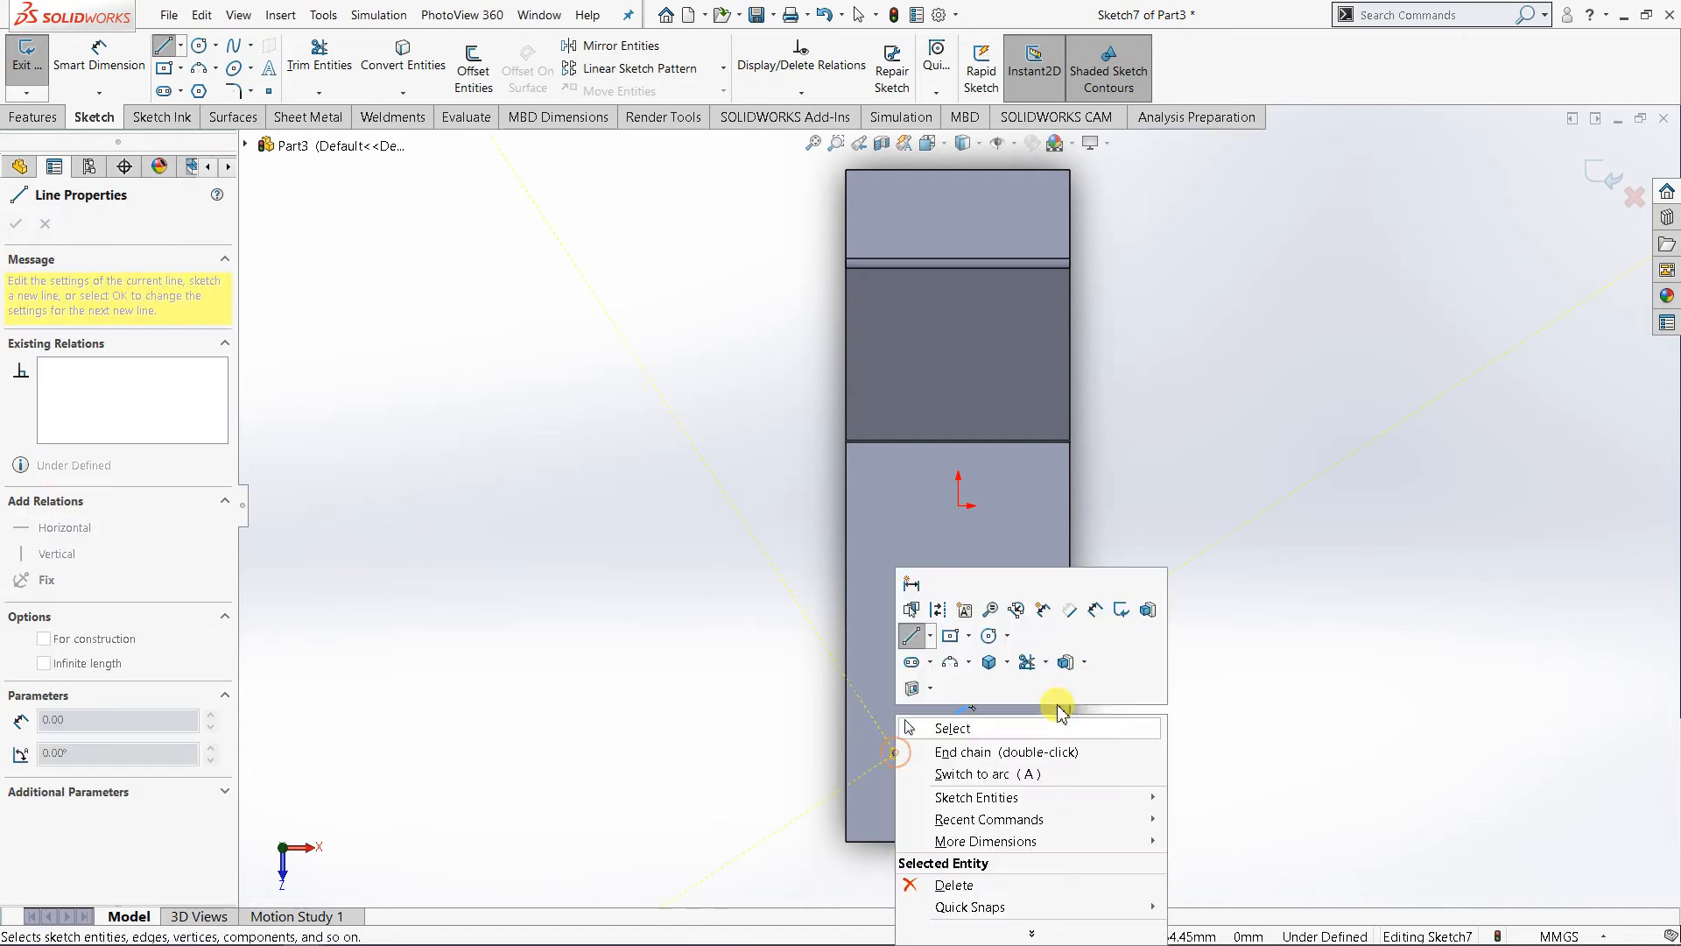
click(1091, 602)
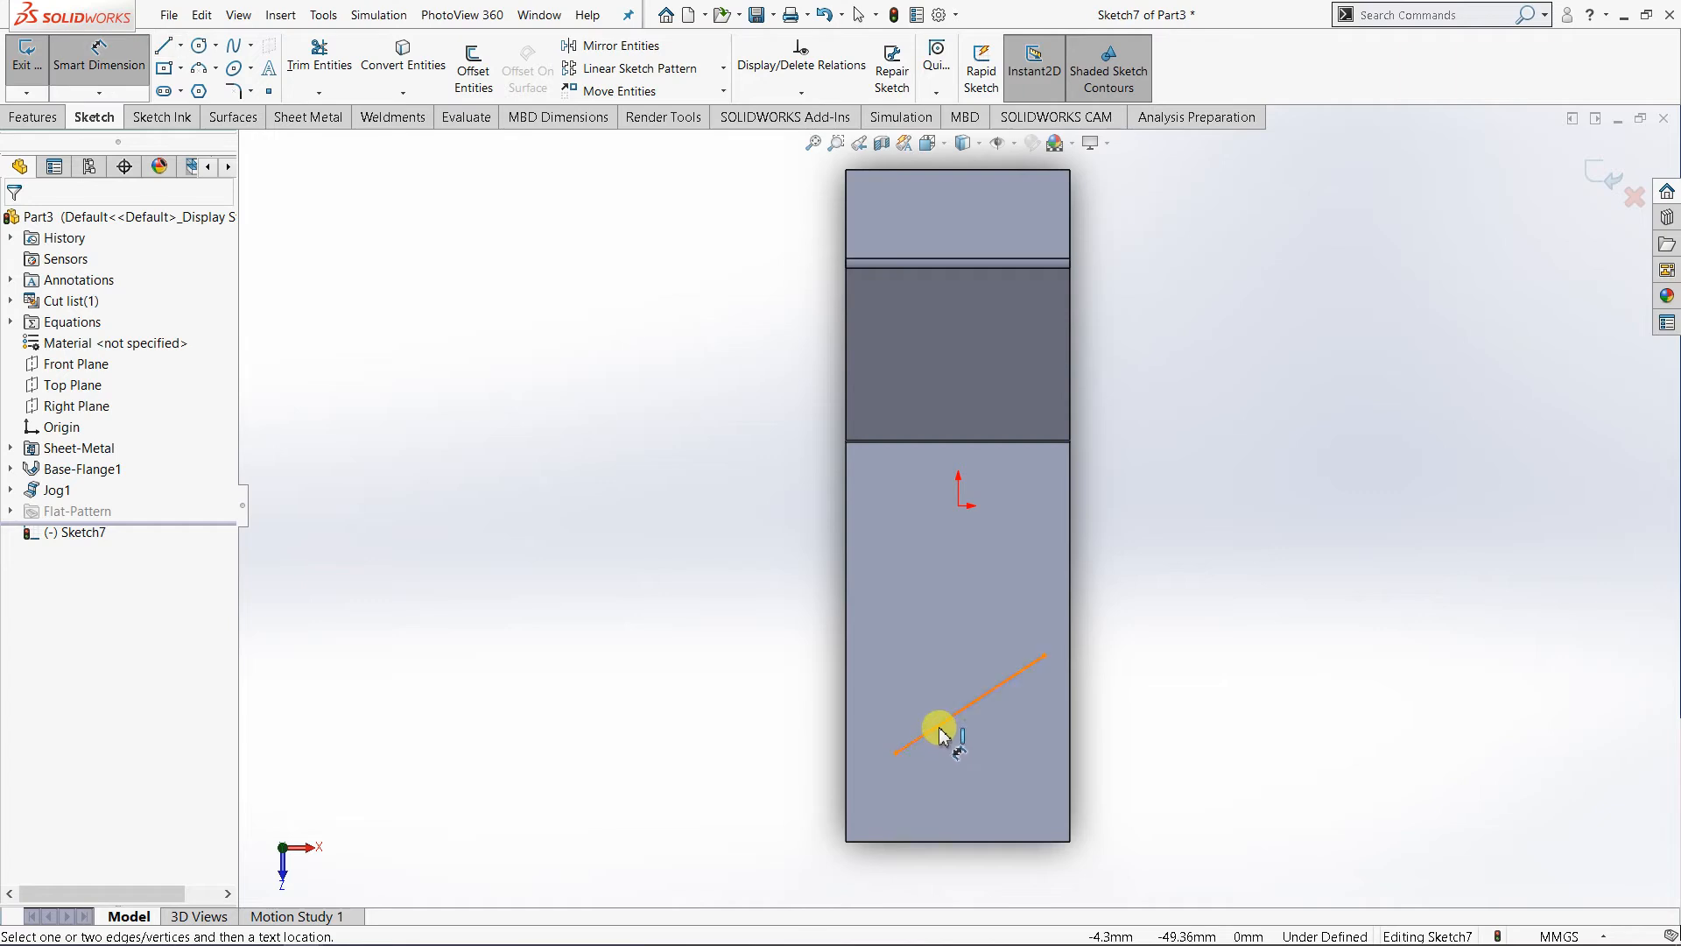
click(939, 727)
click(959, 842)
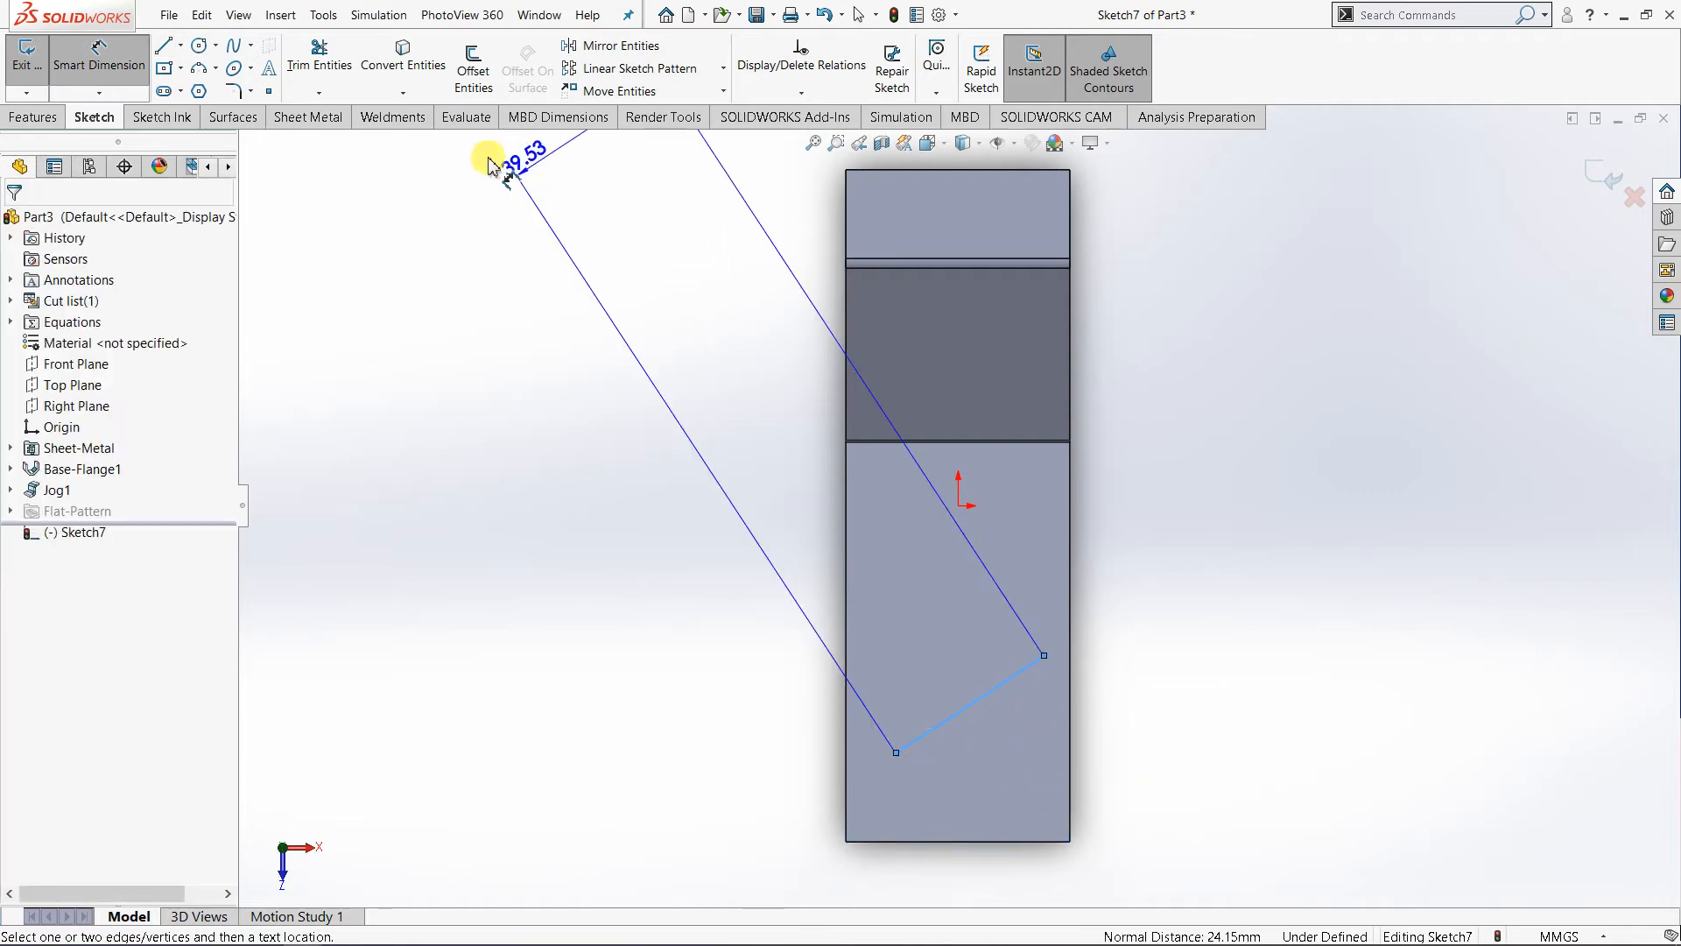
key(Escape)
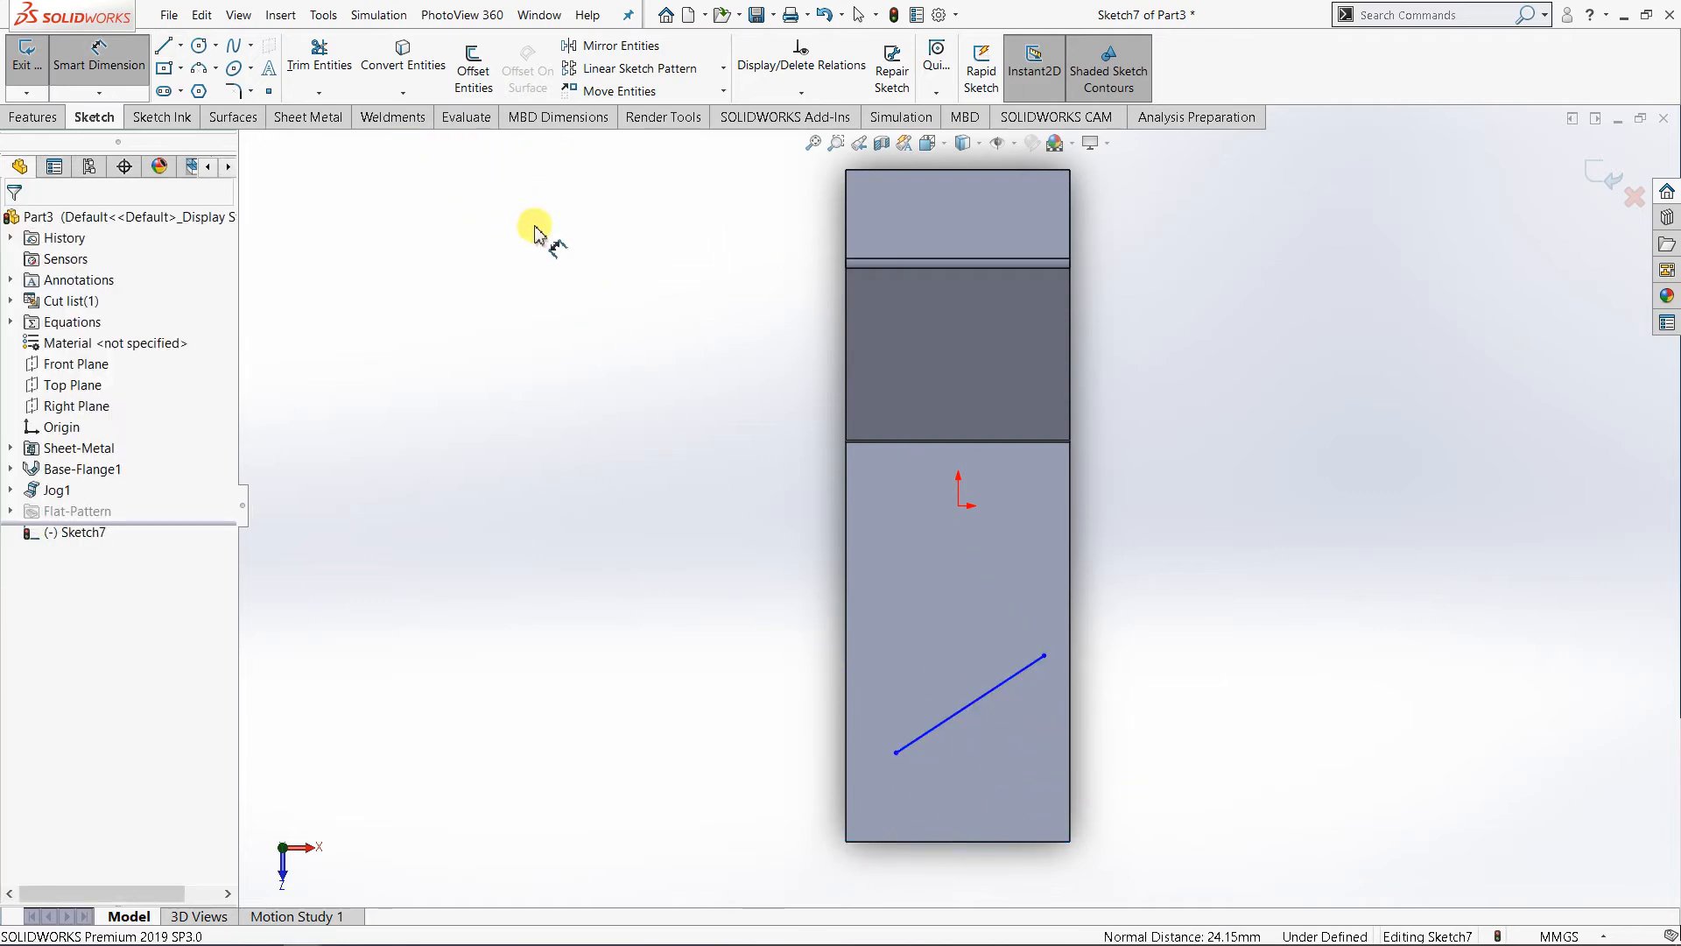
- Dimension the angle between the slanted line and the plate's free end edge at 35 degrees
click(993, 843)
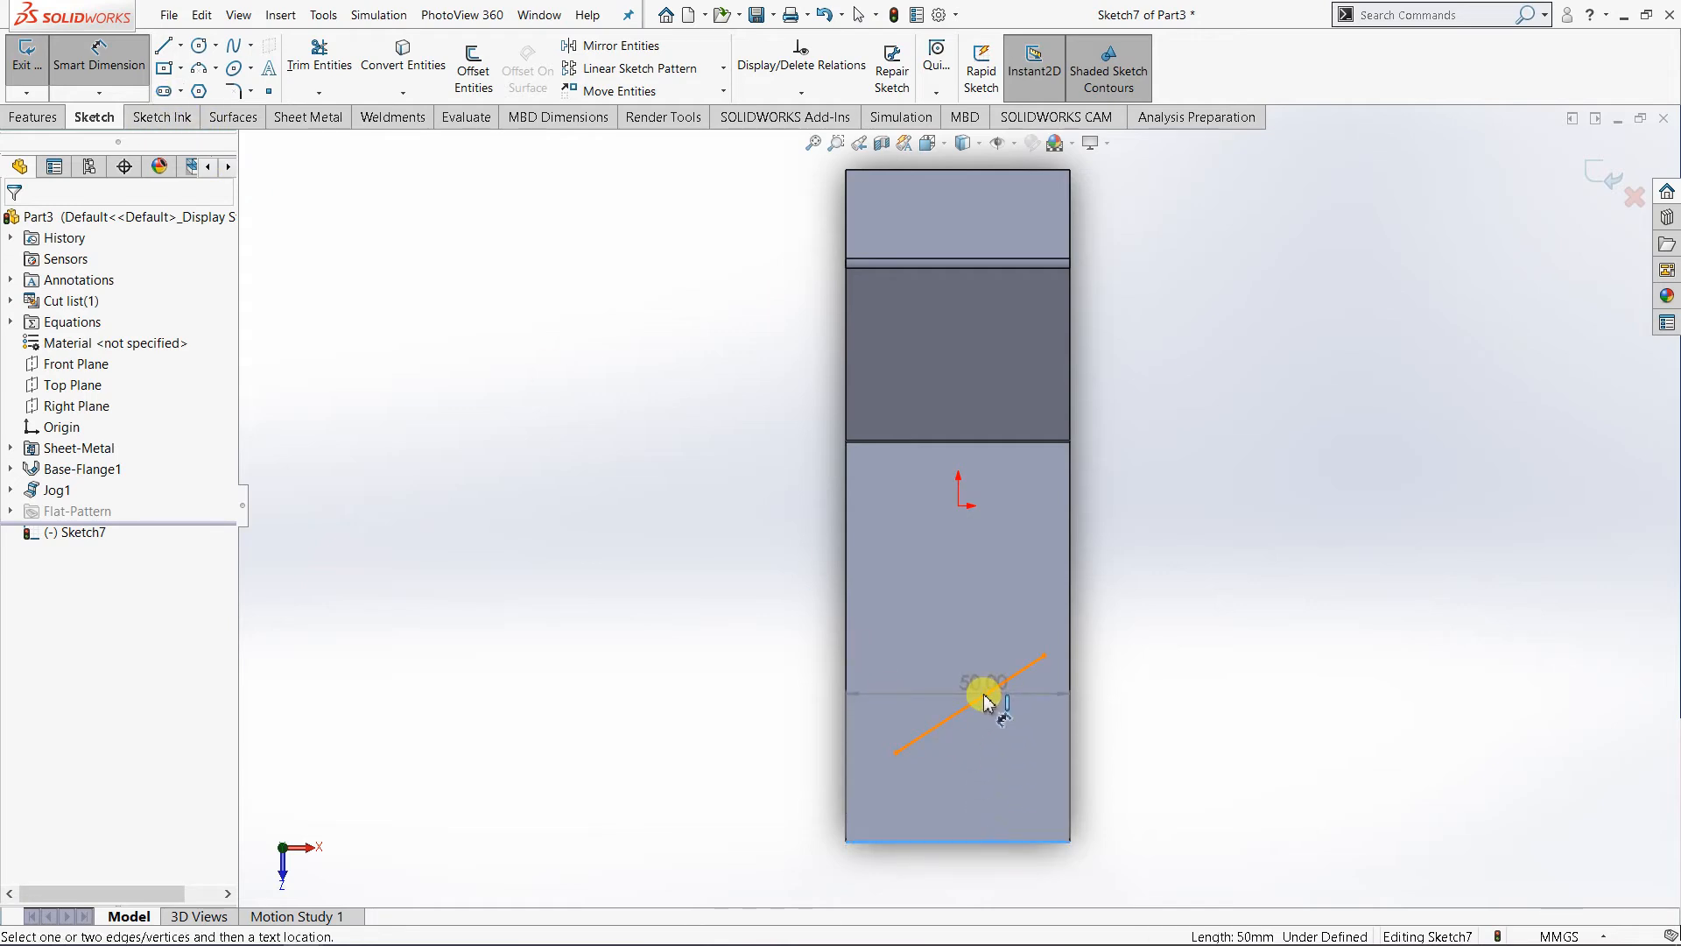
click(985, 698)
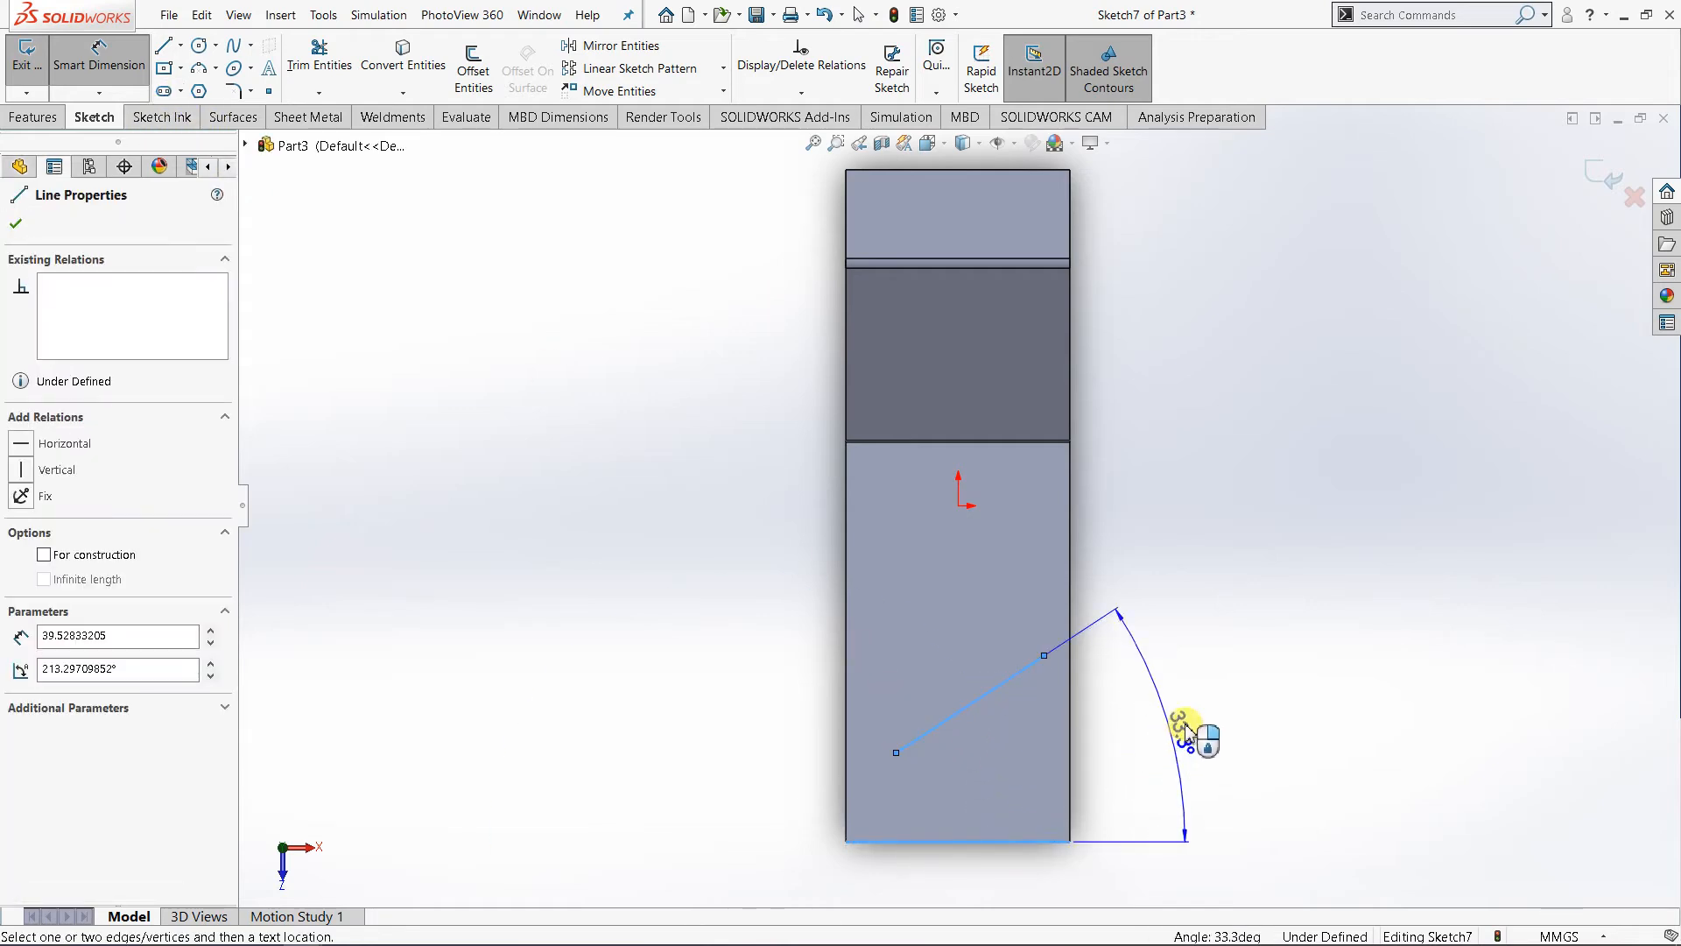
click(1258, 668)
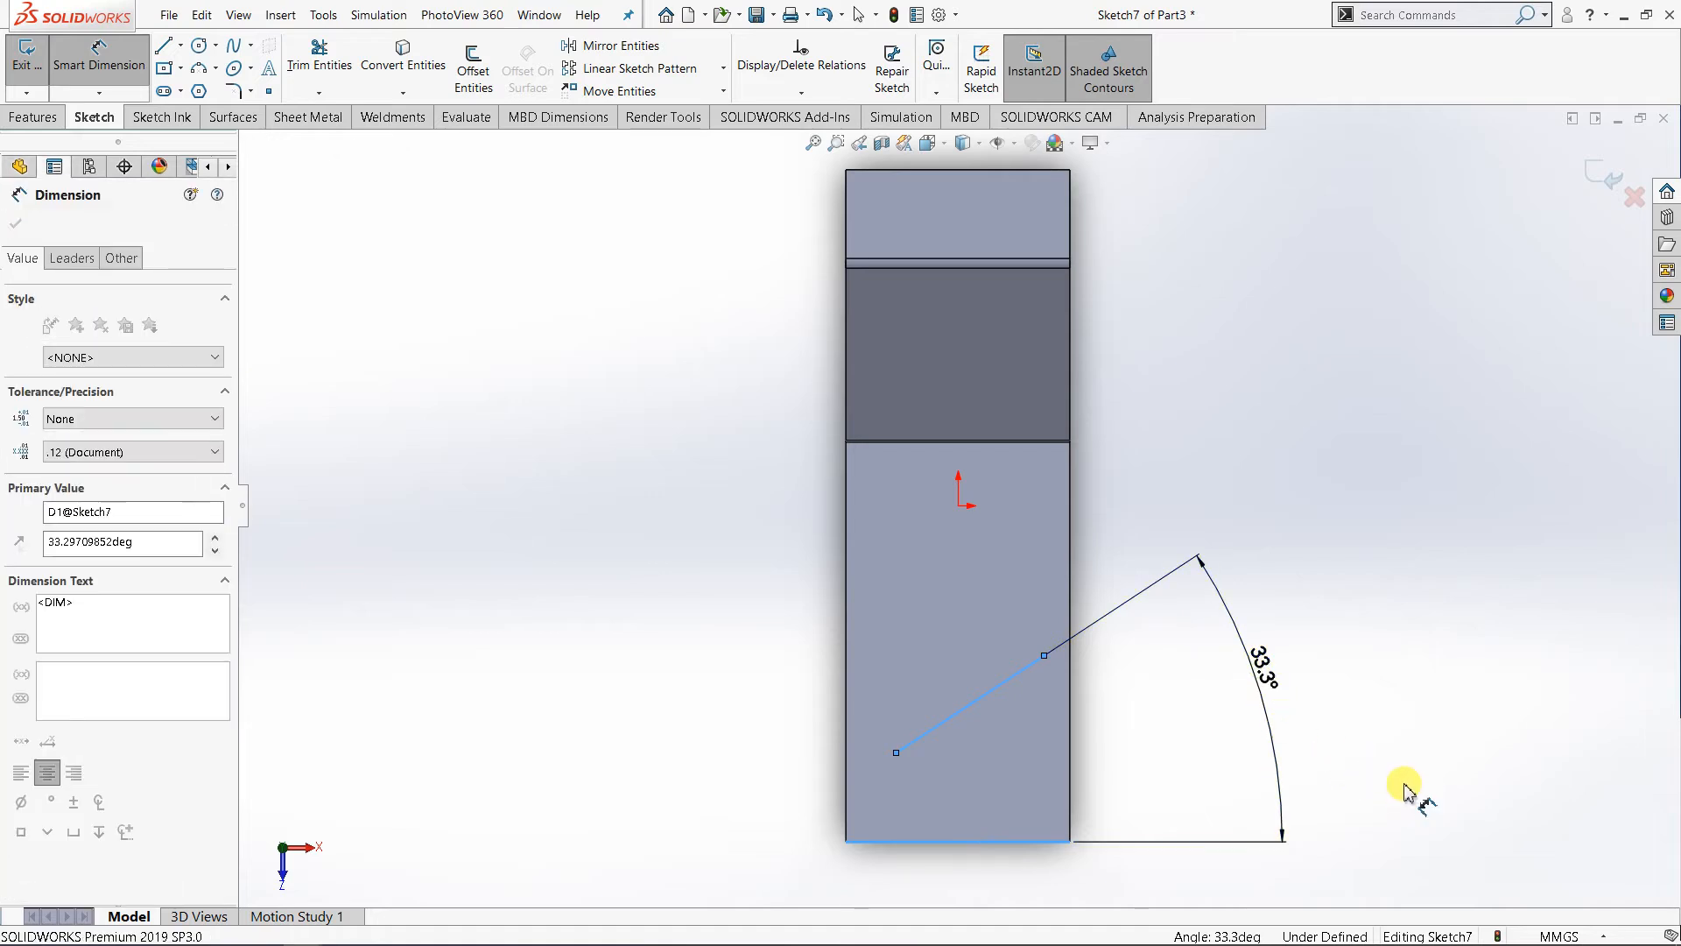
text(35)
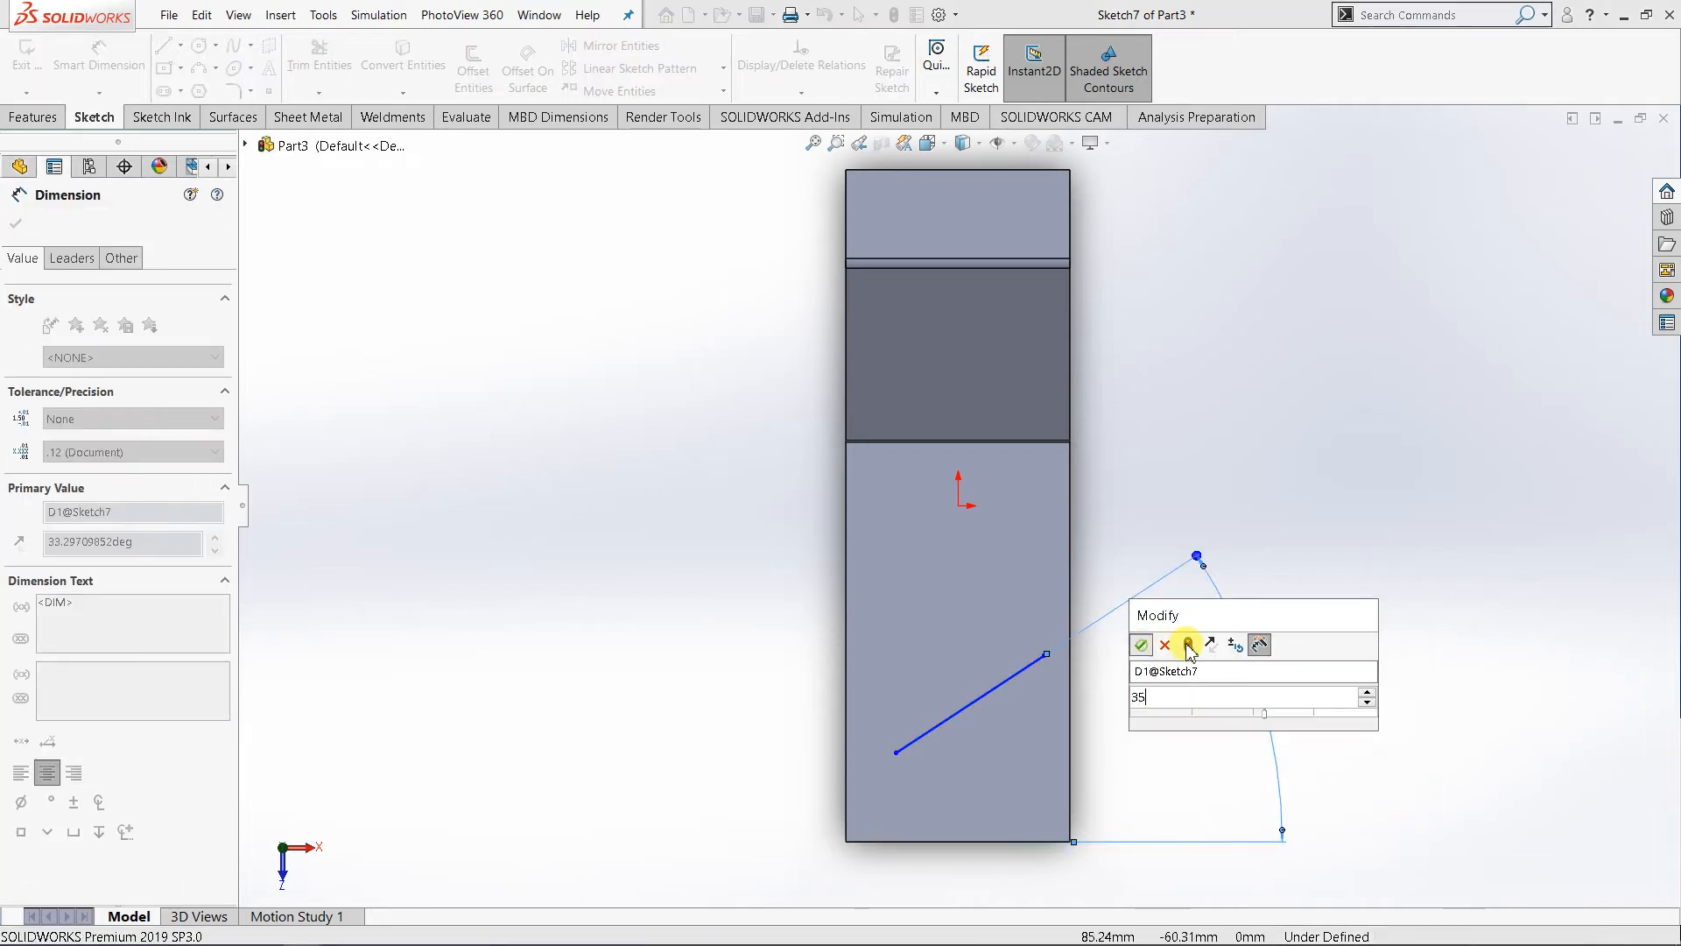
click(1141, 646)
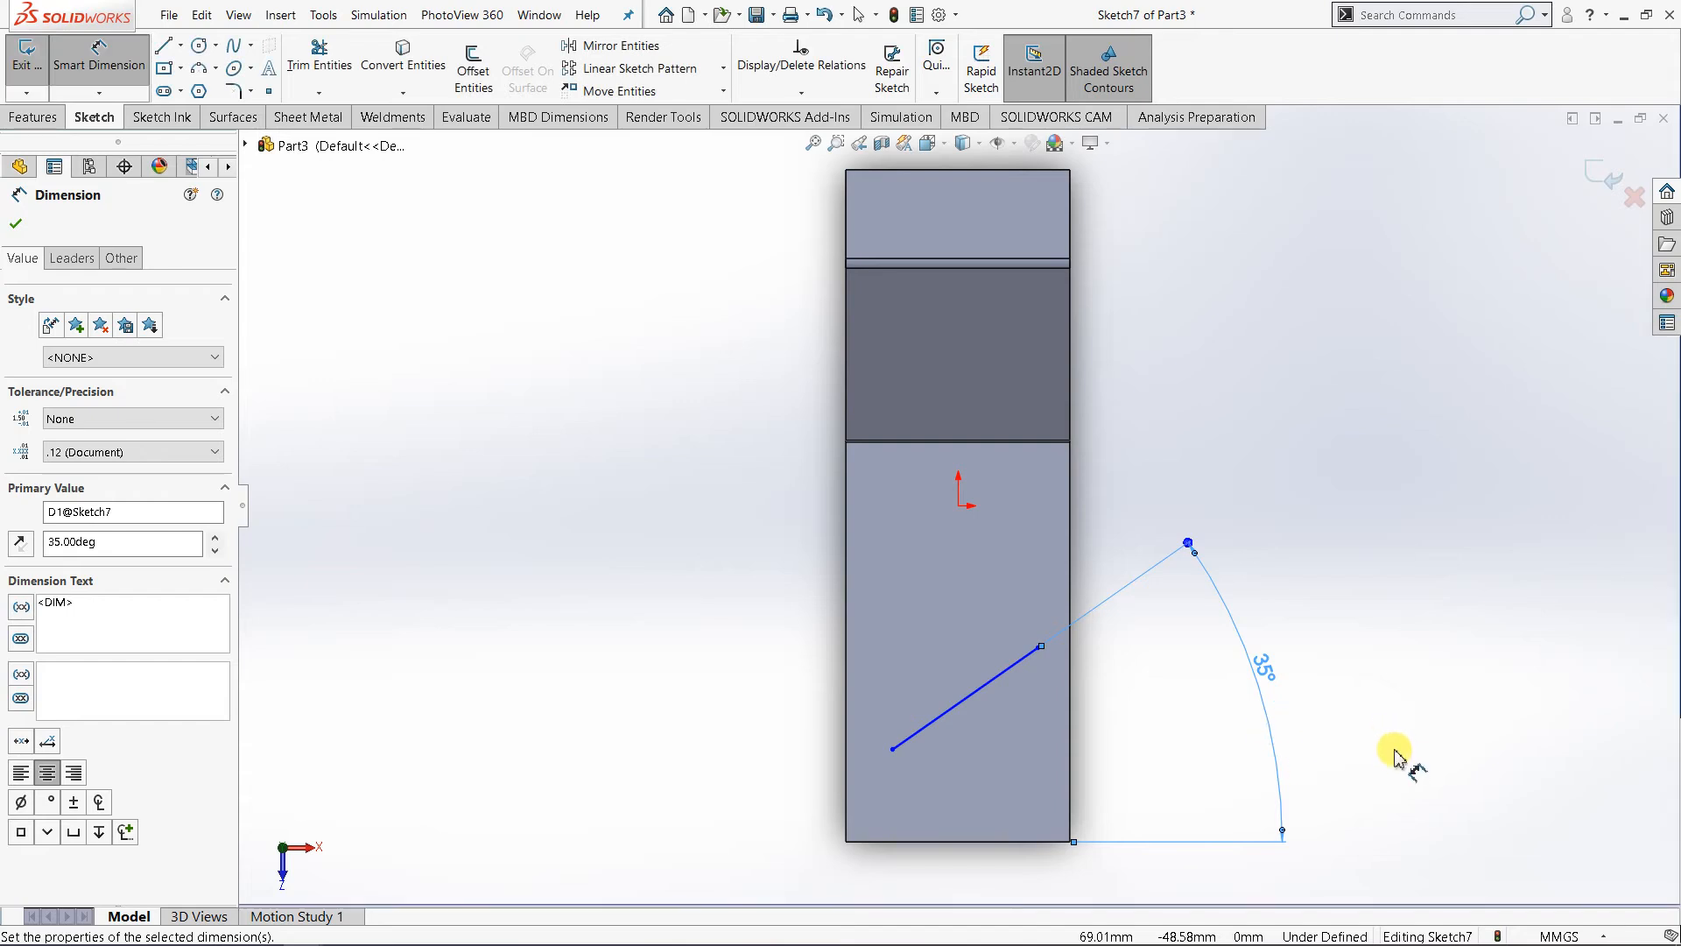
right_click(1320, 738)
click(1362, 775)
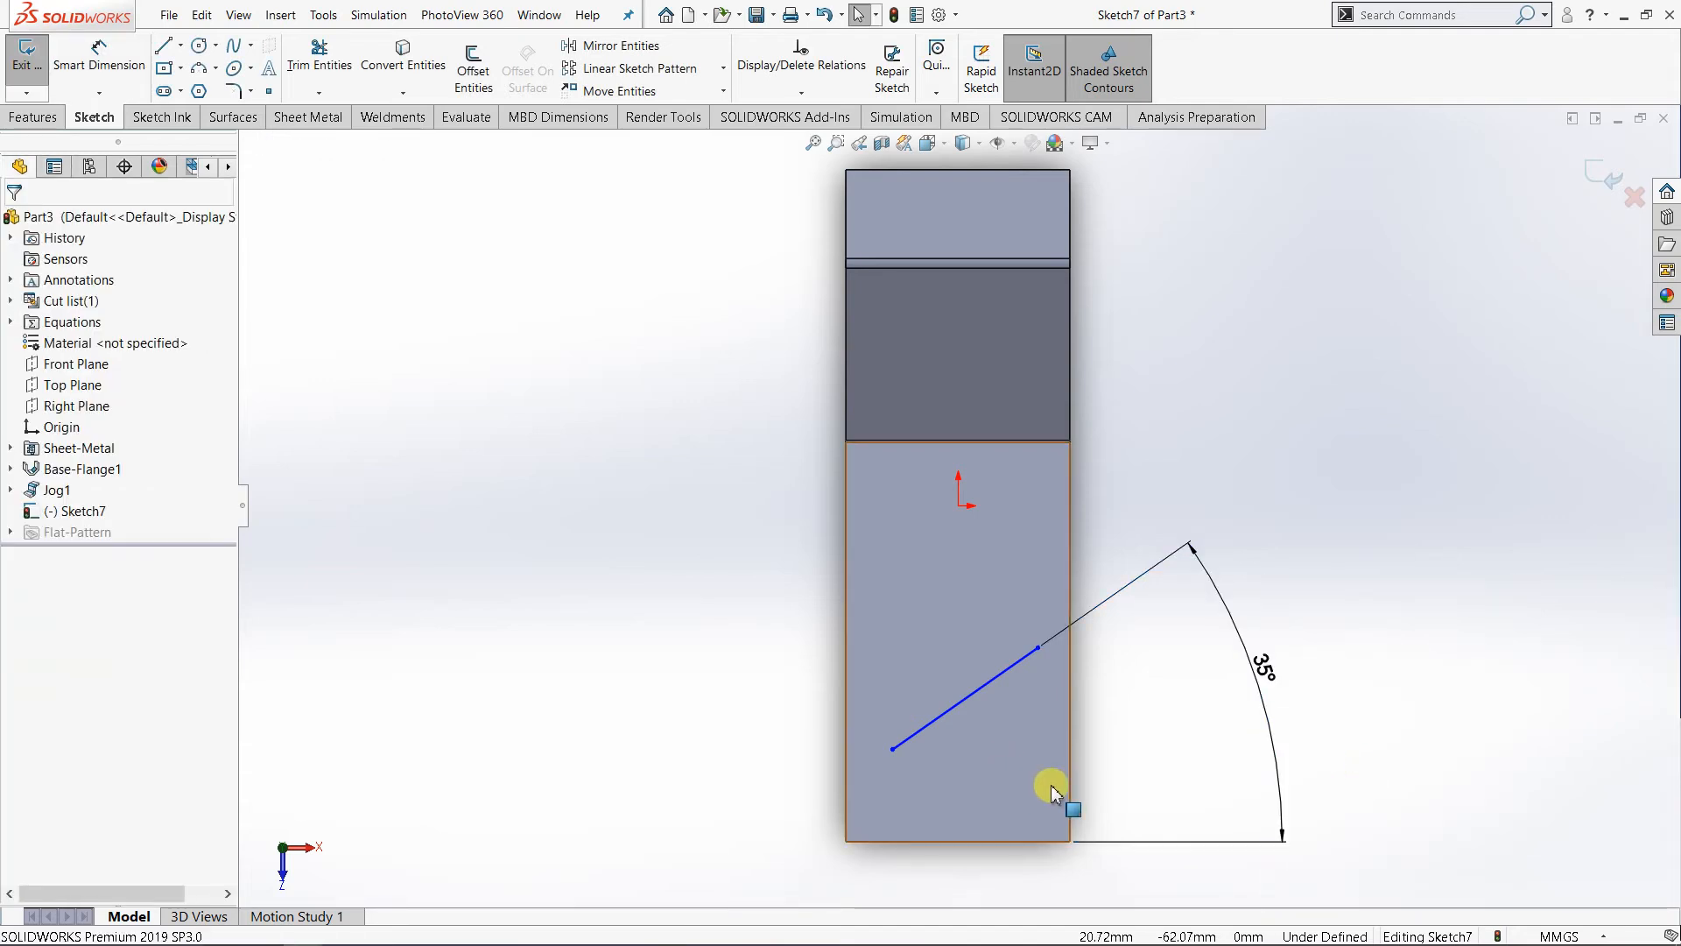
- Start a Jog from the slanted sketch line with the lower plate's upper face as the fixed face
mouse_move(1054, 780)
middle_down()
mouse_move(1048, 589)
mouse_move(1088, 578)
middle_up()
mouse_move(1049, 758)
middle_down()
mouse_move(1099, 769)
mouse_move(1145, 829)
mouse_move(1066, 732)
mouse_move(1158, 806)
mouse_move(1114, 799)
middle_up()
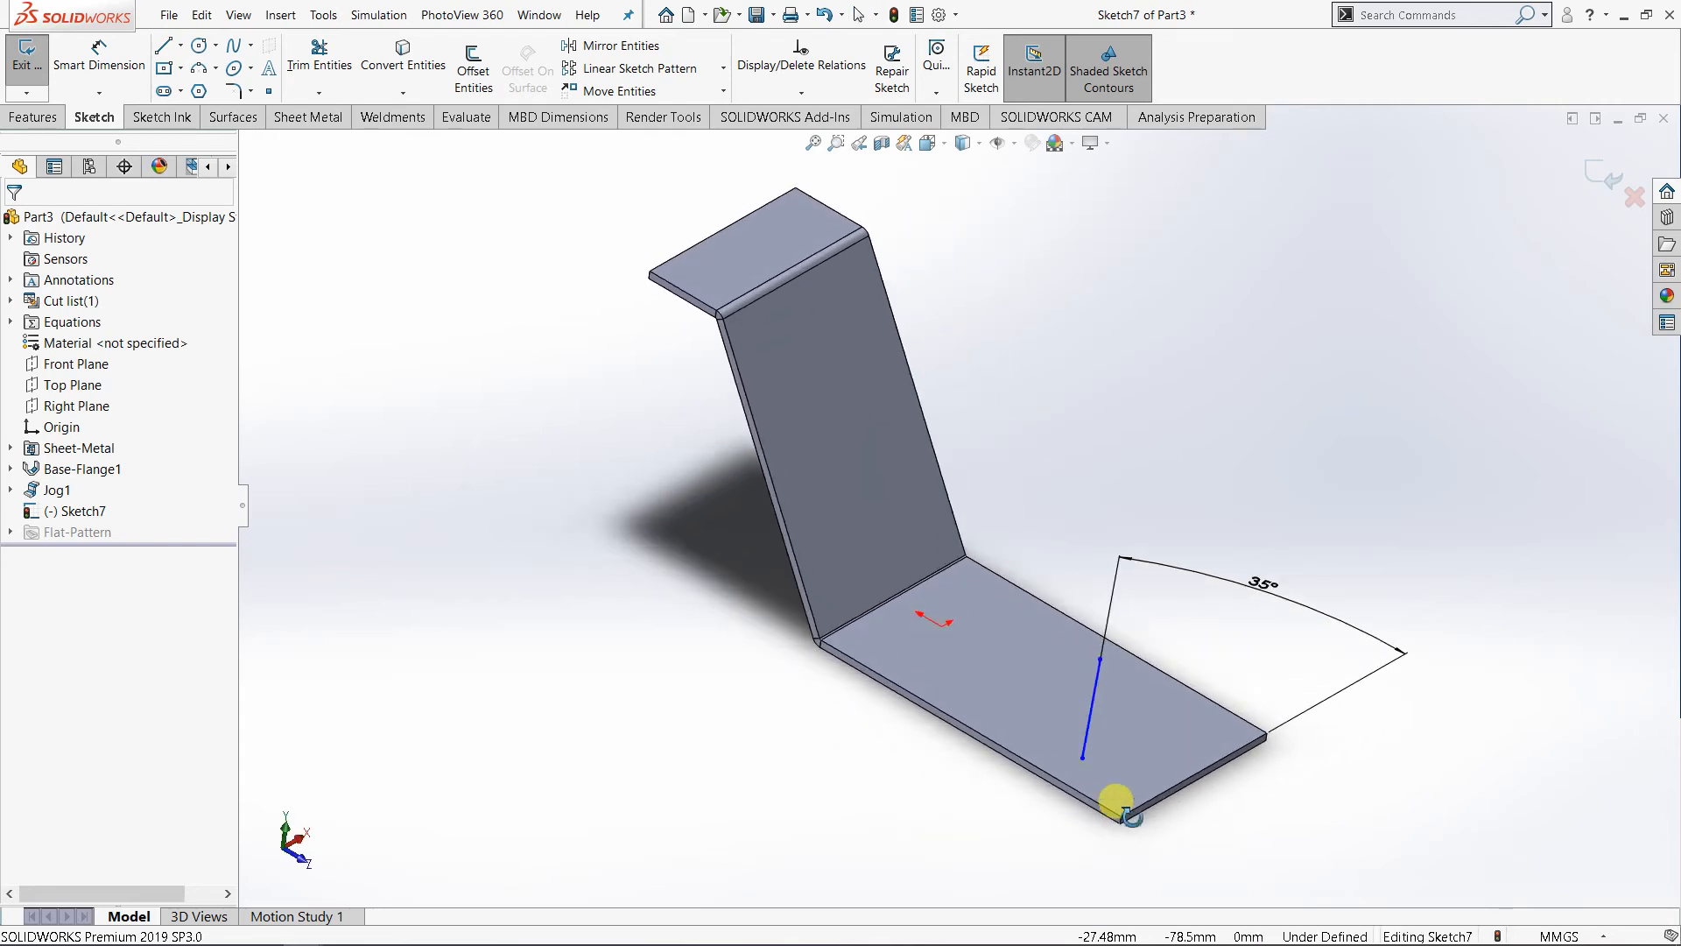
scroll(1240, 781, down, 1)
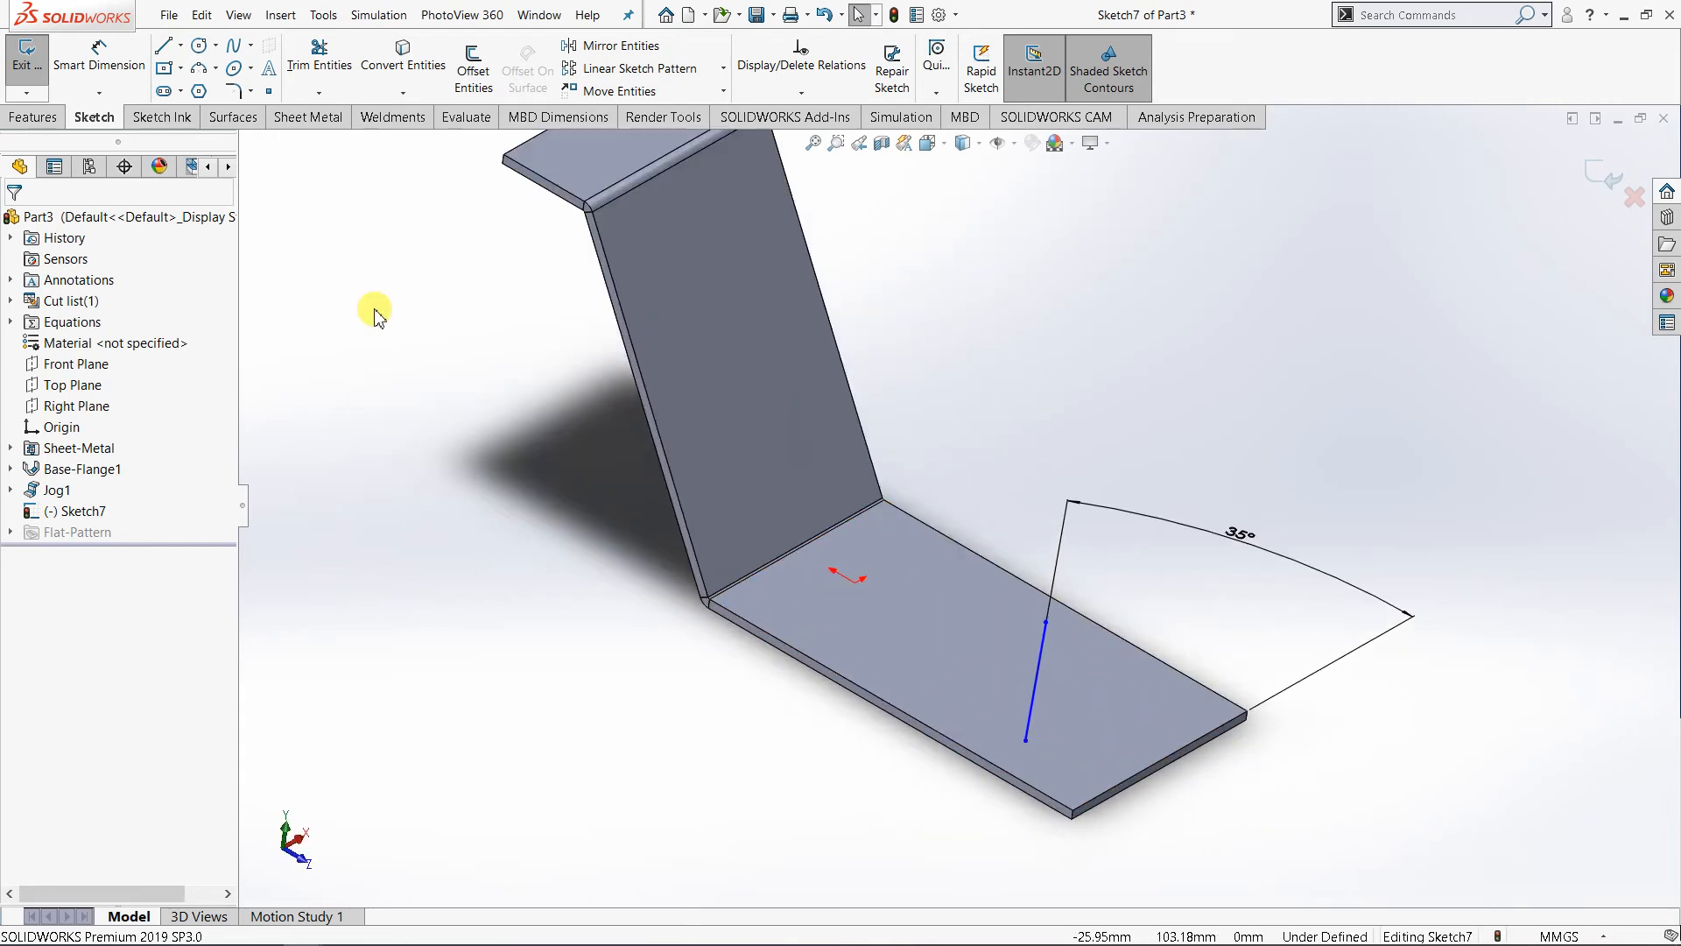
click(306, 120)
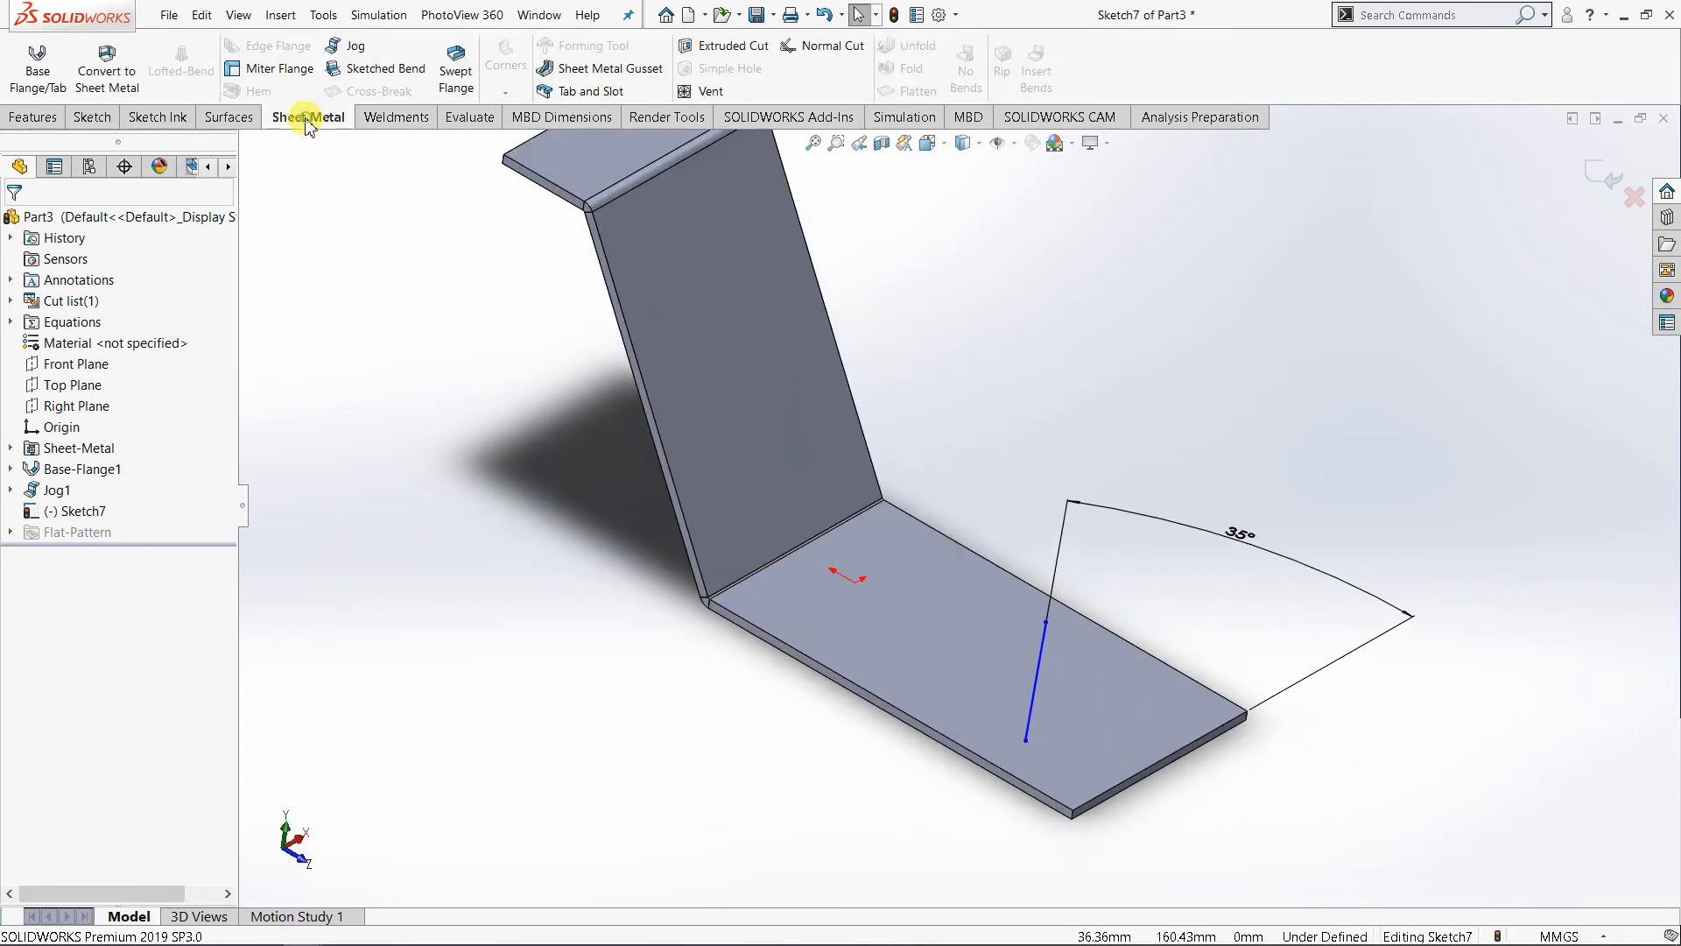
click(361, 51)
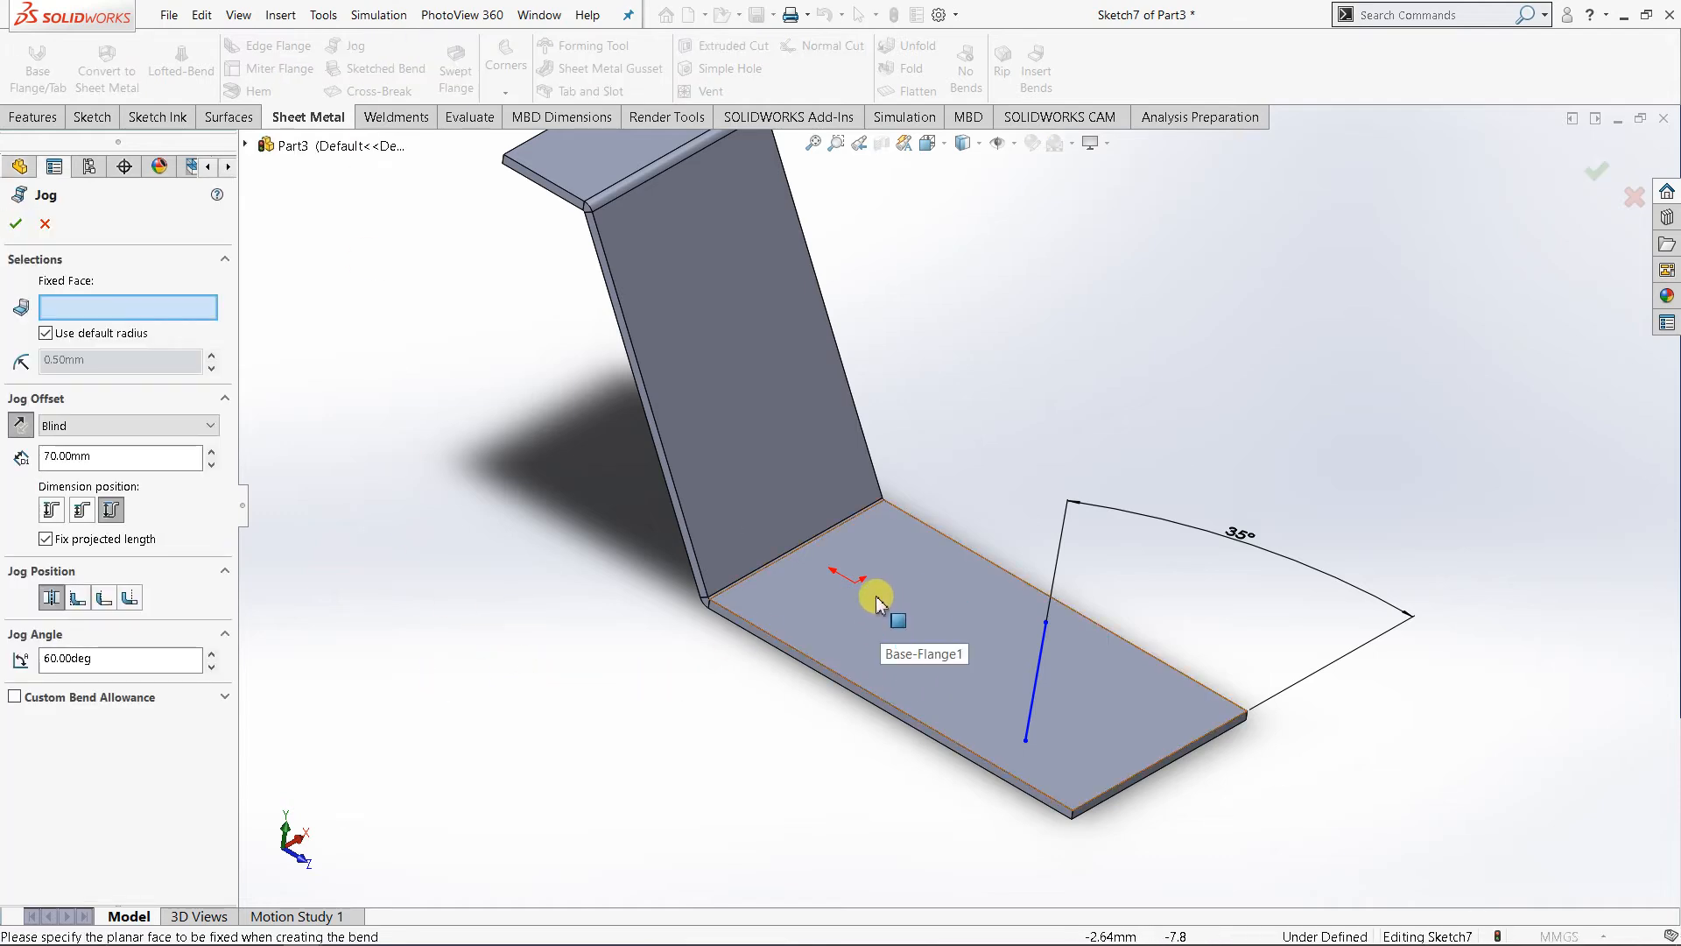
click(918, 625)
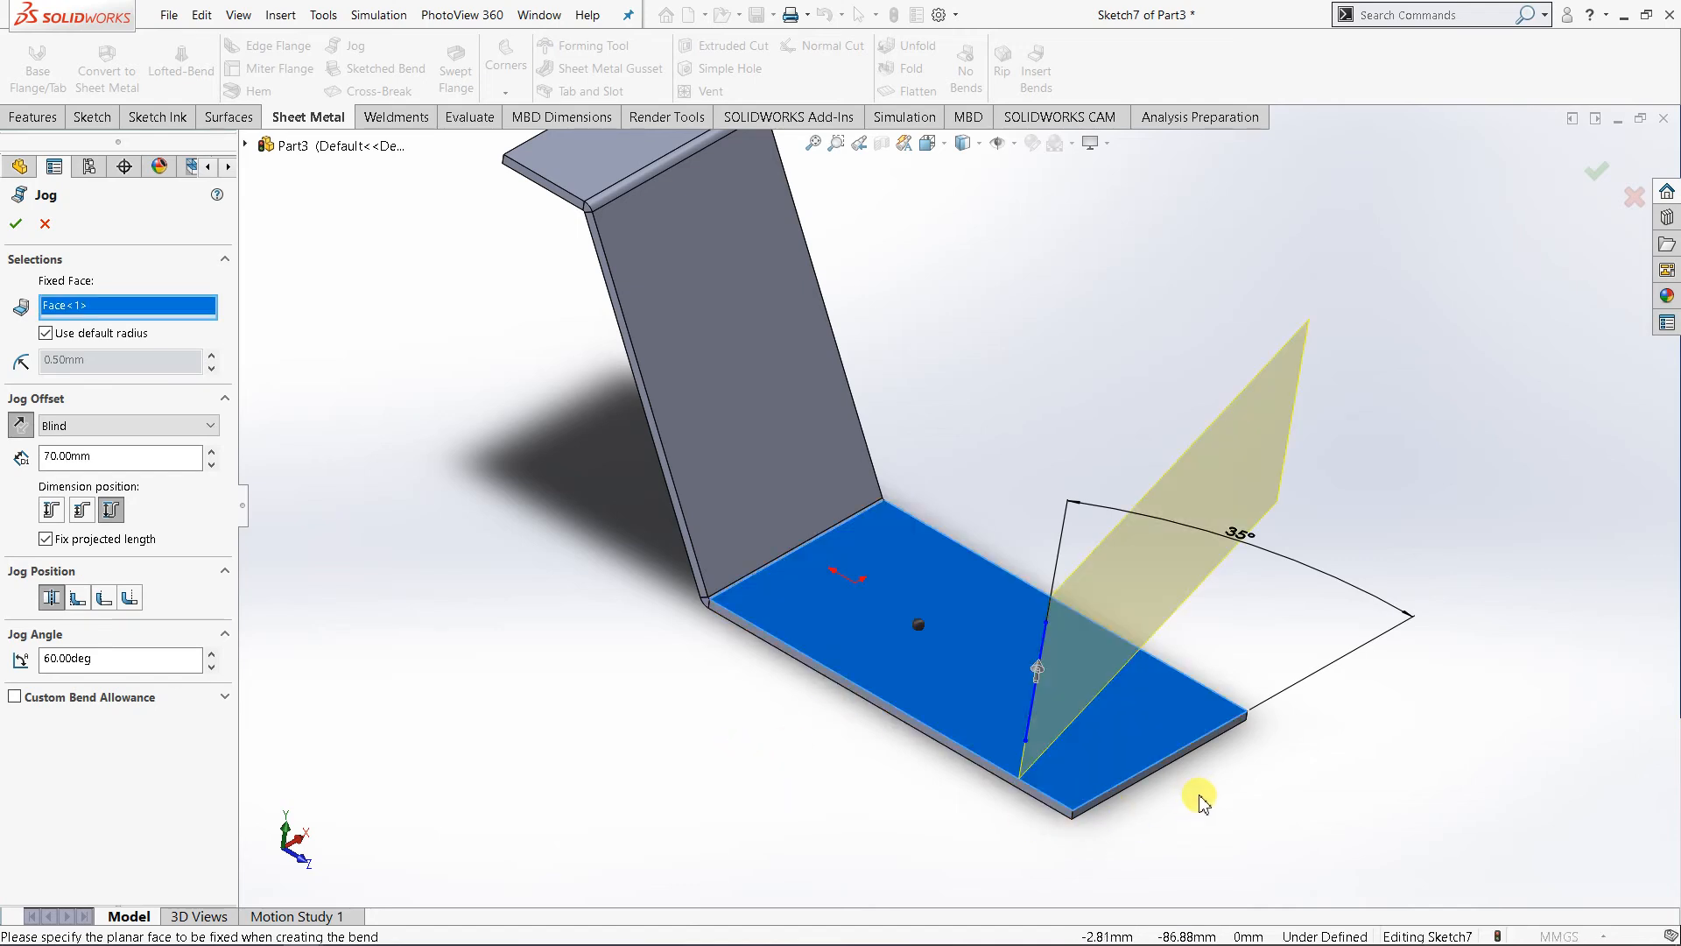
- Set the jog offset to 60 mm and the jog angle to 90 degrees
middle_drag(1201, 800, 1174, 642)
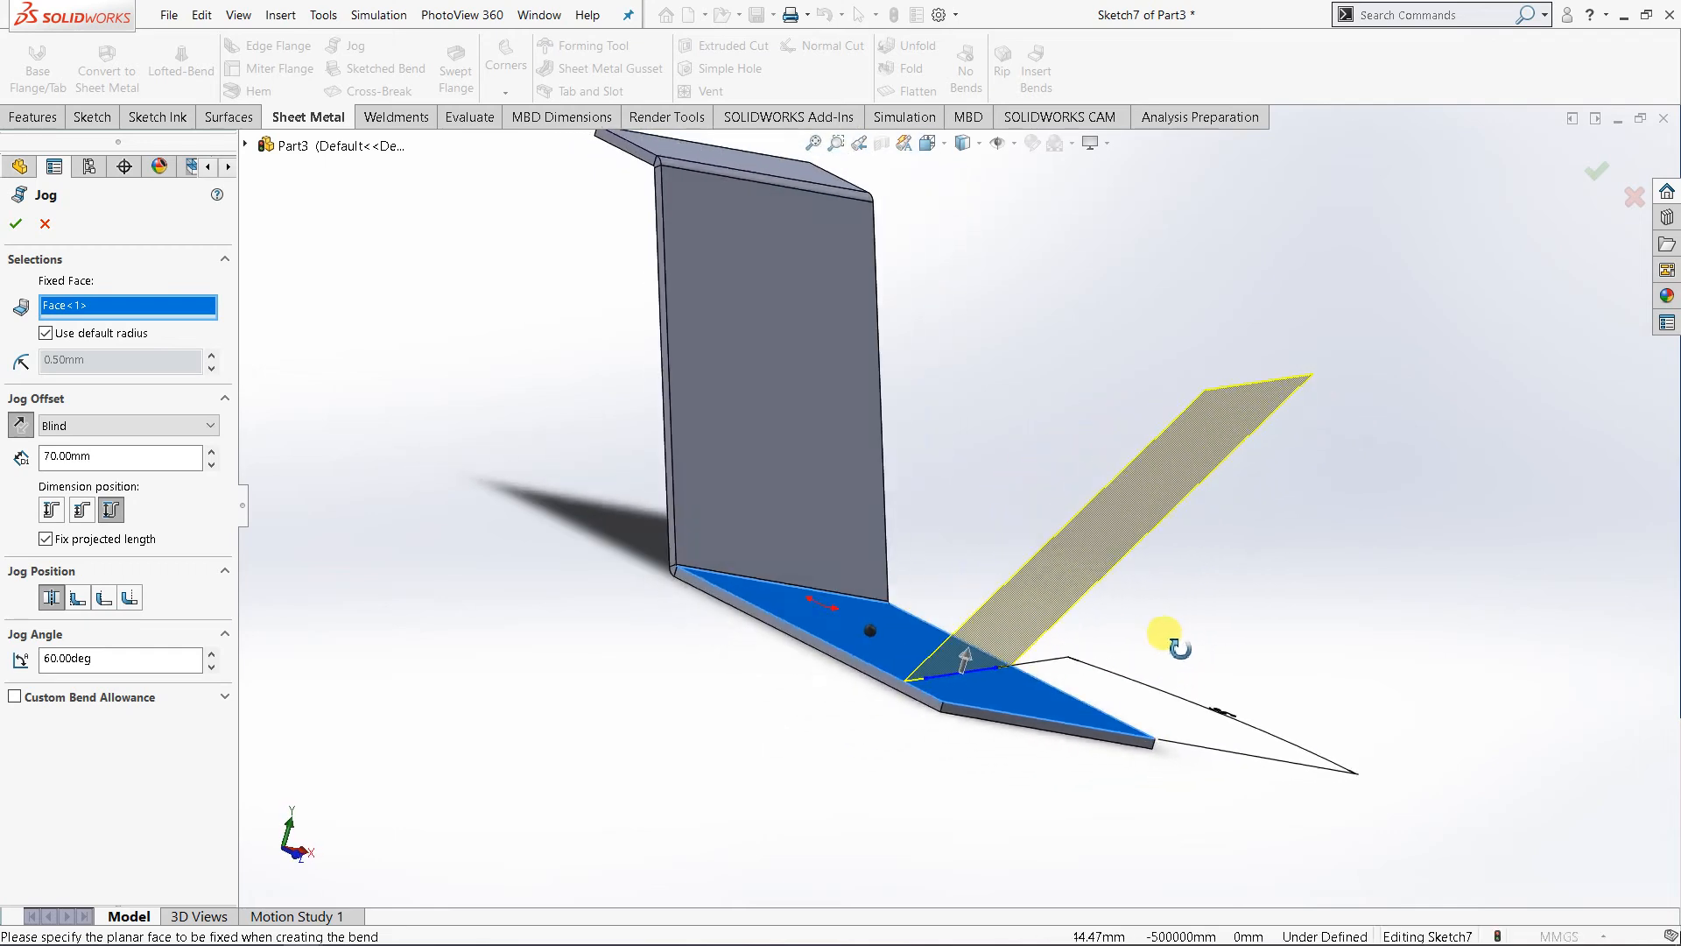
click(211, 463)
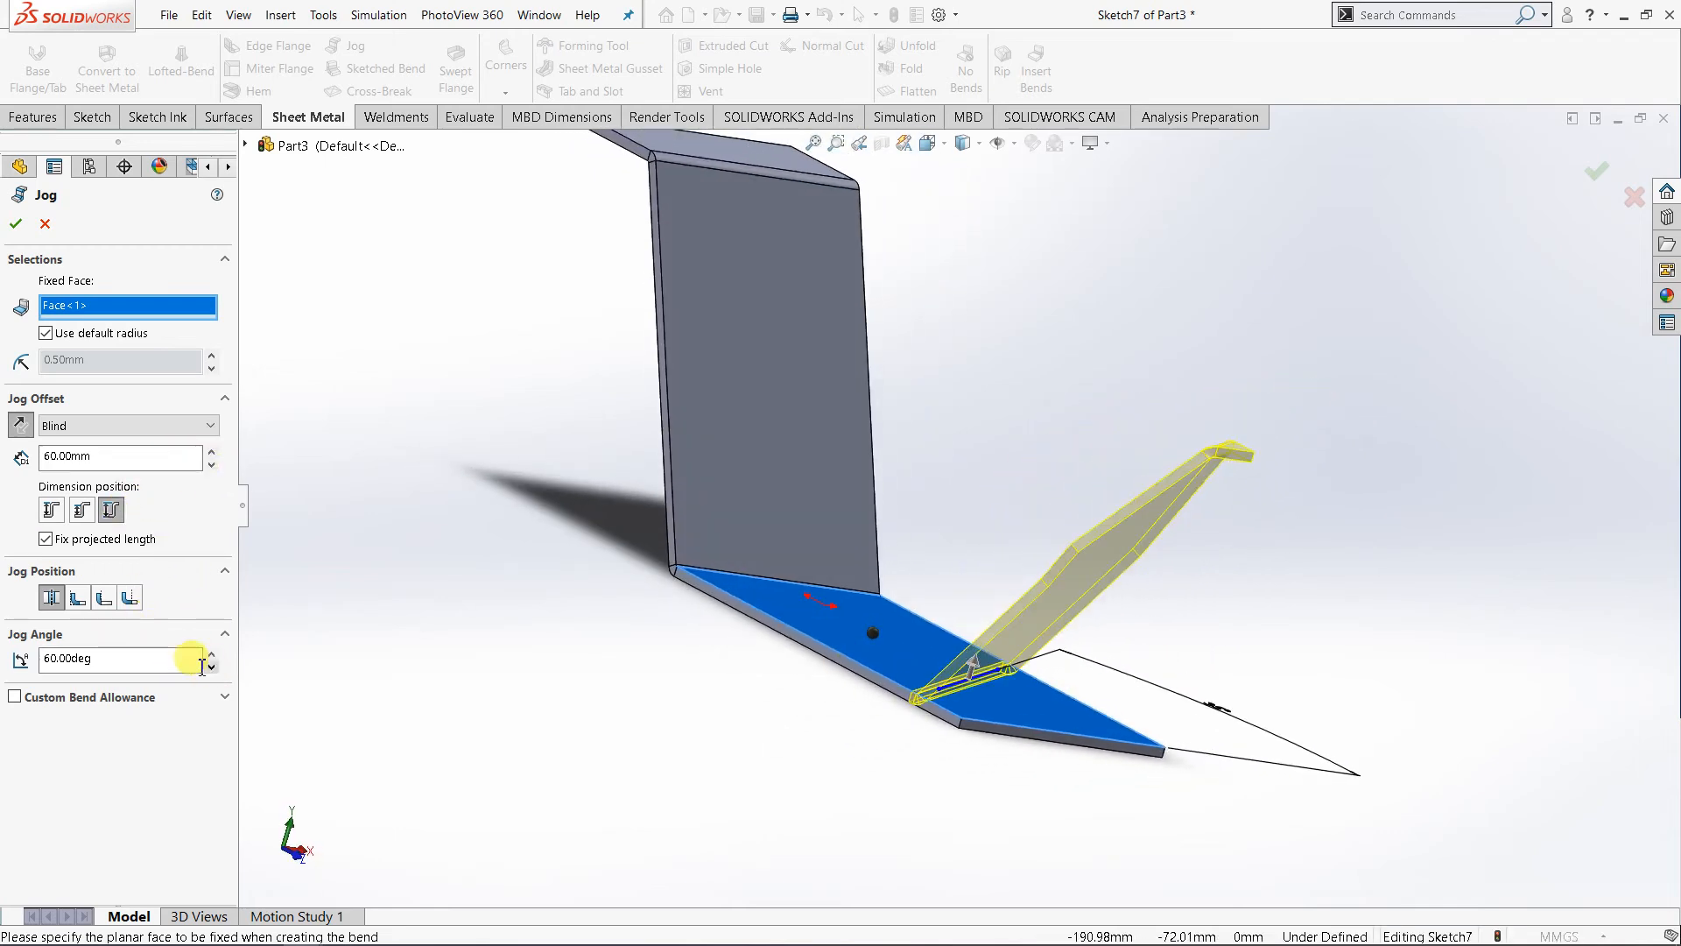
text(90)
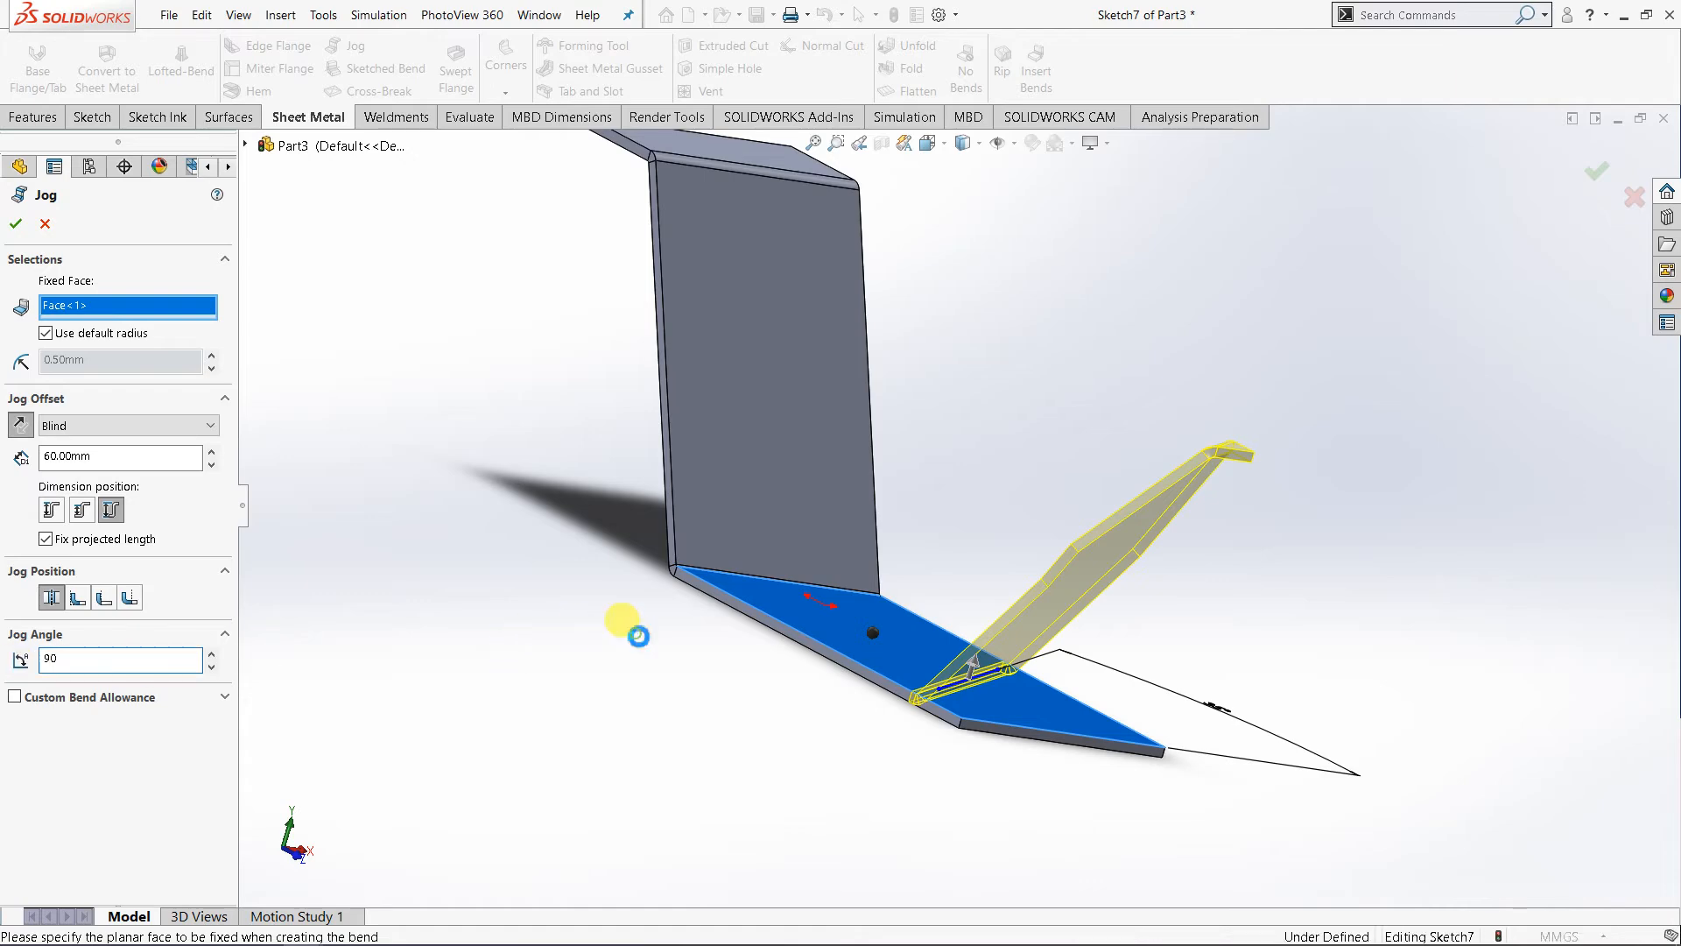
- Examine from several sides how the slanted jog preview sits on the lower plate
middle_drag(918, 714, 931, 749)
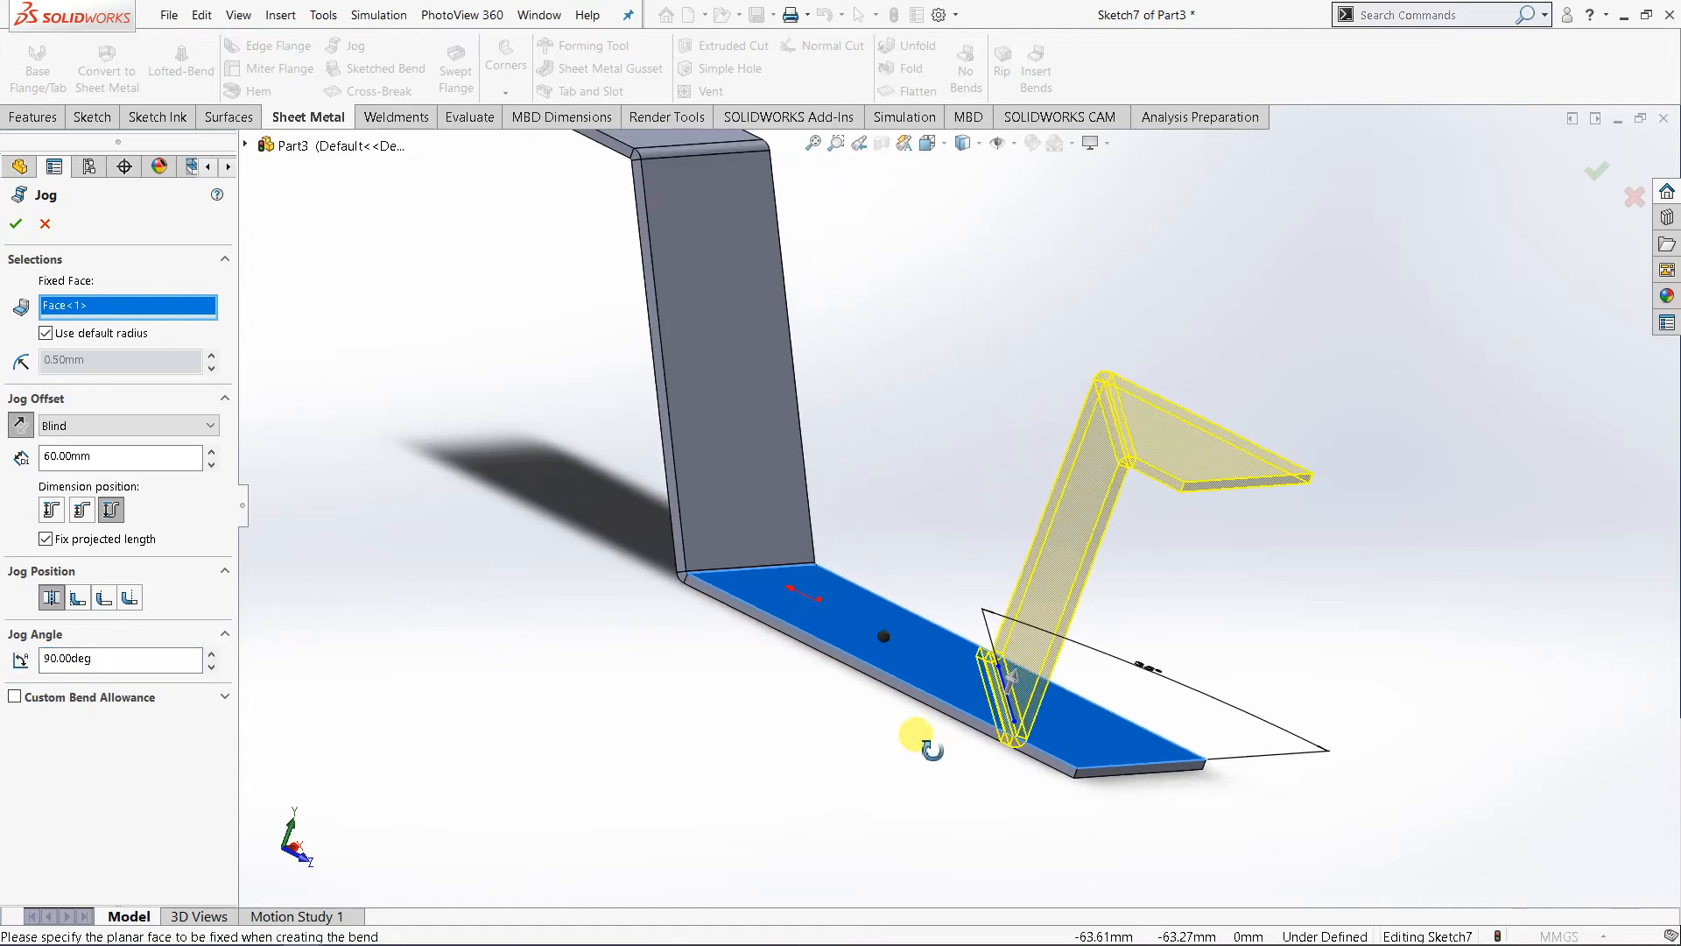
middle_drag(1096, 831, 1056, 878)
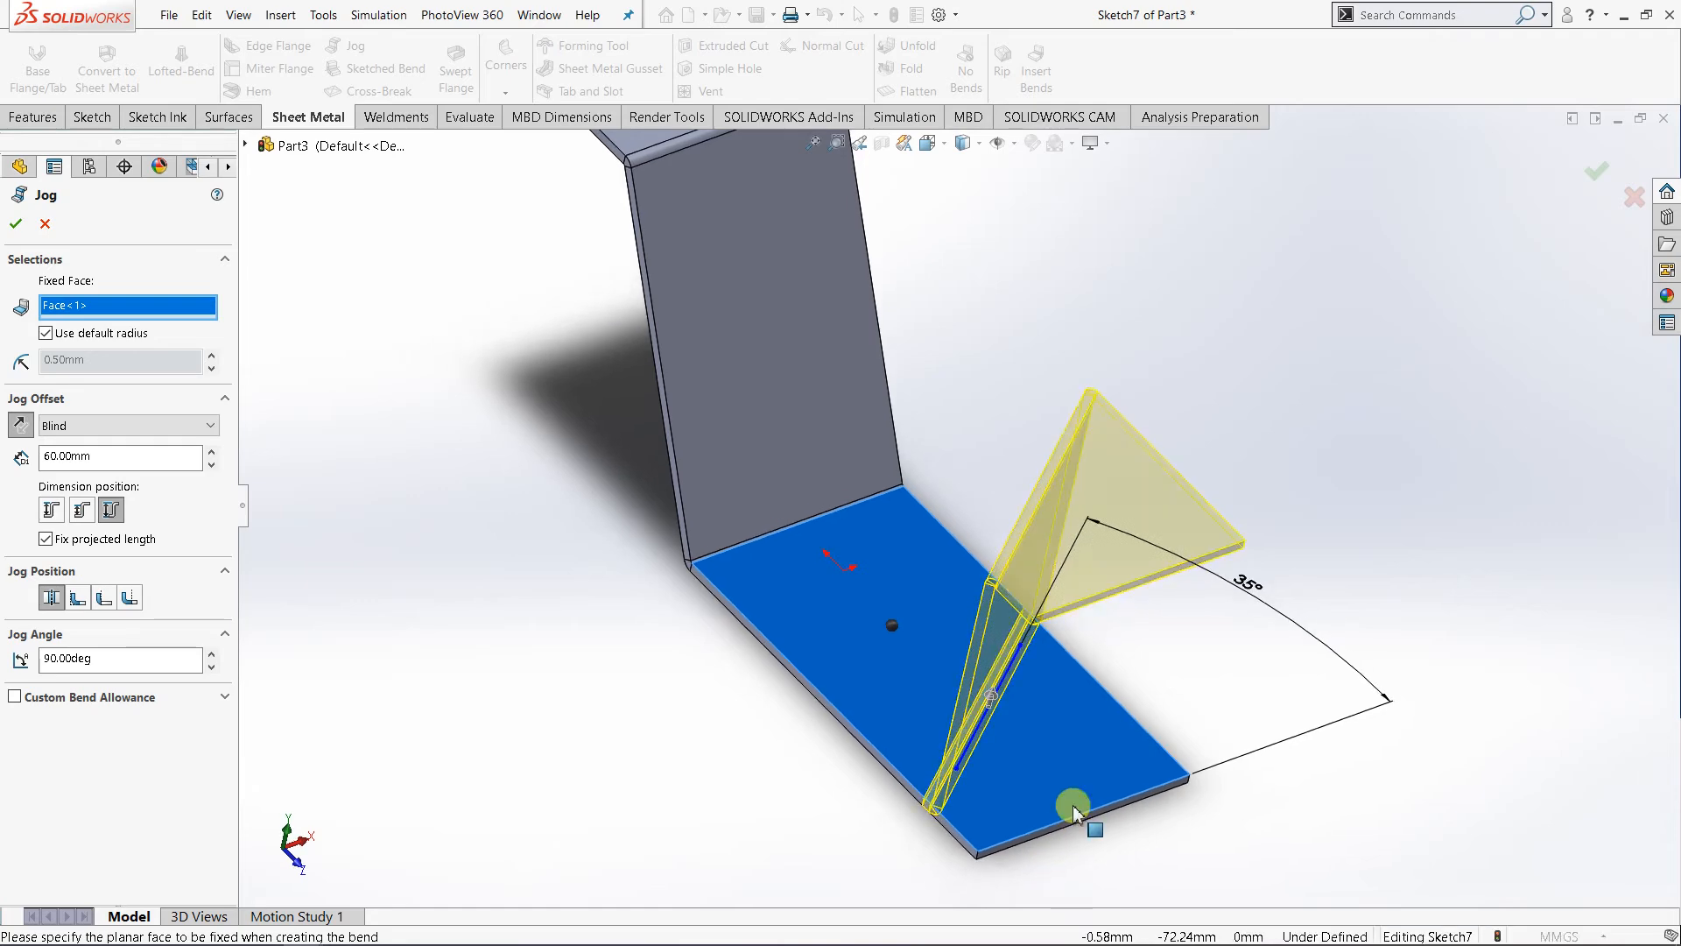
scroll(1077, 800, up, 4)
middle_drag(995, 744, 1002, 751)
scroll(992, 670, down, 3)
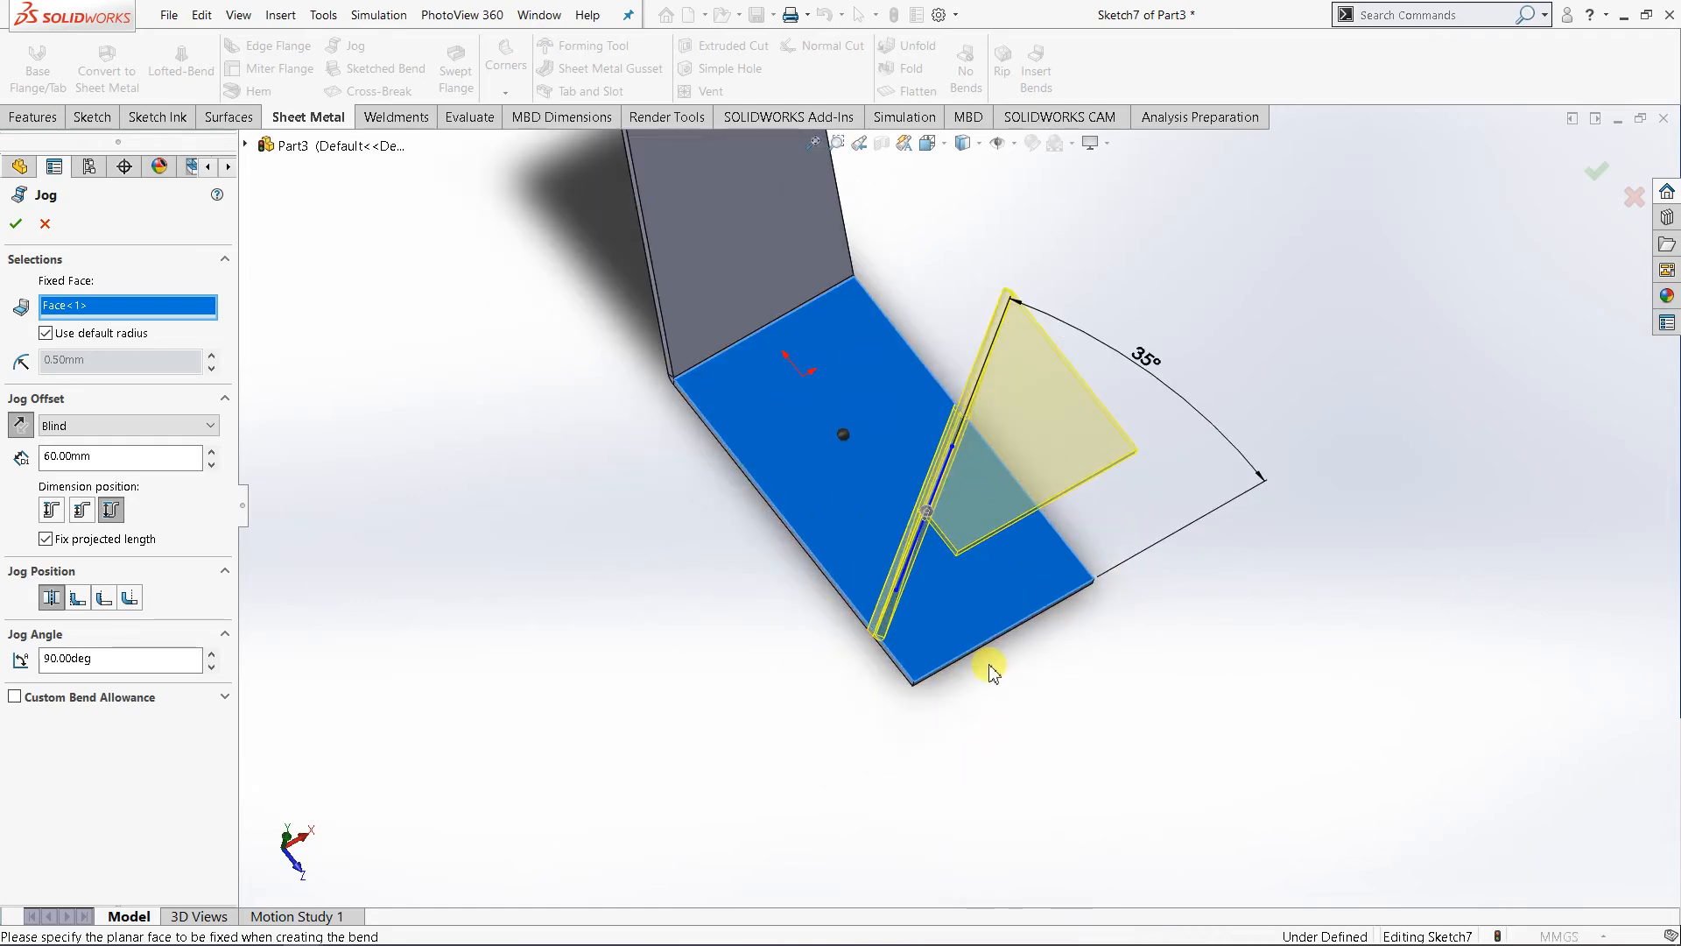
middle_drag(912, 630, 911, 669)
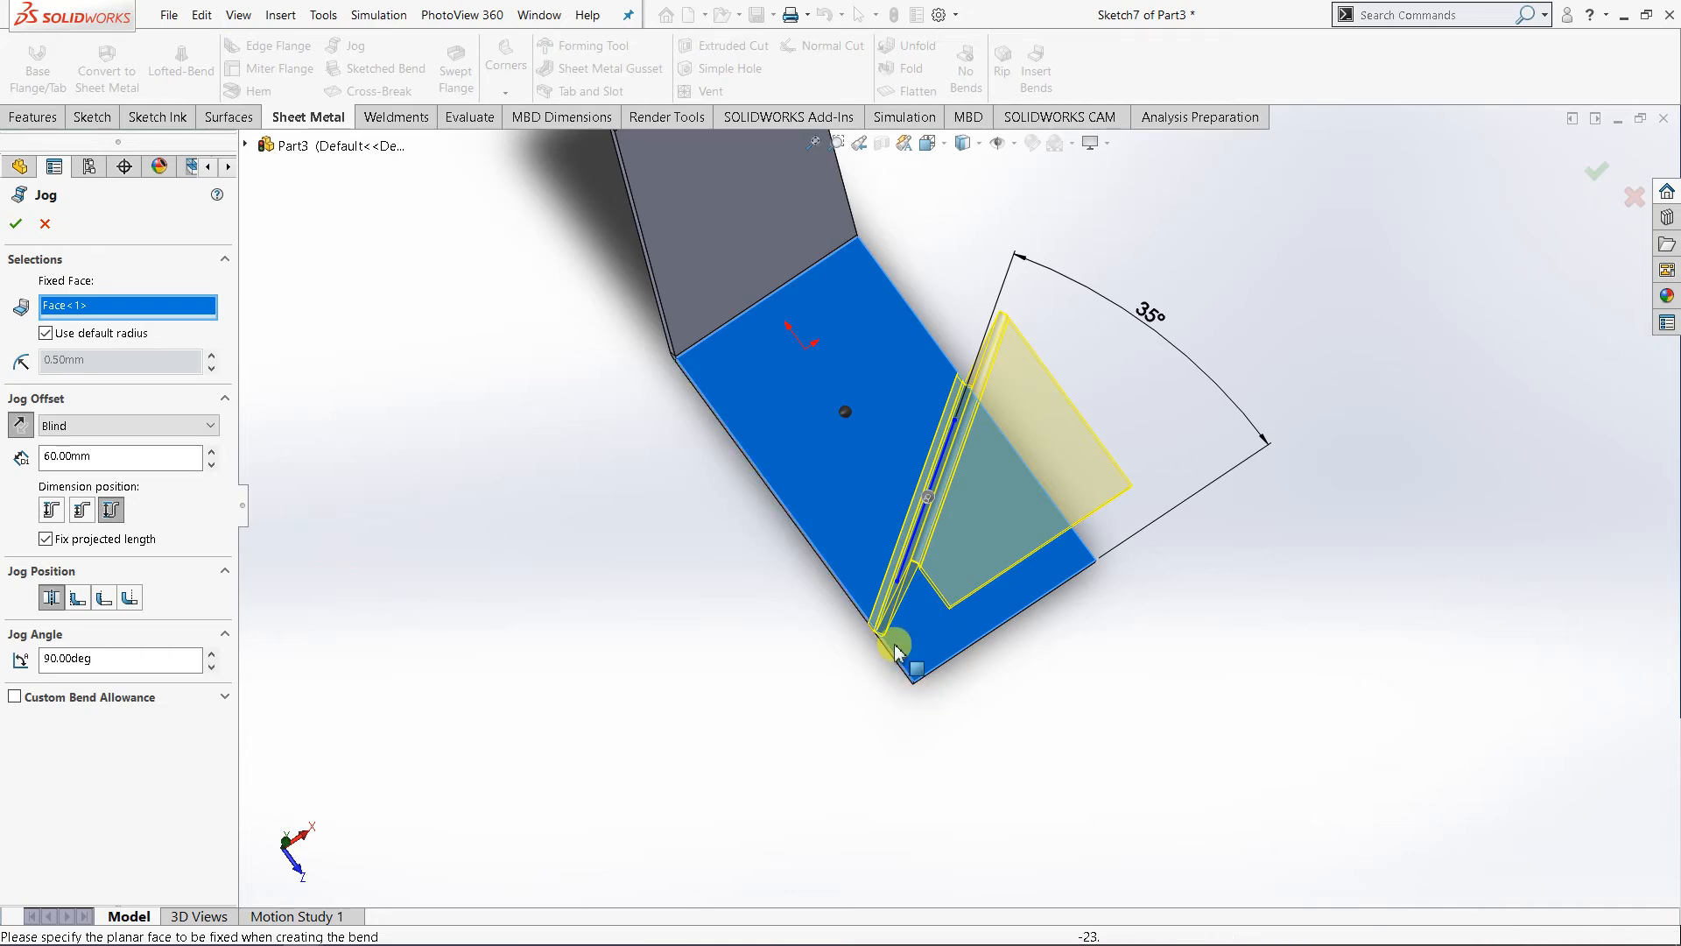
middle_drag(1006, 680, 1076, 535)
- Compare the jog offset's dimension positions and choose Outside Offset
click(103, 599)
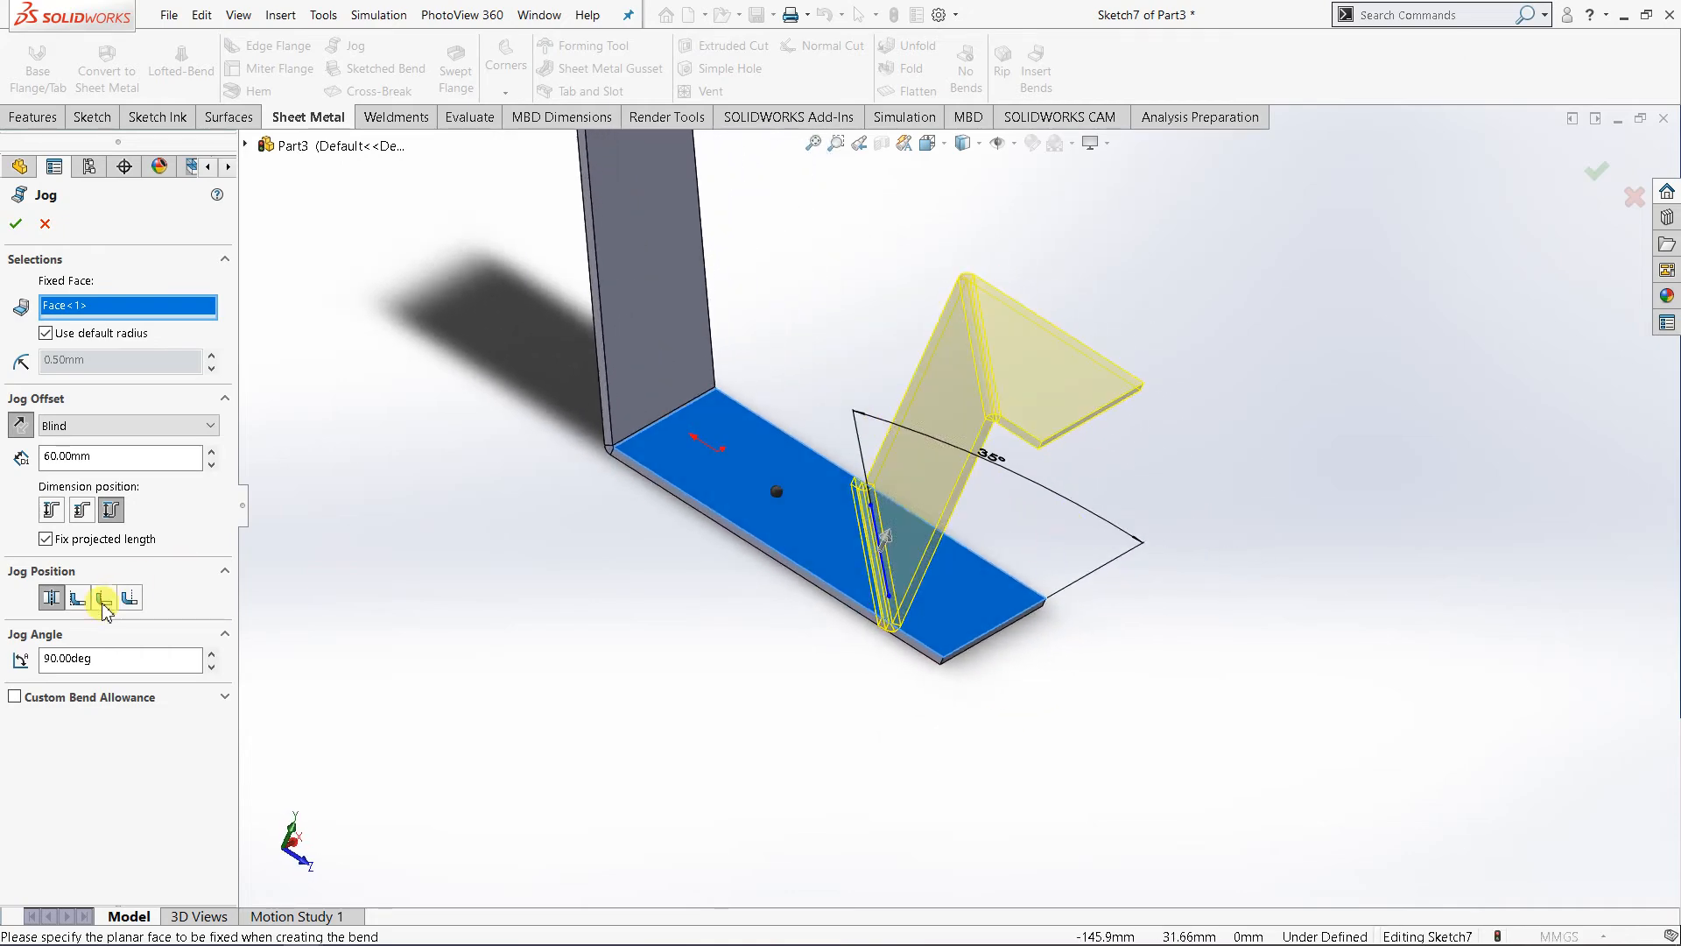
click(80, 512)
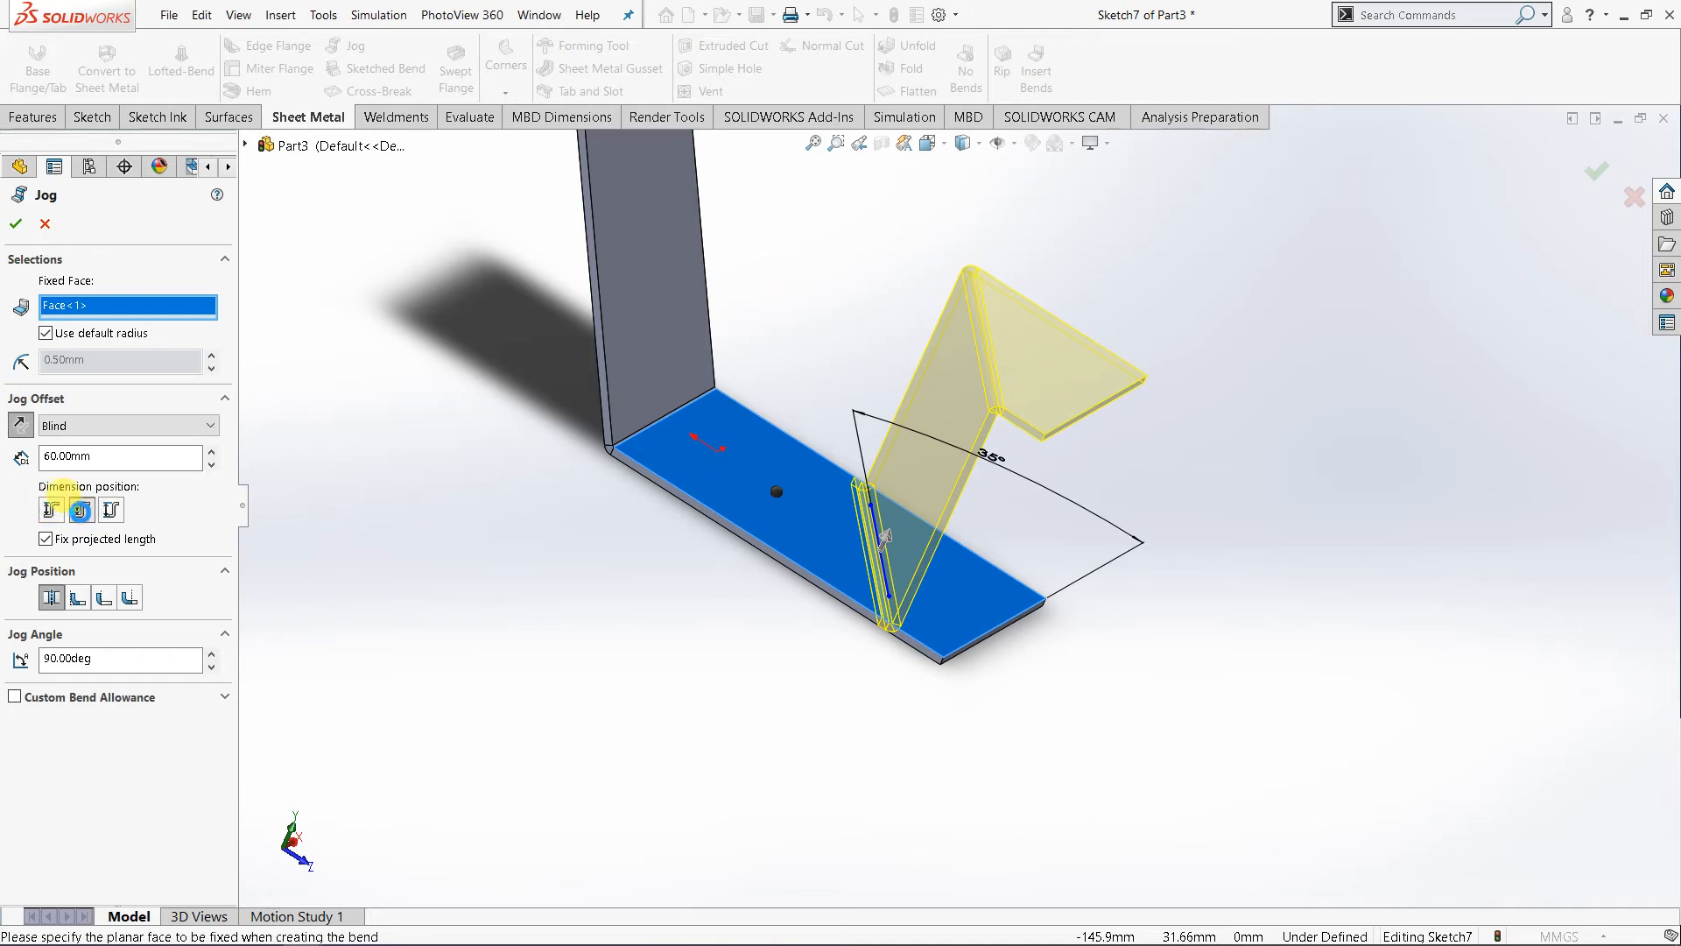
click(109, 512)
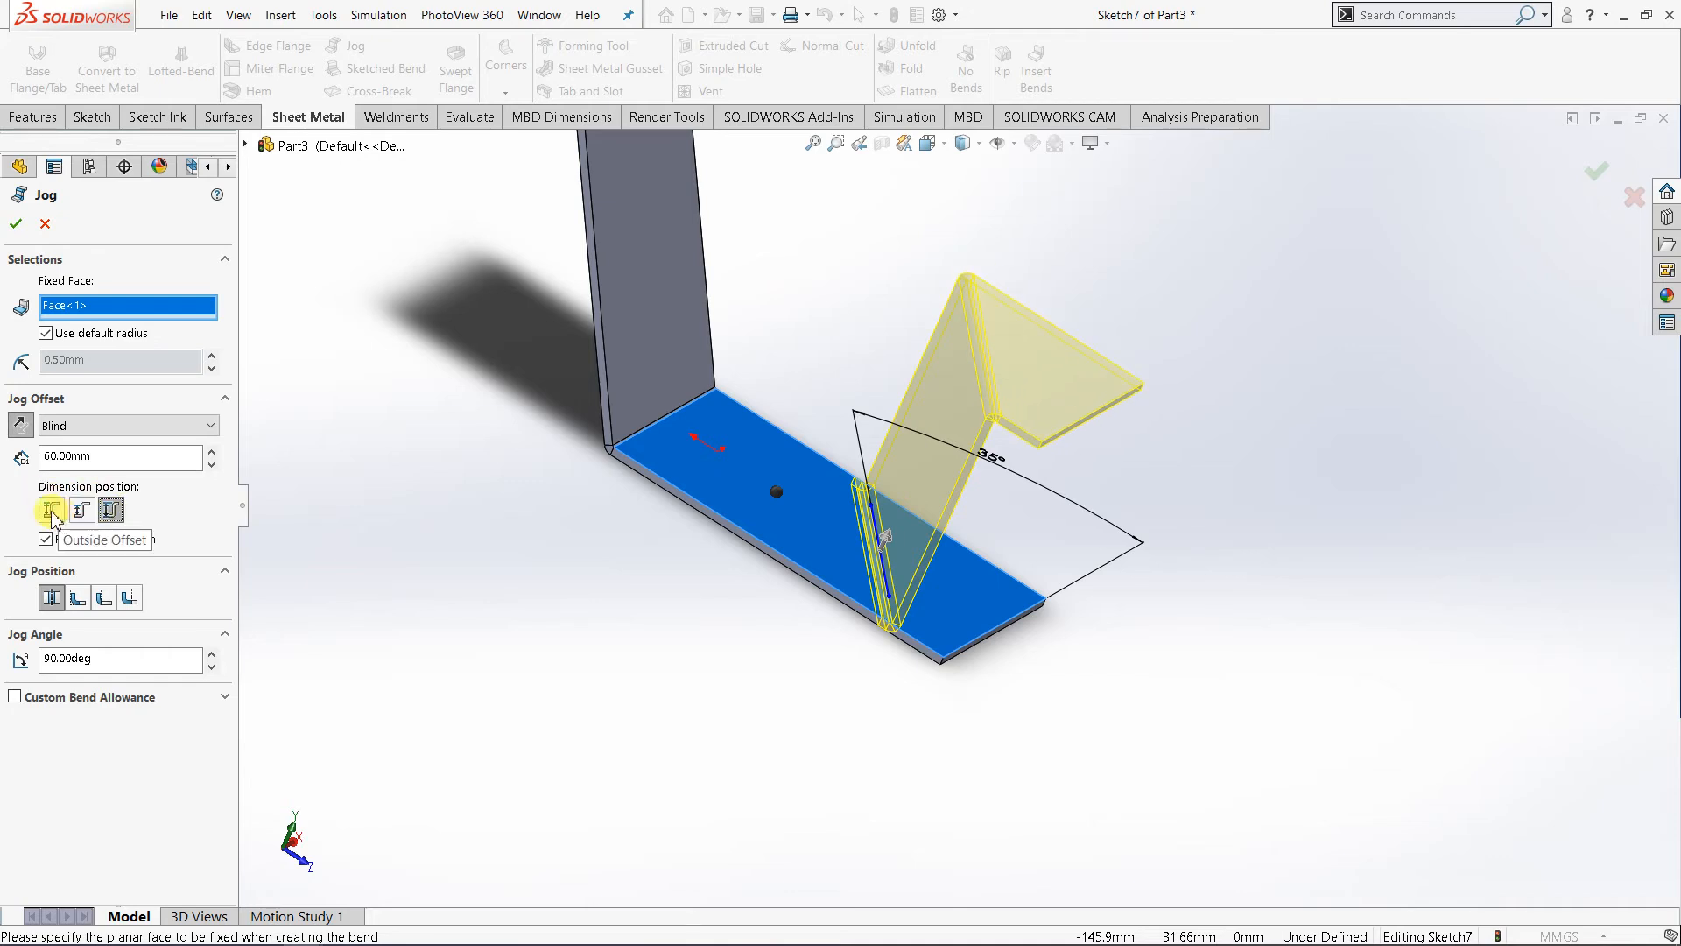
click(52, 512)
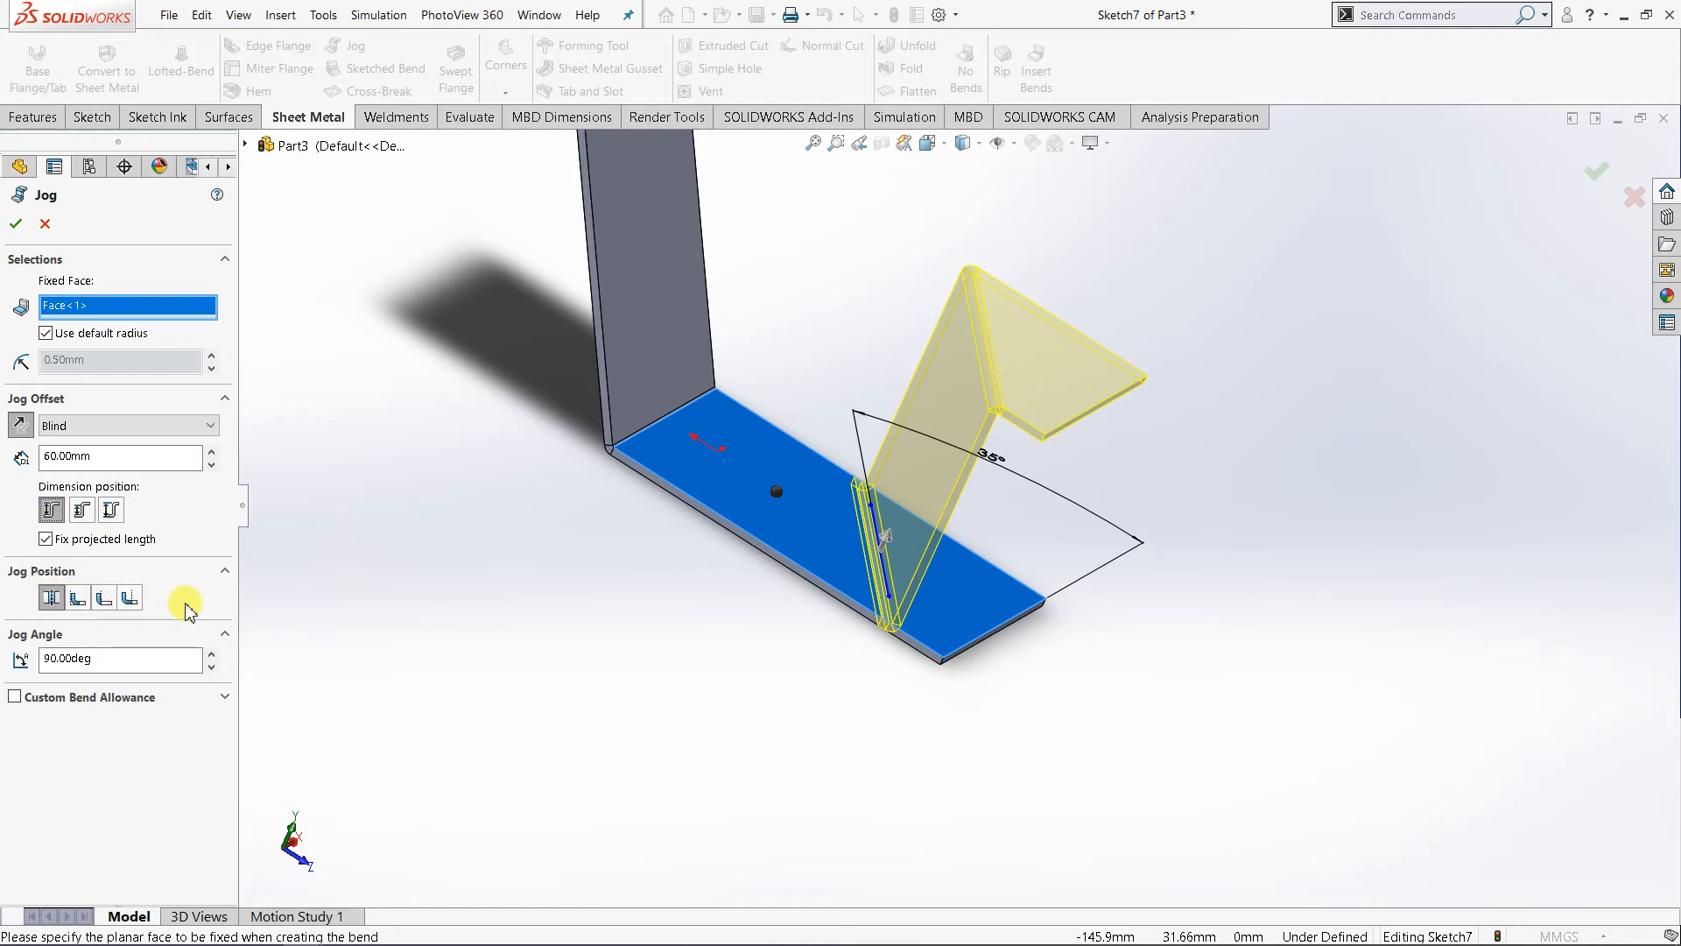
- Reduce the jog offset to 40 mm and create the slanted jog
middle_drag(943, 729, 785, 613)
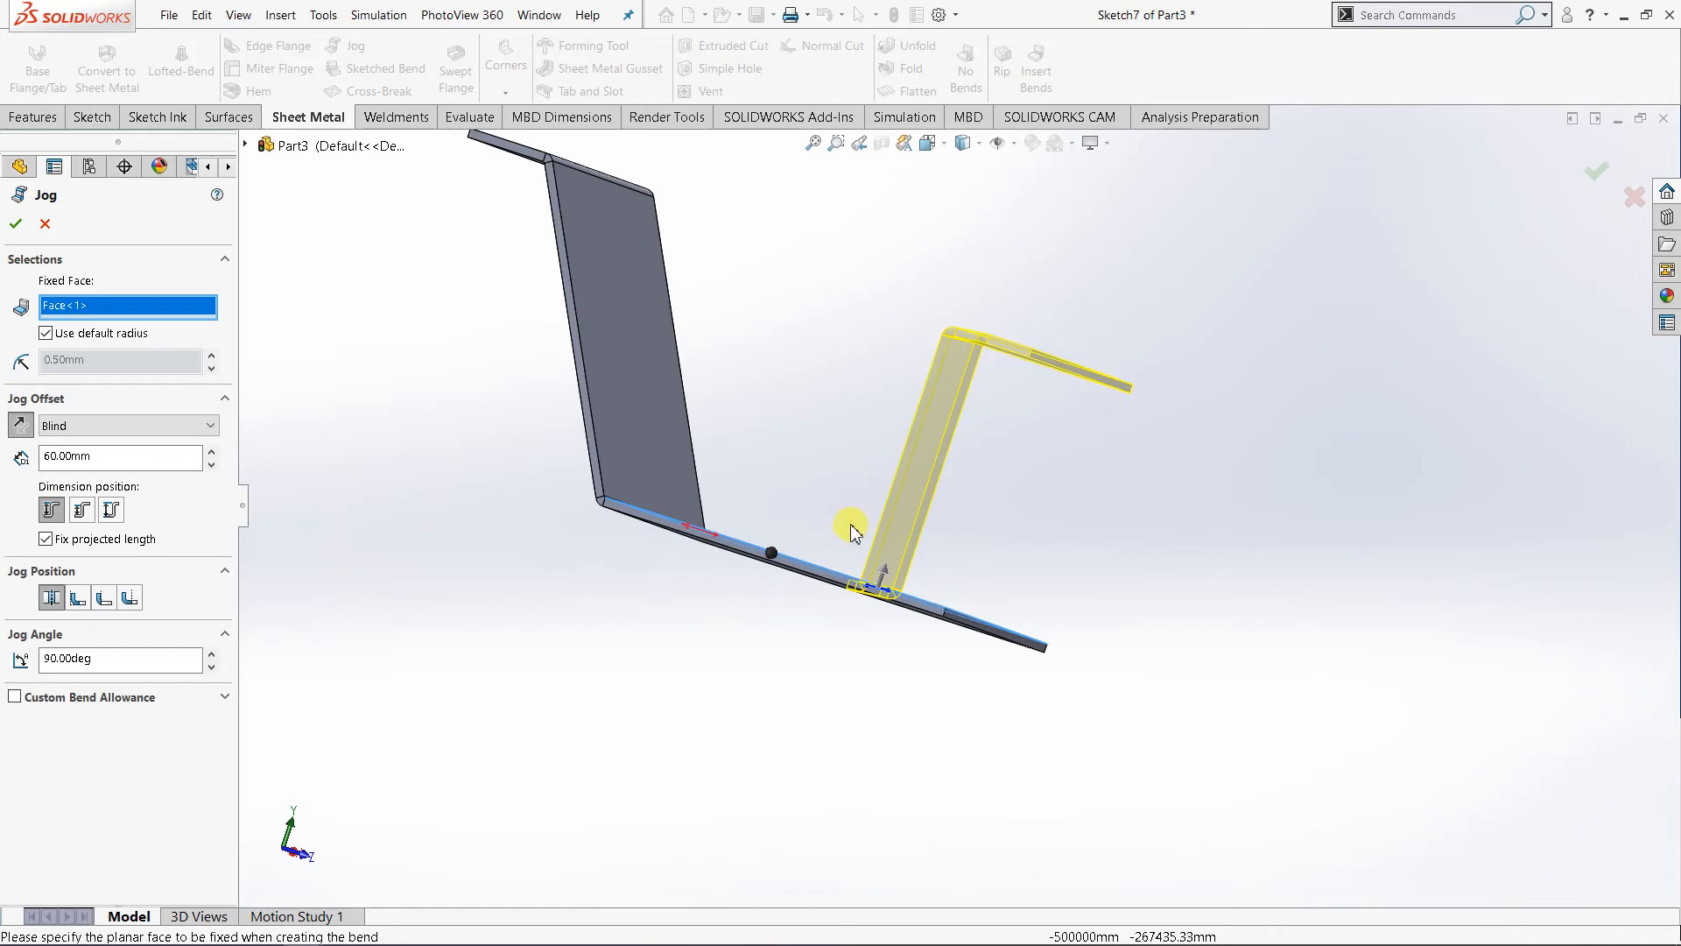
scroll(877, 464, down, 2)
middle_drag(915, 508, 944, 547)
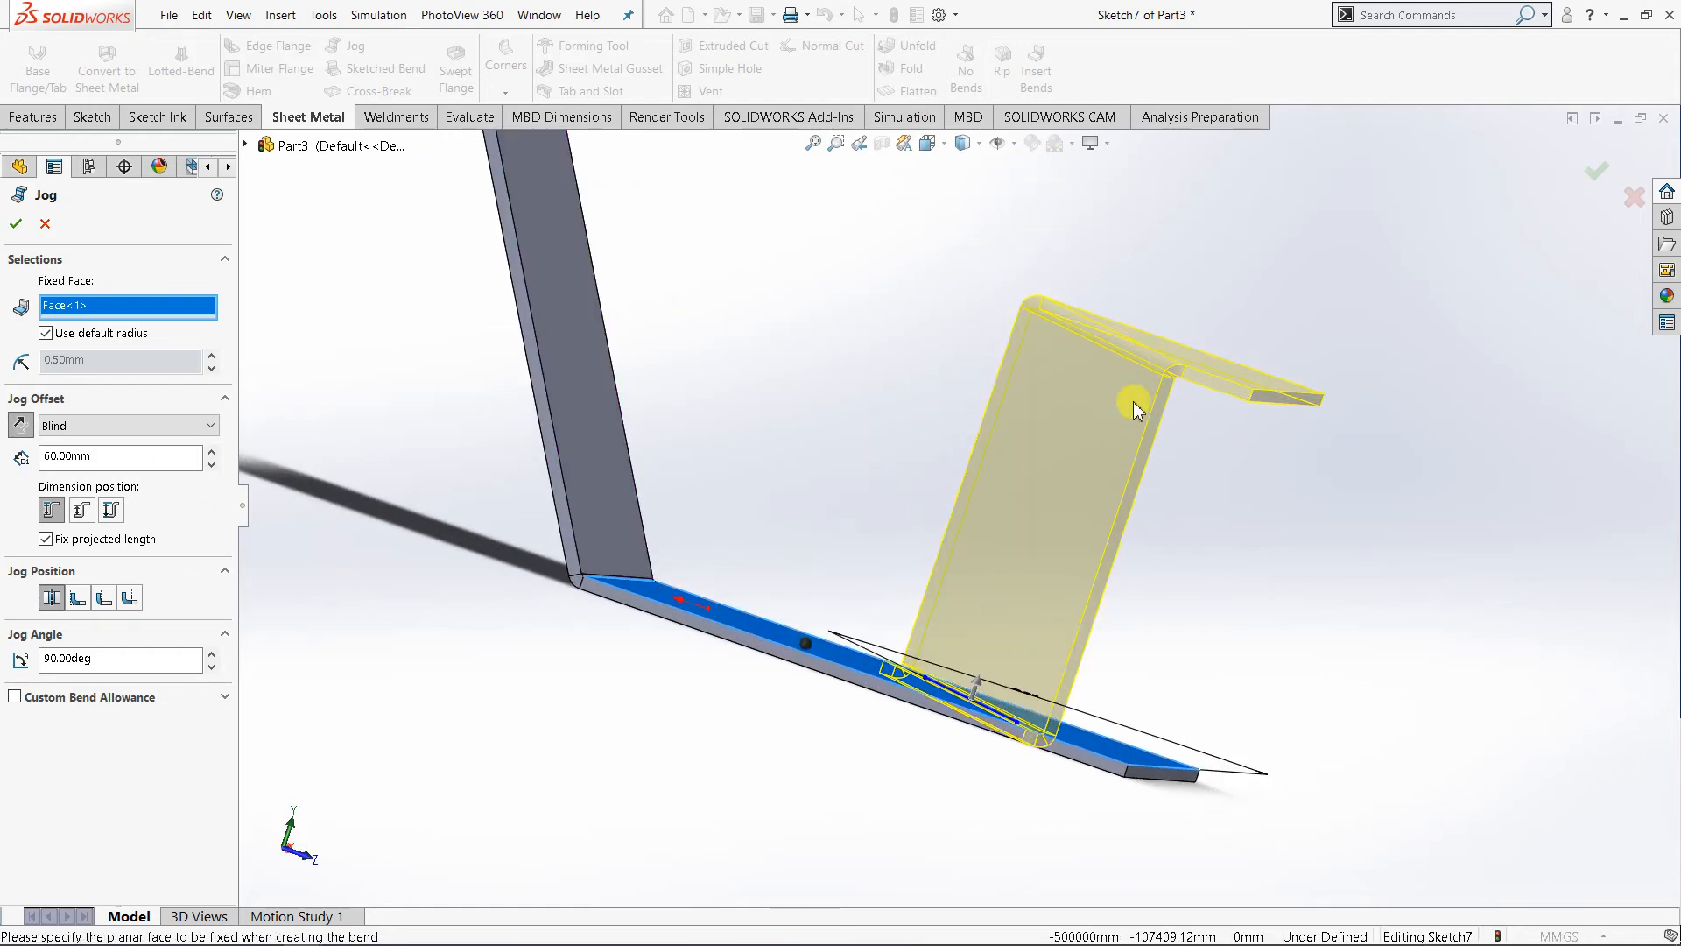
click(212, 466)
click(212, 466)
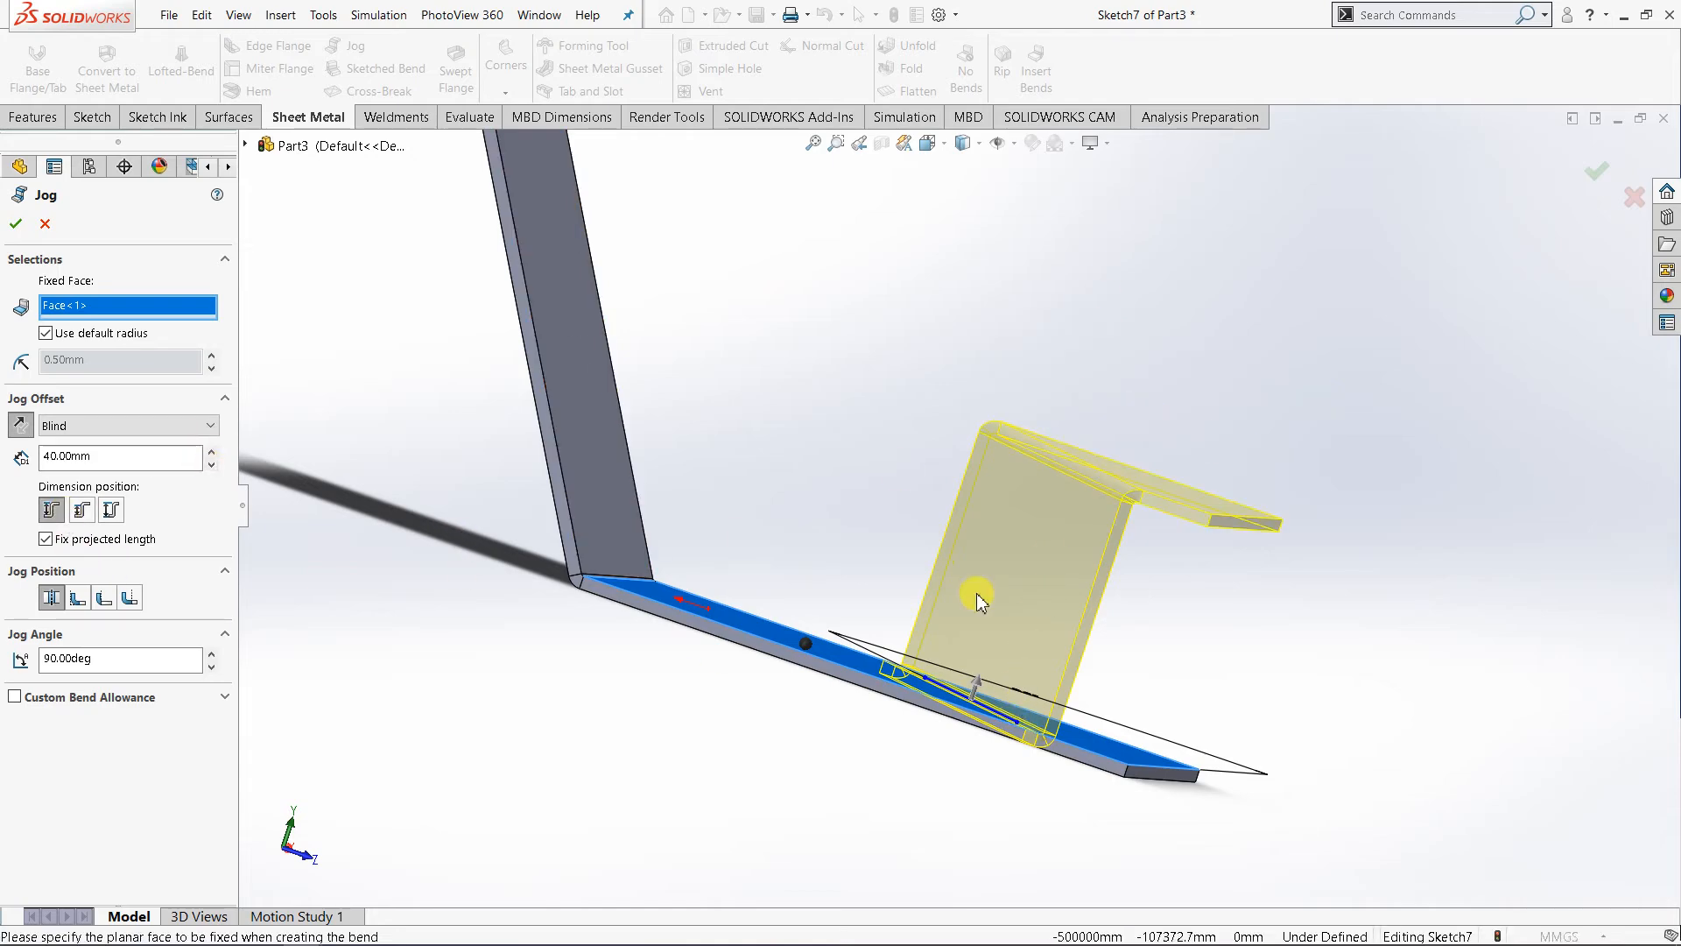
middle_drag(976, 594, 889, 599)
scroll(885, 599, up, 2)
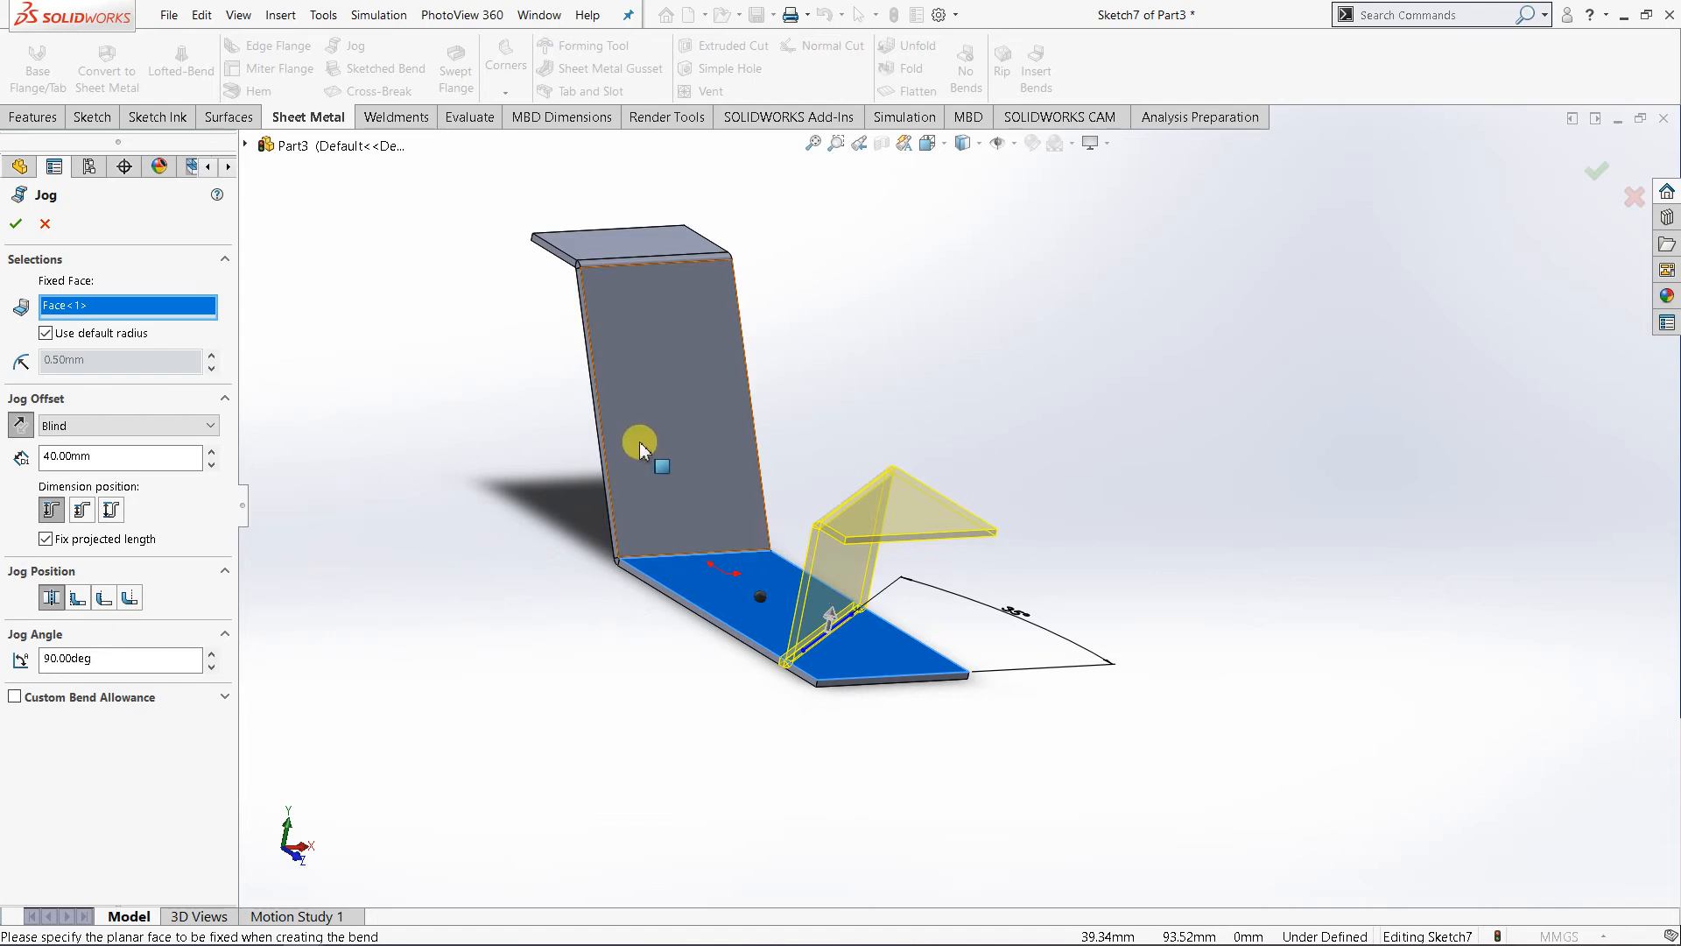
middle_drag(640, 441, 686, 517)
click(19, 221)
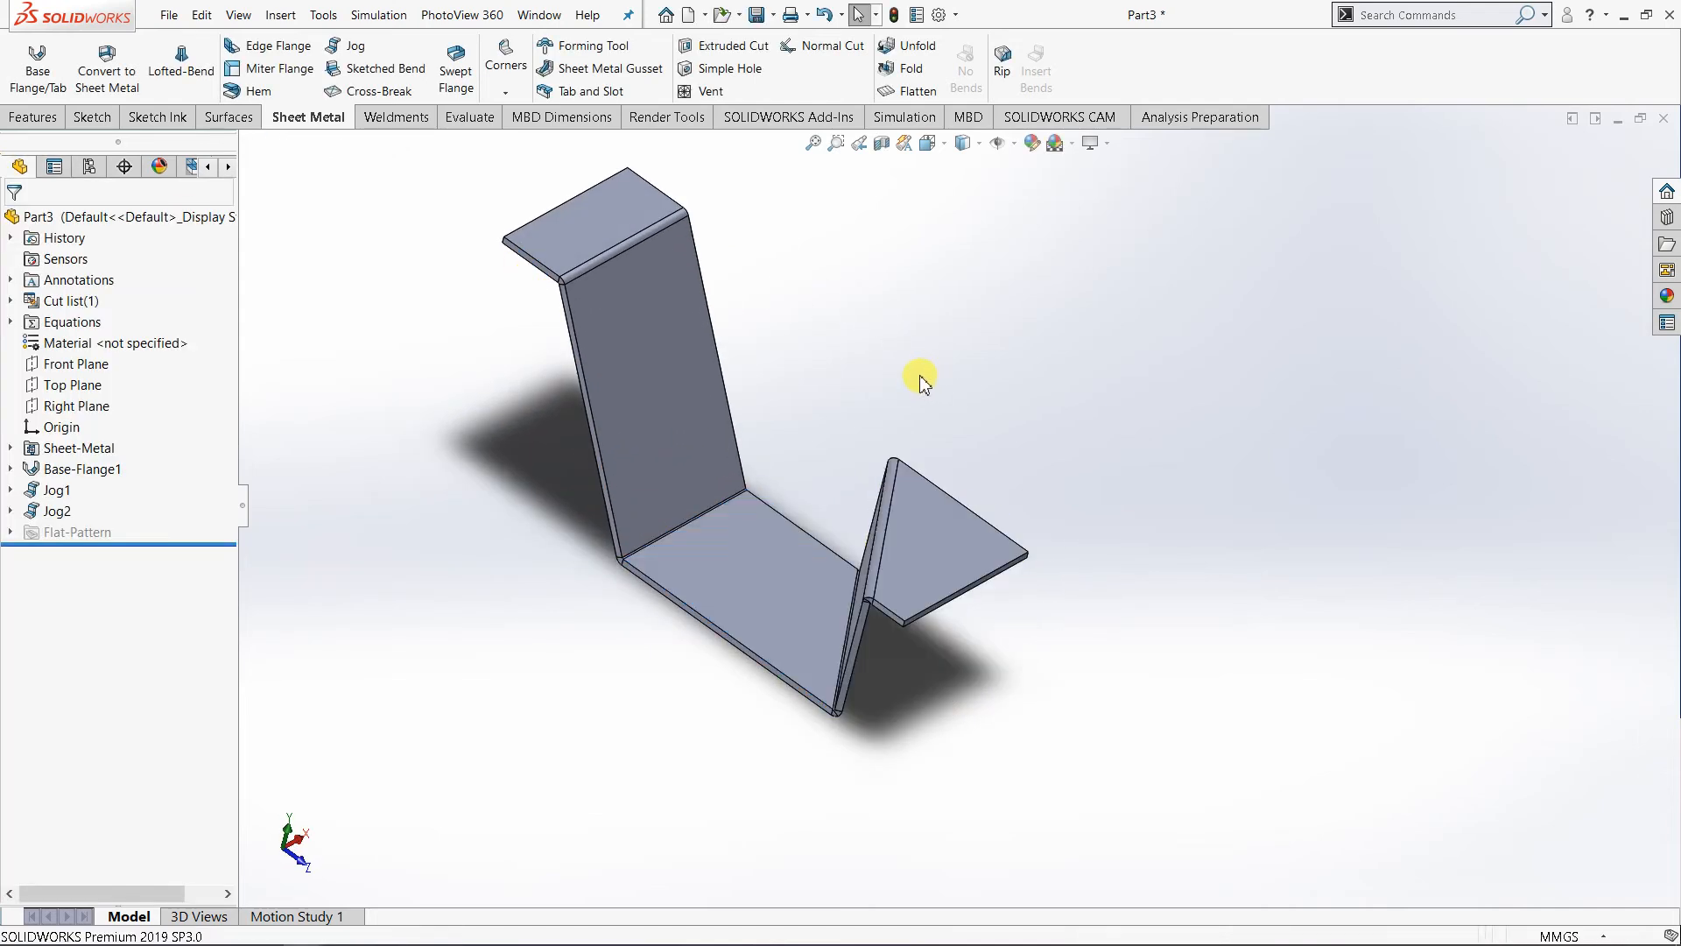
middle_drag(844, 563, 930, 515)
scroll(785, 541, down, 2)
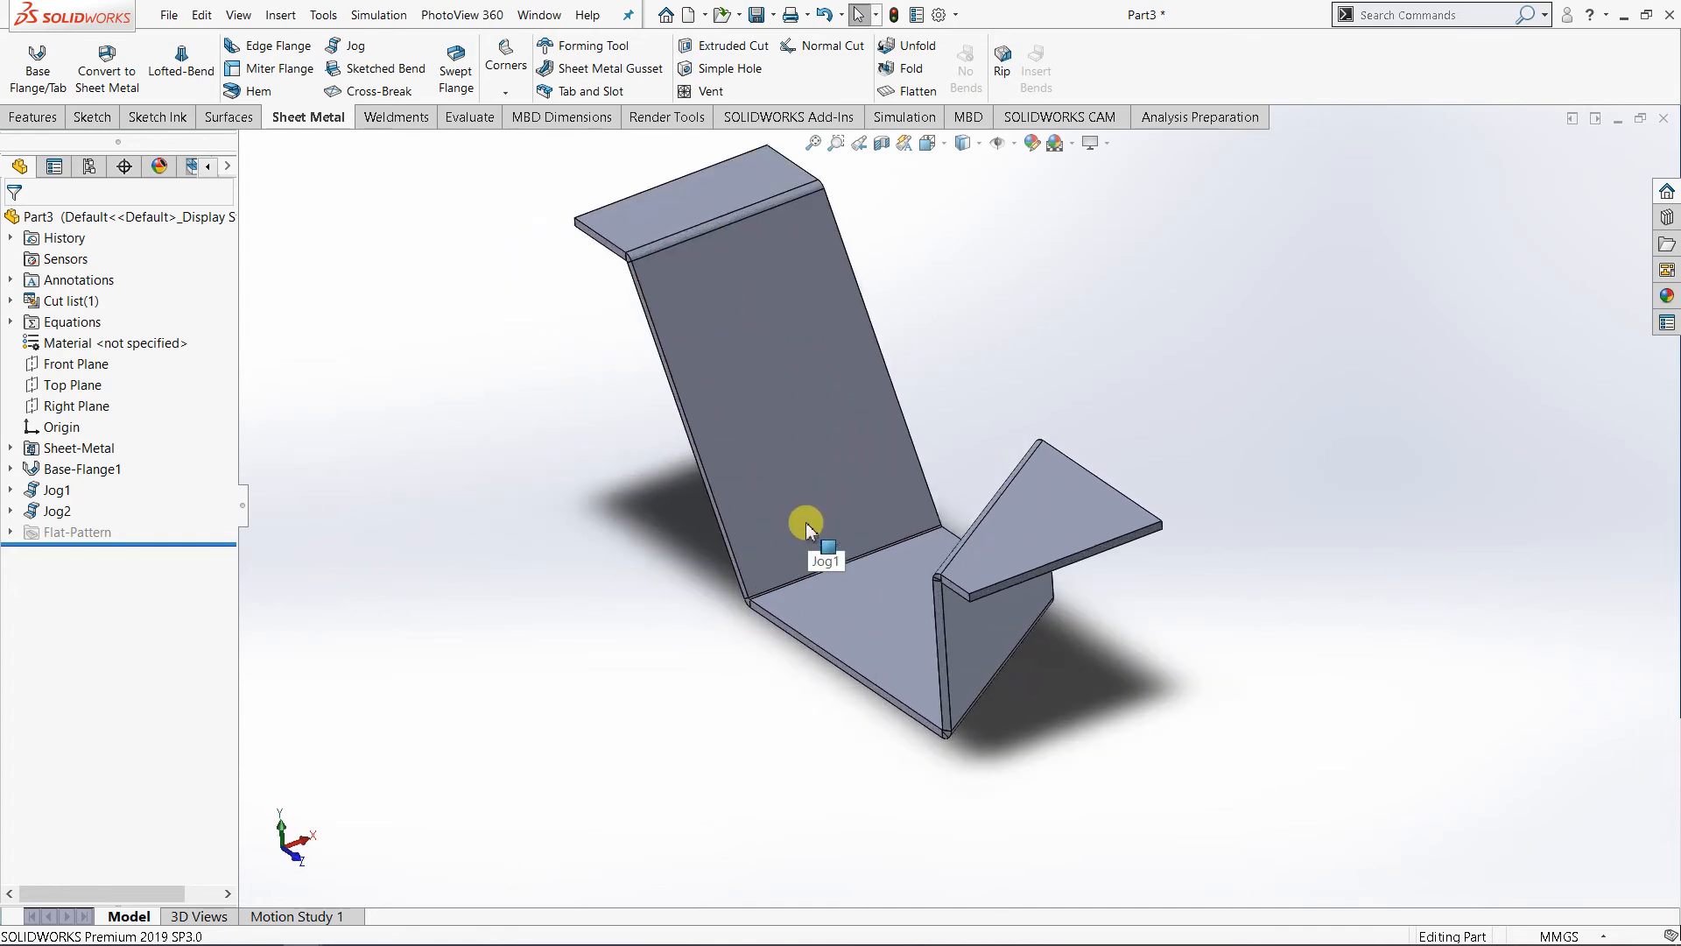
mouse_move(862, 564)
middle_down()
mouse_move(911, 487)
mouse_move(885, 582)
middle_up()
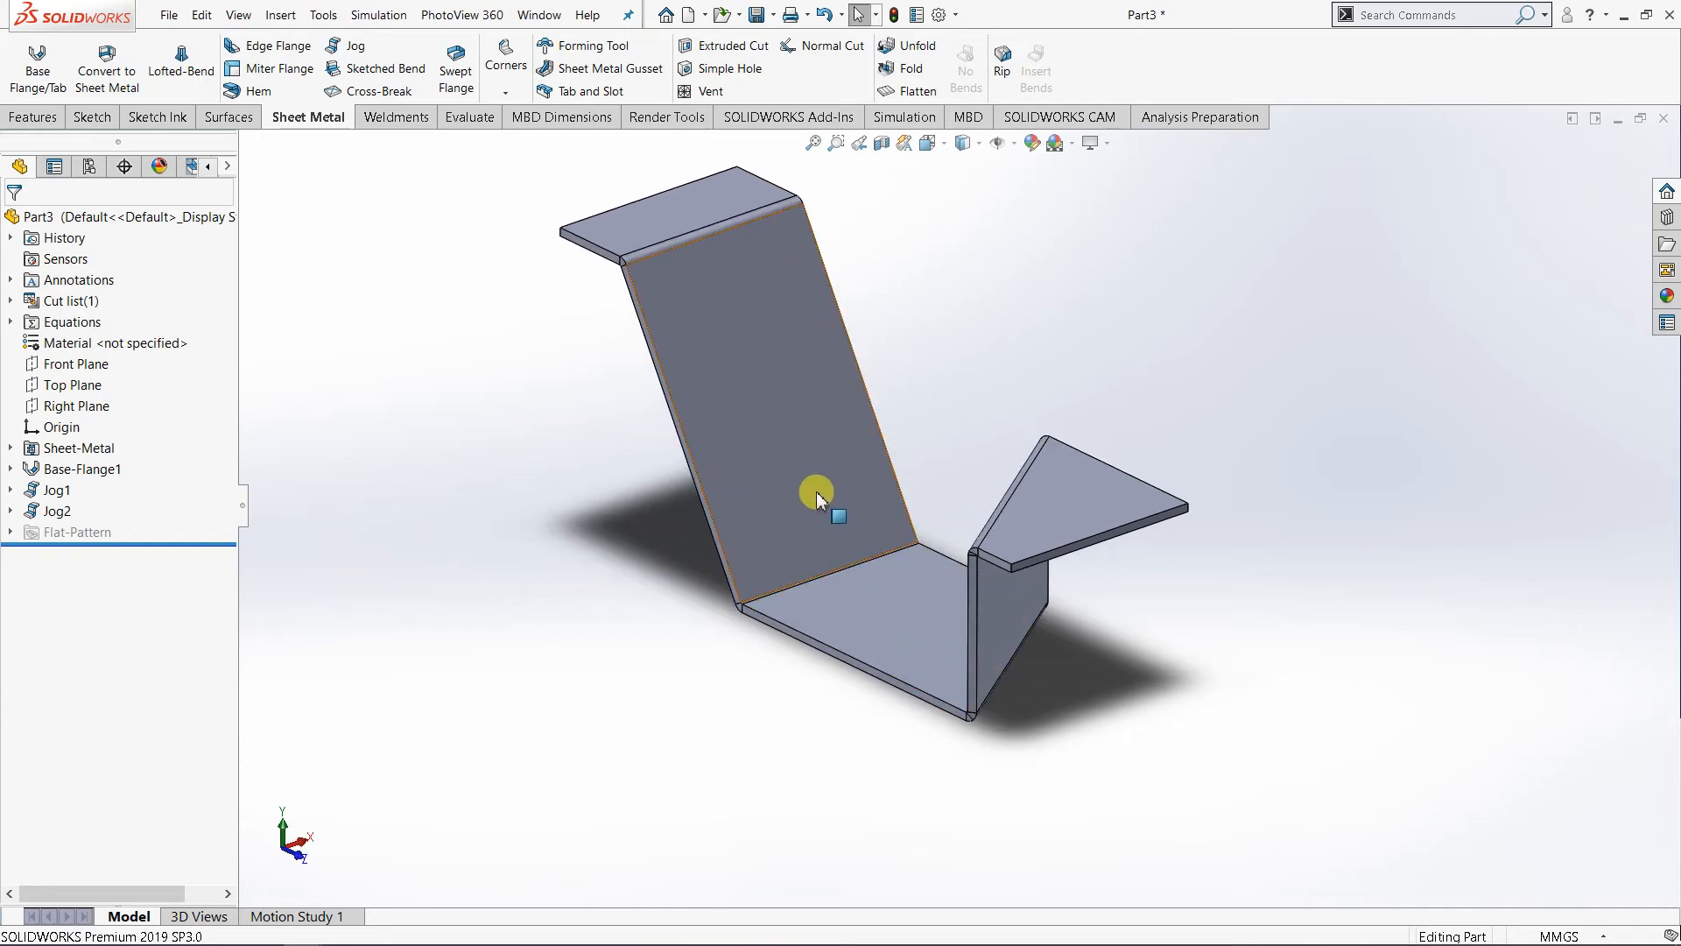
middle_drag(811, 488, 869, 550)
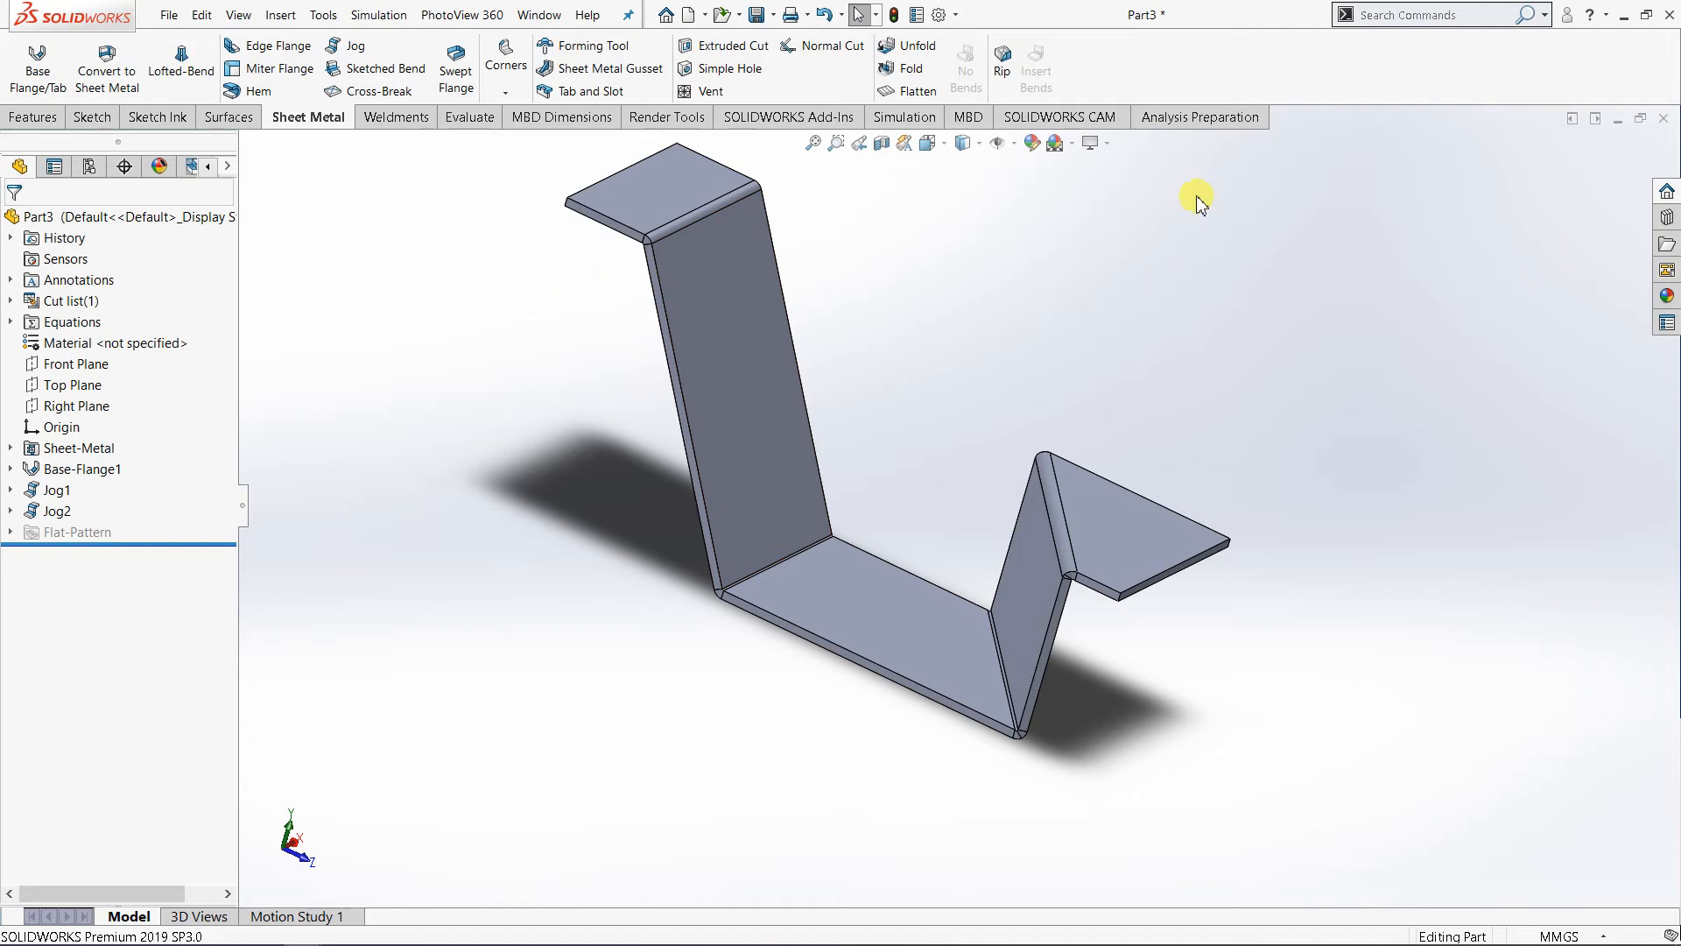
- Switch to the open Part2 document and bring its large rounded base plate into view
click(549, 17)
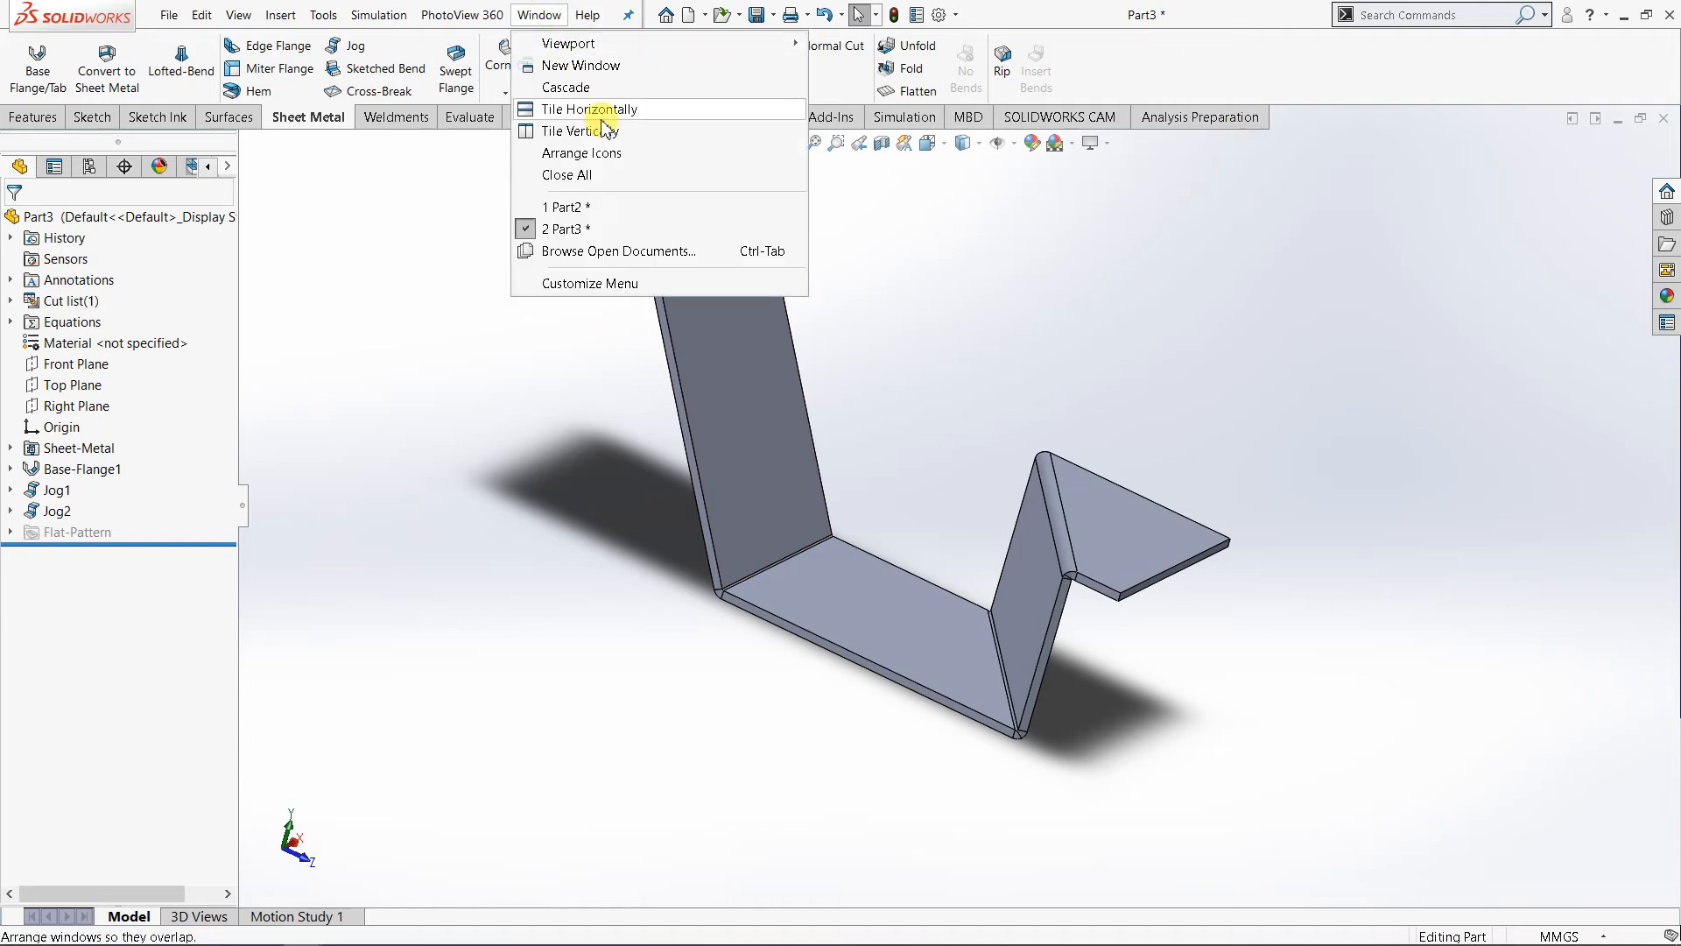
click(610, 209)
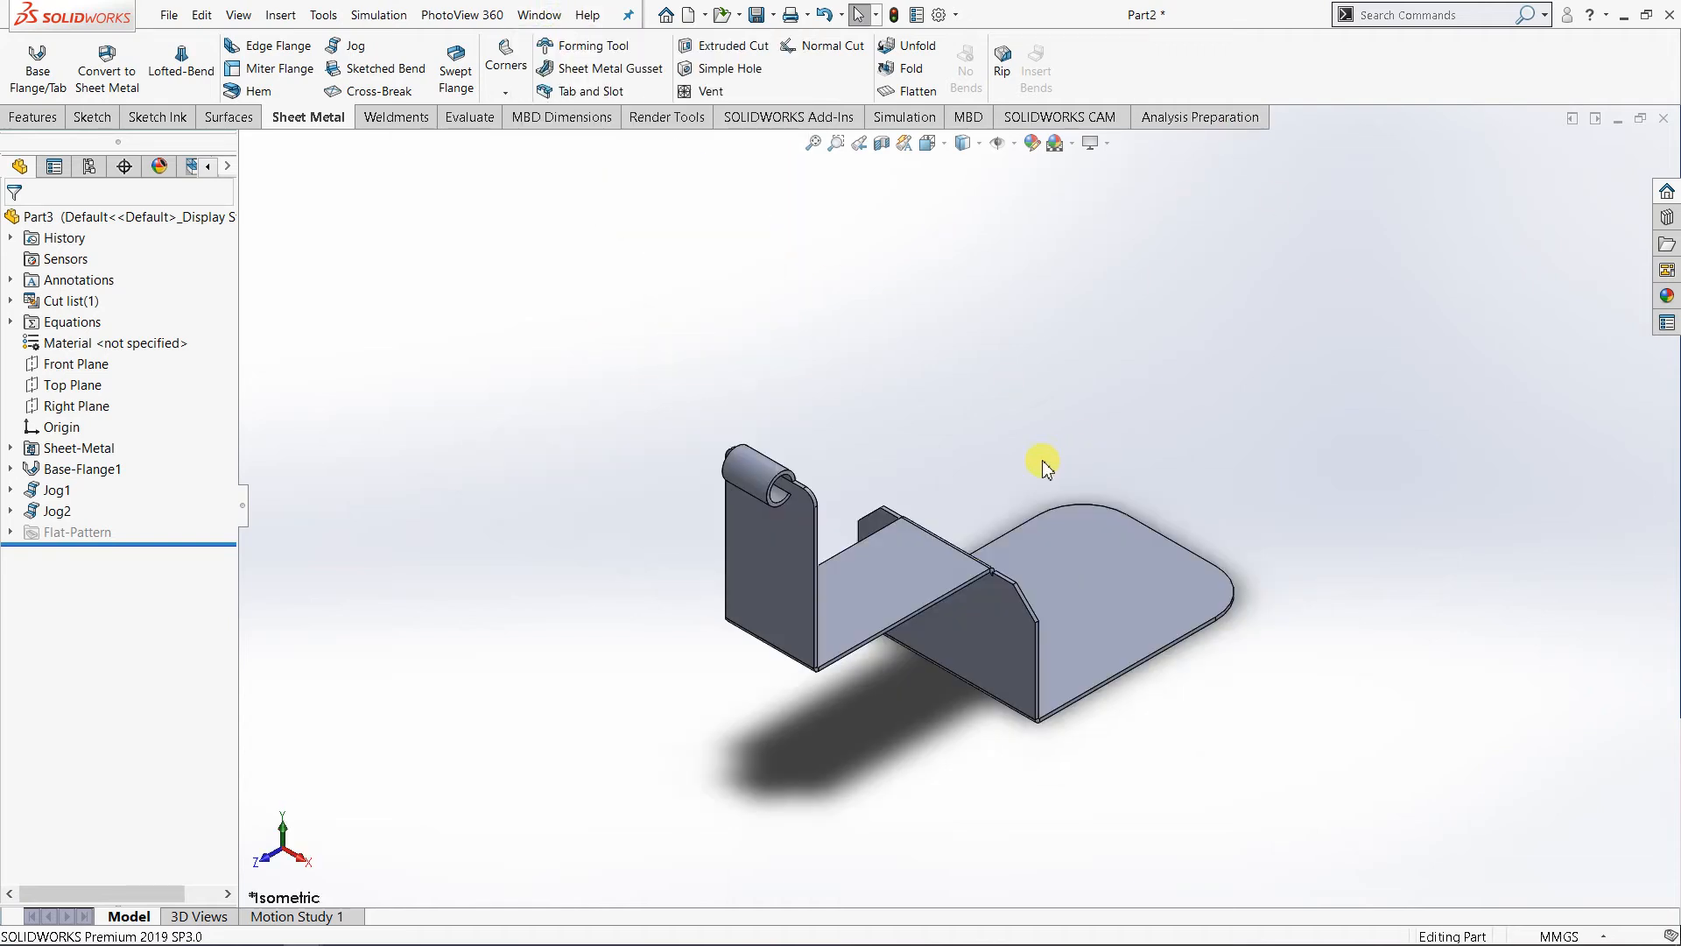
middle_drag(809, 536, 979, 636)
scroll(1166, 706, down, 2)
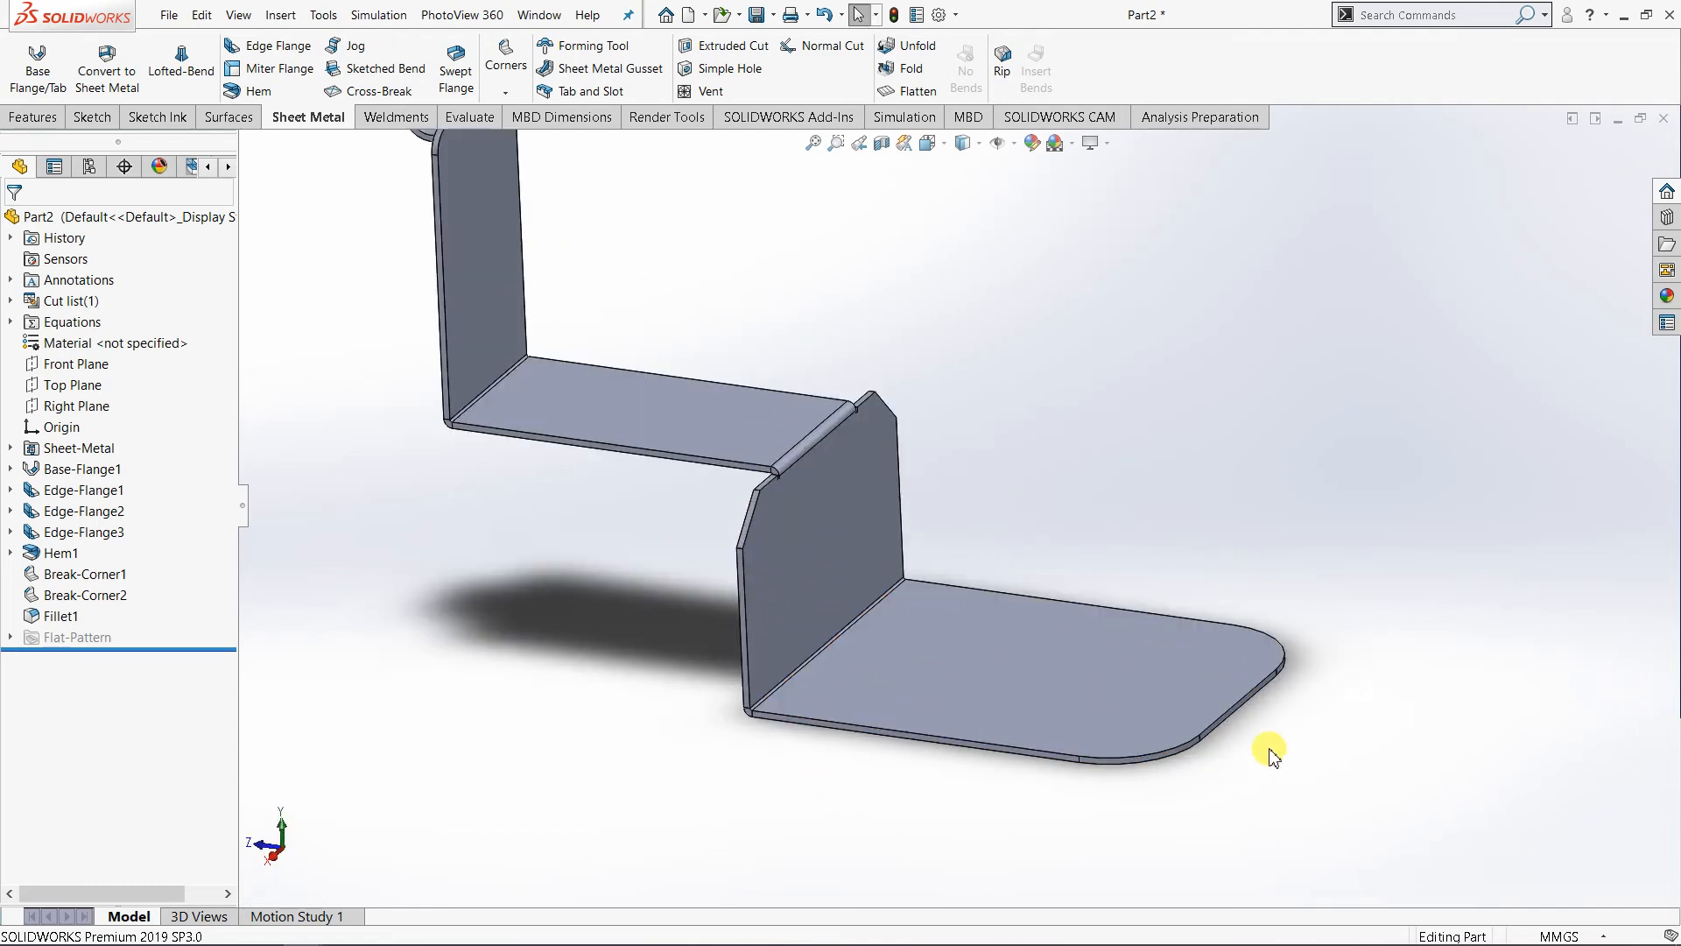
- Start a new sketch on the upper face of the base plate with the rounded corners
click(833, 690)
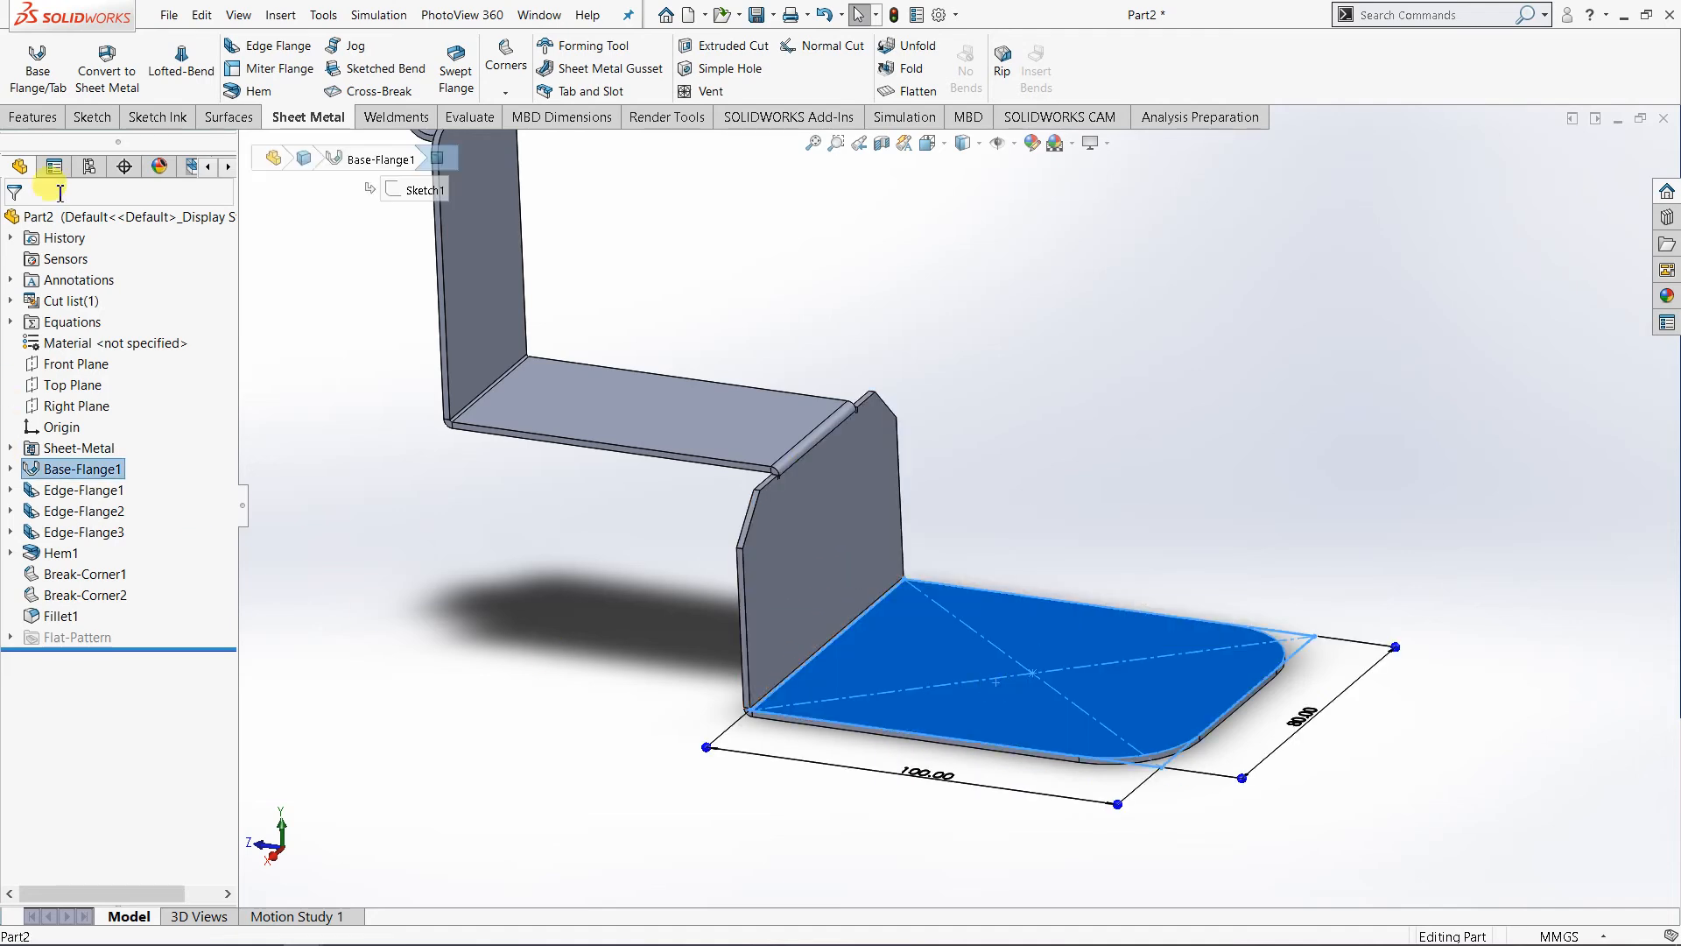
click(93, 117)
click(27, 57)
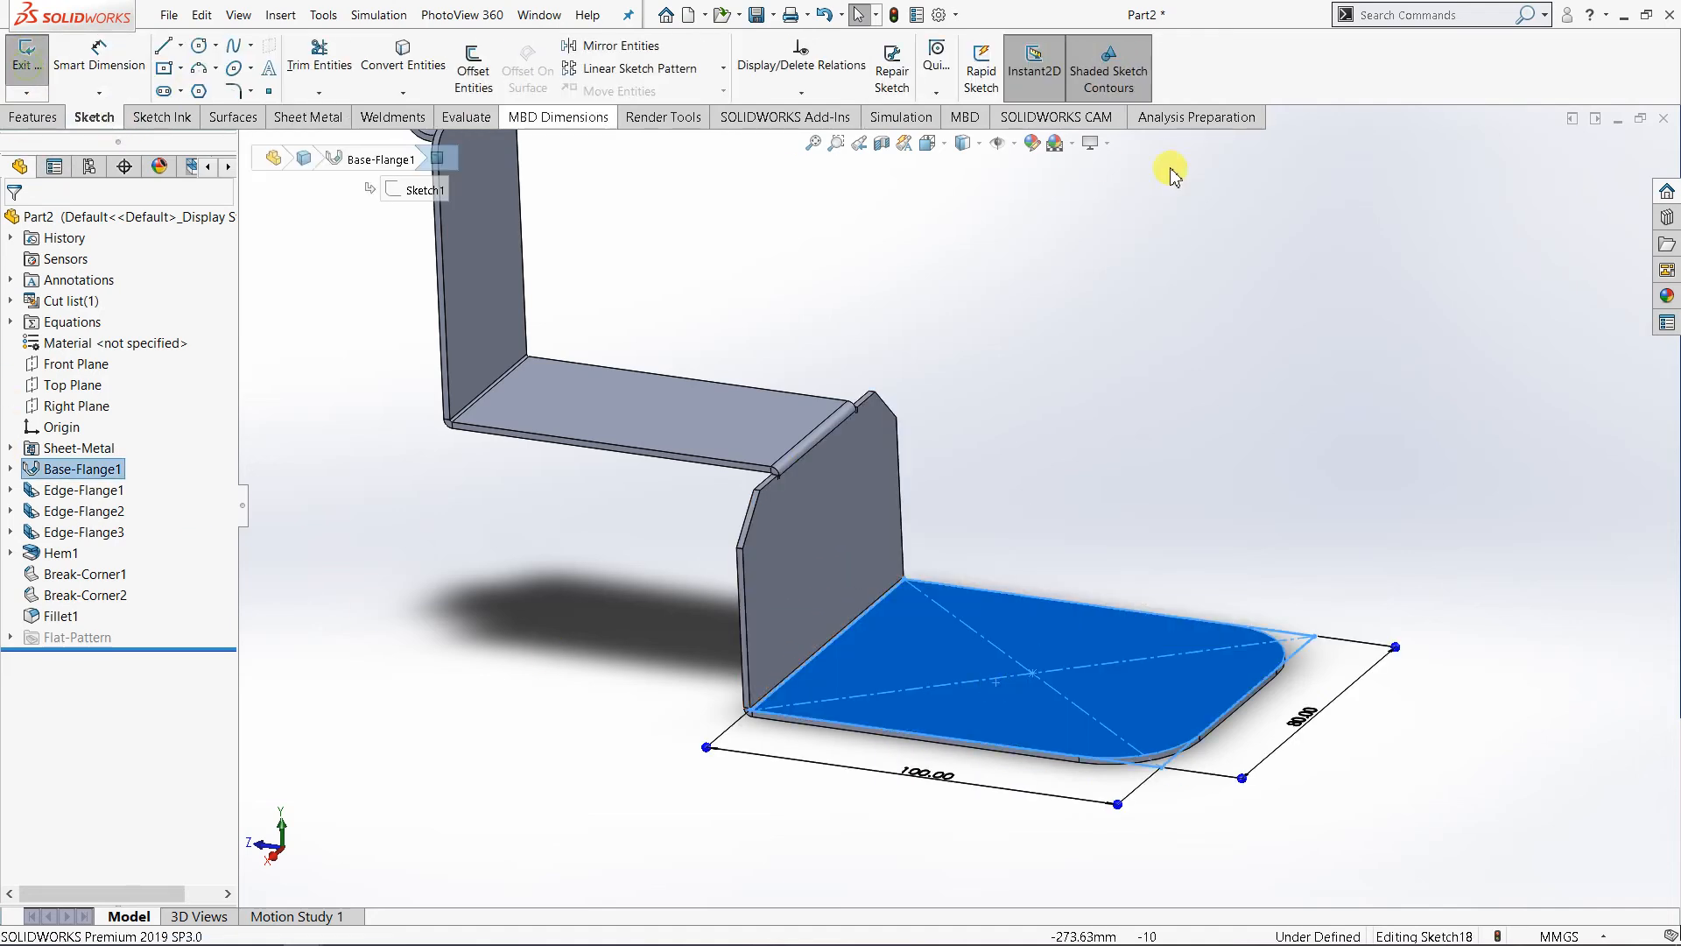
click(965, 145)
click(926, 145)
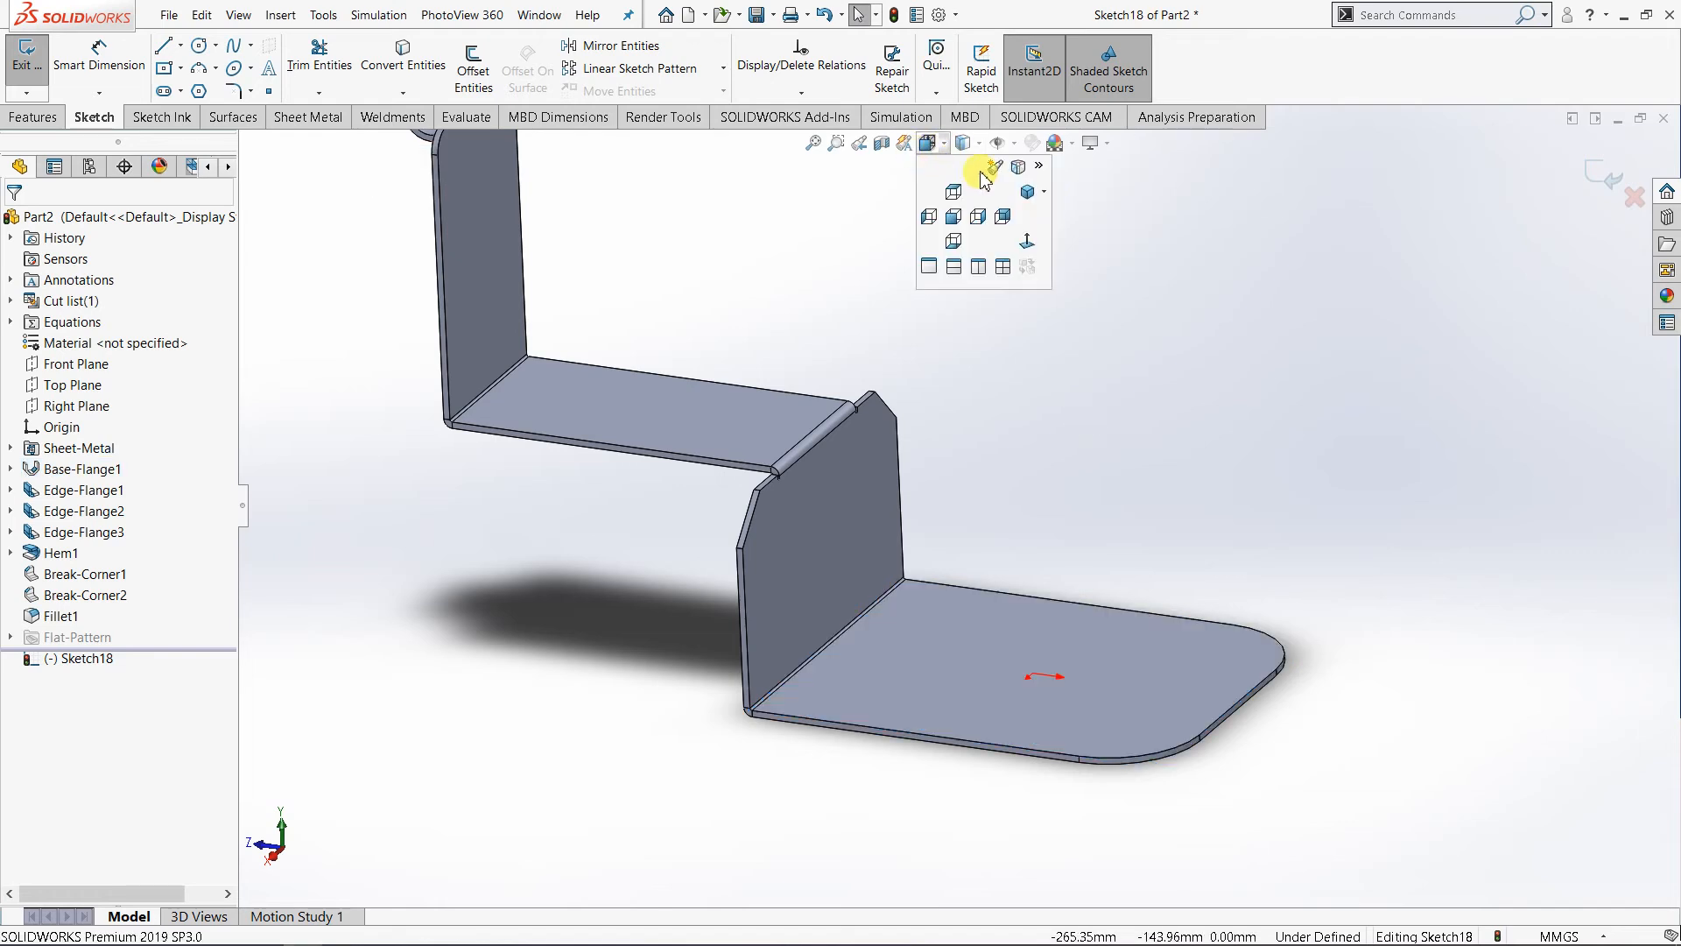
click(1038, 196)
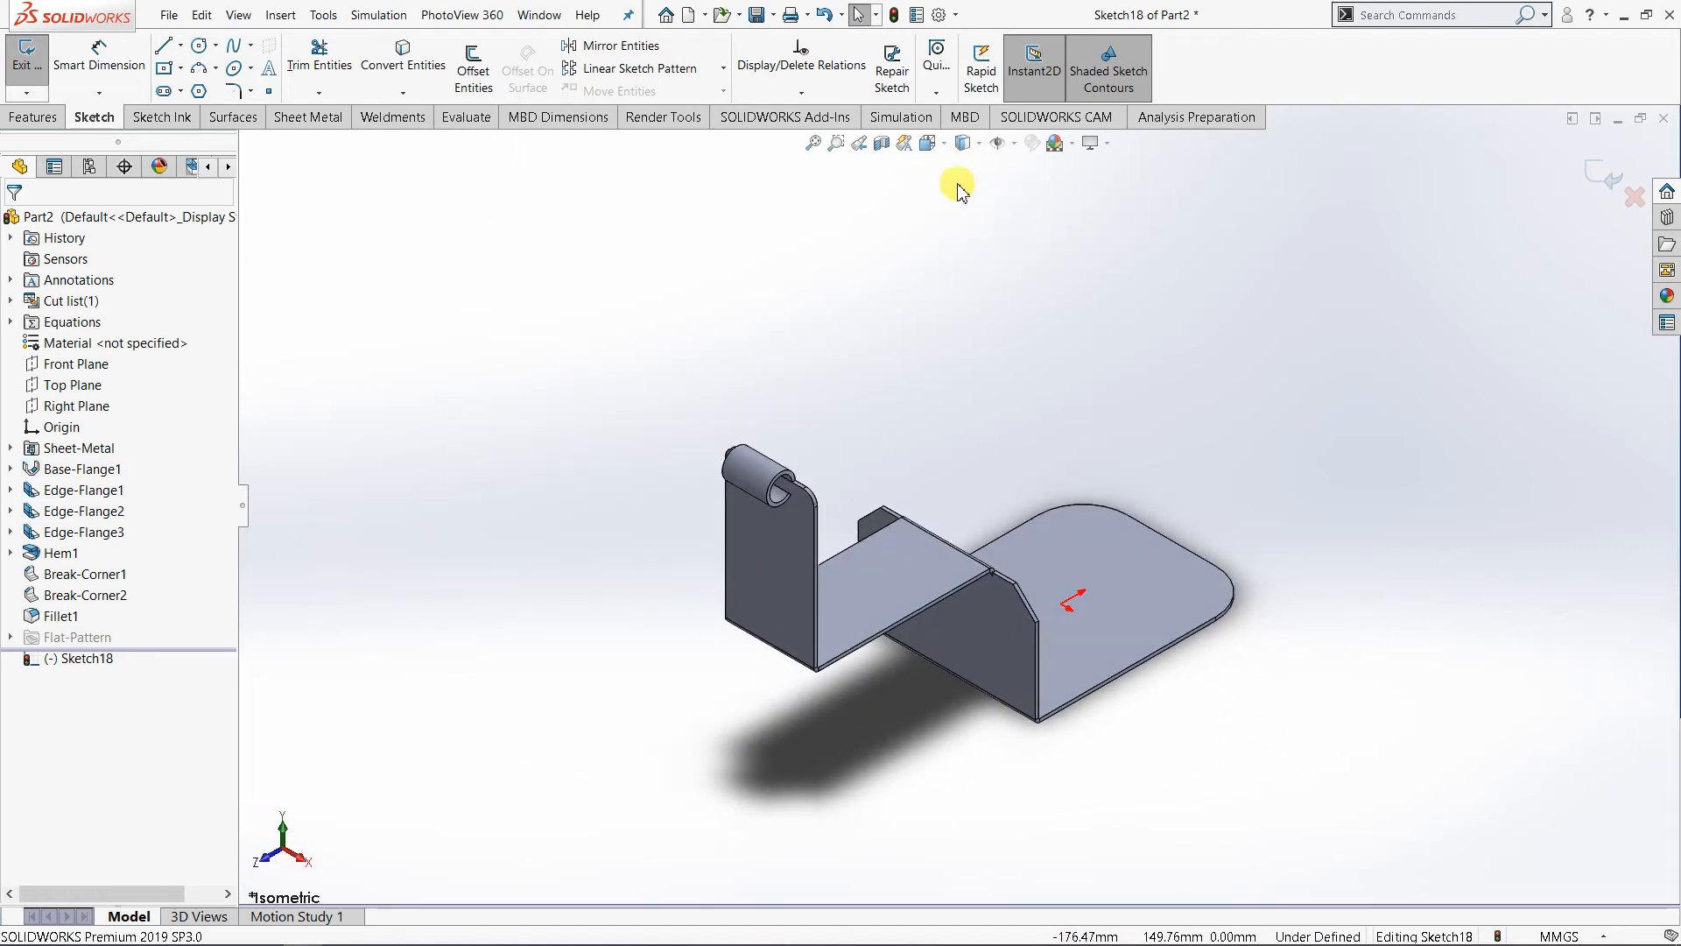
middle_drag(1101, 716, 1296, 727)
scroll(1294, 723, down, 2)
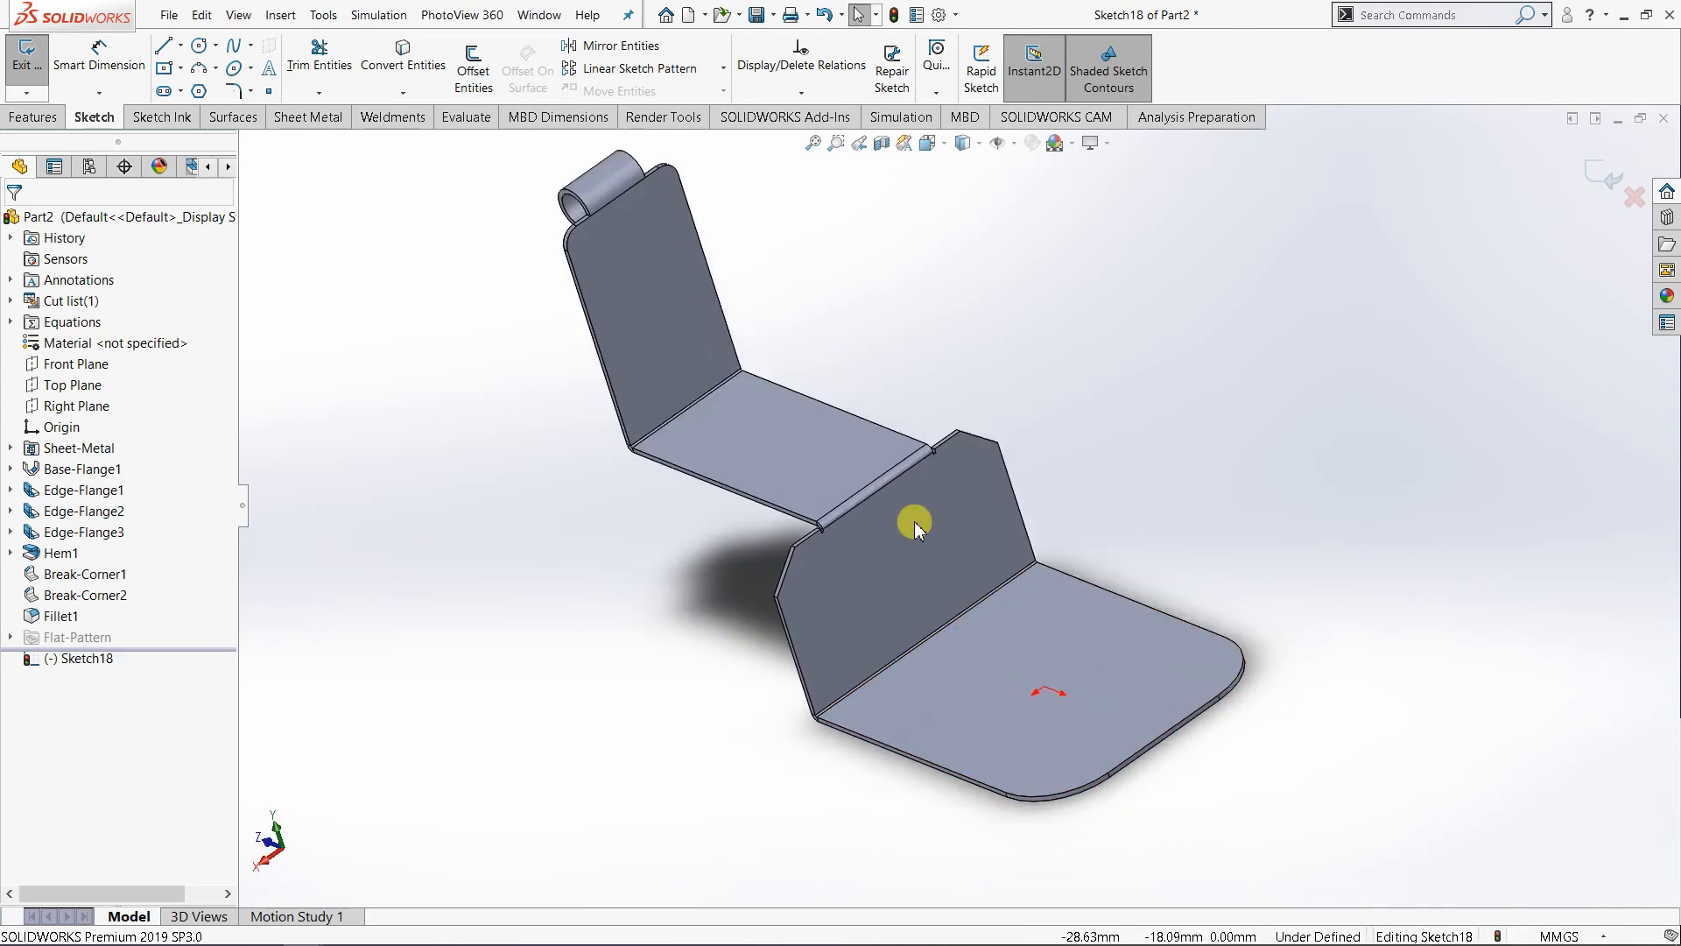
click(167, 49)
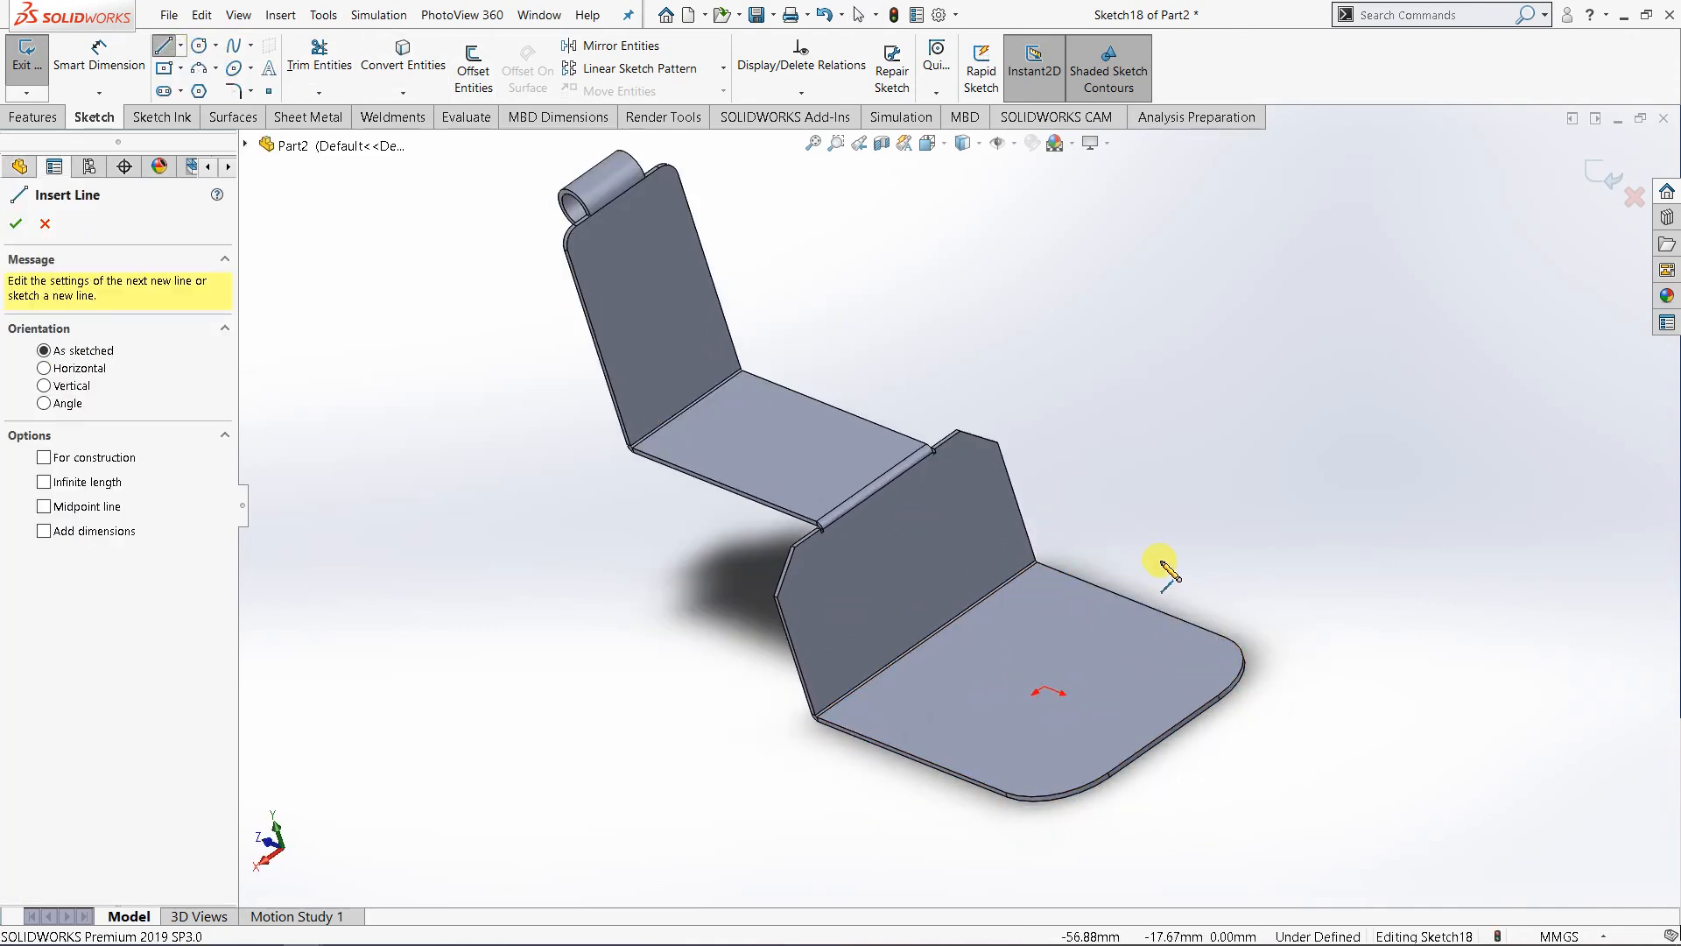
middle_drag(1169, 573, 1156, 606)
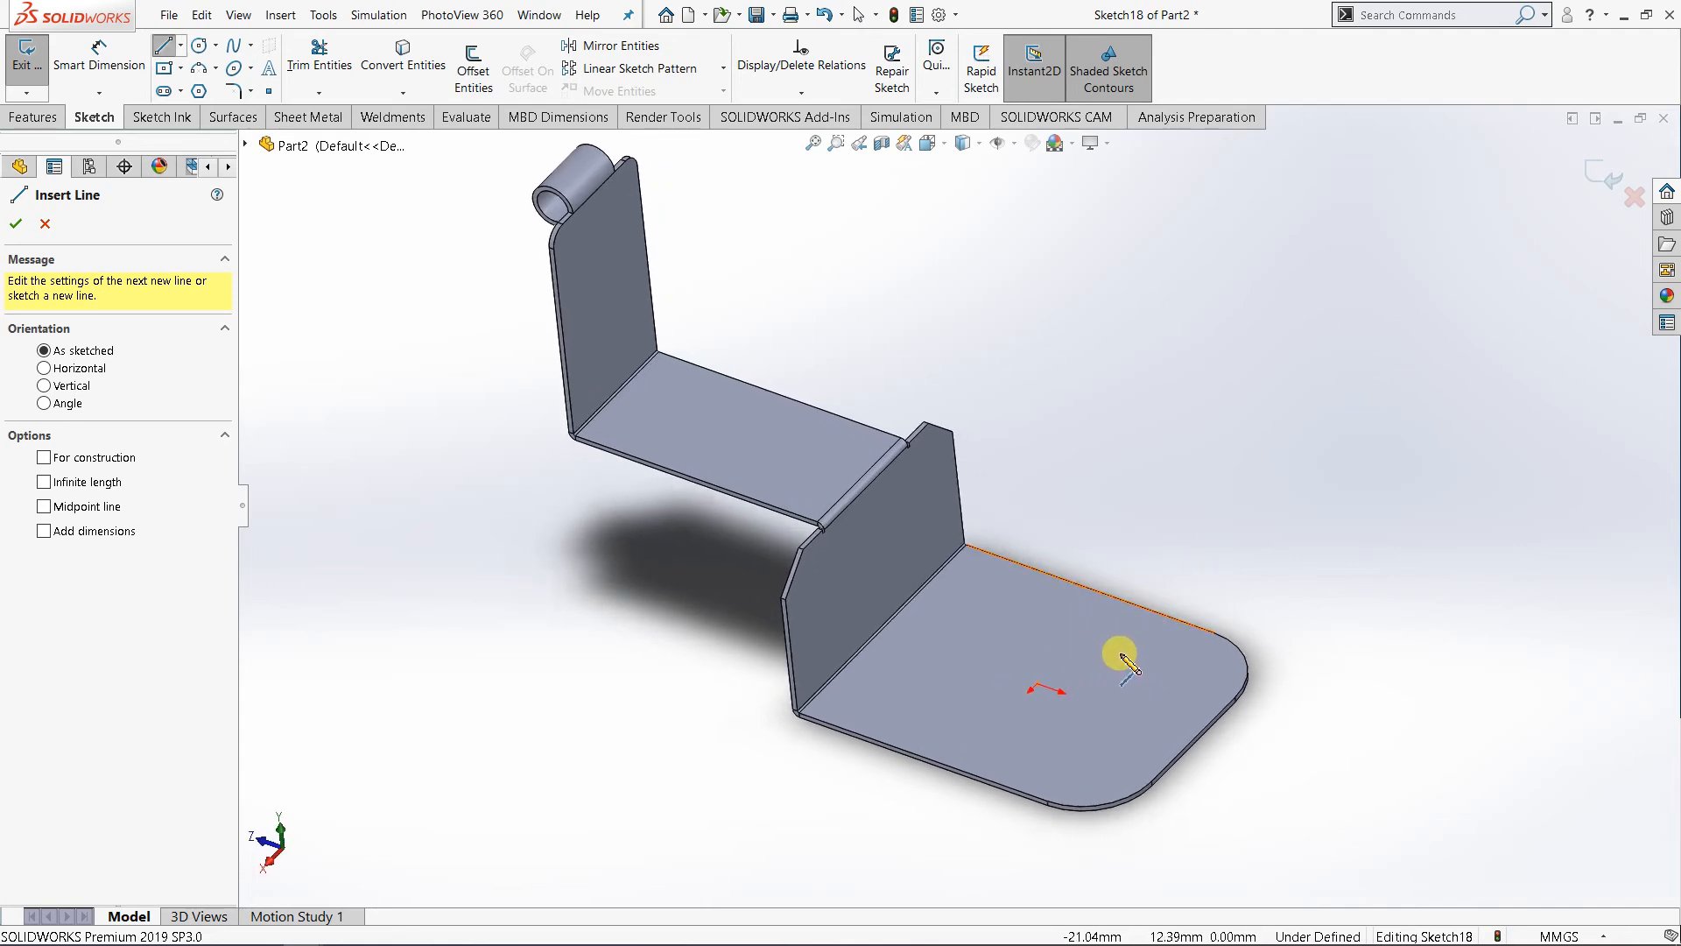
click(1105, 645)
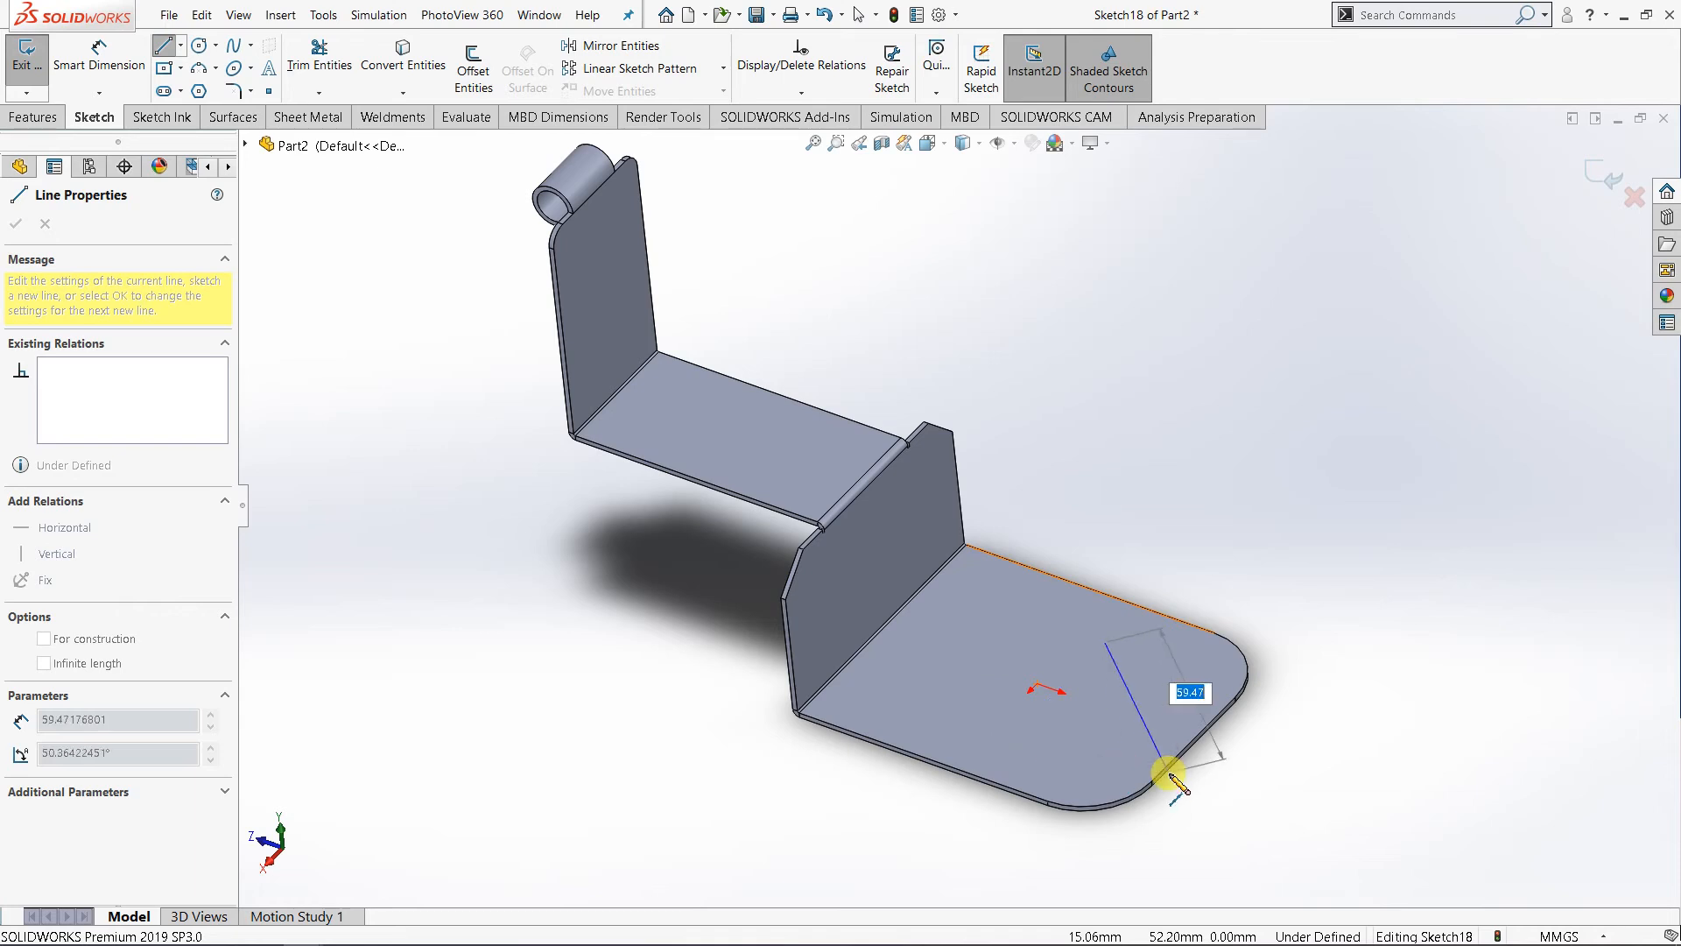
key(Escape)
key(Escape)
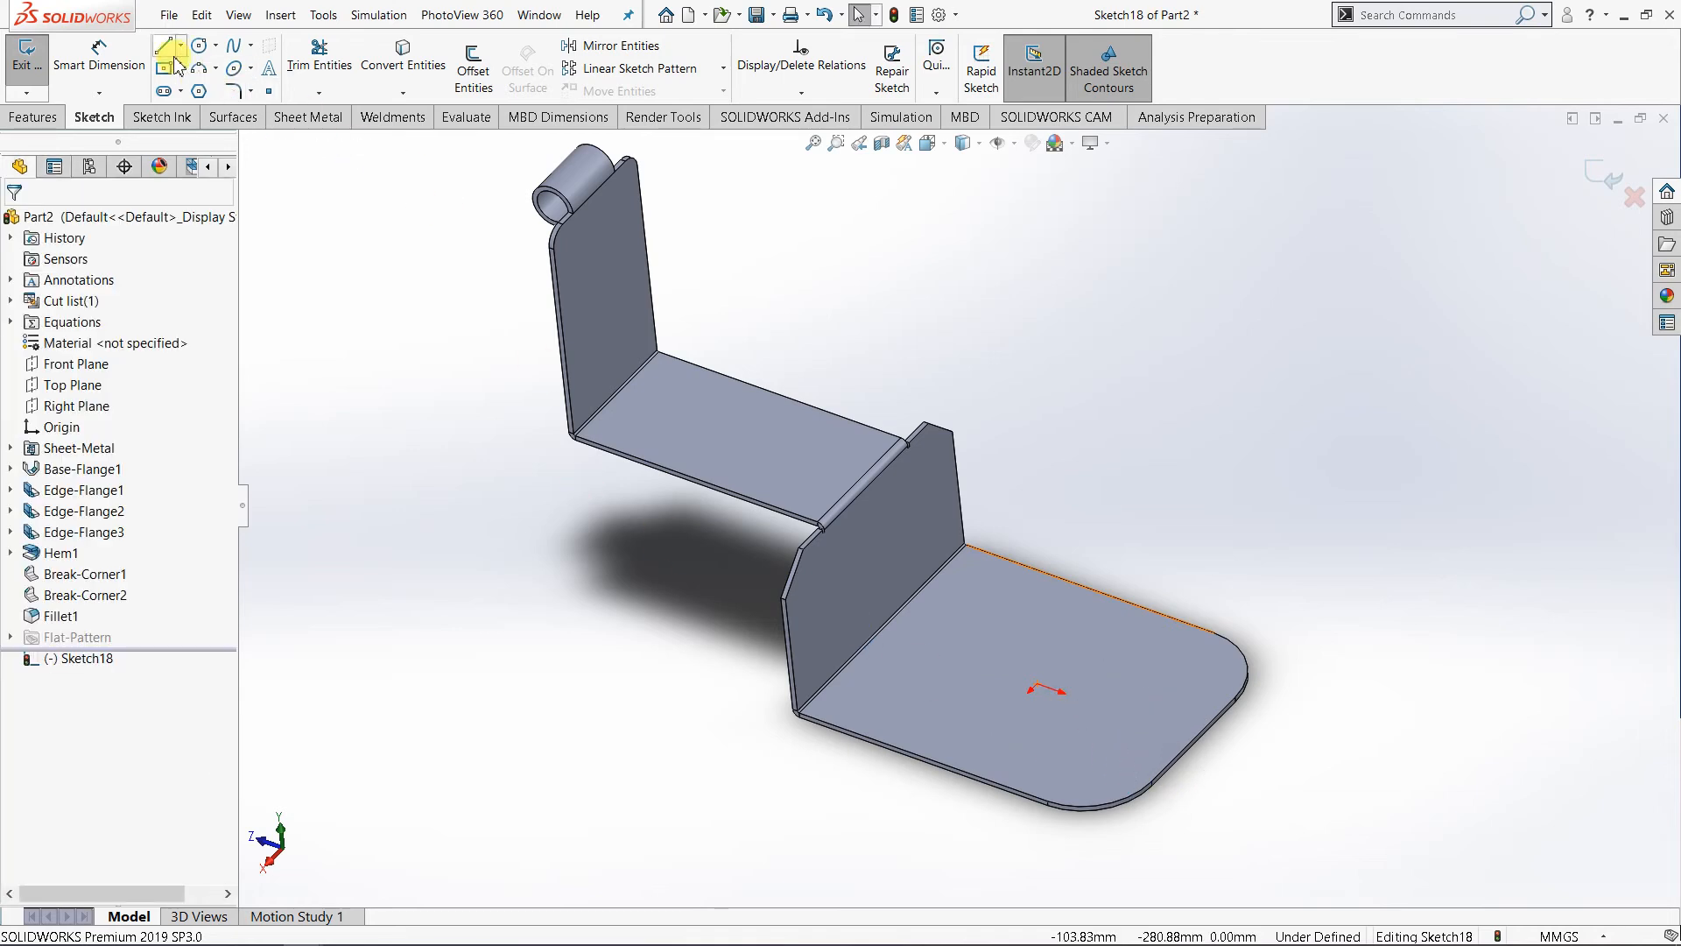
- Sketch a slanted line about 62 mm long across the middle of the base plate's upper face
key(l)
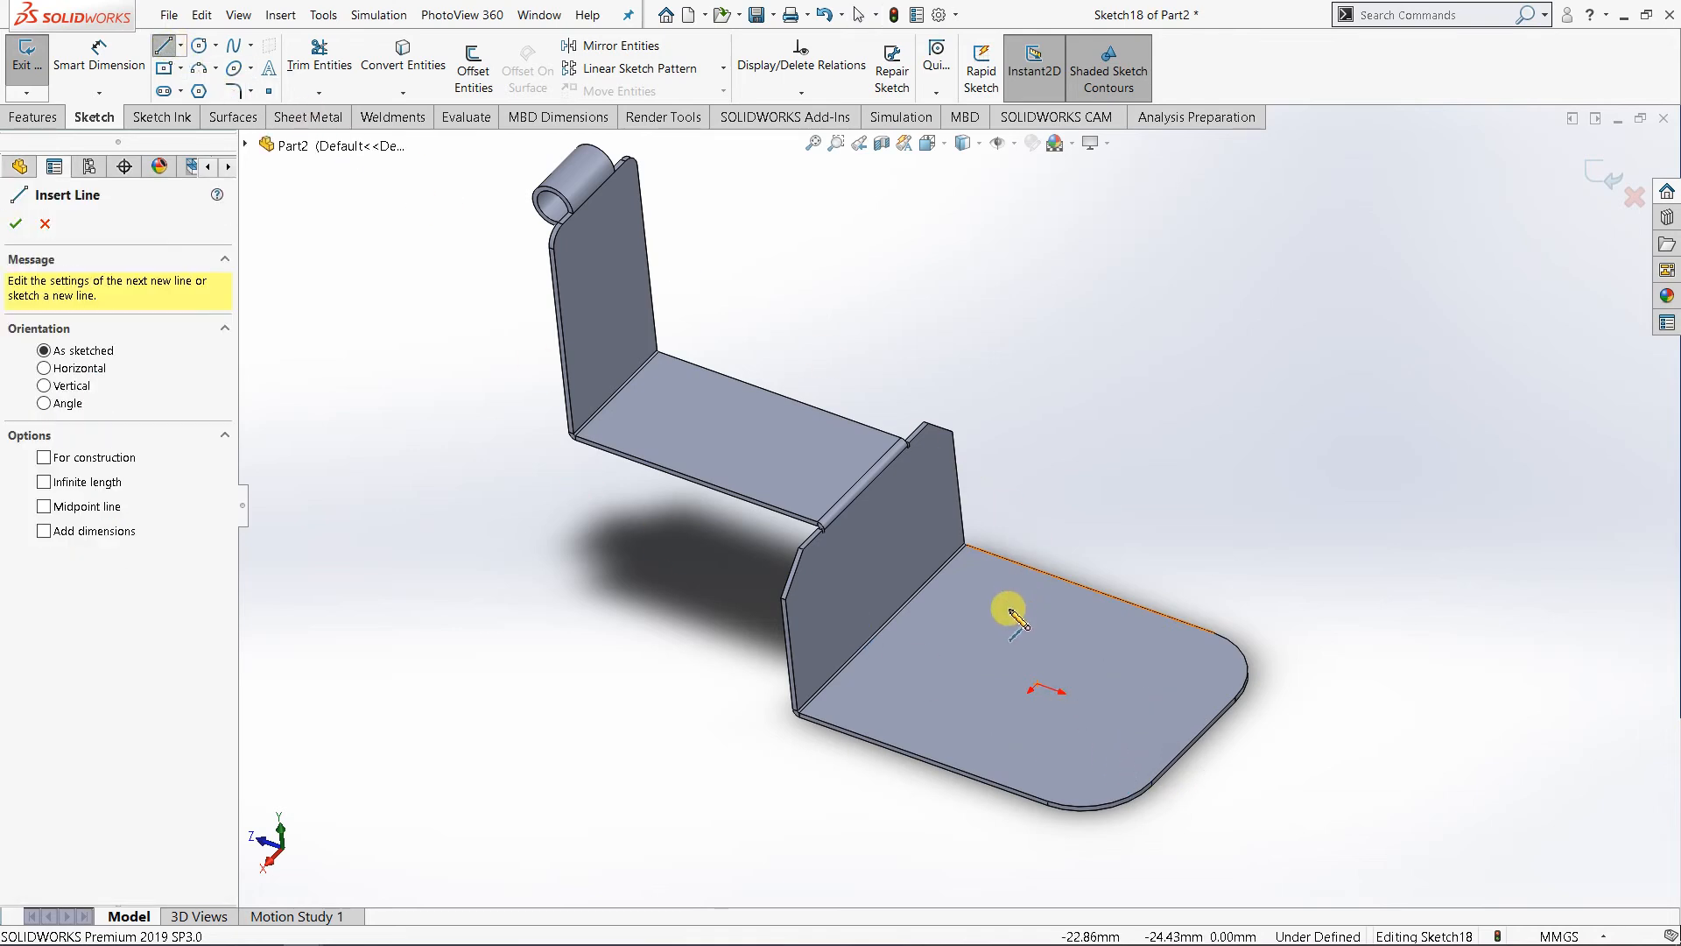
click(1017, 604)
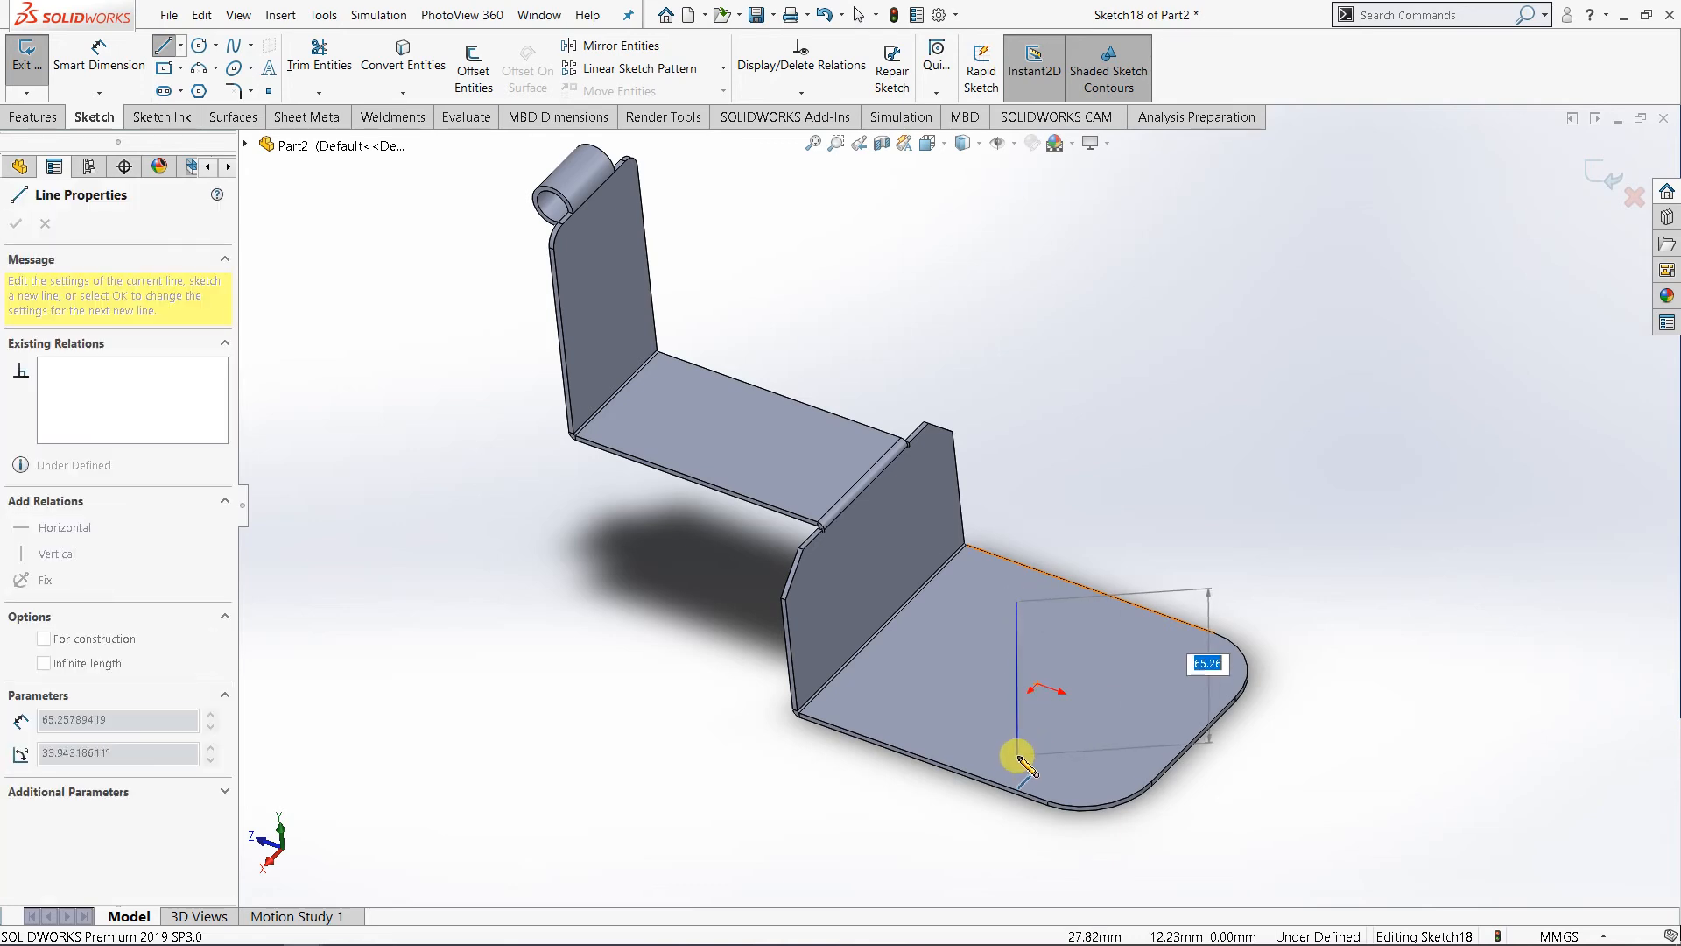
click(1016, 746)
- Dimension the angle between the sketched line and the straight edge at the plate's rounded end as 30°
right_click(1021, 701)
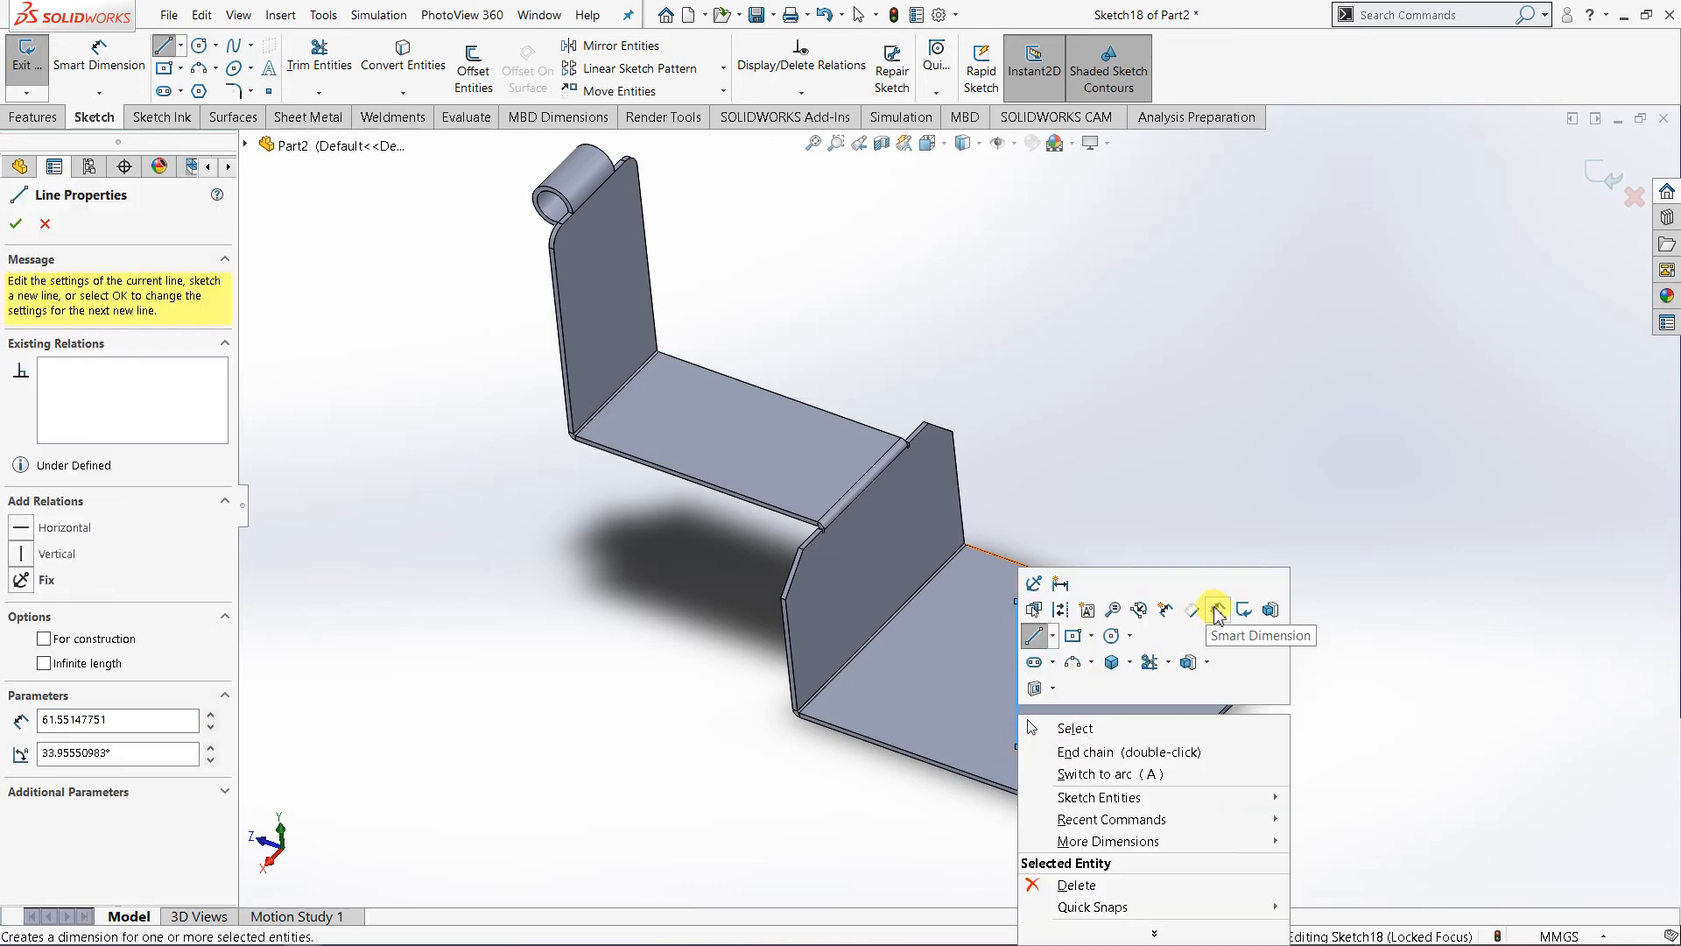
click(1212, 606)
click(1017, 696)
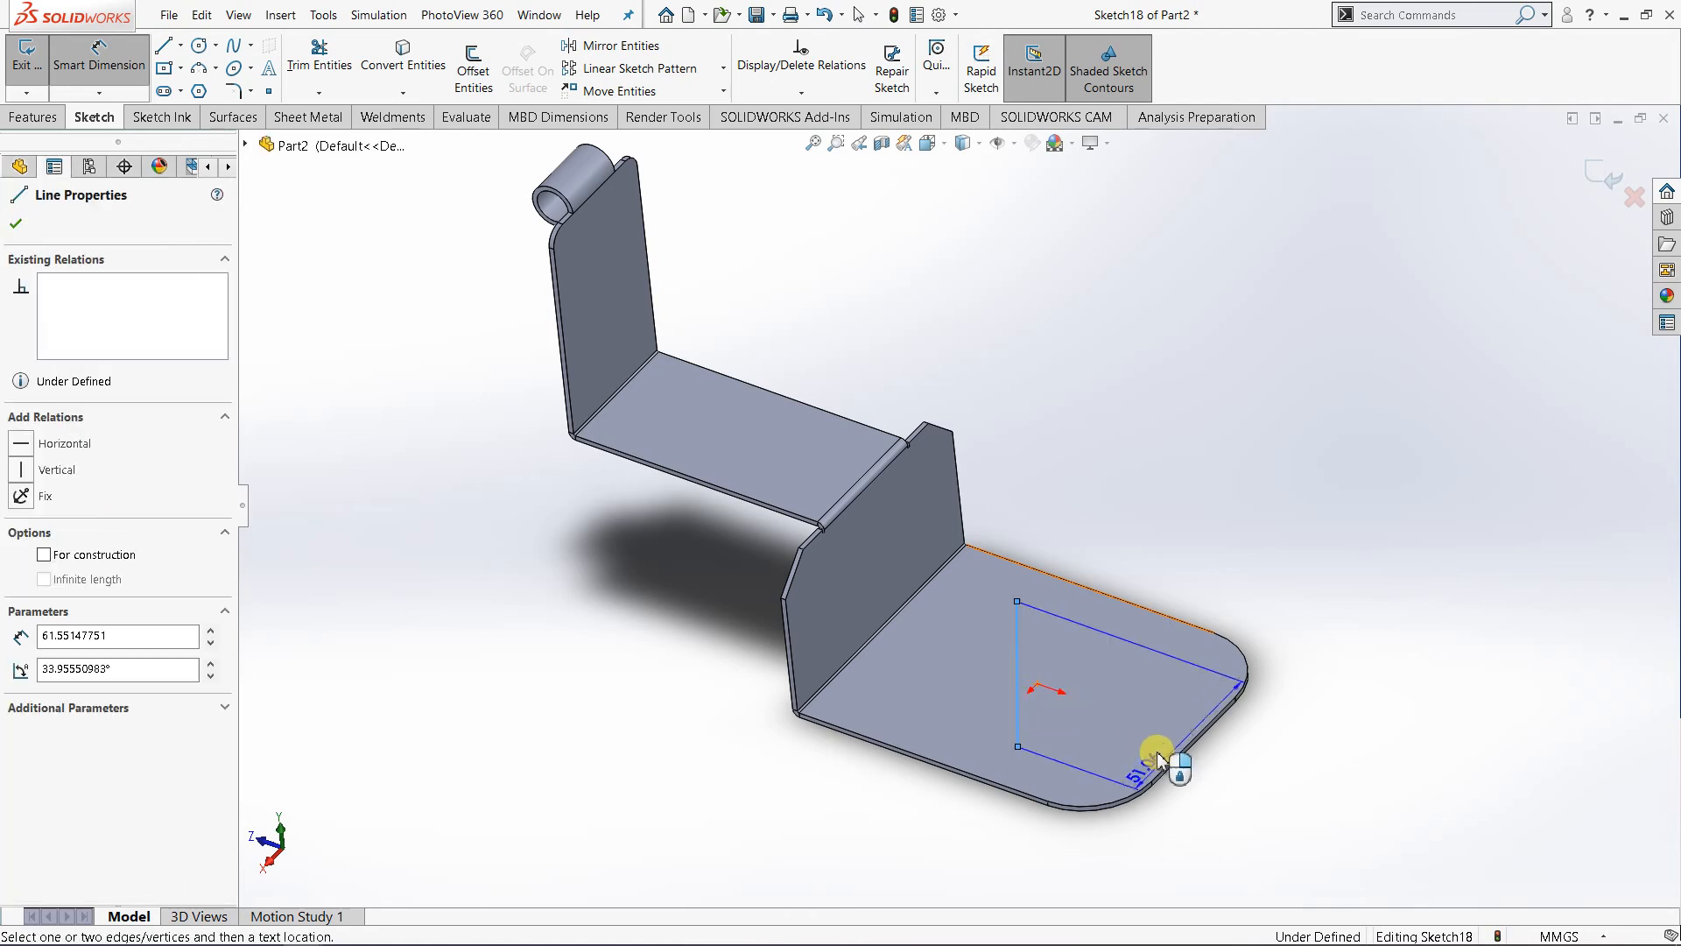
click(1177, 765)
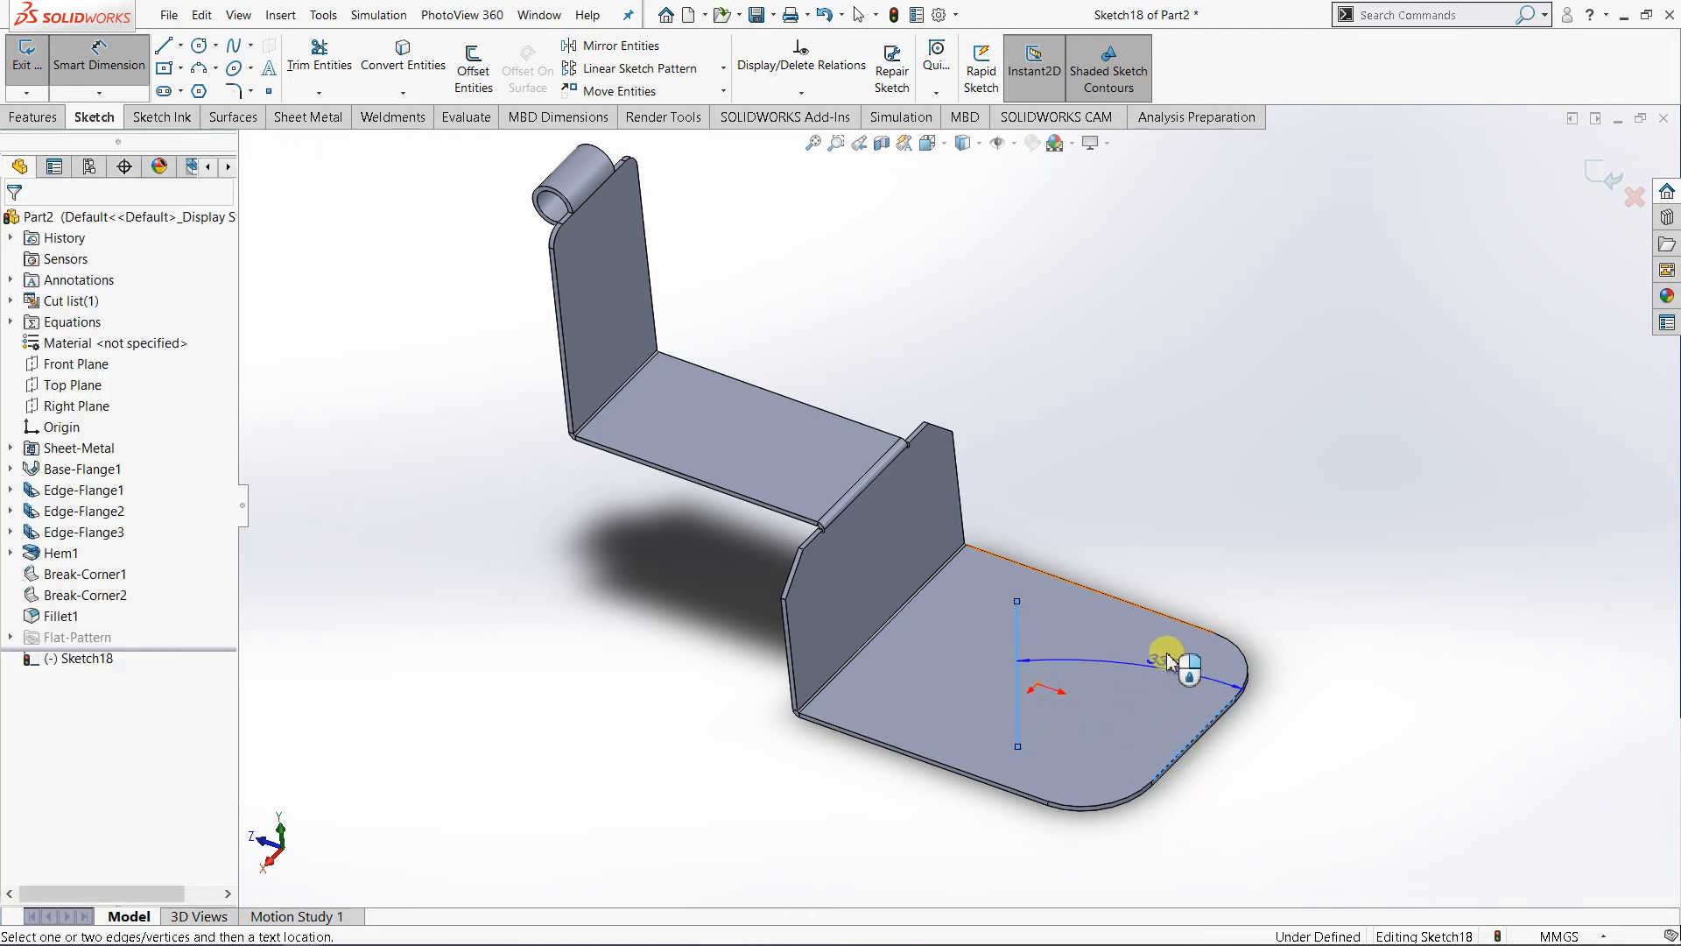
click(1152, 562)
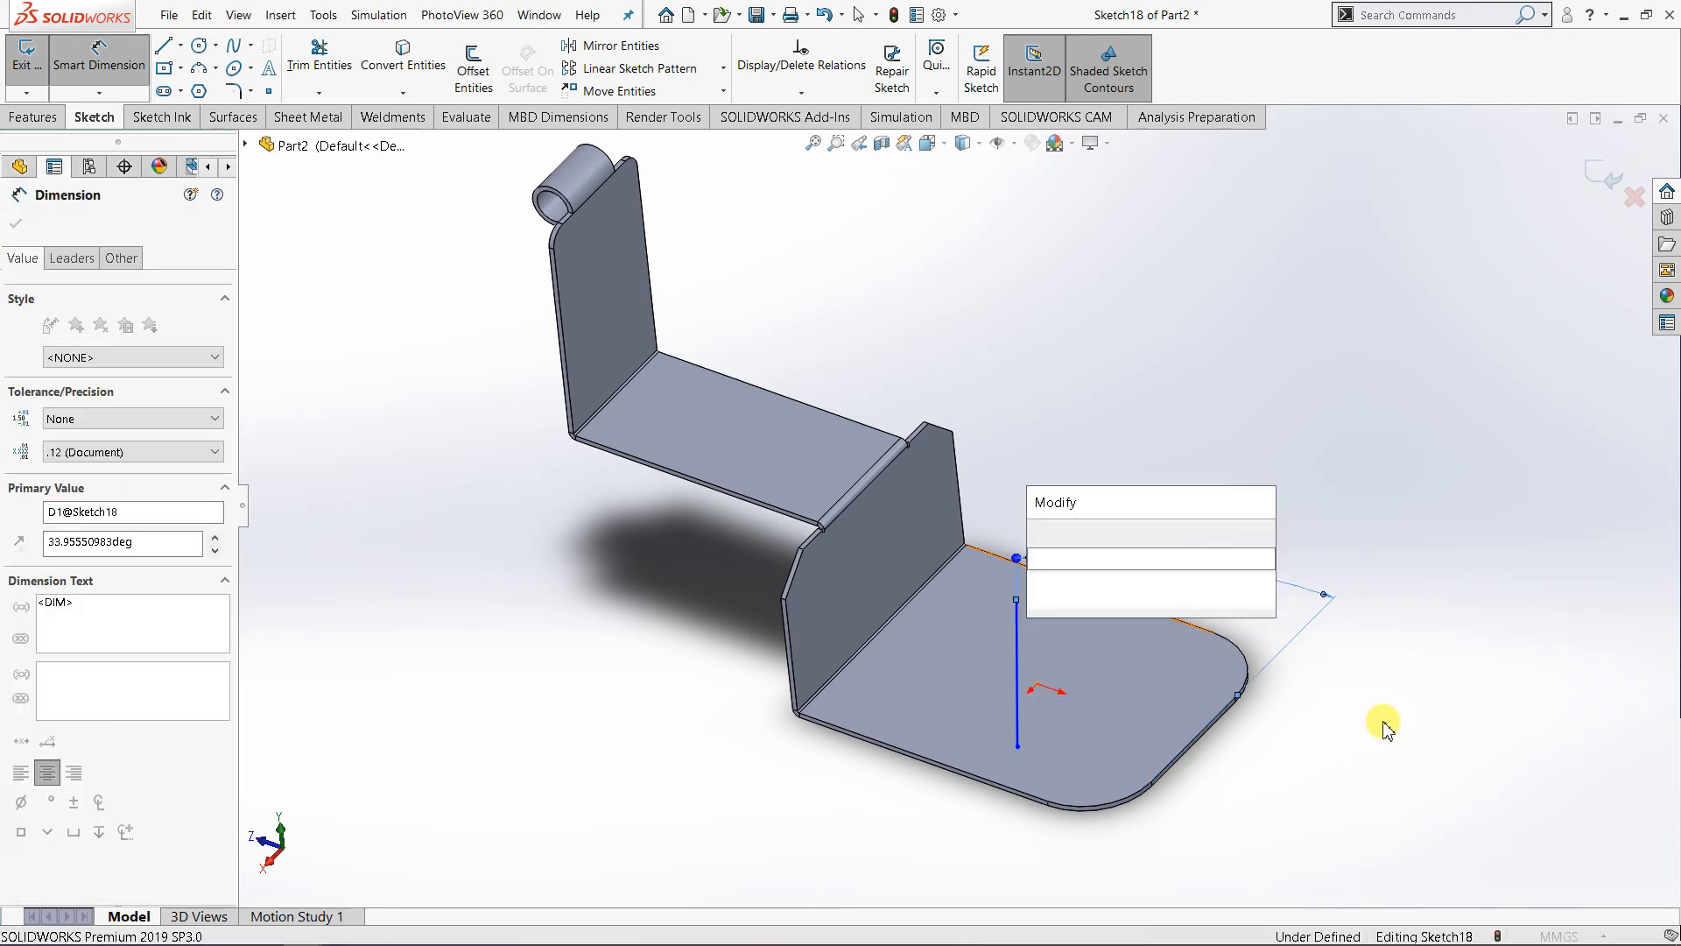
text(3)
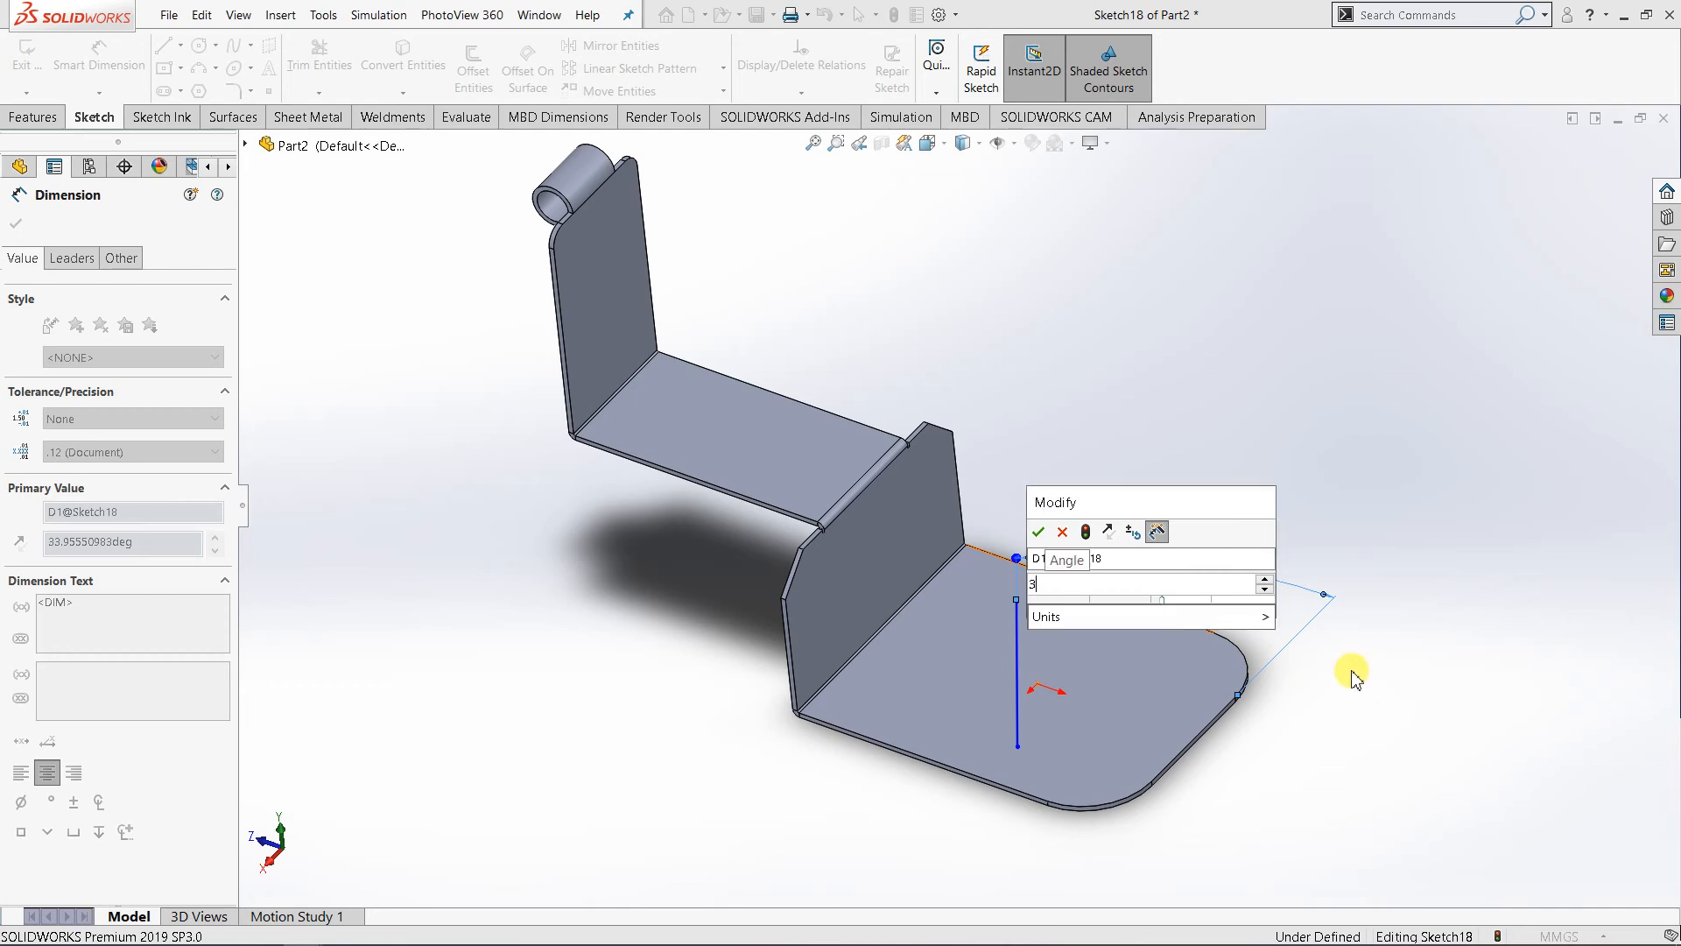
right_click(1165, 357)
click(1213, 415)
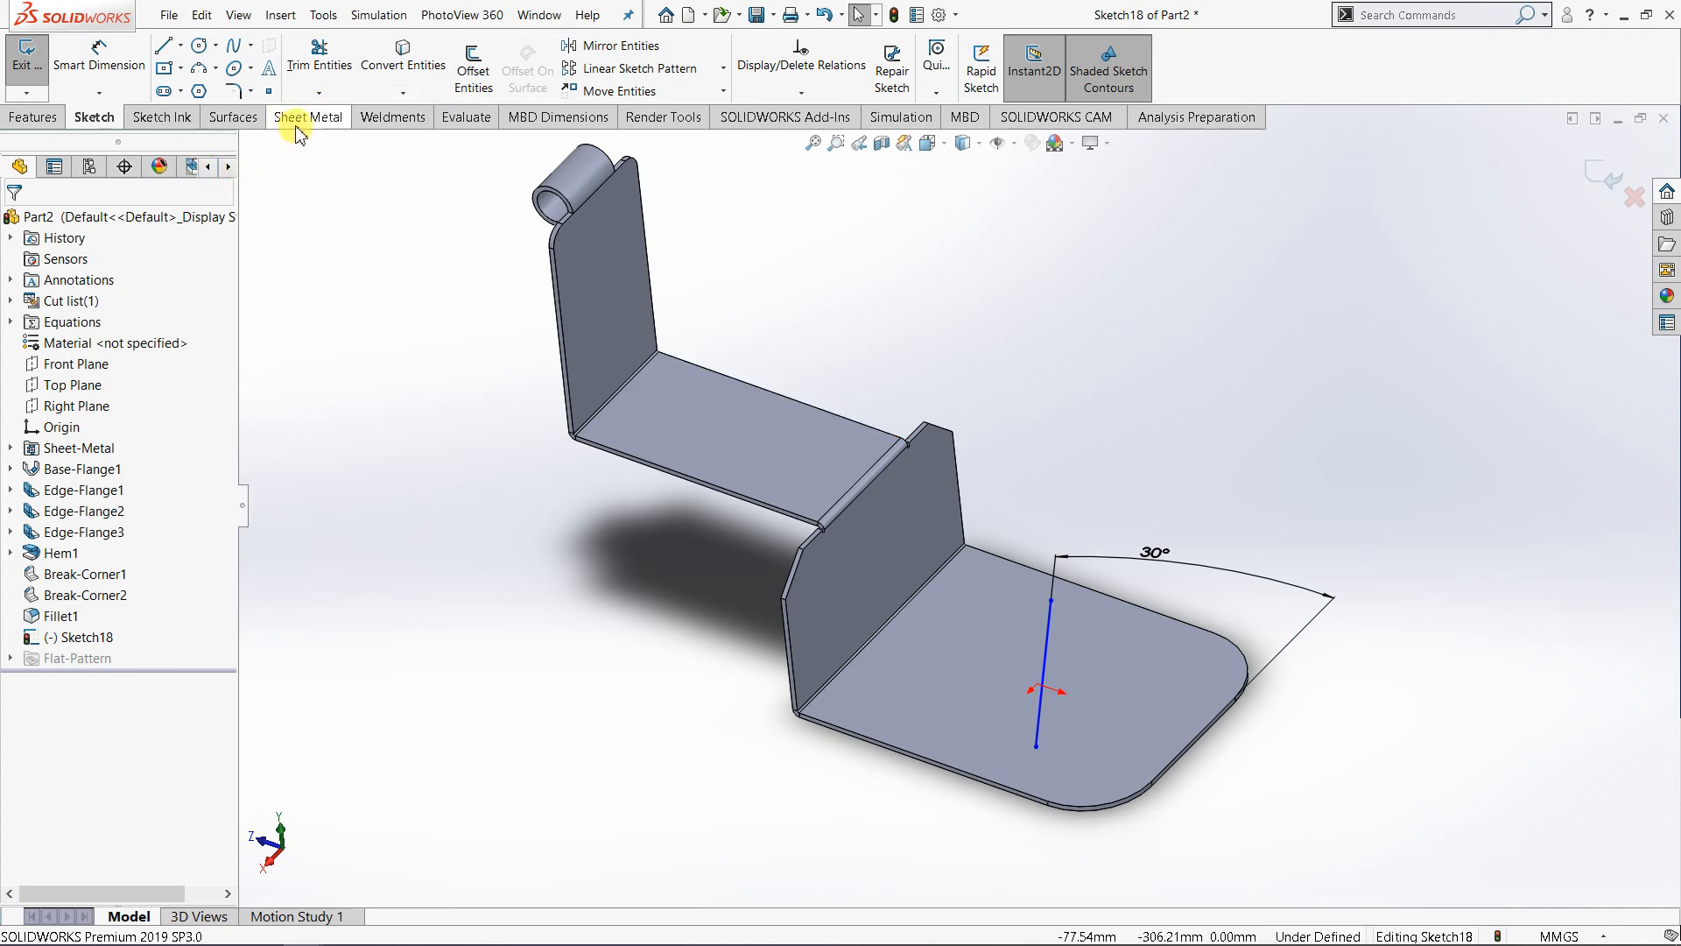
- Start a Jog from the slanted line, fix the plate face on the upright flange's side, and reverse the offset to point downward
click(331, 118)
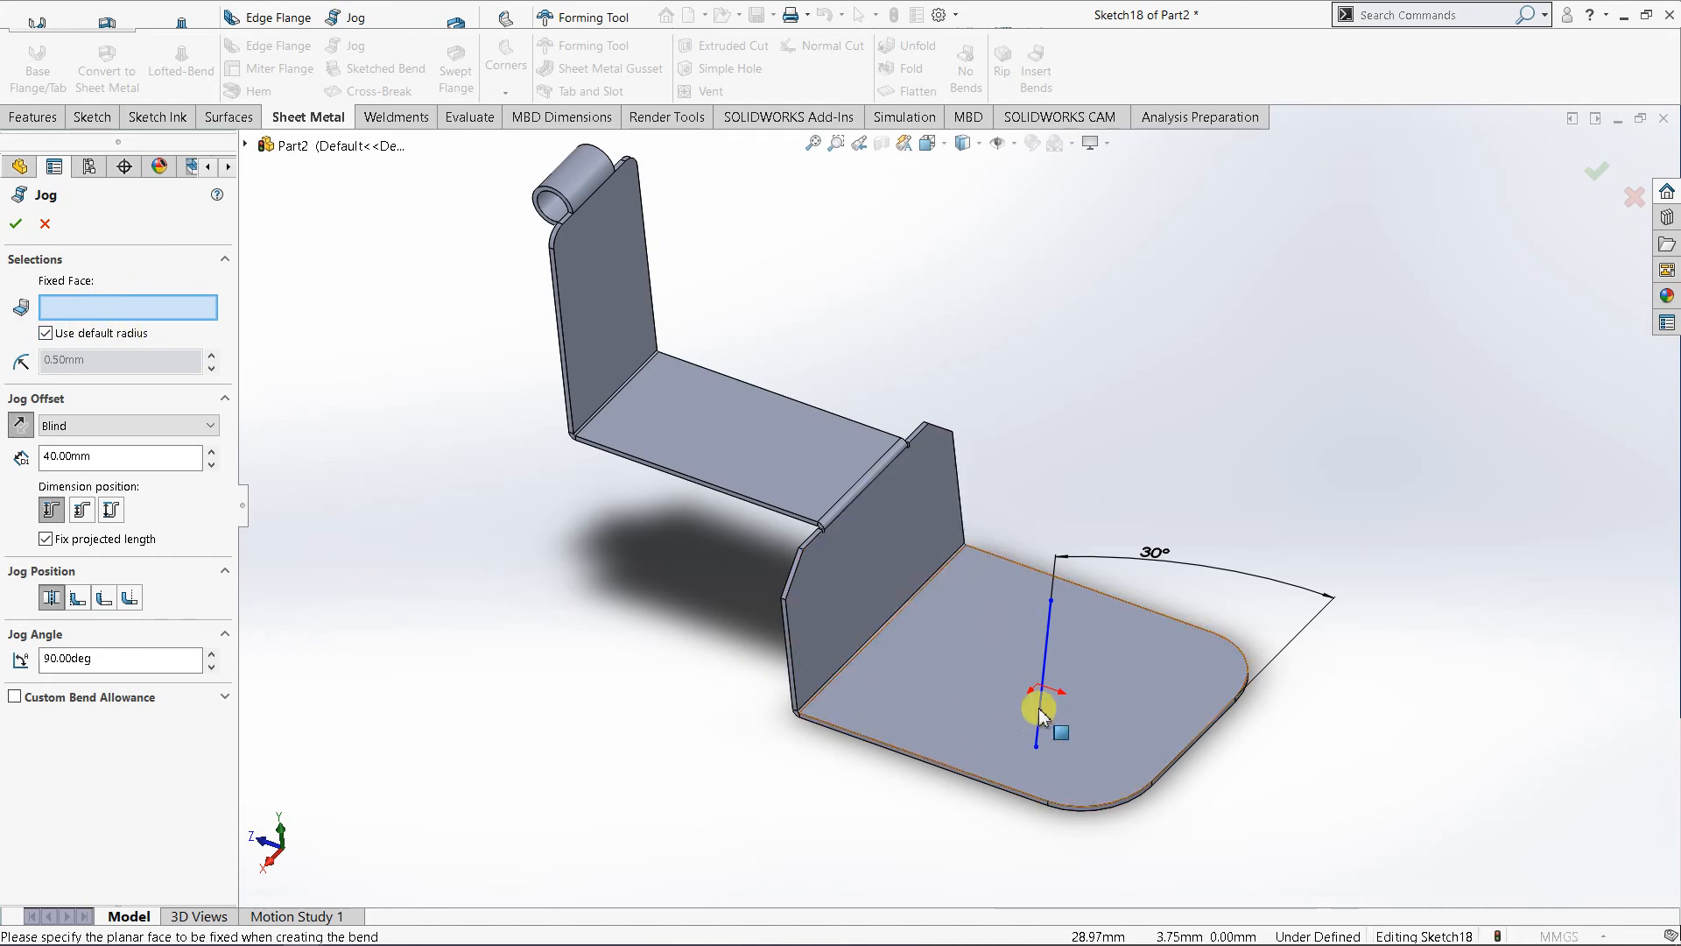
click(961, 655)
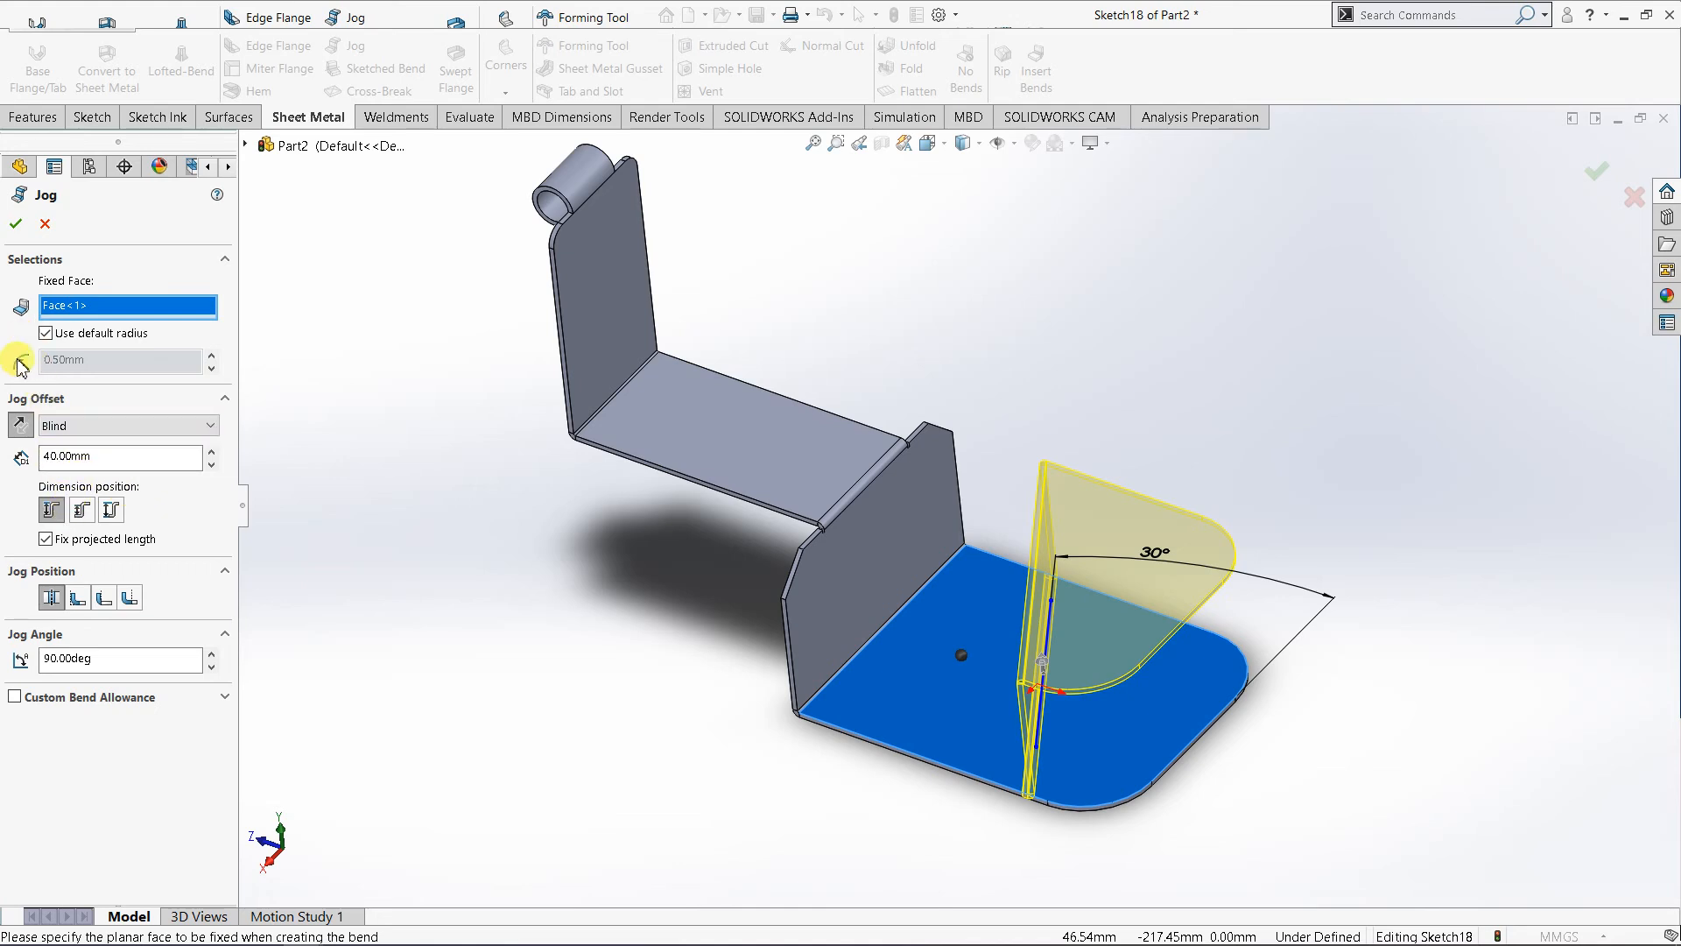
click(14, 426)
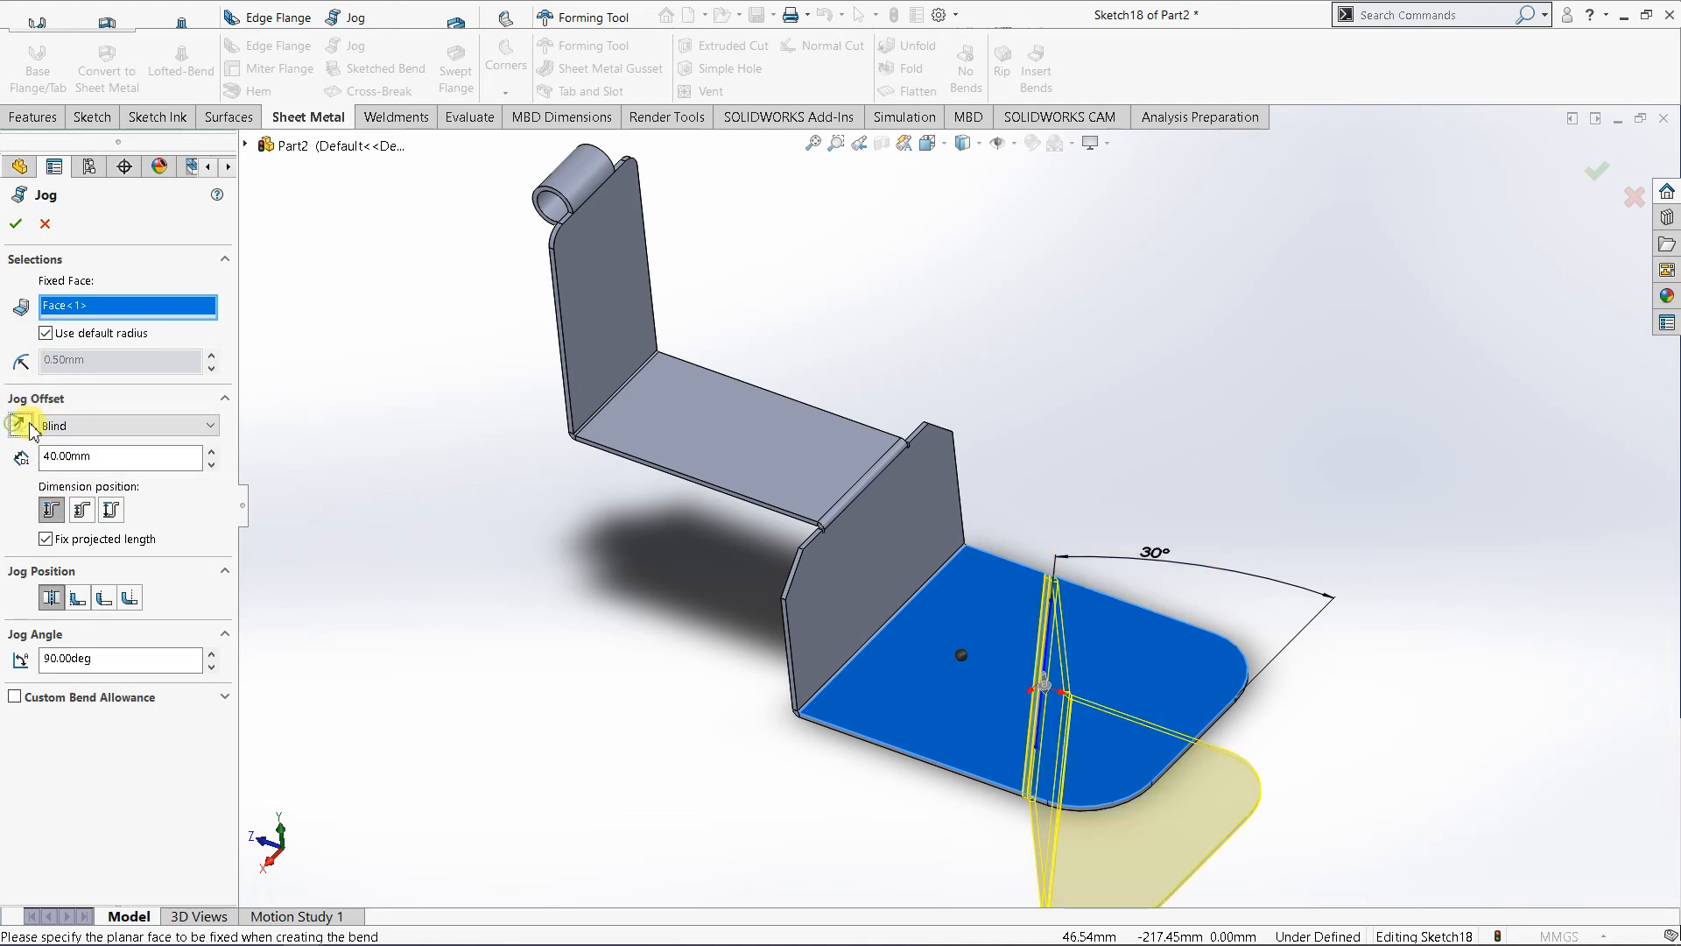
- Increase the jog offset to 100 mm
scroll(734, 662, up, 2)
scroll(1139, 733, down, 1)
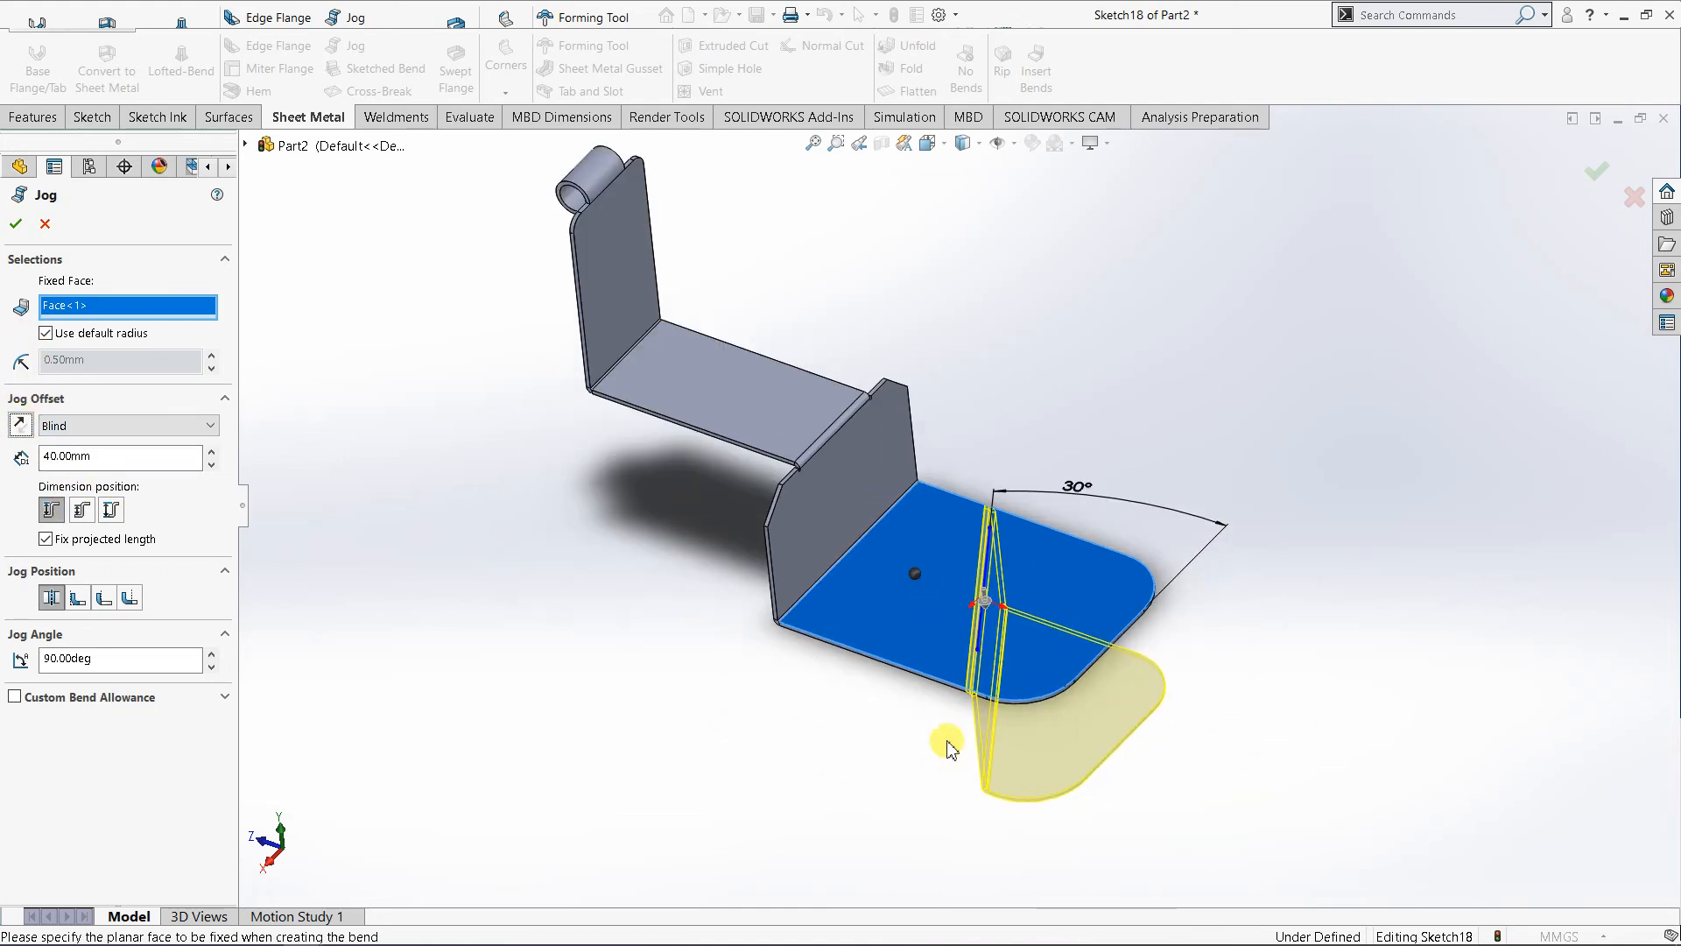
middle_drag(658, 655, 668, 514)
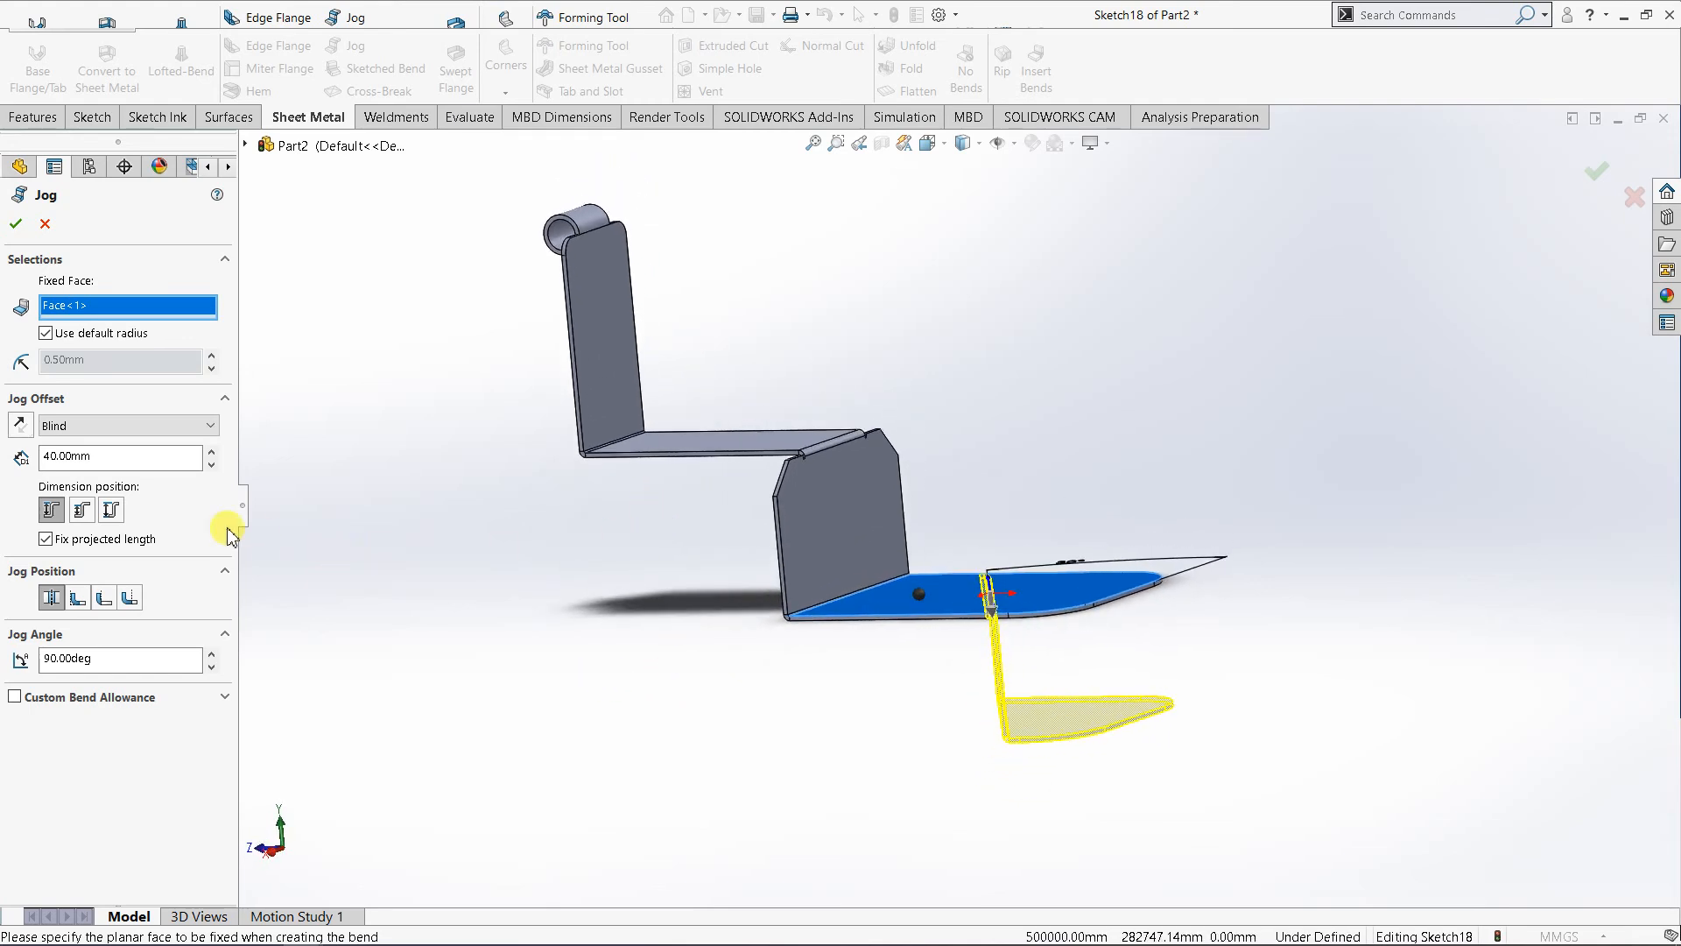
click(211, 451)
click(211, 451)
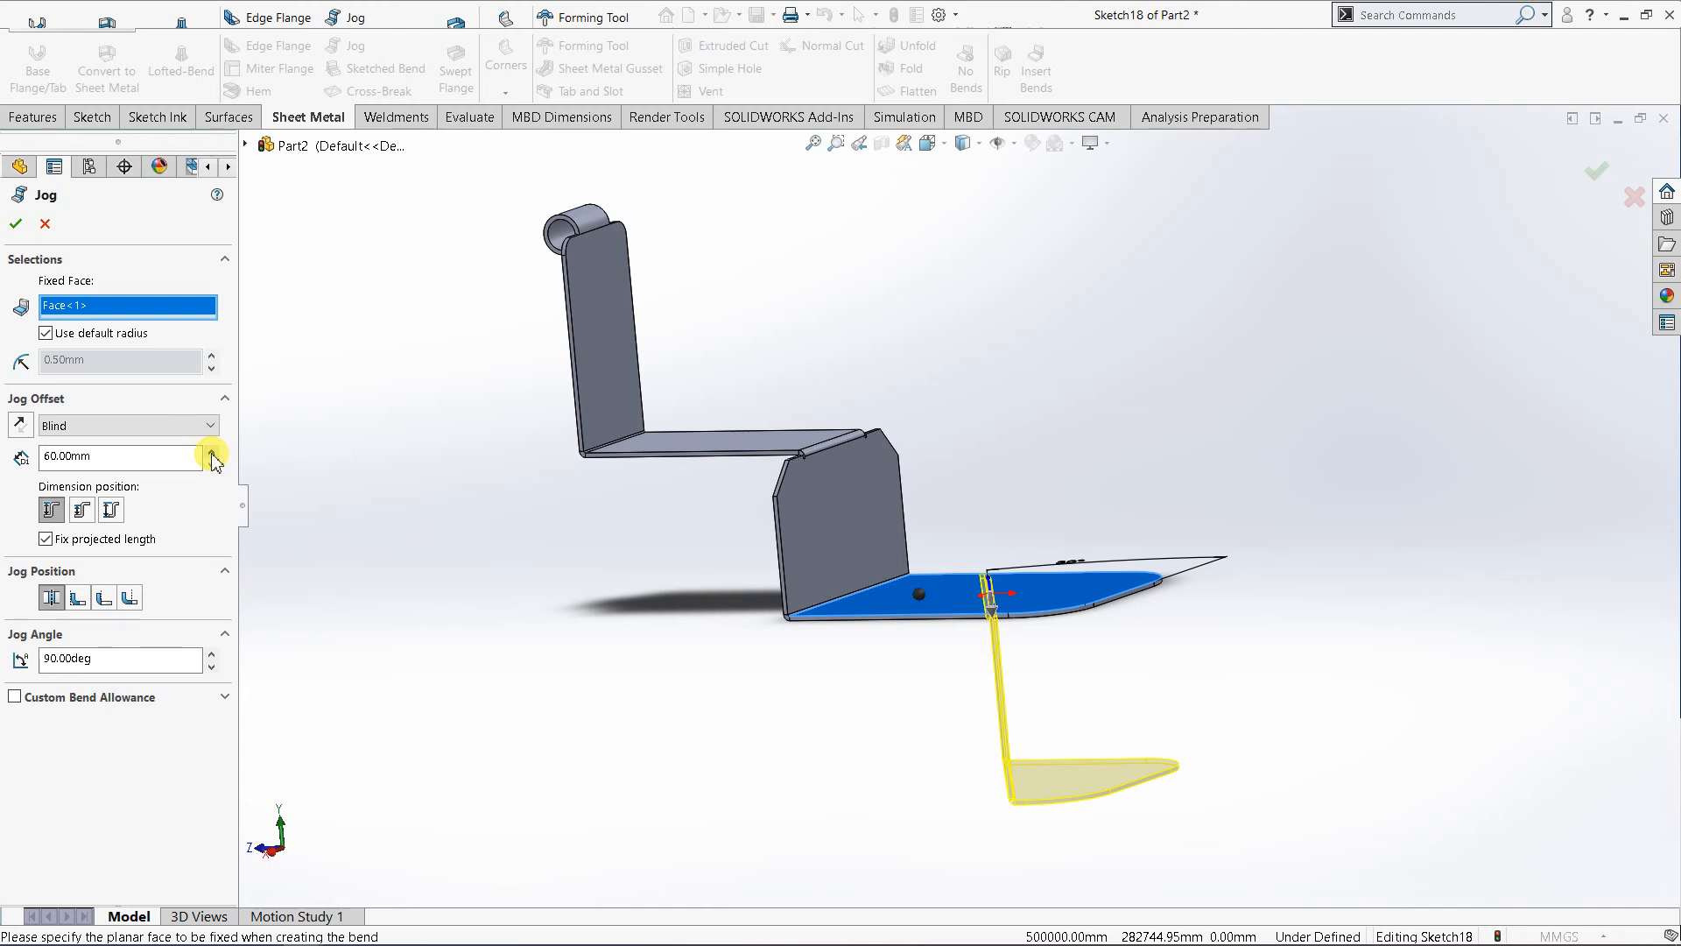
middle_drag(964, 750, 1018, 717)
middle_drag(969, 818, 848, 858)
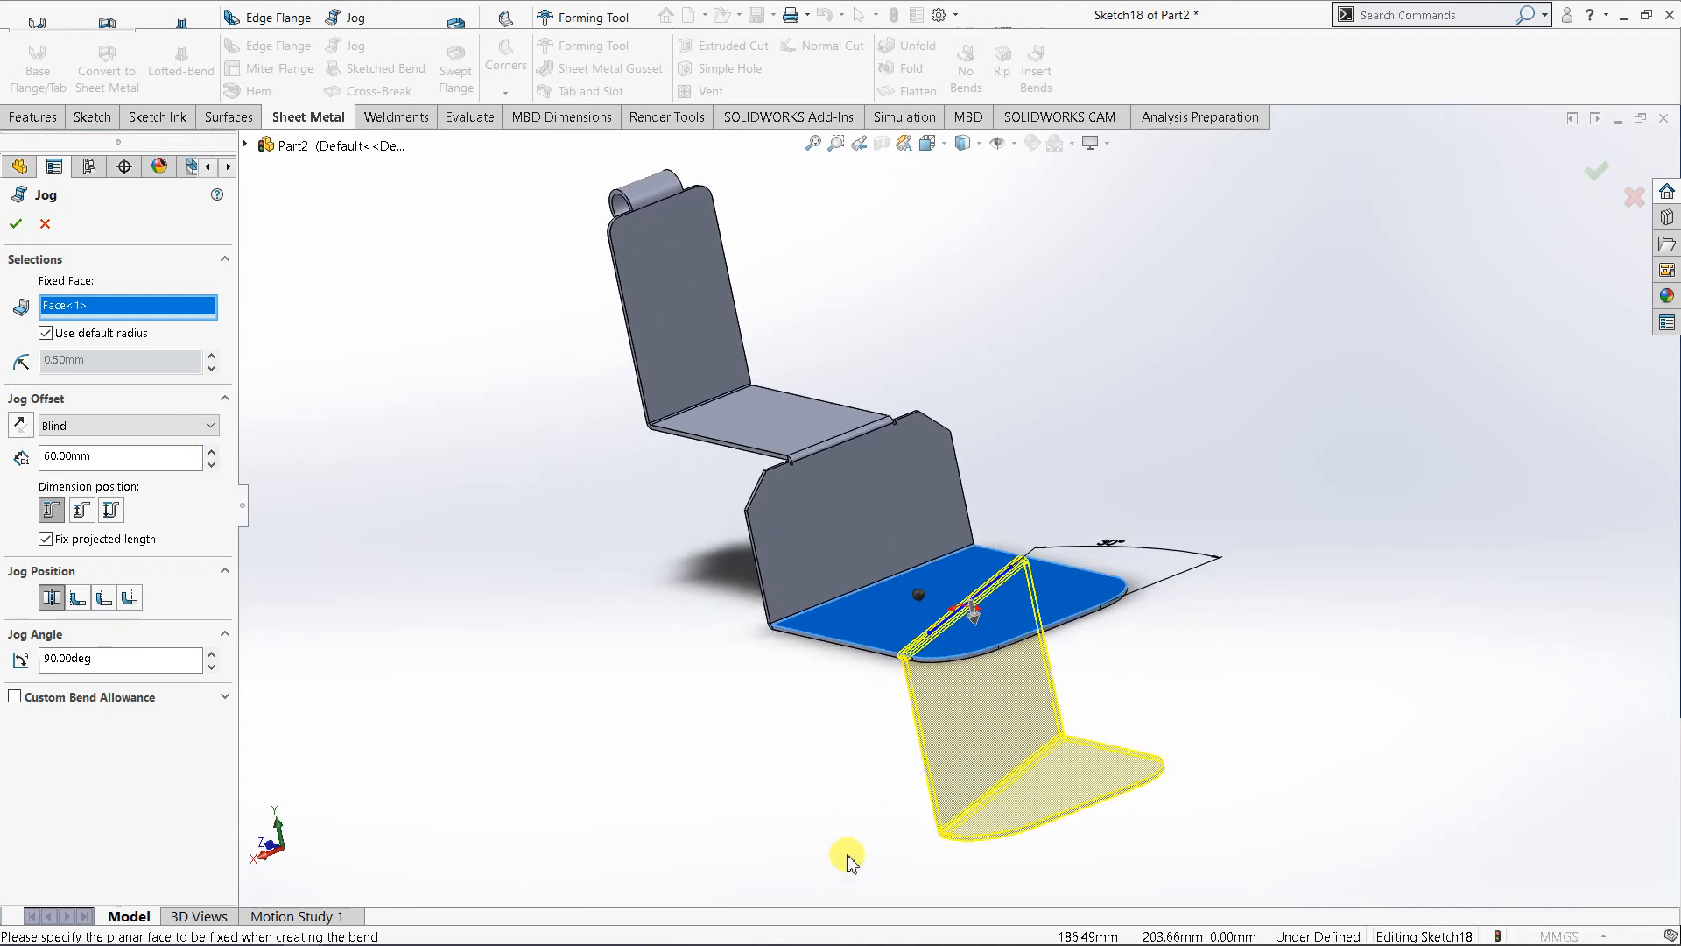
click(212, 452)
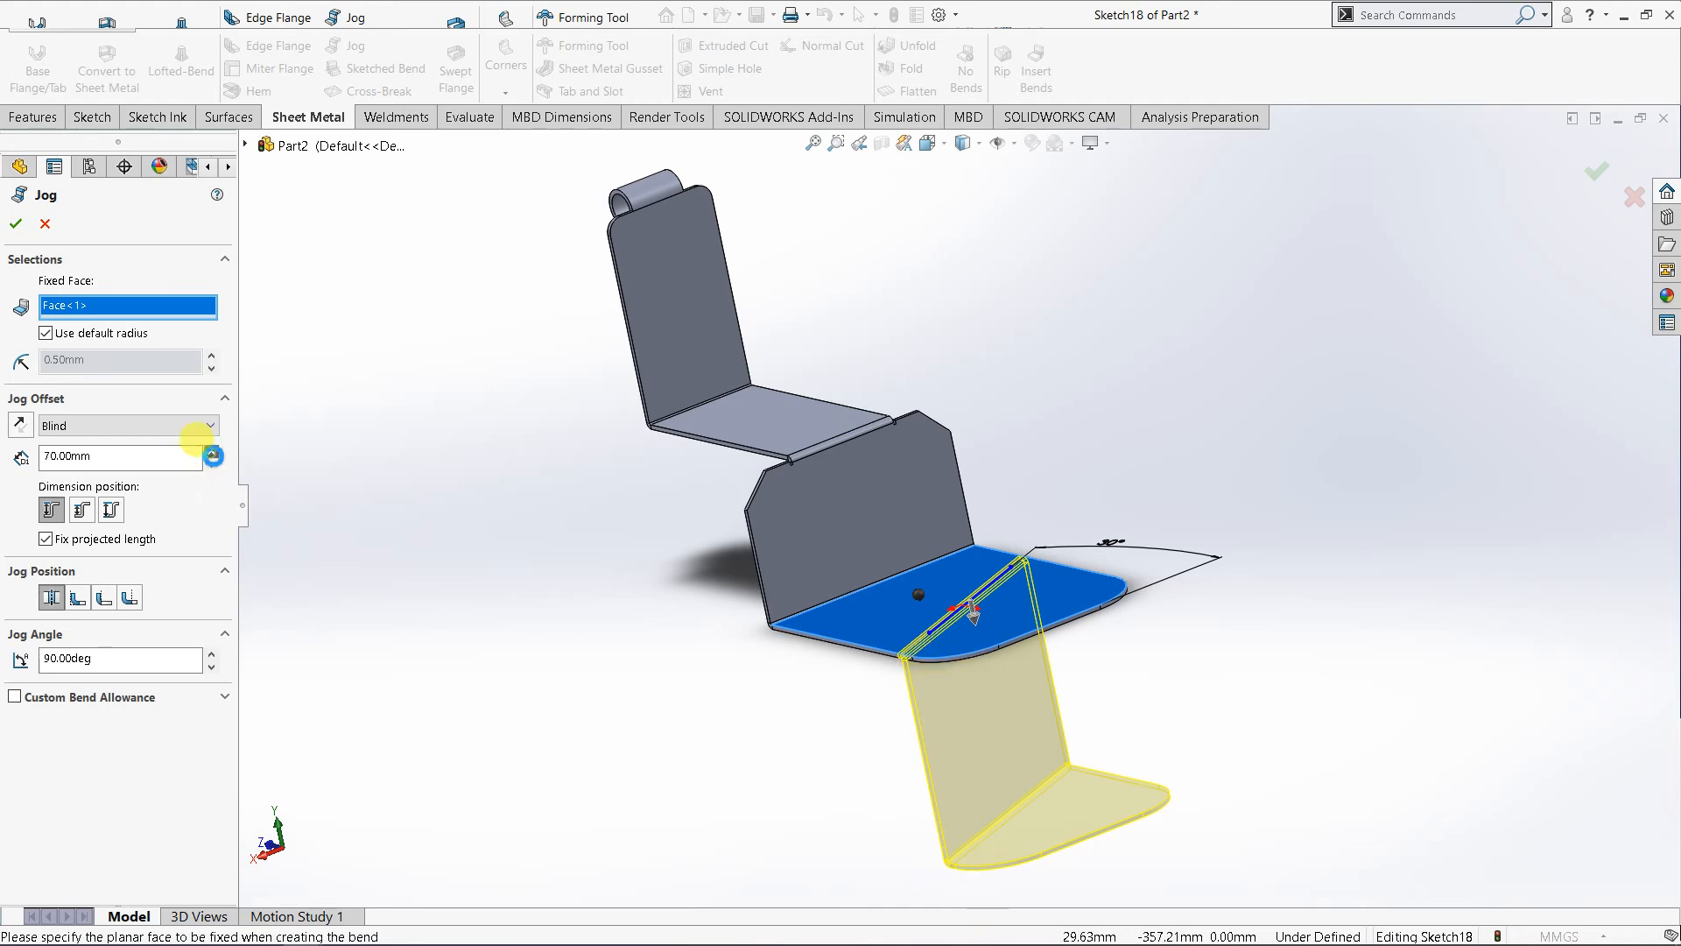
click(212, 452)
click(212, 452)
scroll(587, 604, up, 3)
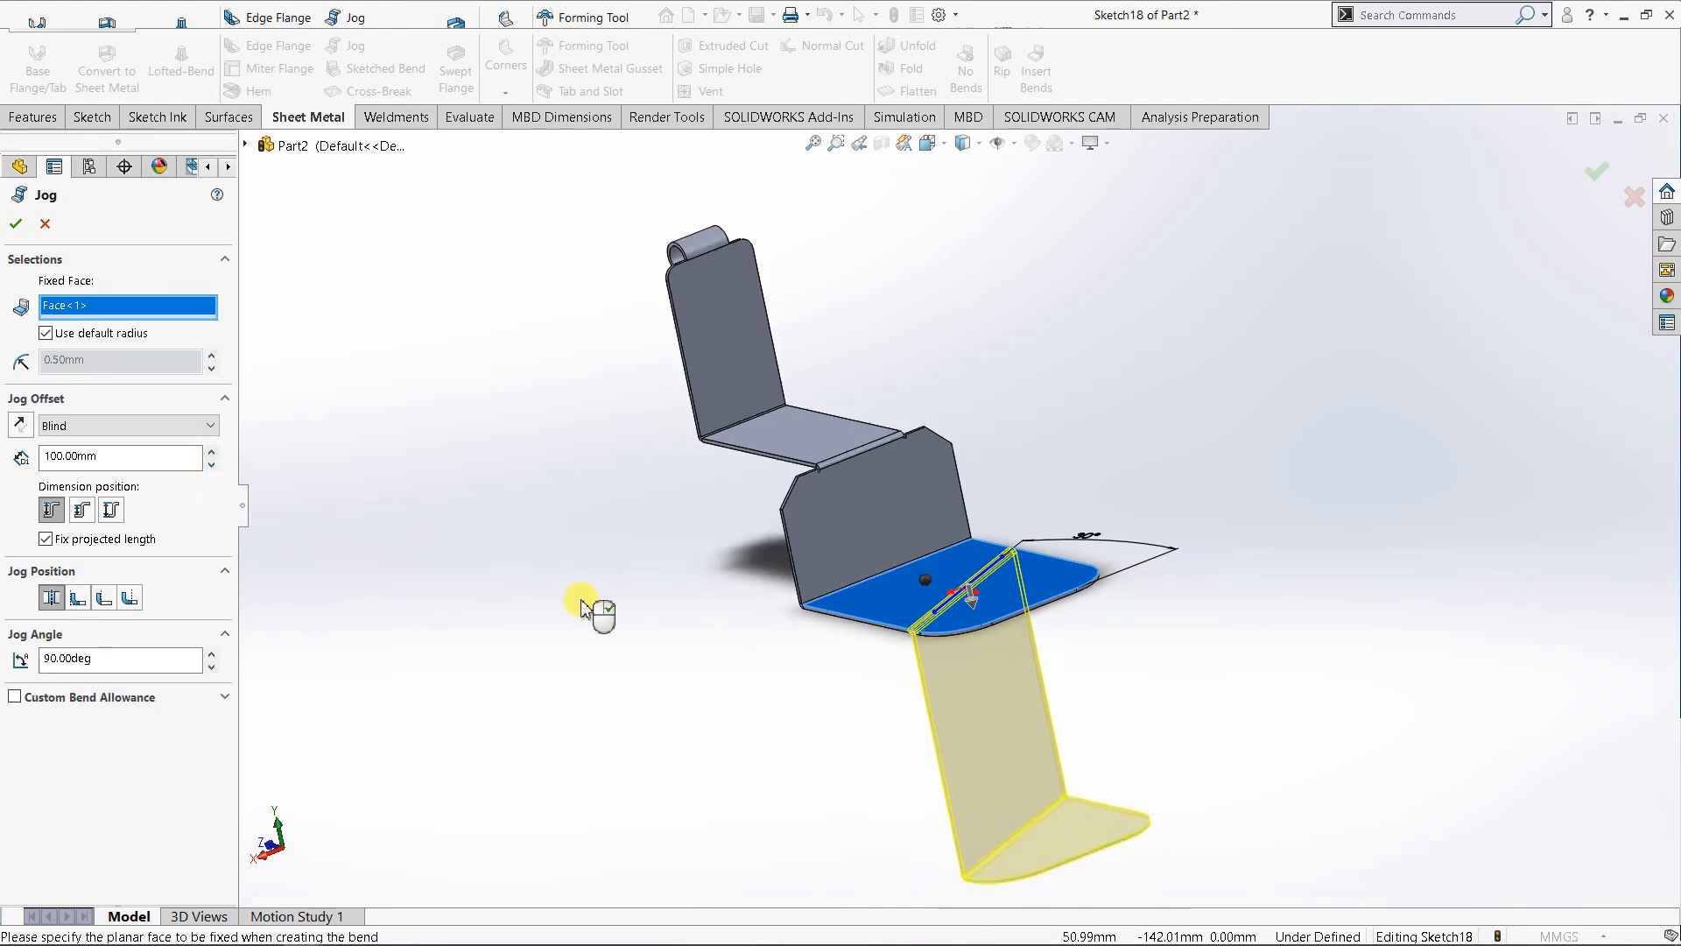
- Try smaller jog angles down to 75°, set the angle to 80°, and create the jog
middle_drag(694, 652, 718, 641)
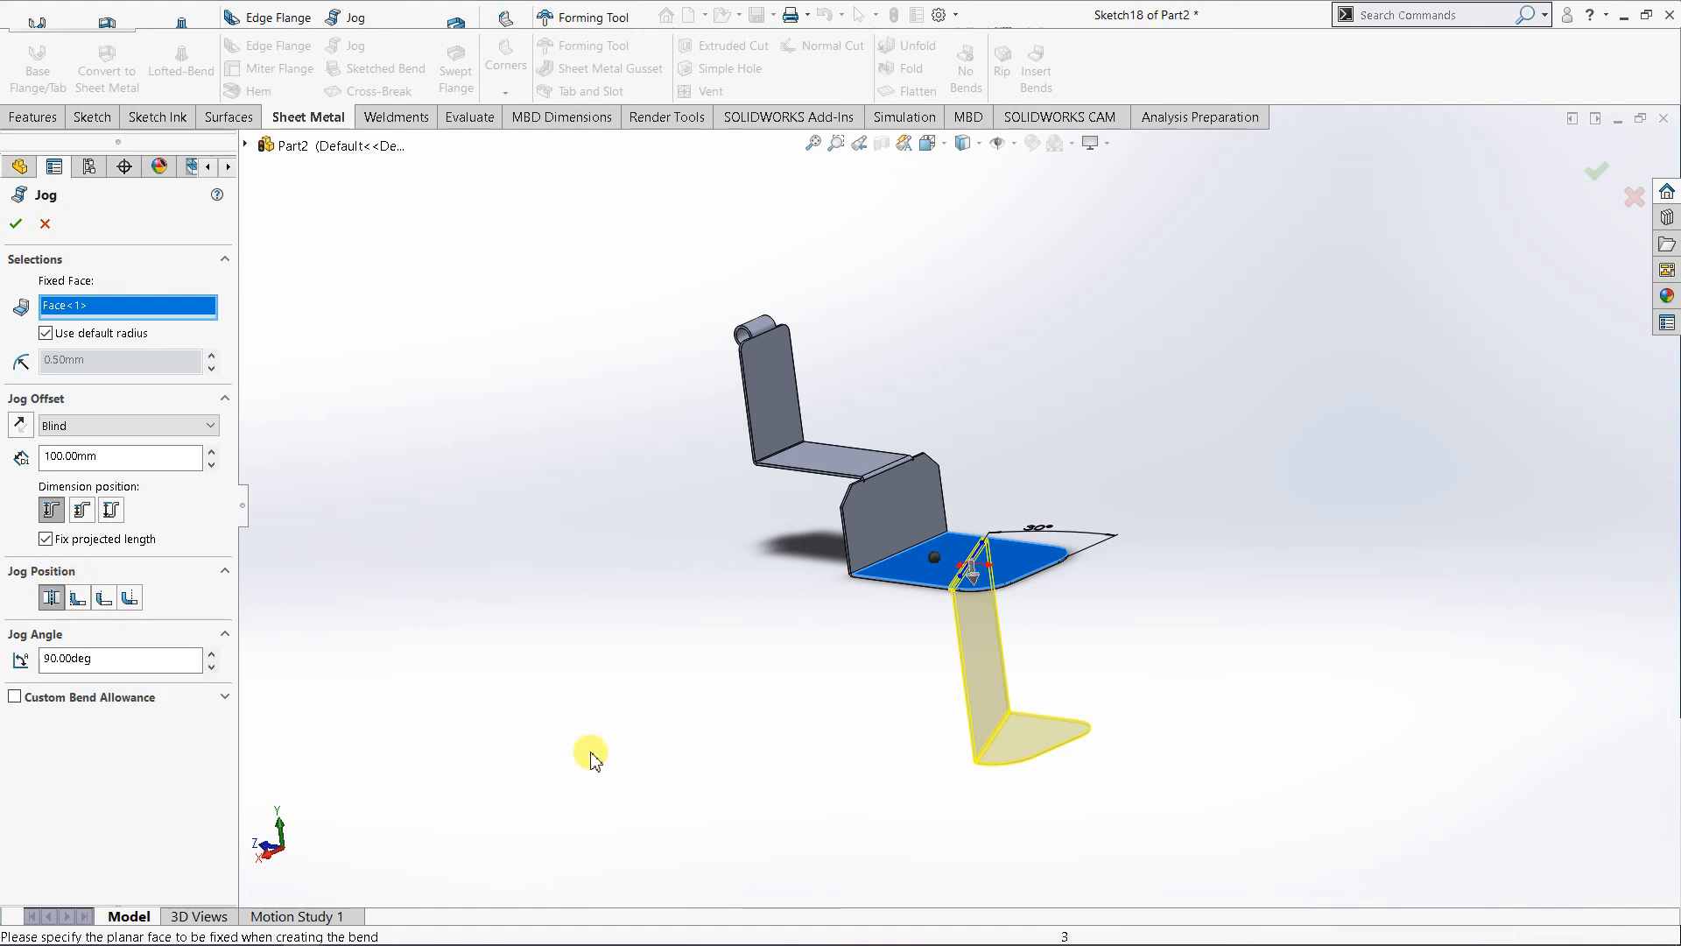
middle_drag(338, 701, 368, 682)
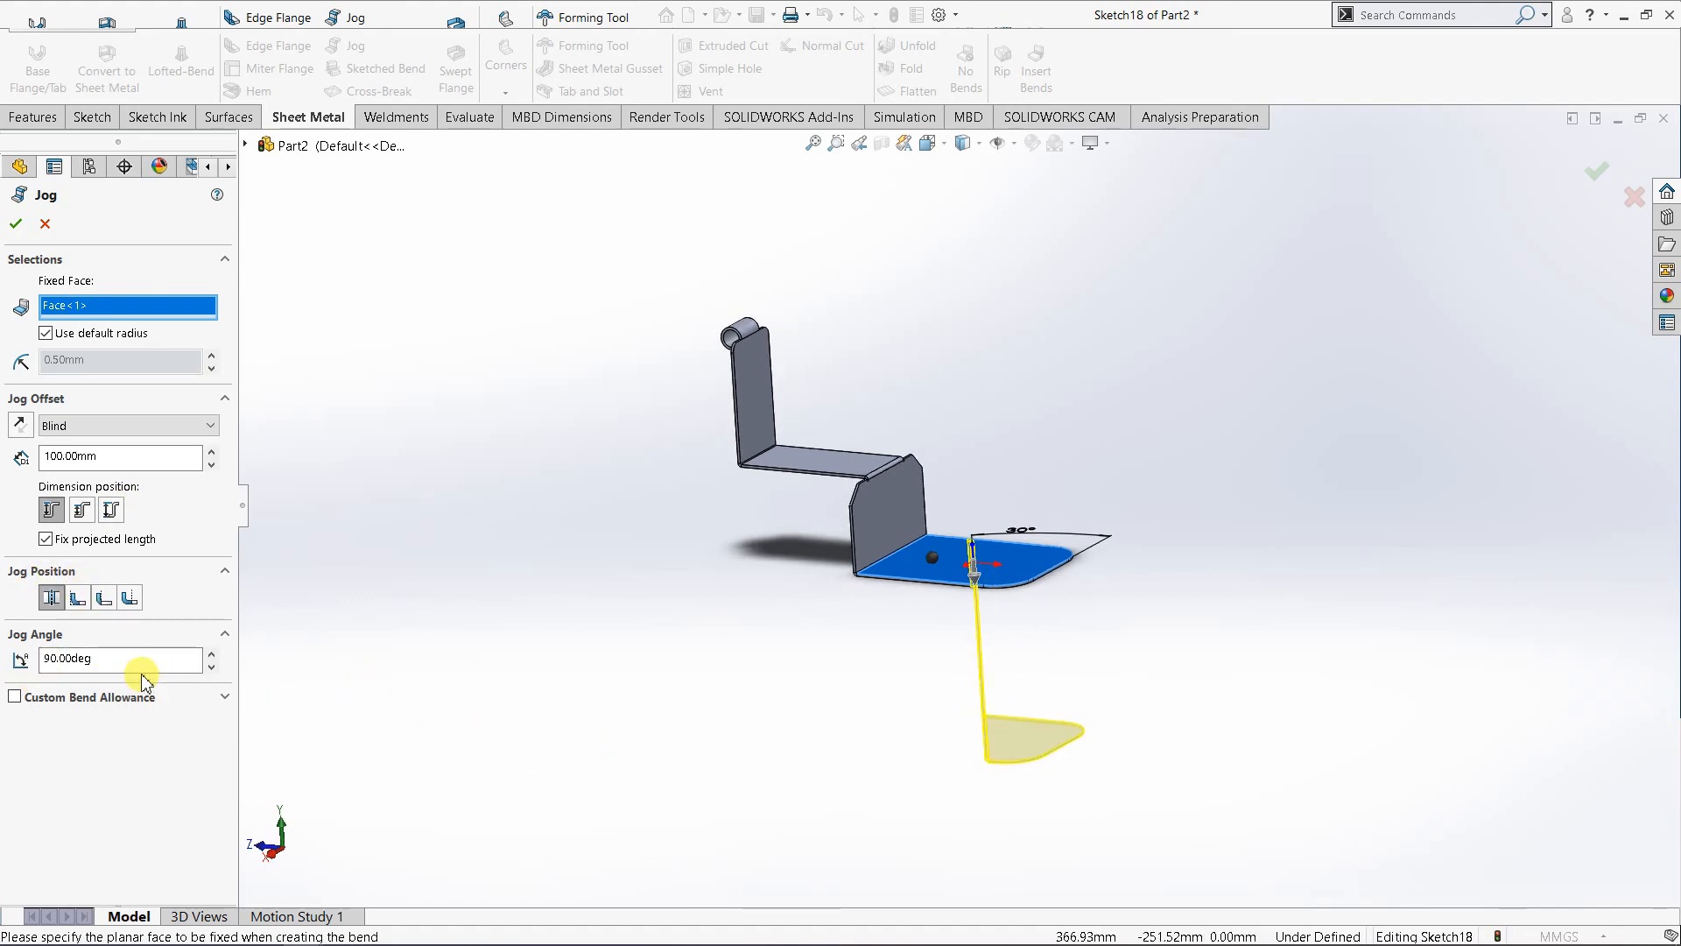
click(211, 667)
click(211, 667)
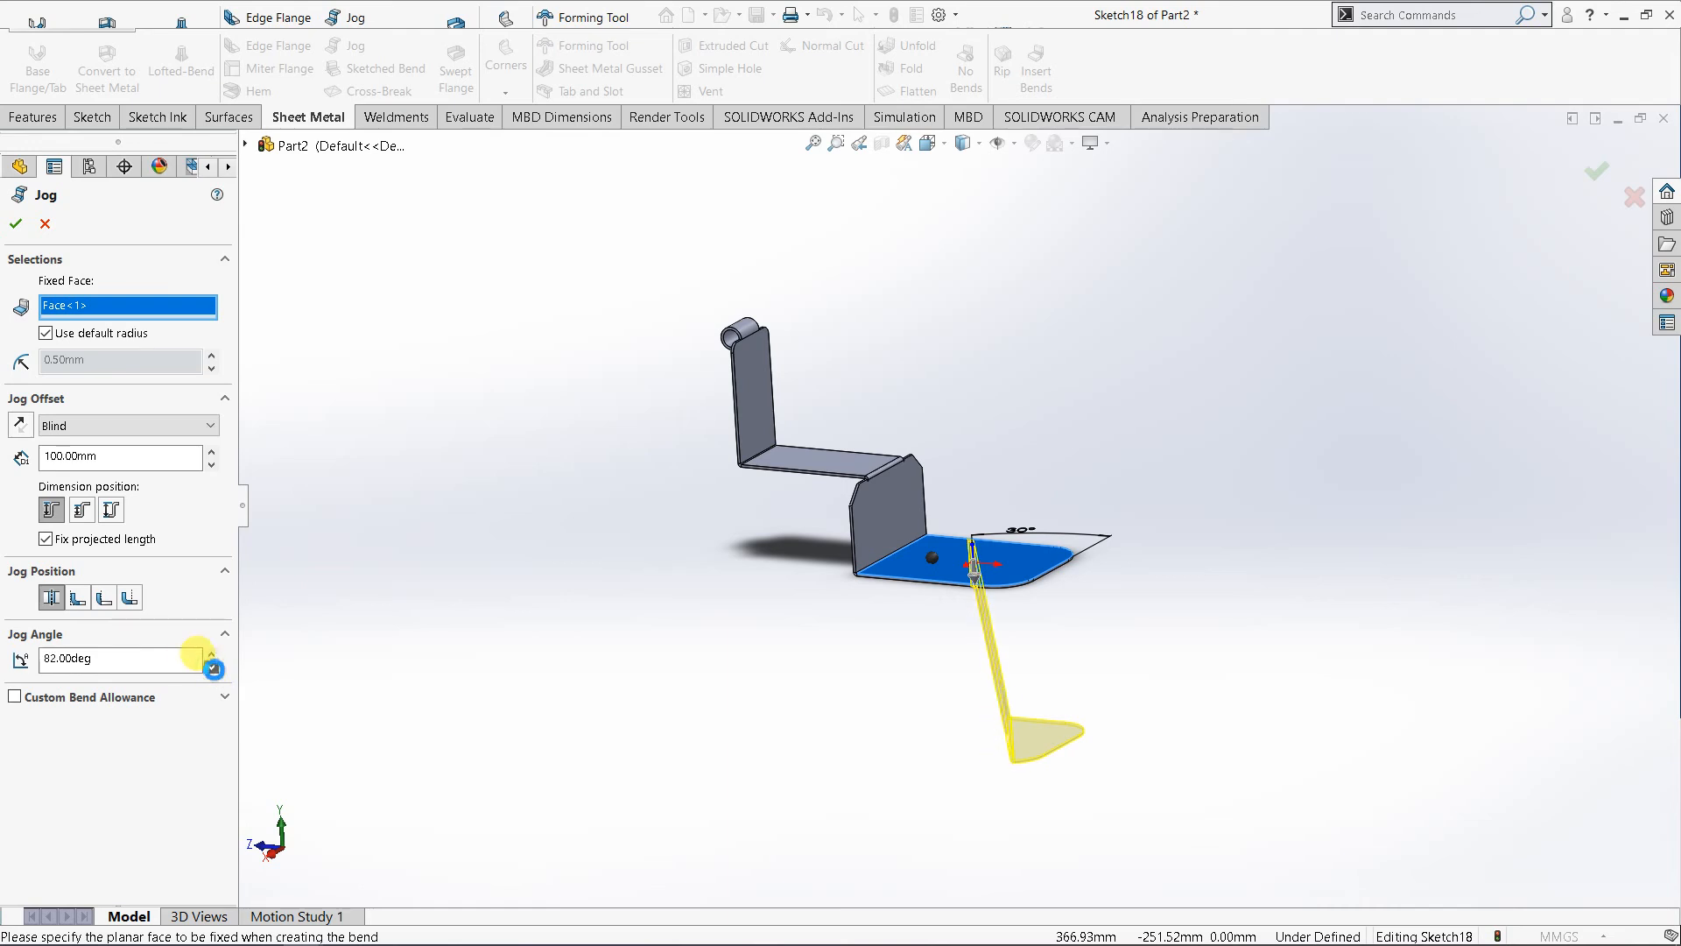
click(211, 667)
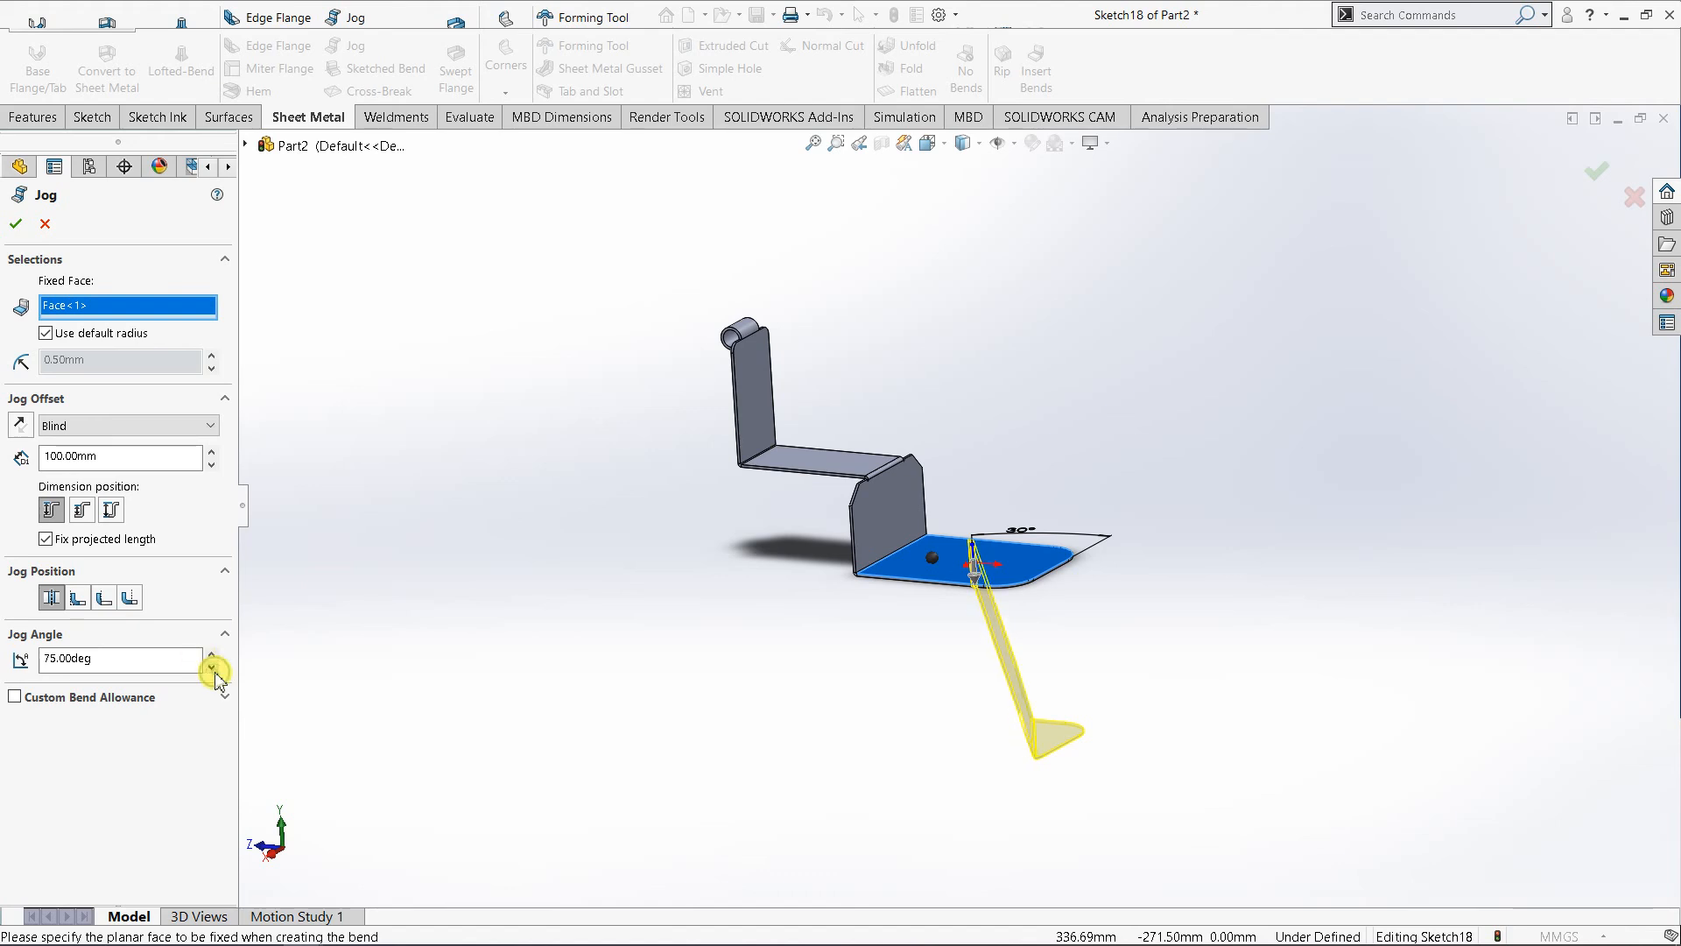
click(211, 652)
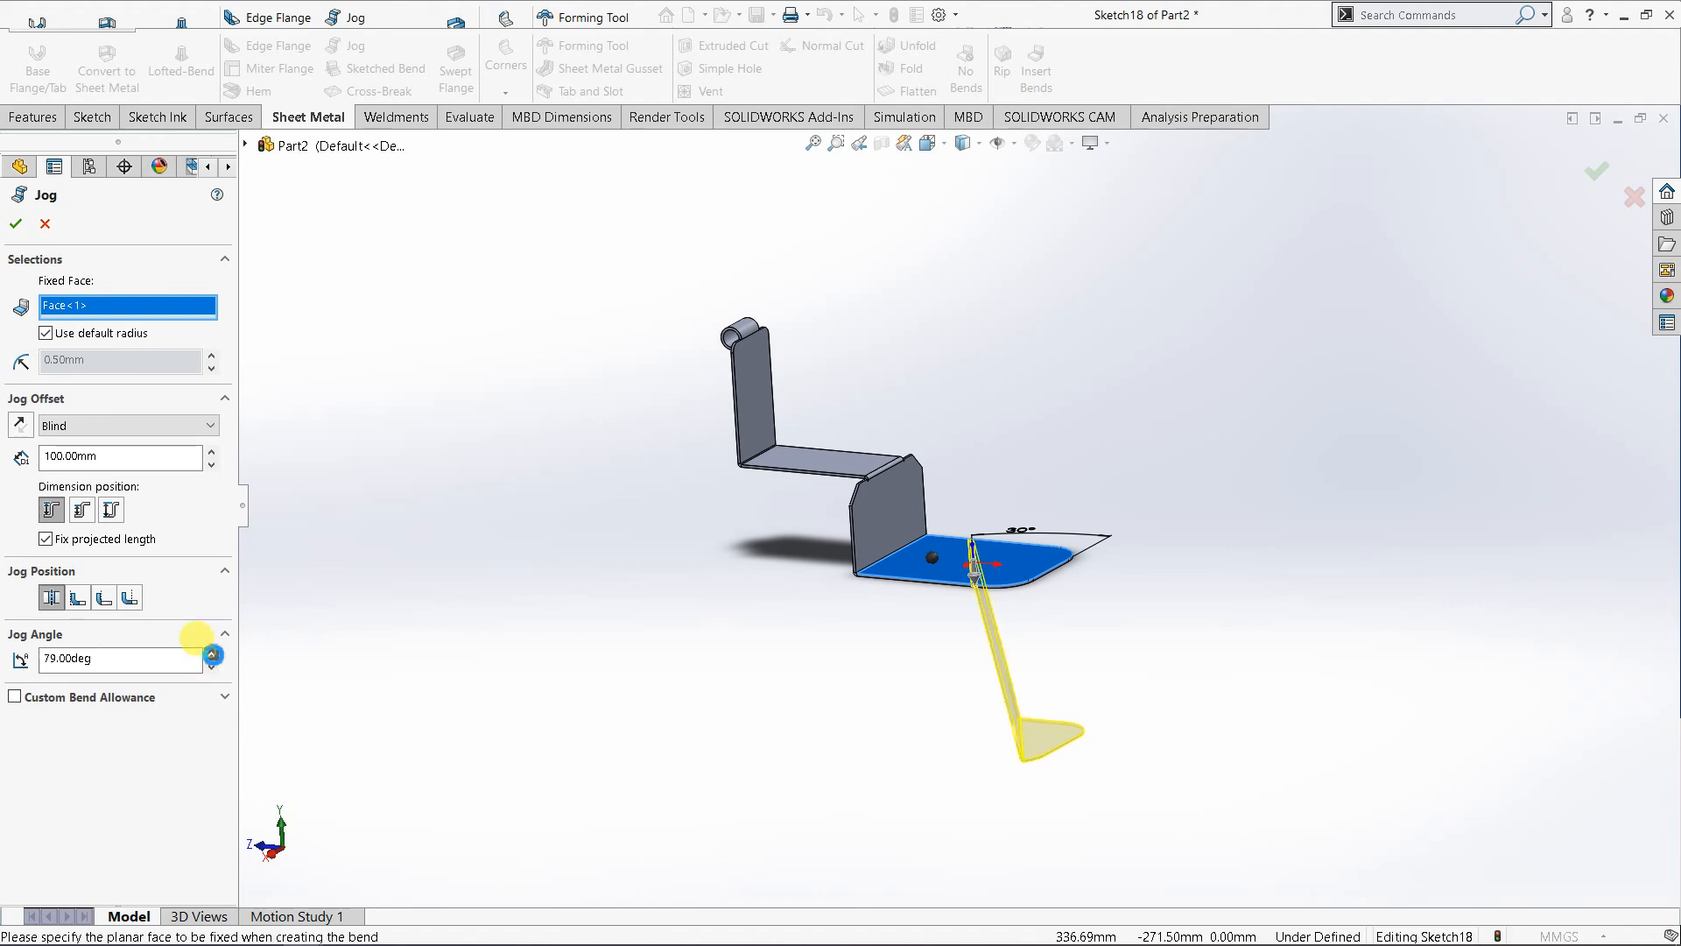
click(211, 652)
middle_drag(438, 775, 445, 801)
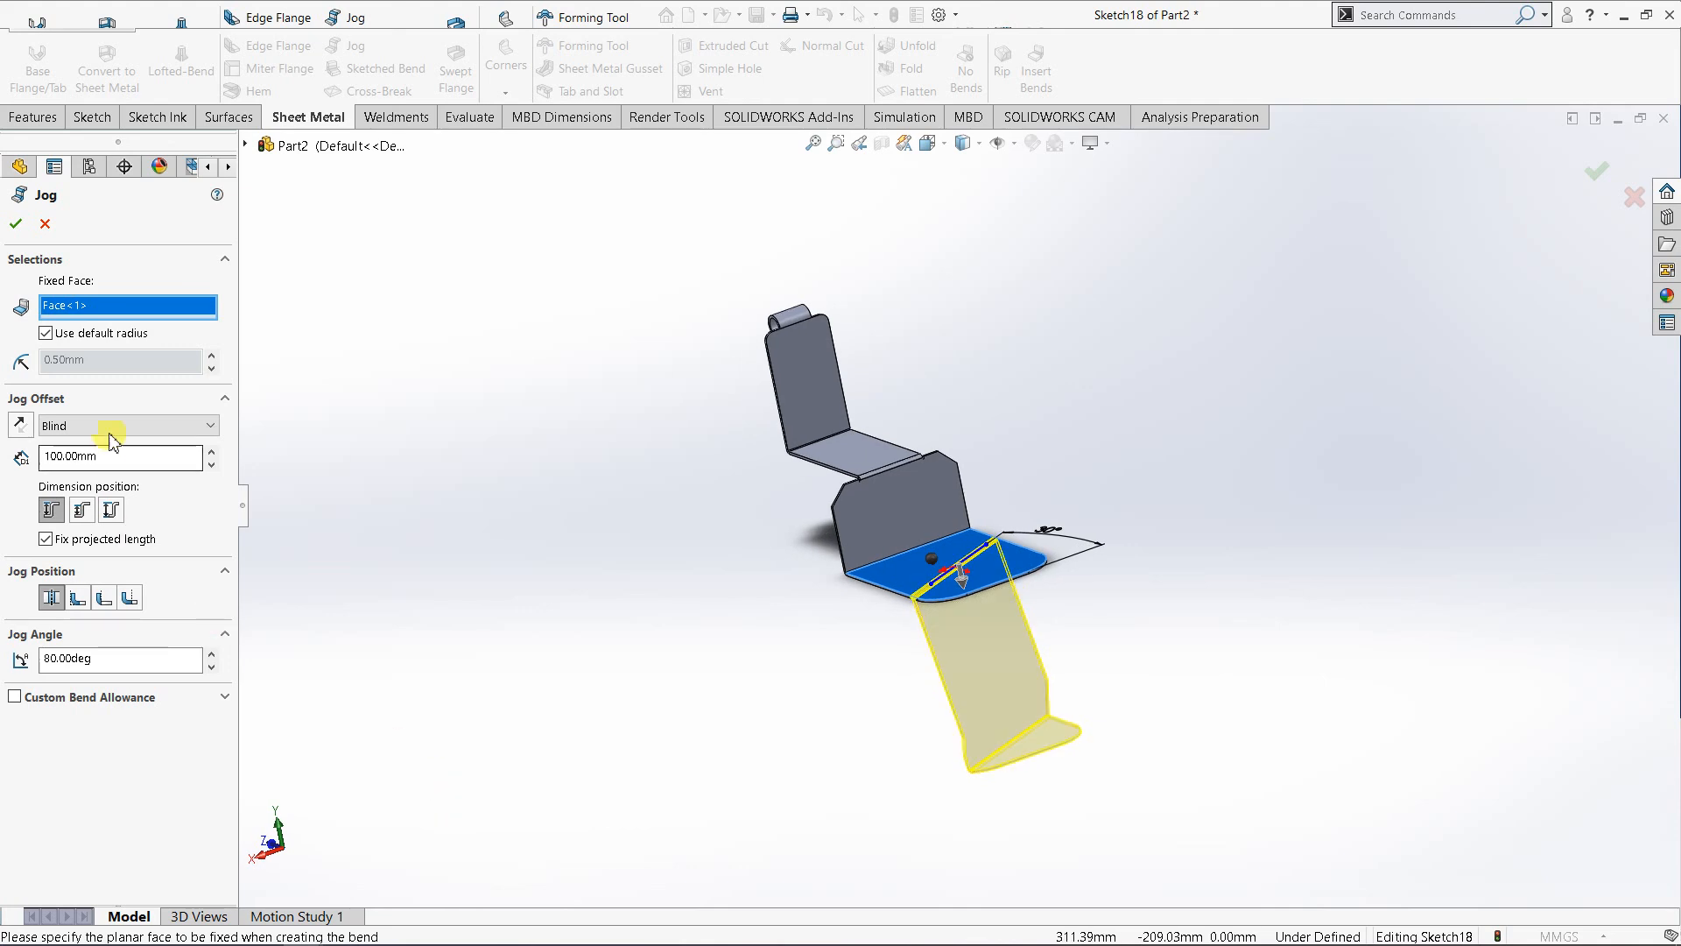
middle_drag(697, 802, 967, 850)
click(16, 222)
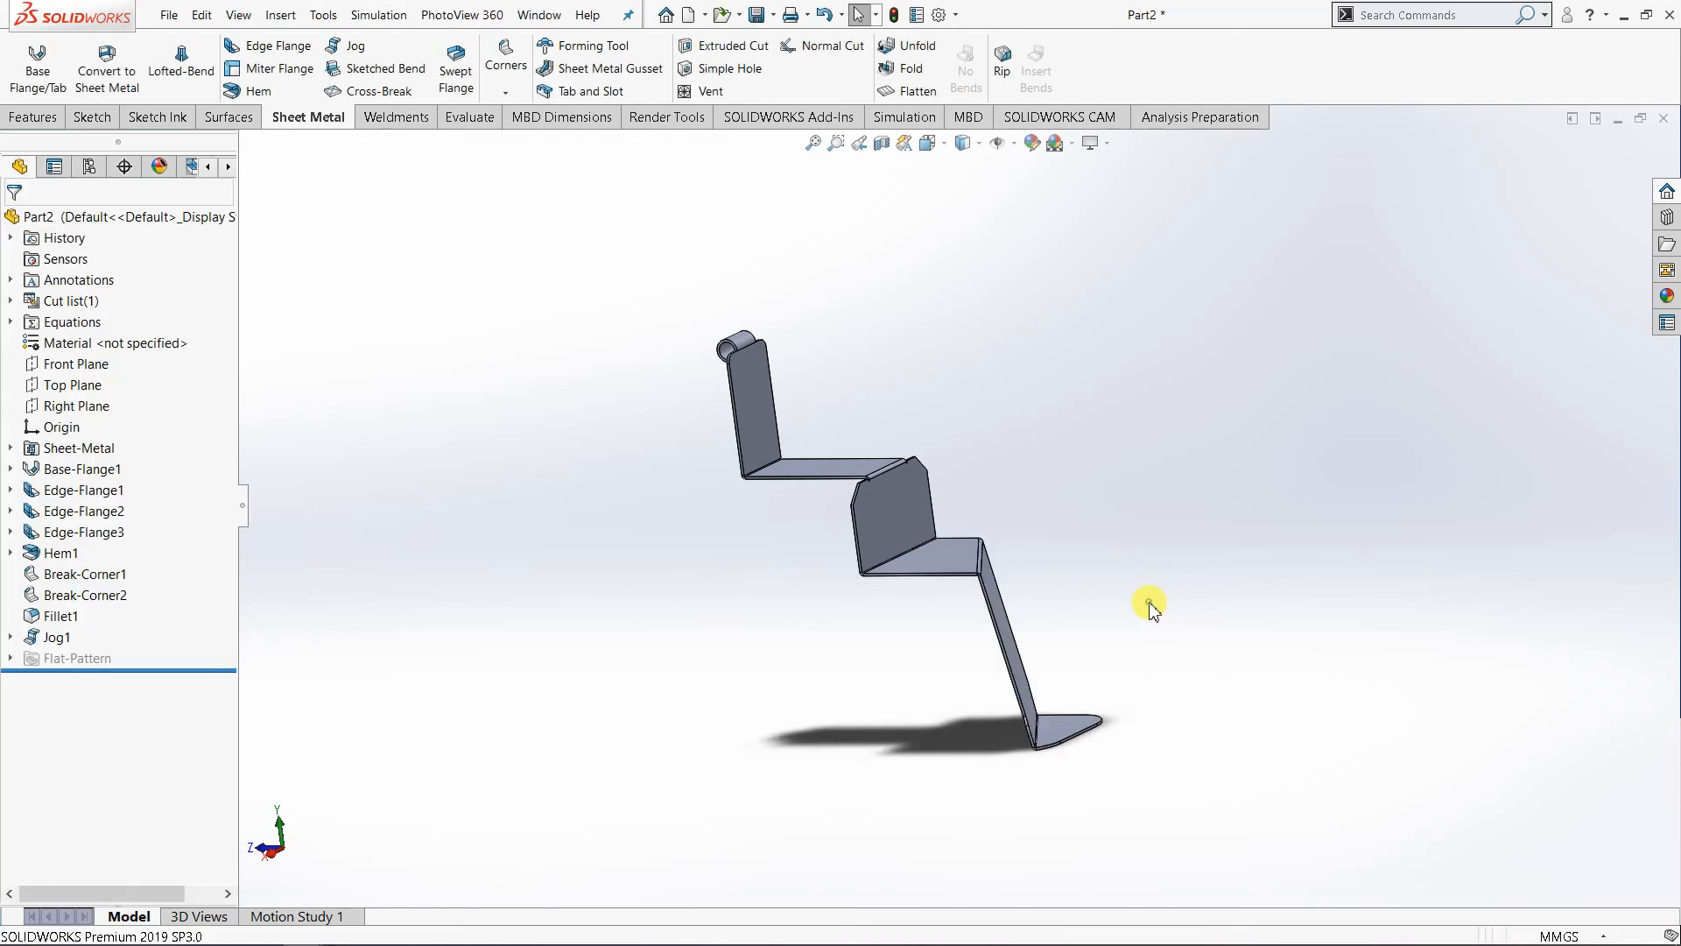
- Flatten the part to examine its unfolded outline and bend lines, and return it to the folded state
middle_drag(1024, 780, 922, 519)
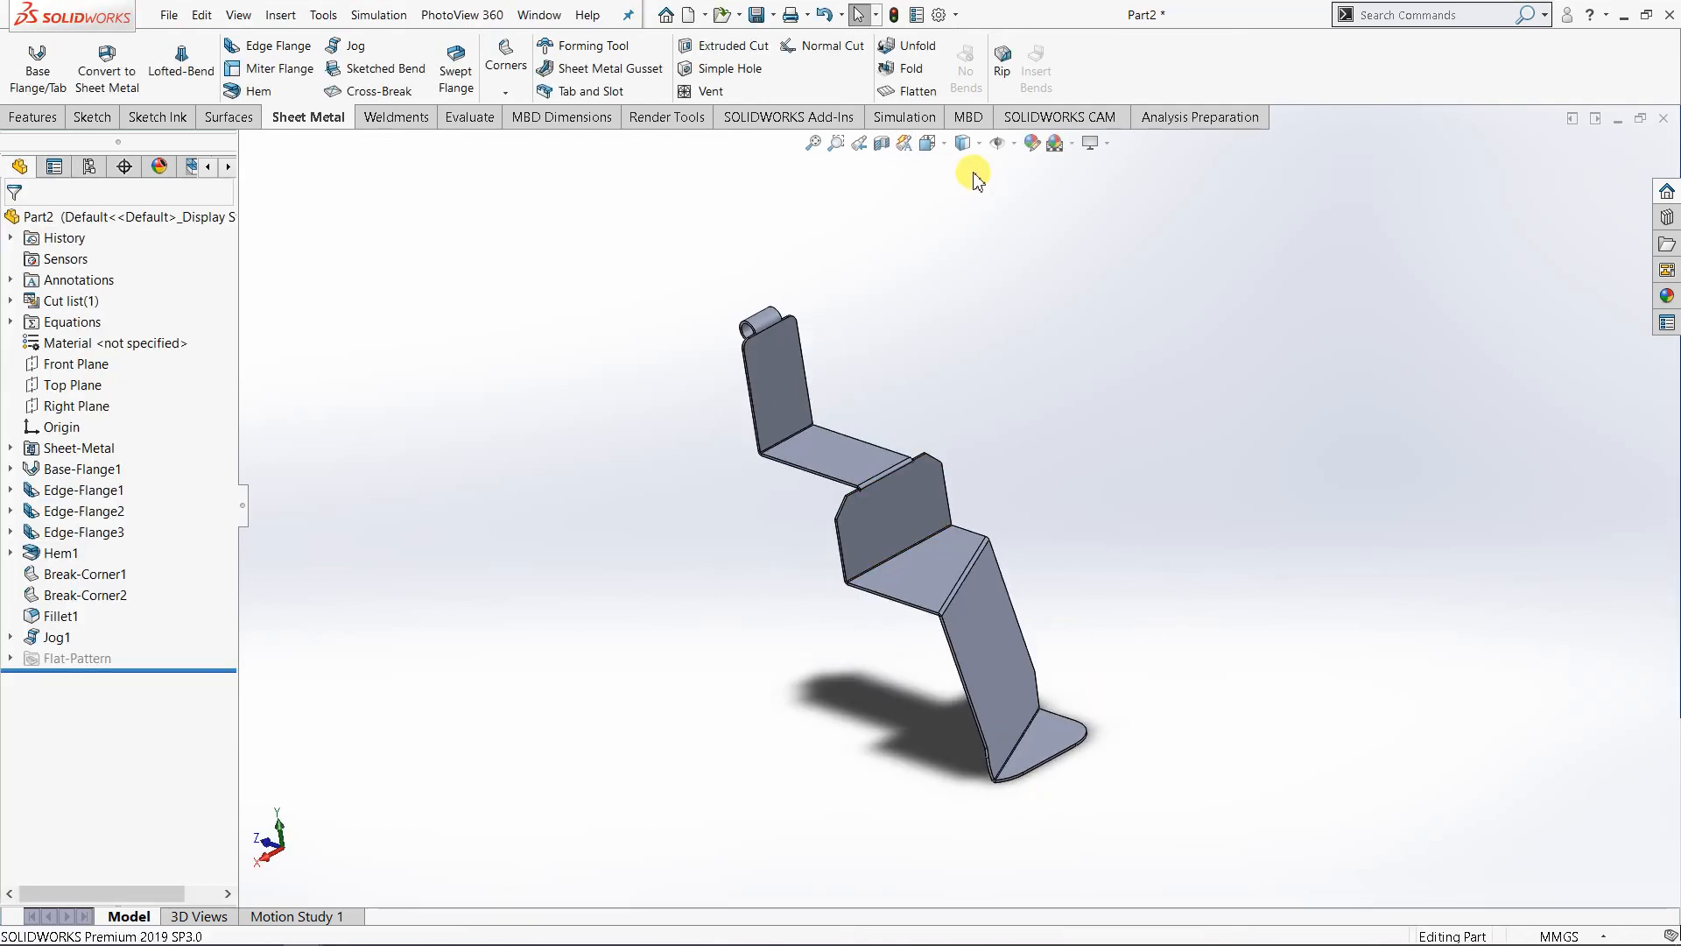
click(911, 91)
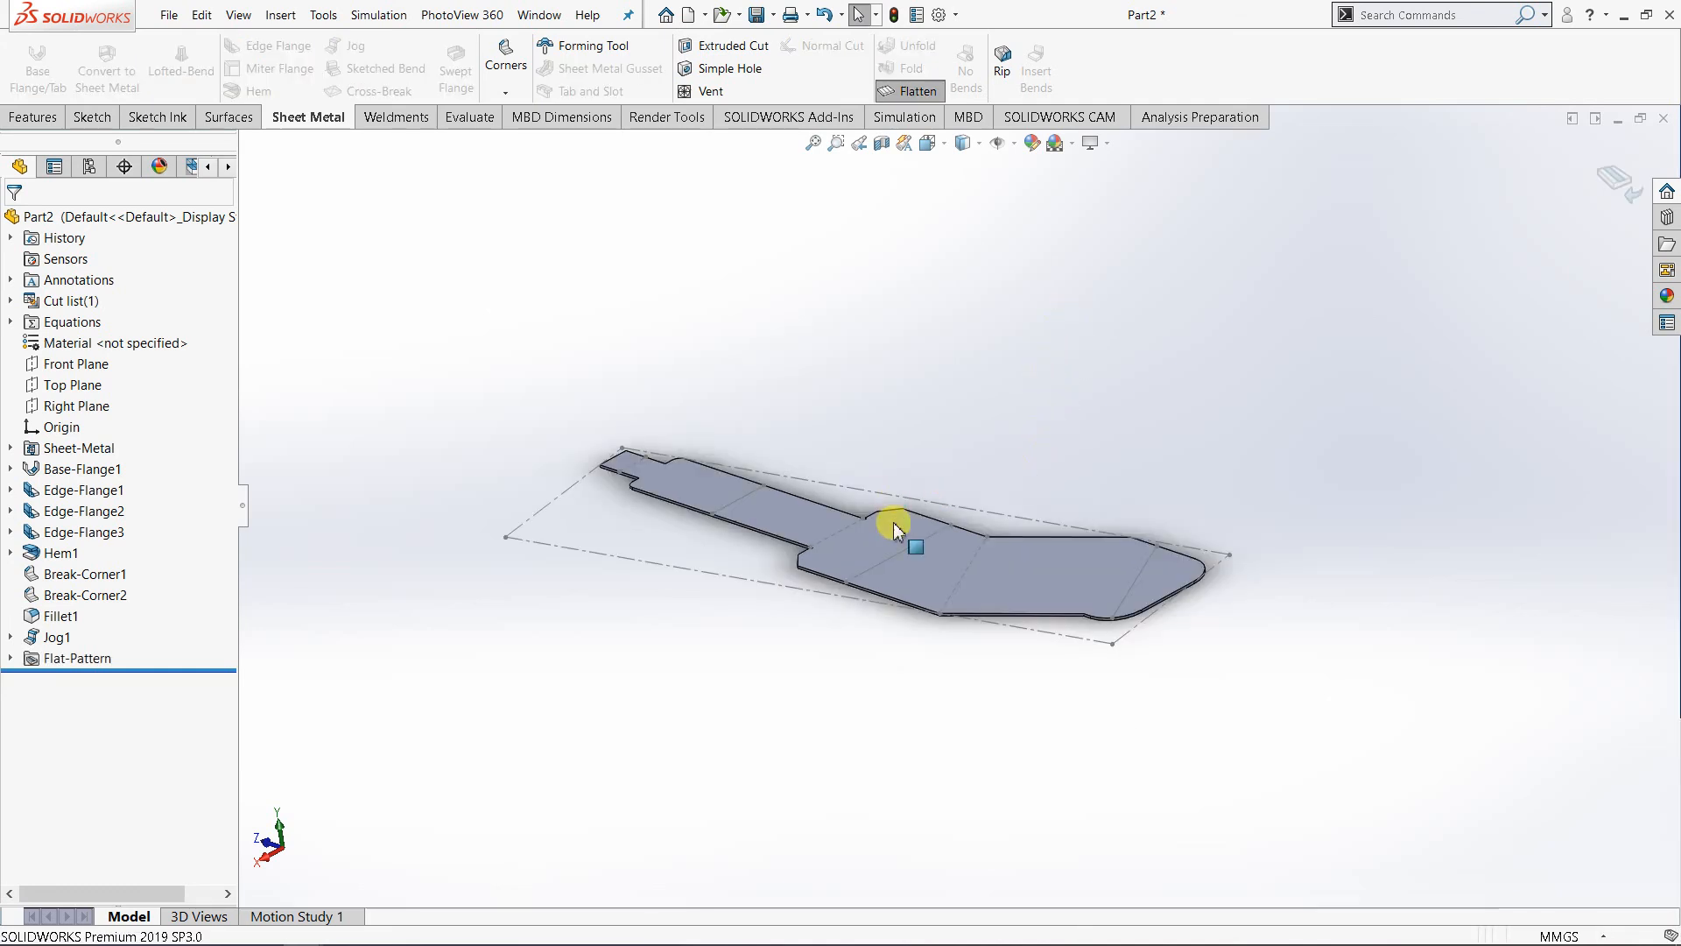
middle_drag(901, 526, 900, 698)
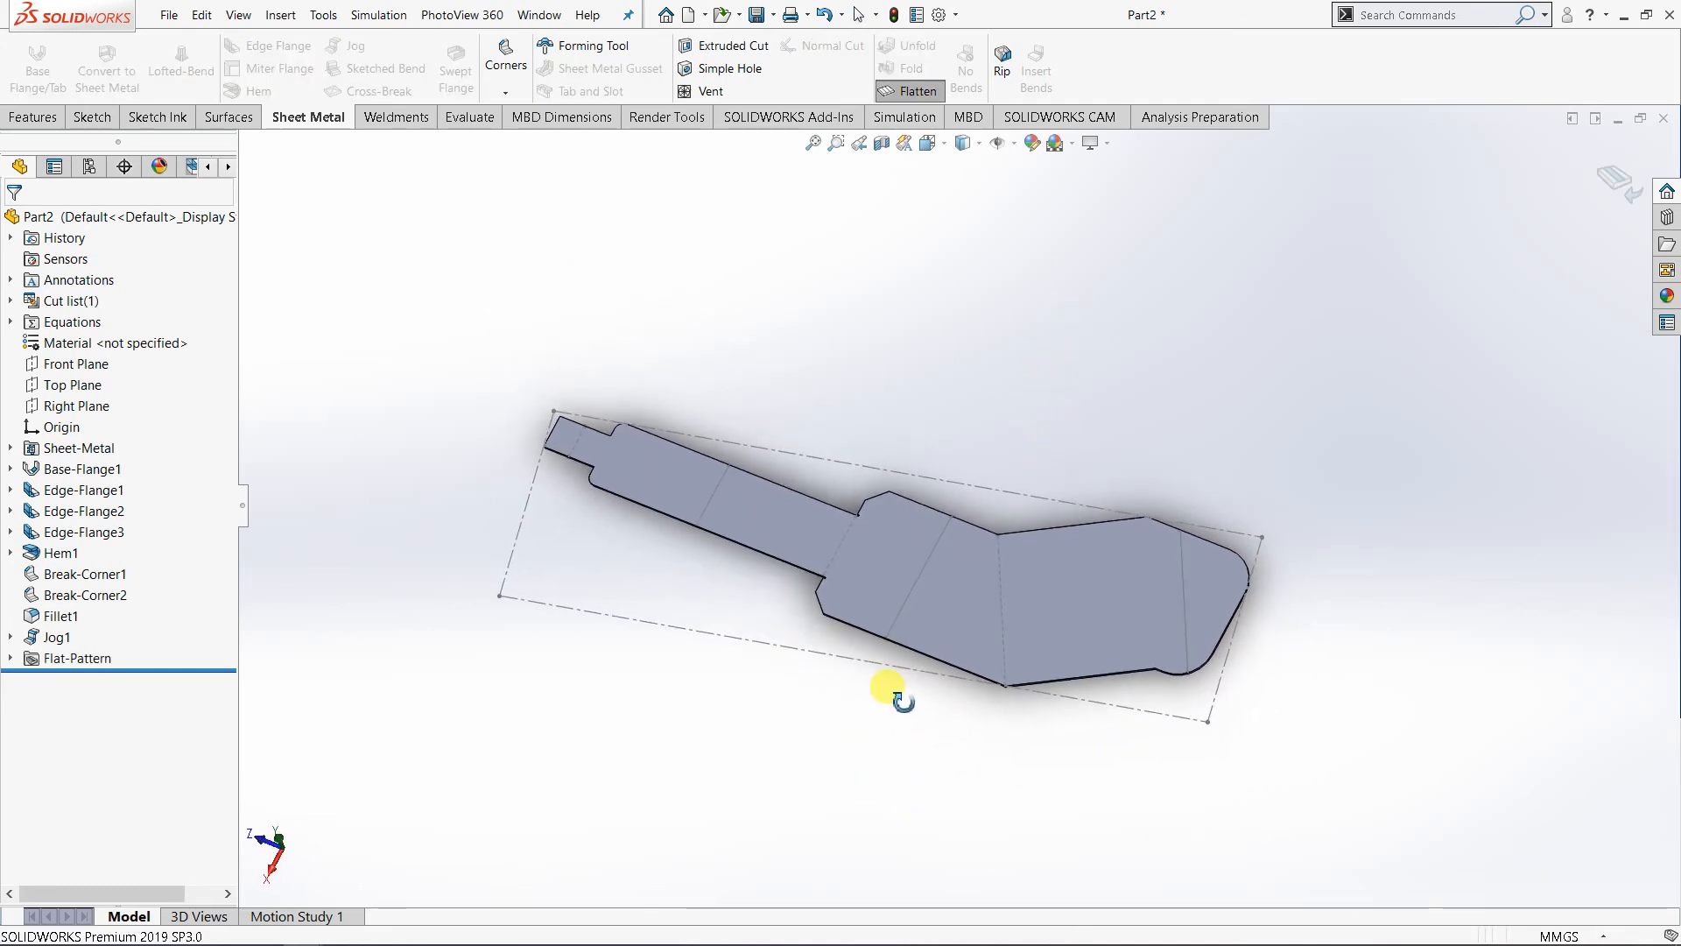
click(933, 90)
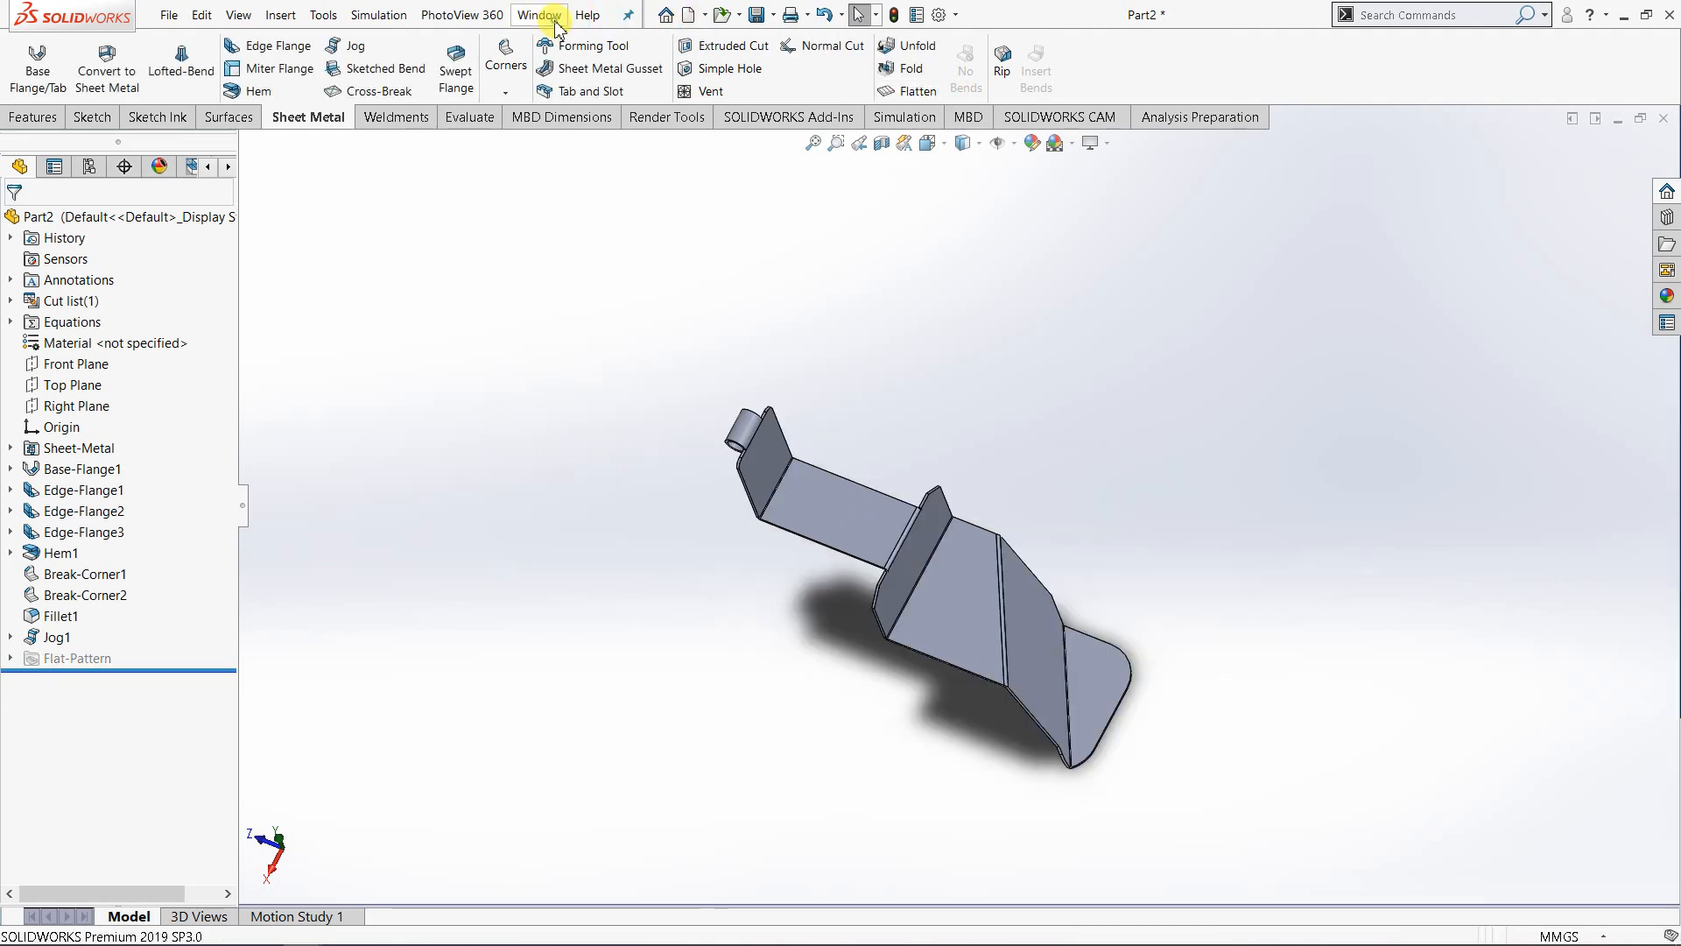
- Switch to Part3, flatten it to examine the unfolded outline and bend lines of both jogs, and return it to the folded state
click(539, 15)
click(586, 238)
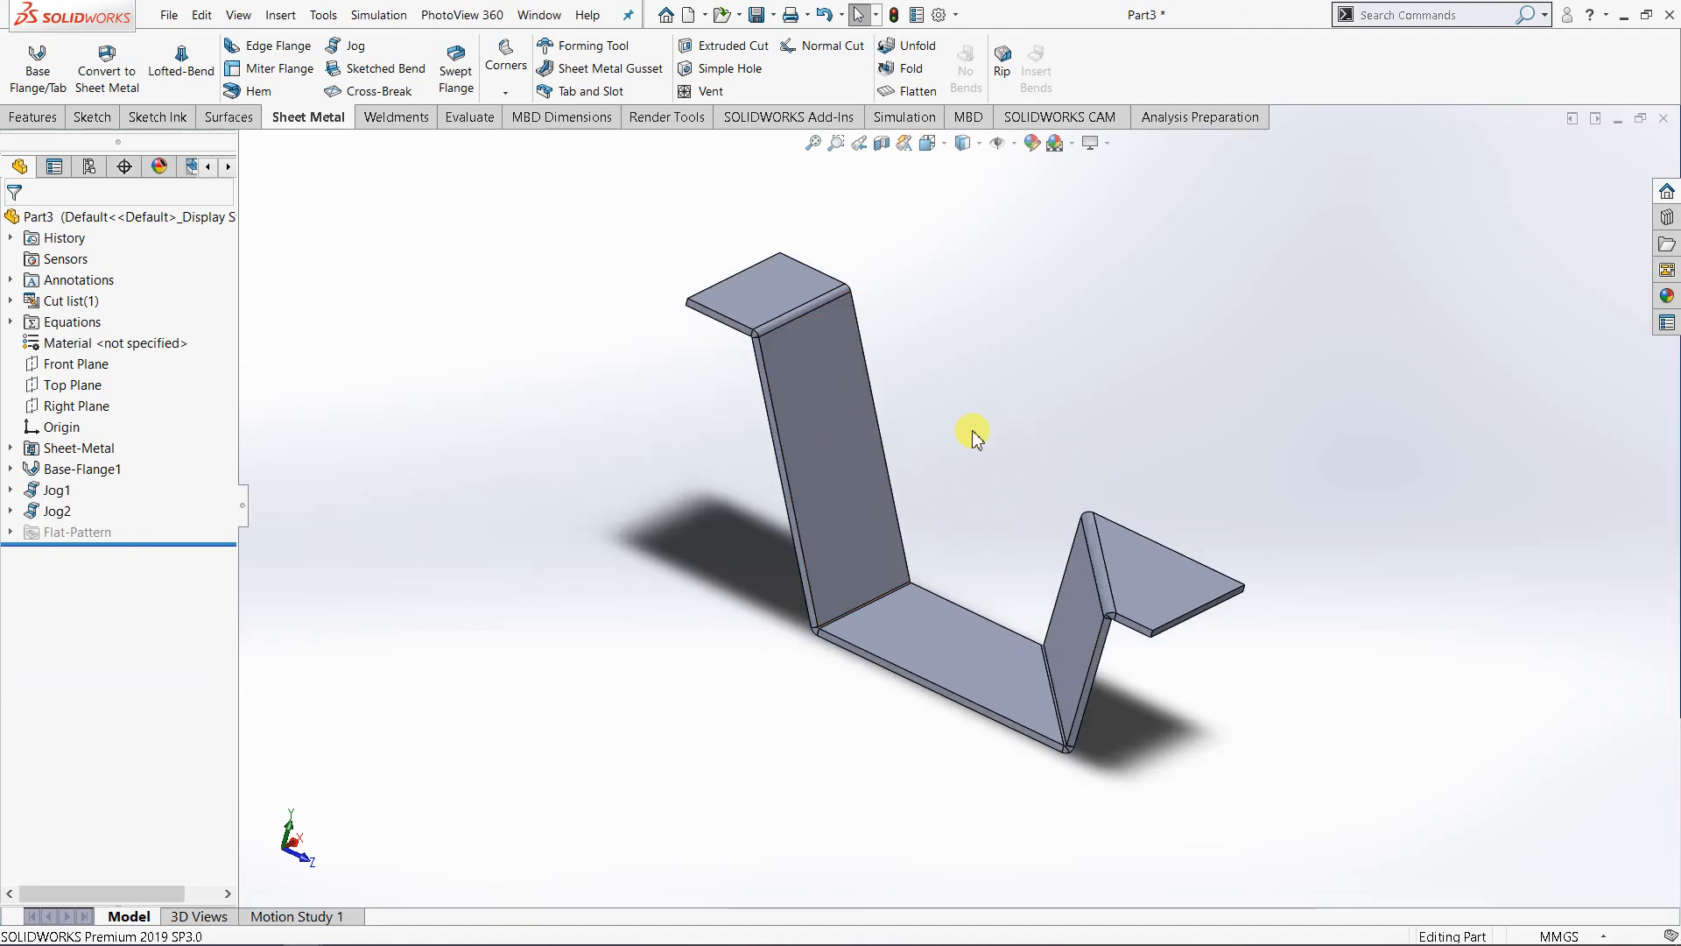
click(915, 93)
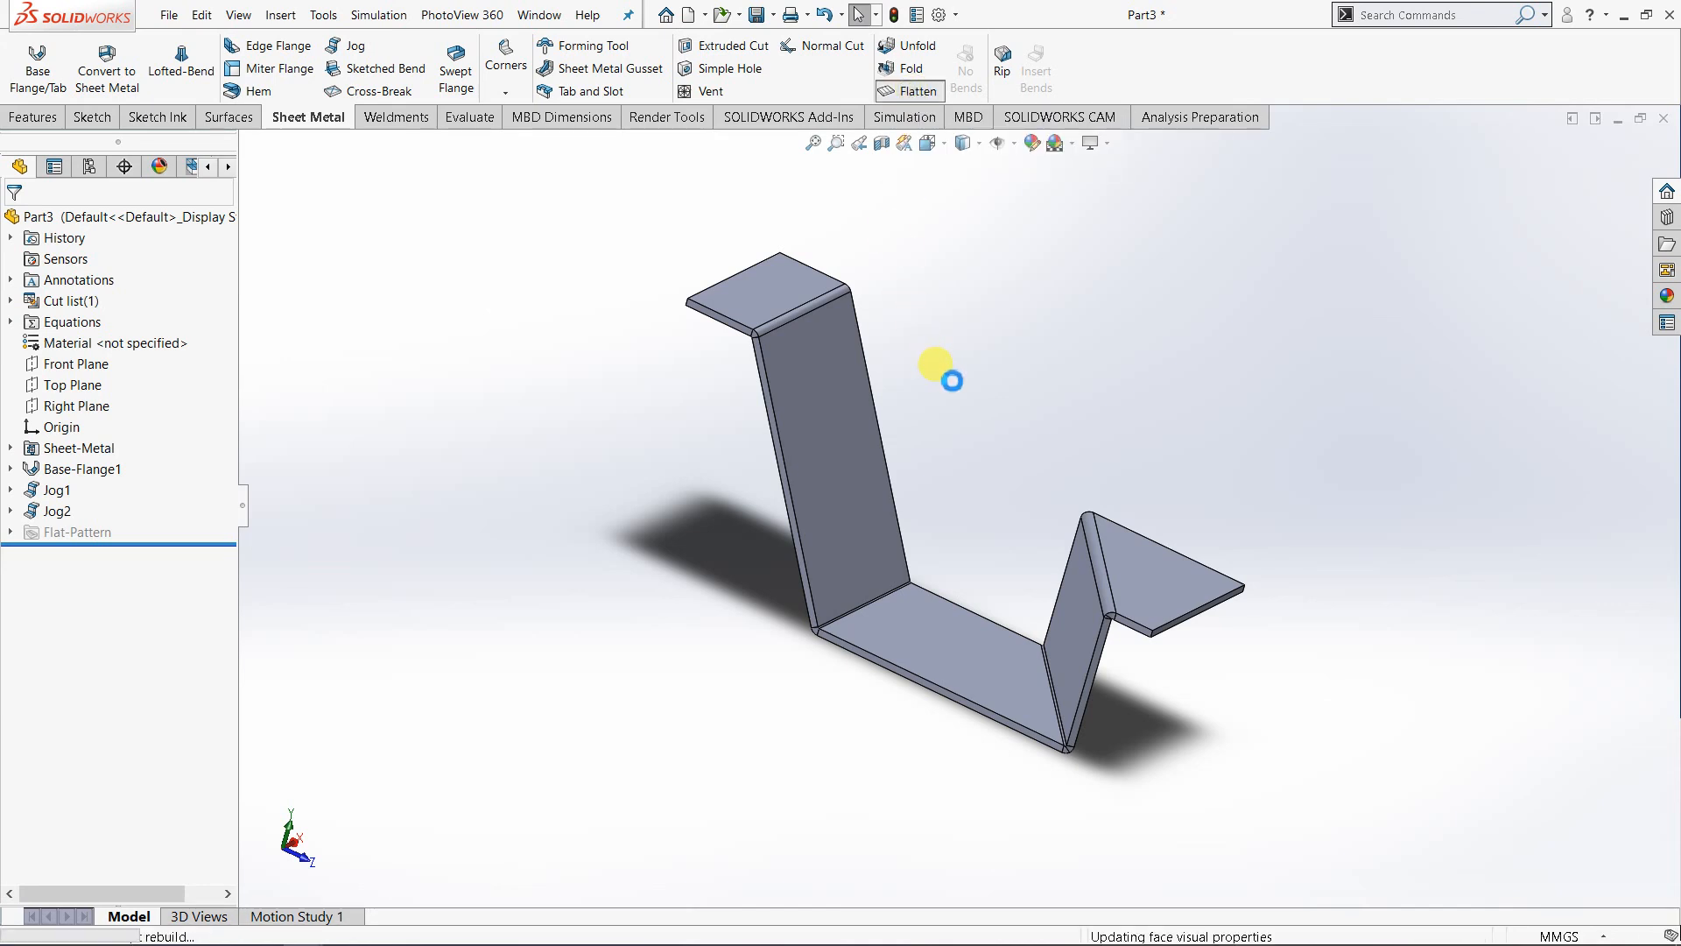
middle_drag(994, 552, 949, 668)
scroll(1118, 750, down, 5)
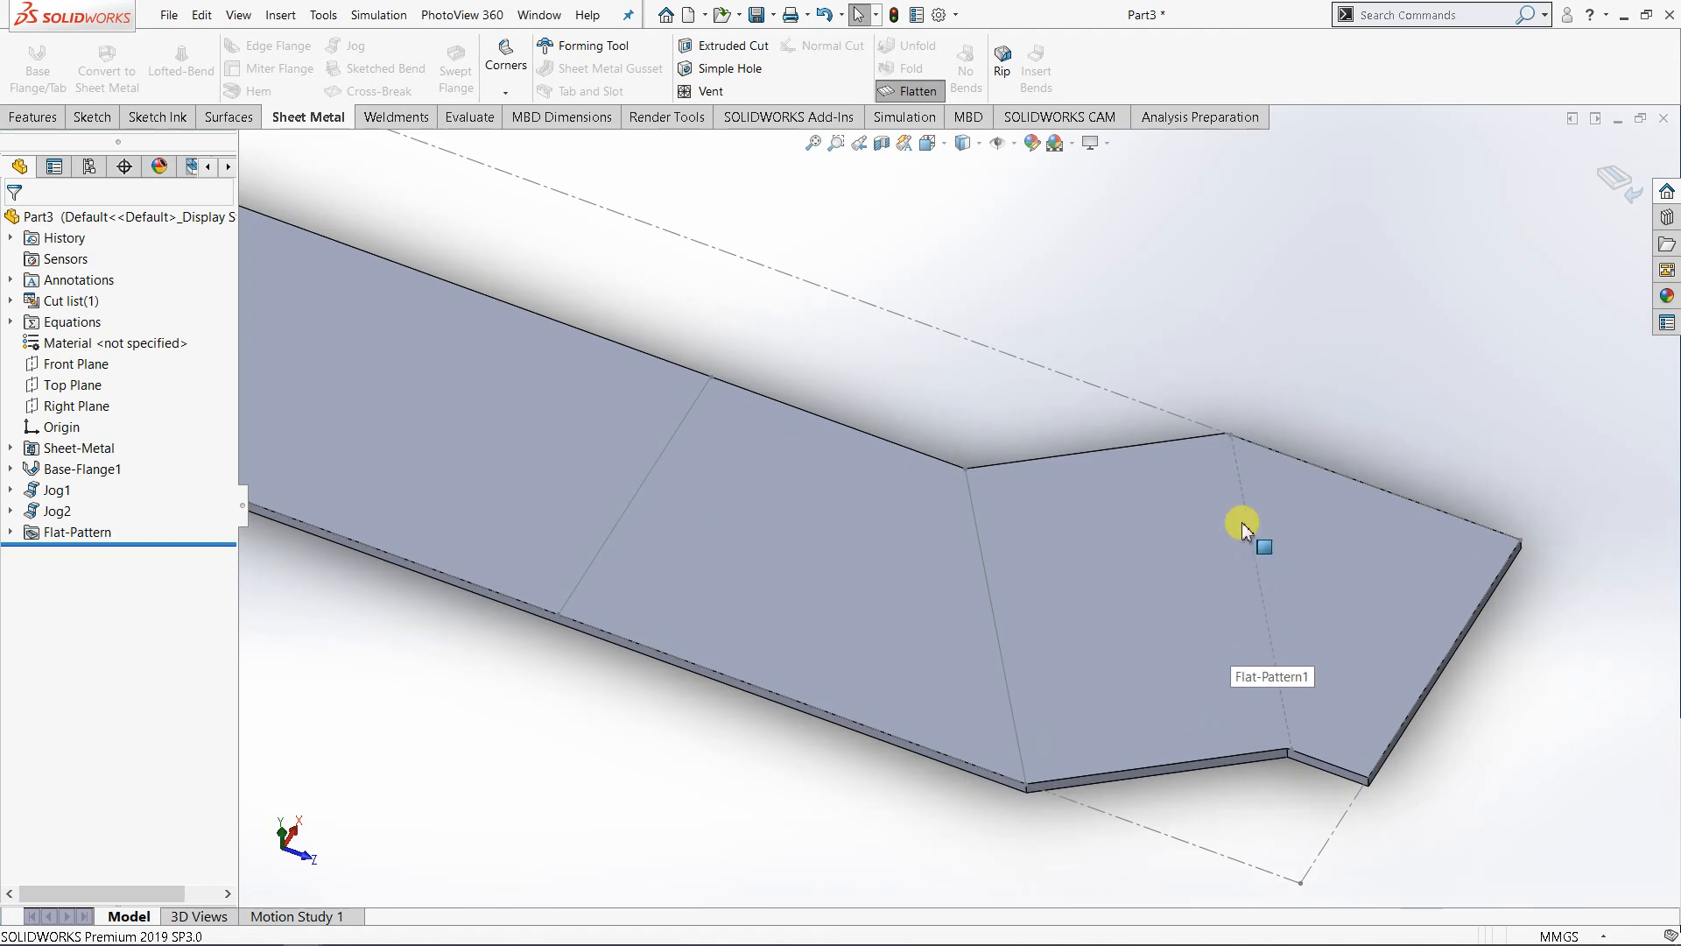
middle_drag(1062, 687, 1028, 665)
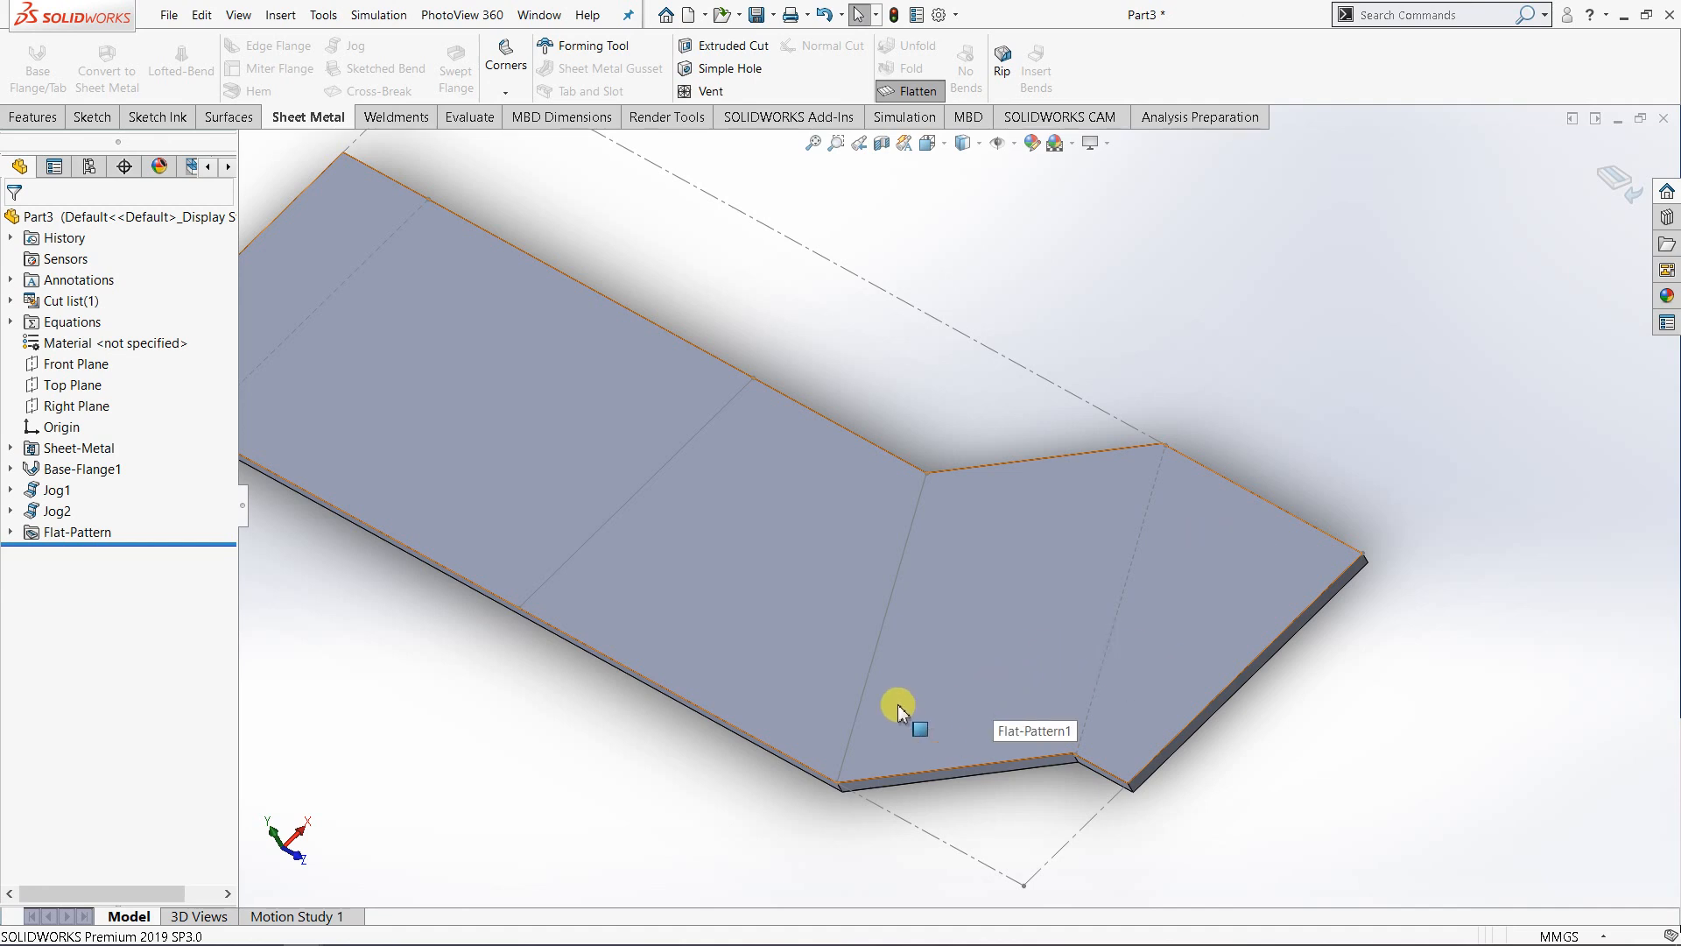
scroll(910, 686, up, 2)
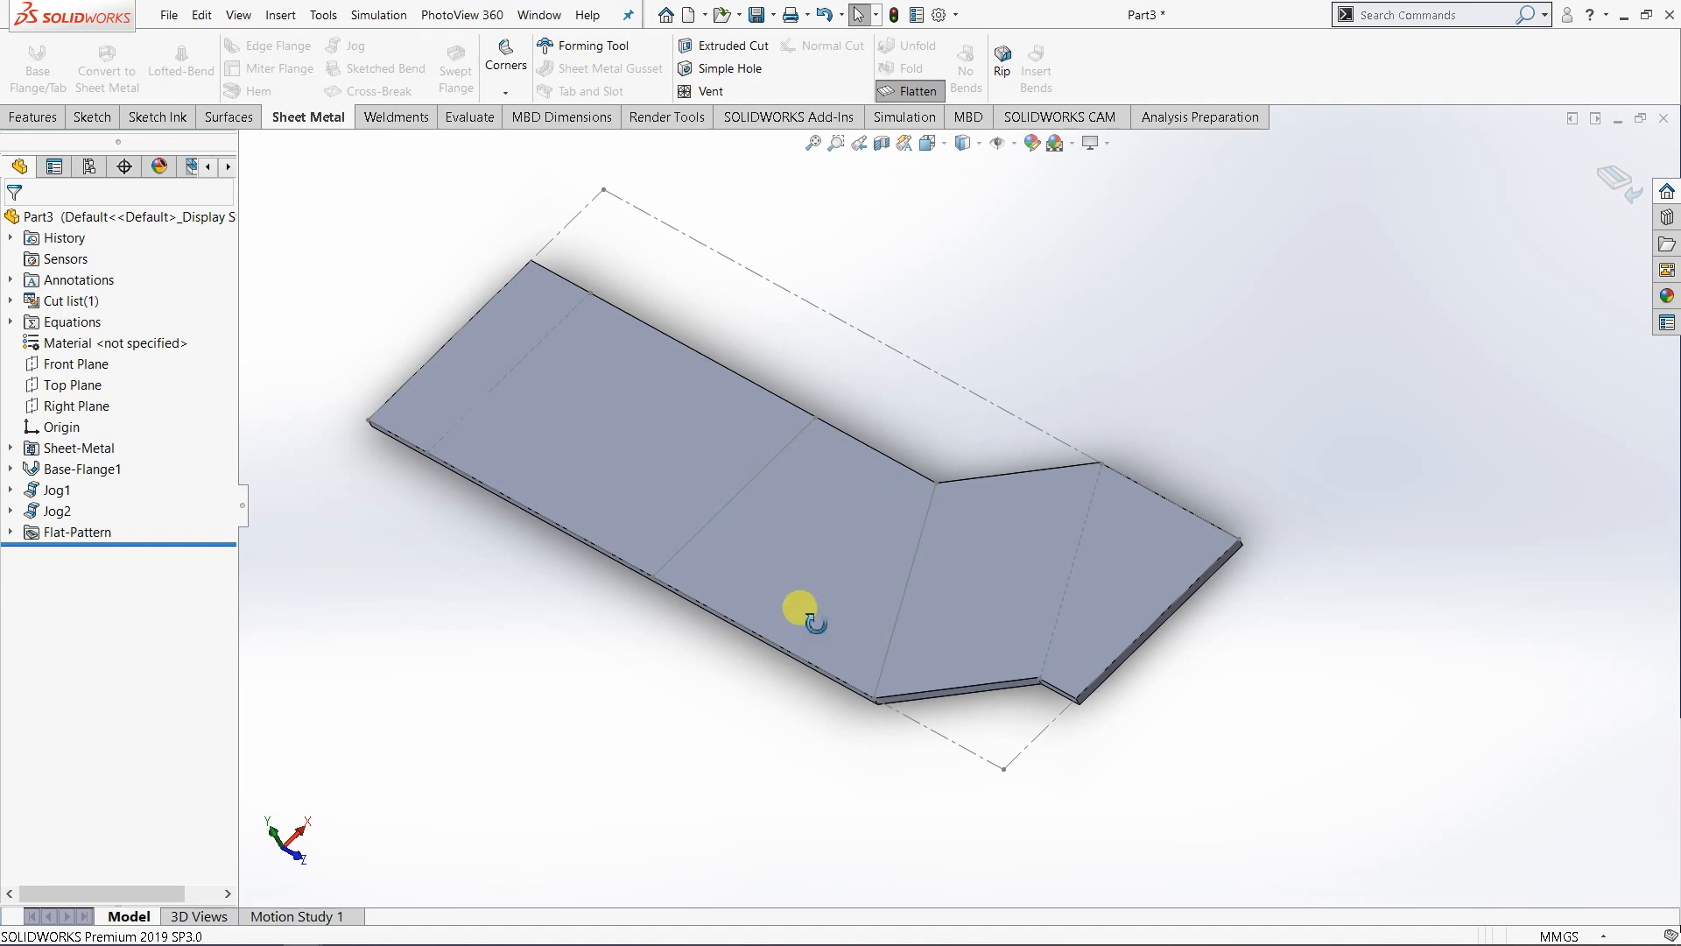
middle_drag(799, 612, 846, 574)
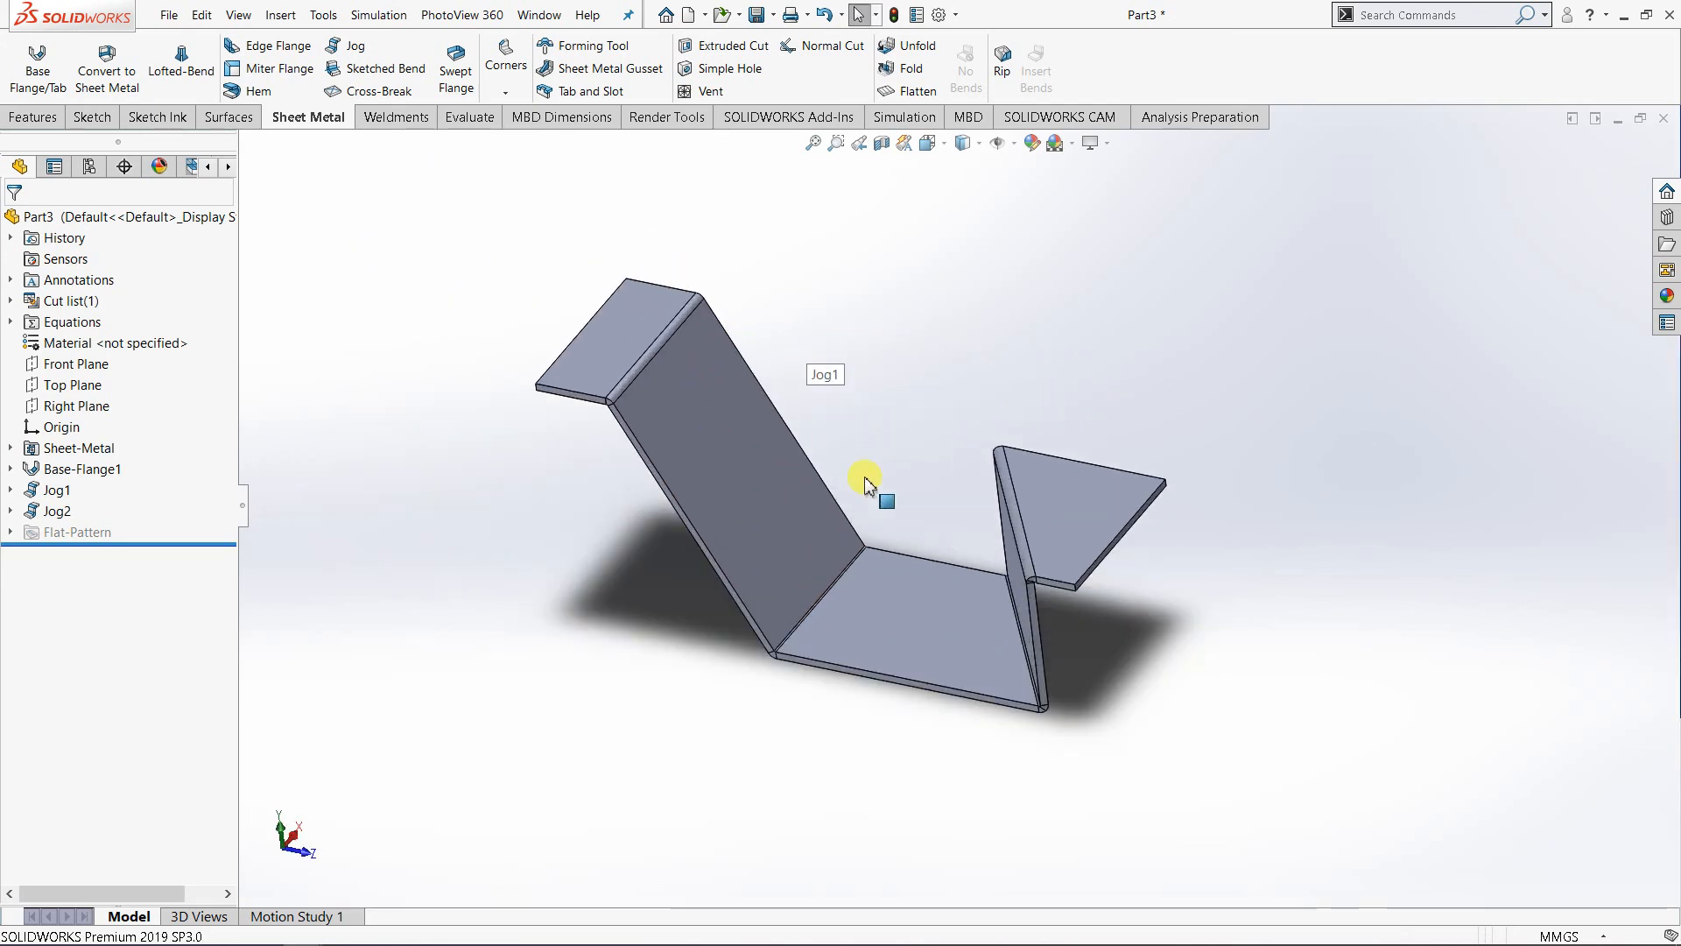
middle_drag(858, 536, 823, 629)
scroll(728, 455, down, 2)
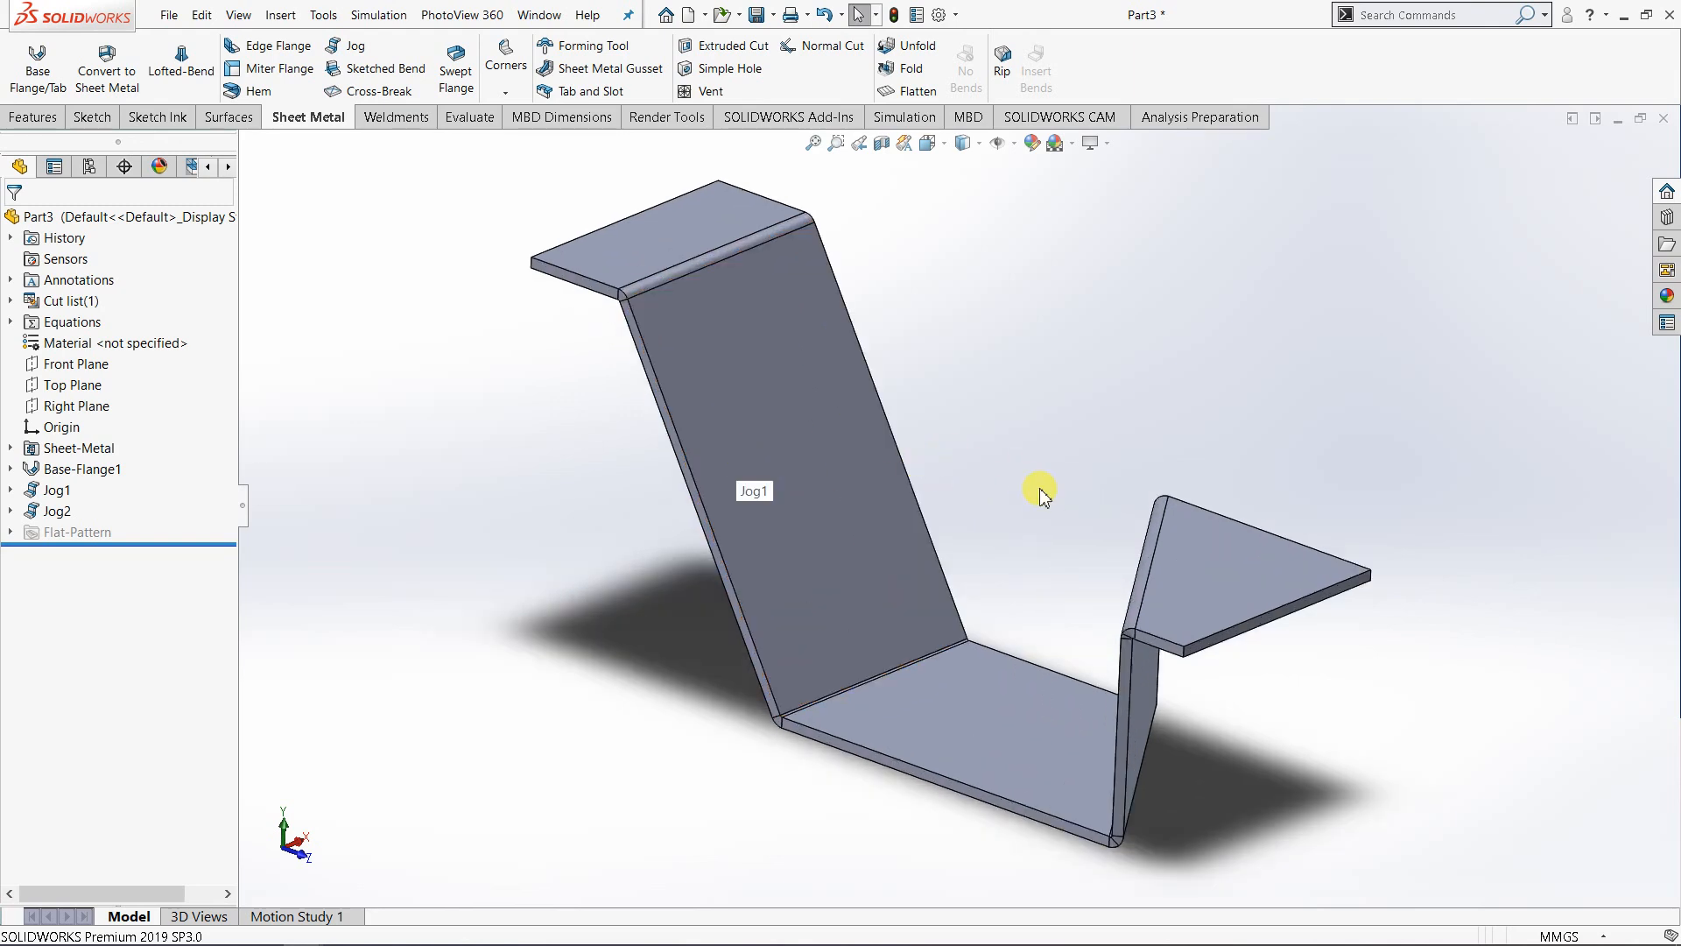
scroll(1042, 495, up, 2)
scroll(1014, 525, down, 2)
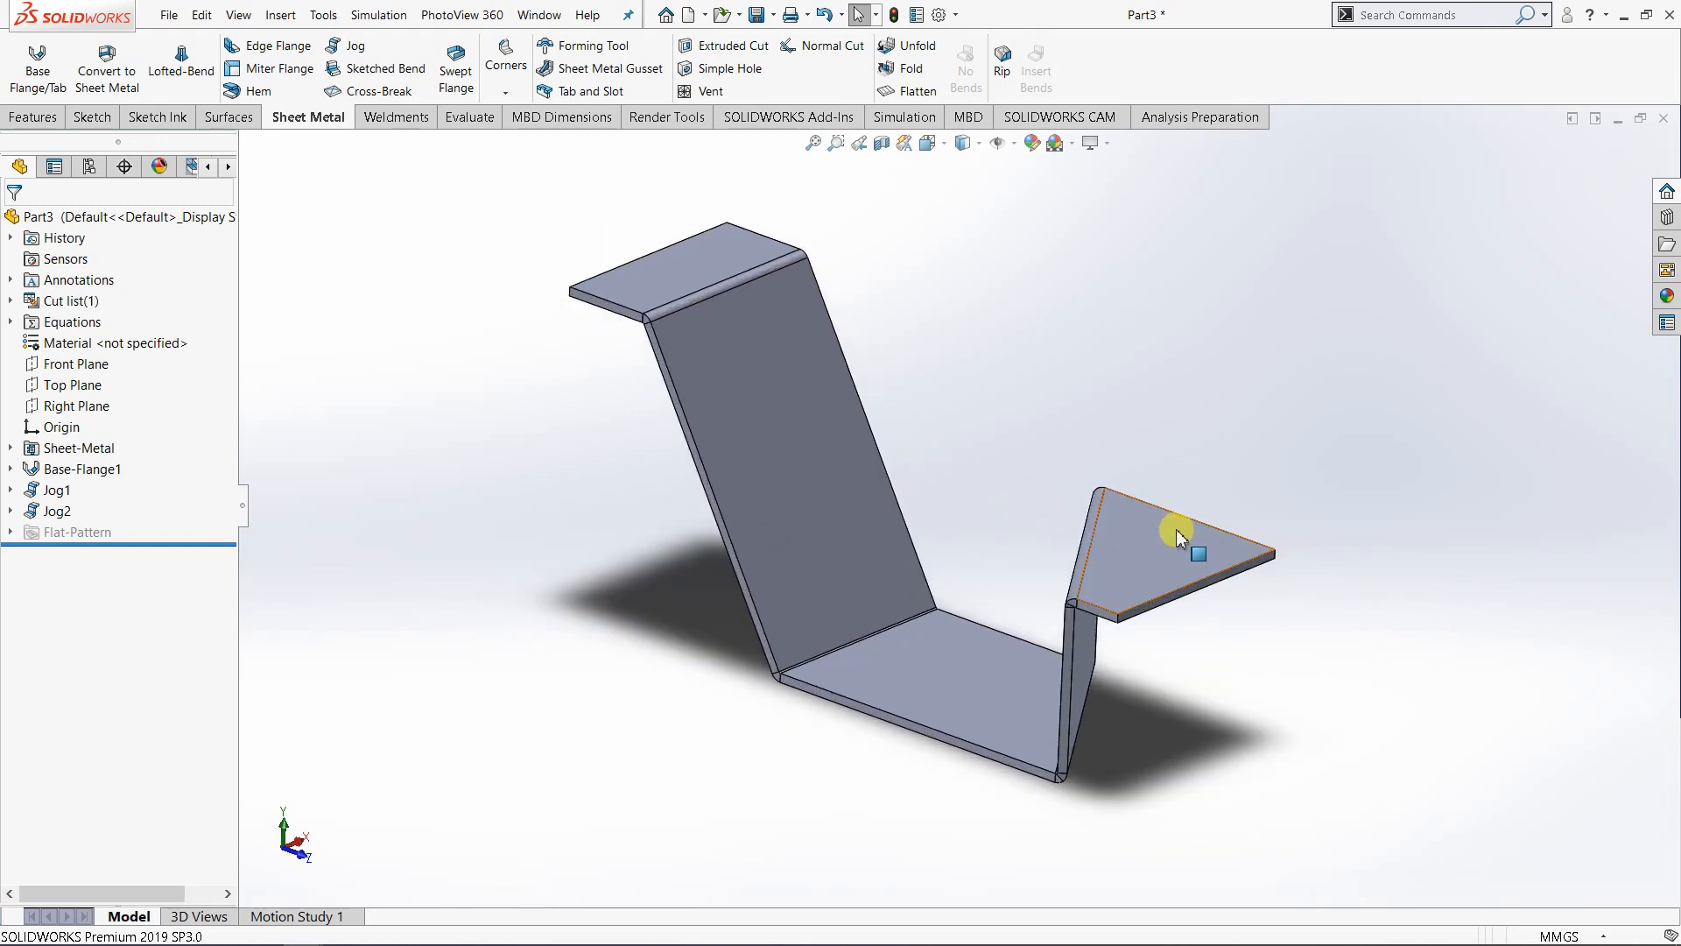